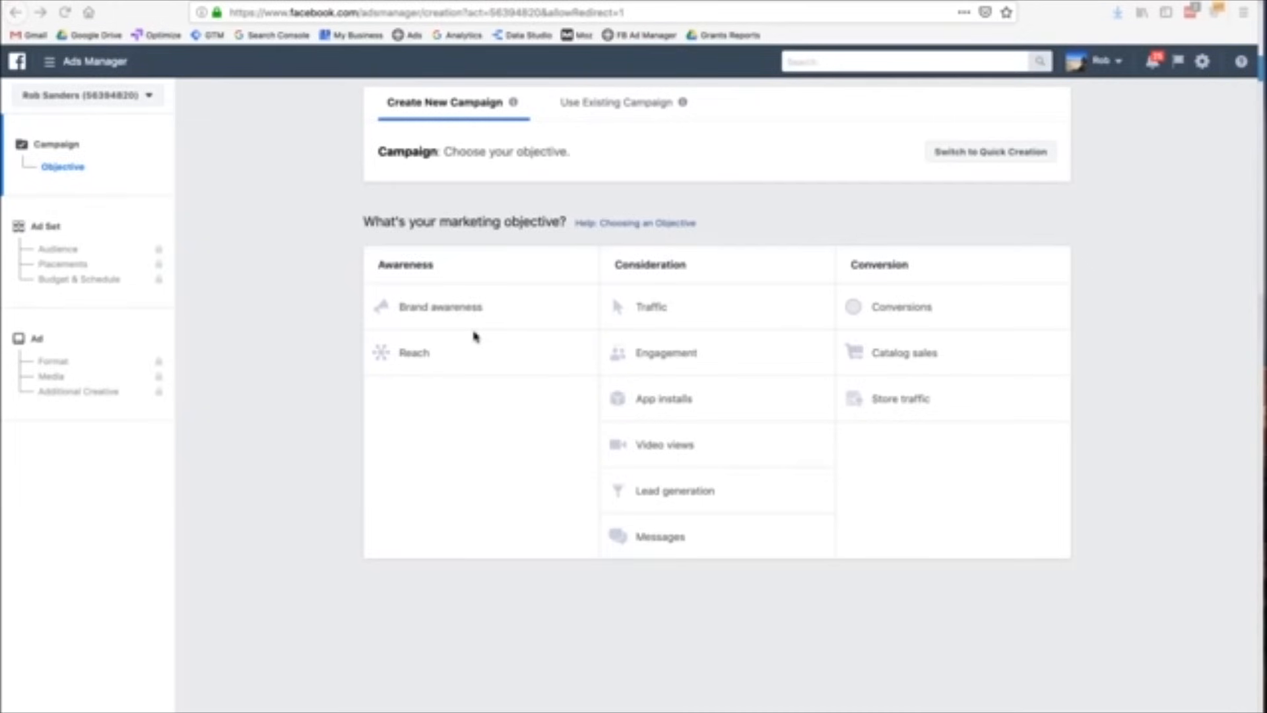
# Try the Brand awareness and Reach objectives in turn and review the campaign settings each one offers.
pyautogui.click(466, 305)
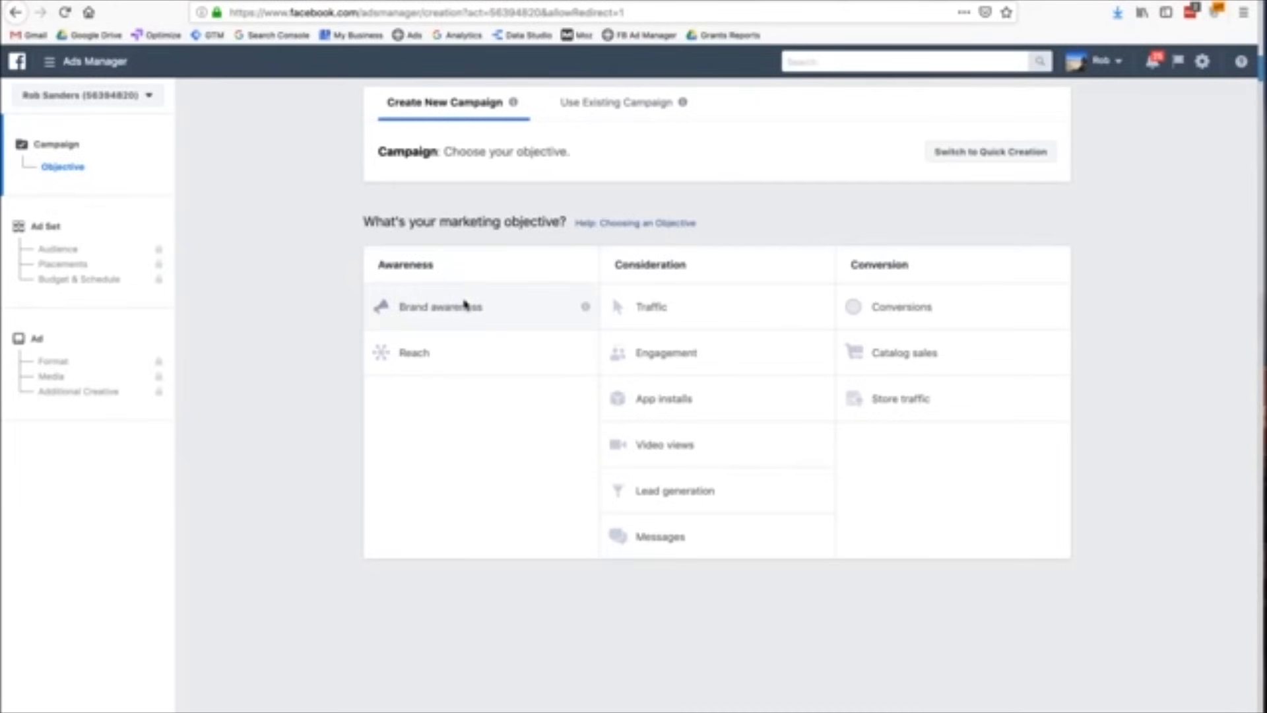
pyautogui.click(442, 348)
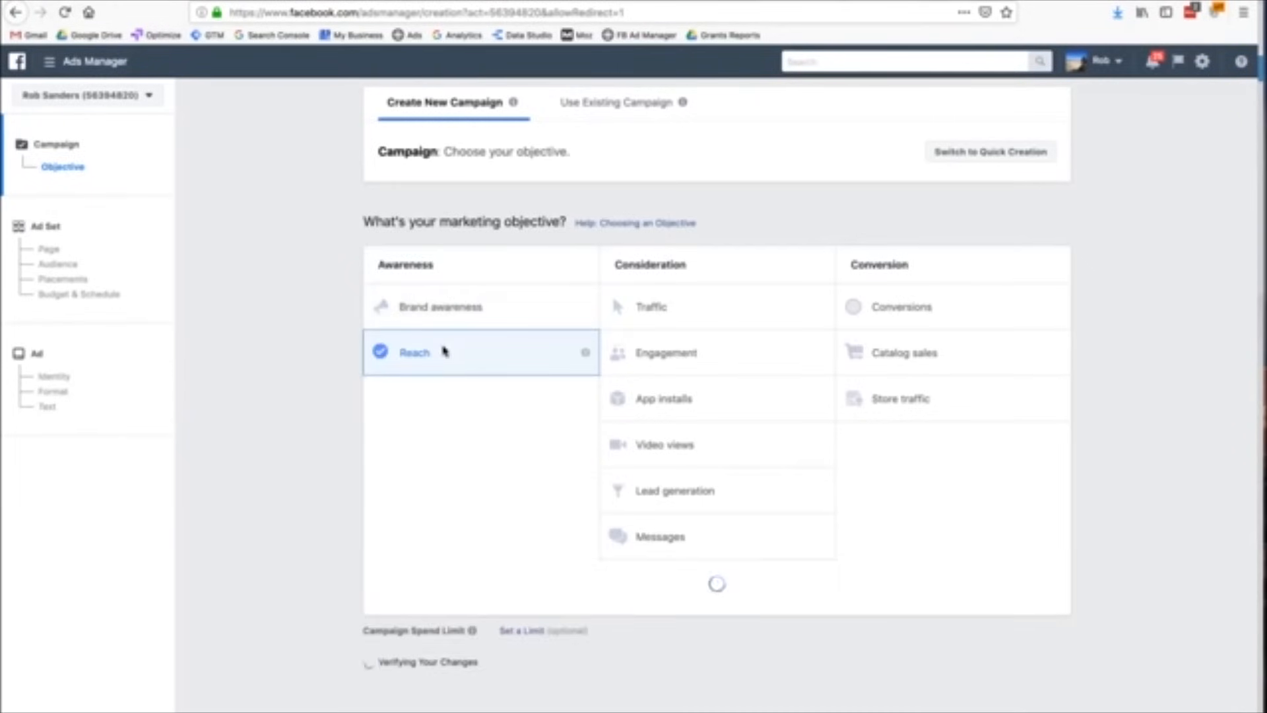
pyautogui.click(444, 314)
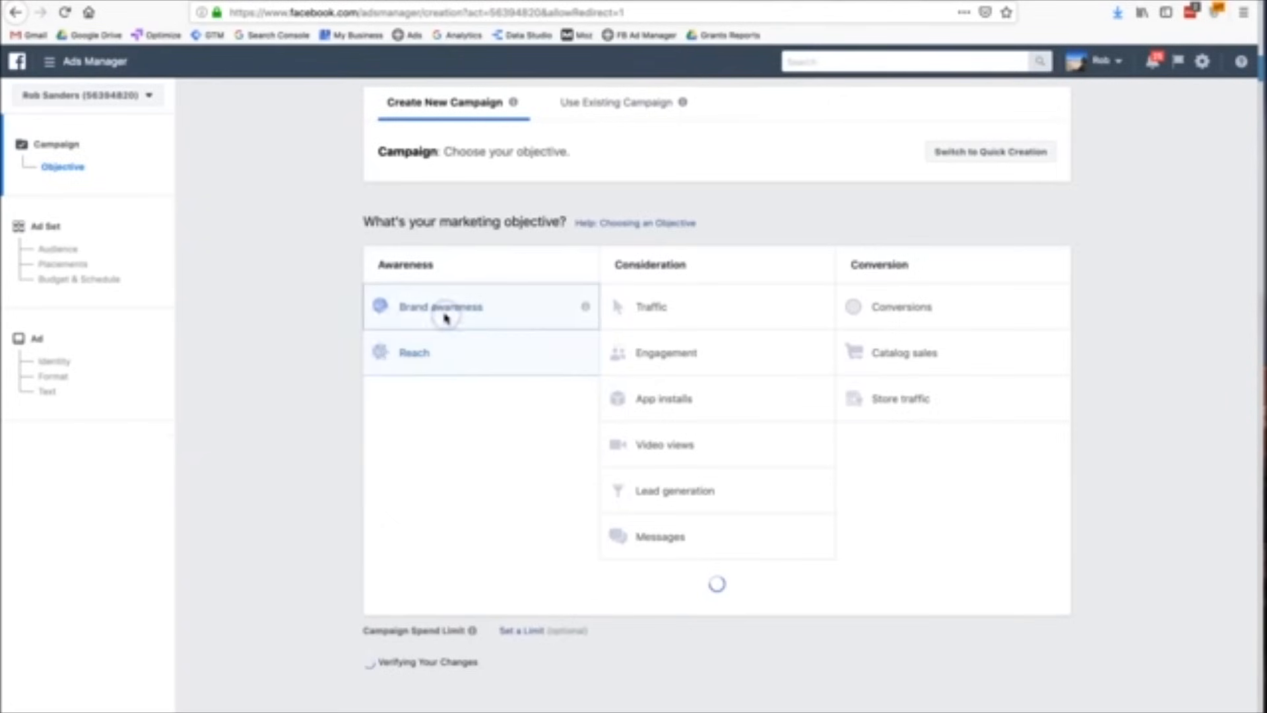
pyautogui.scroll(-3, 429, 354)
pyautogui.scroll(1, 429, 354)
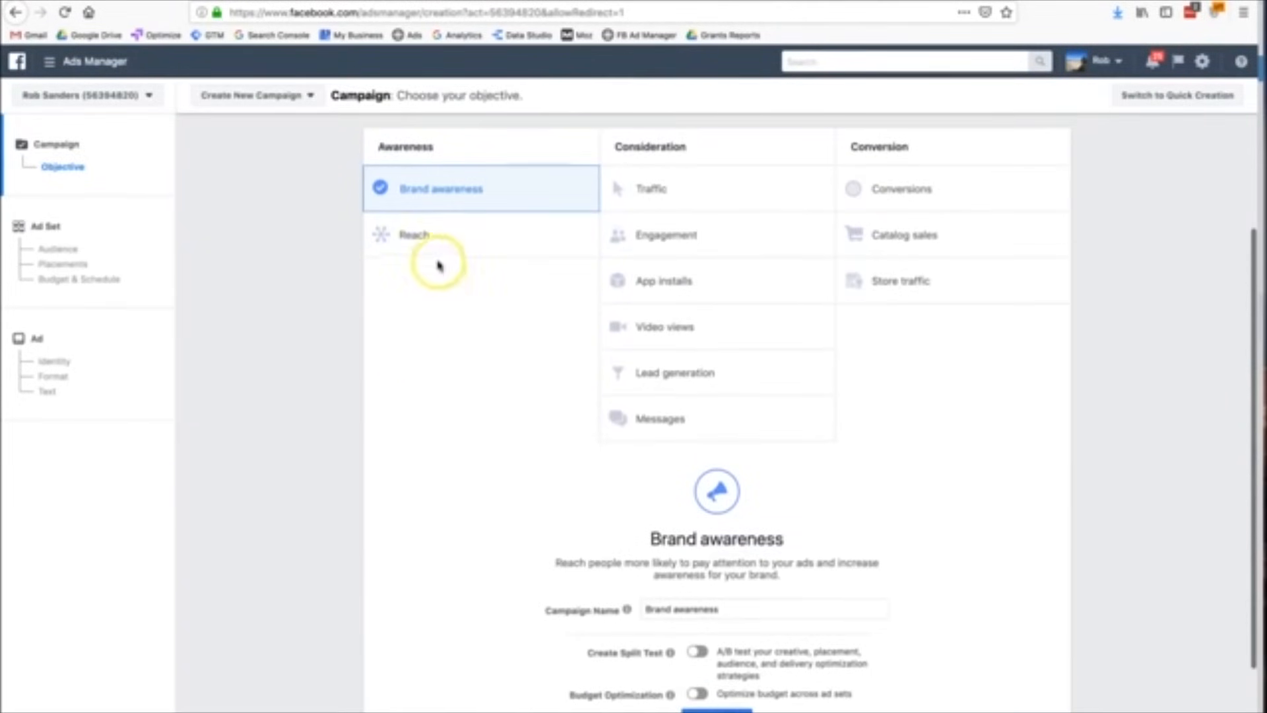
pyautogui.click(437, 227)
pyautogui.scroll(-3, 436, 231)
pyautogui.scroll(5, 435, 232)
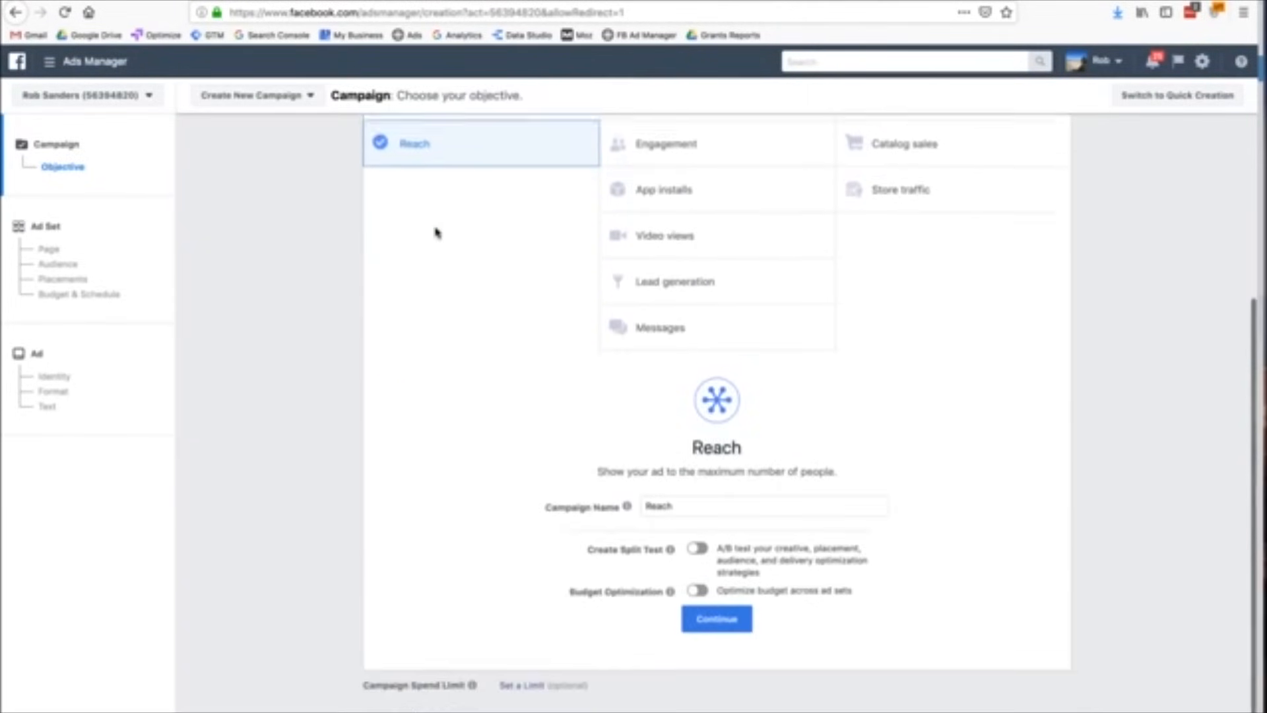
pyautogui.click(460, 371)
pyautogui.scroll(-1, 458, 368)
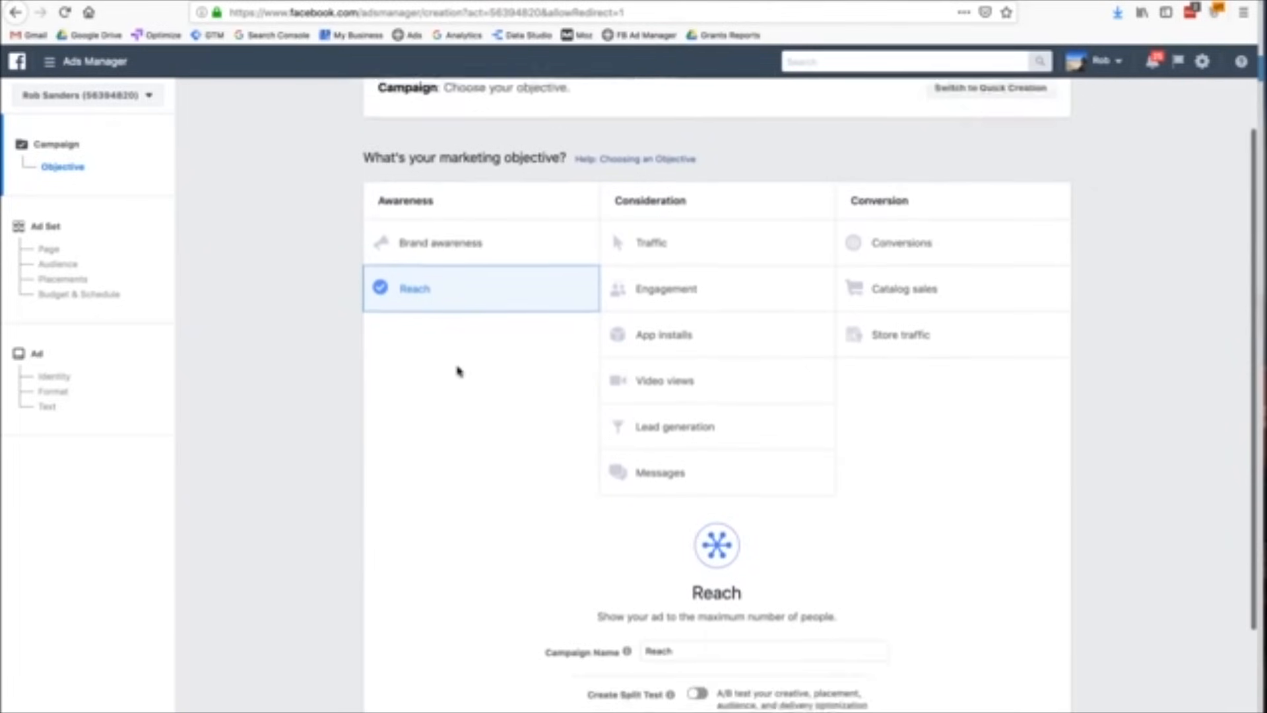
# Switch the objective back to Brand awareness and again to Reach to compare their descriptions.
pyautogui.click(456, 269)
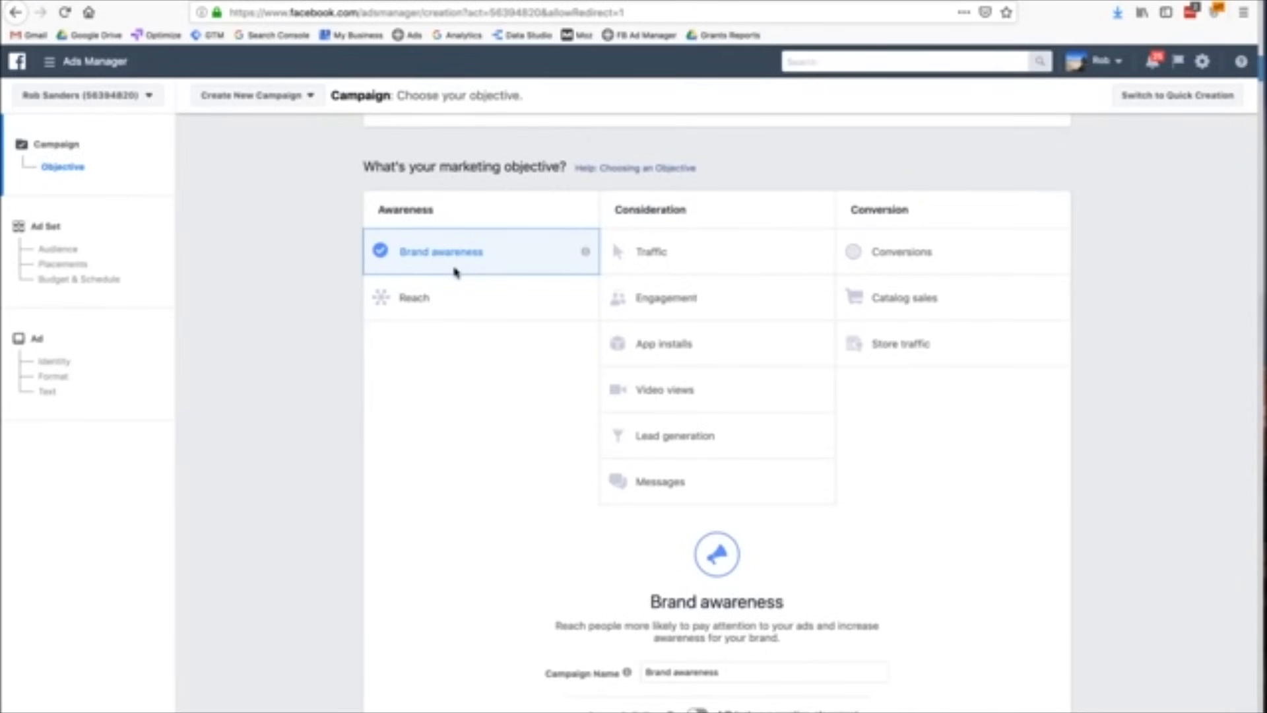
pyautogui.click(447, 294)
pyautogui.scroll(-3, 444, 299)
pyautogui.click(482, 398)
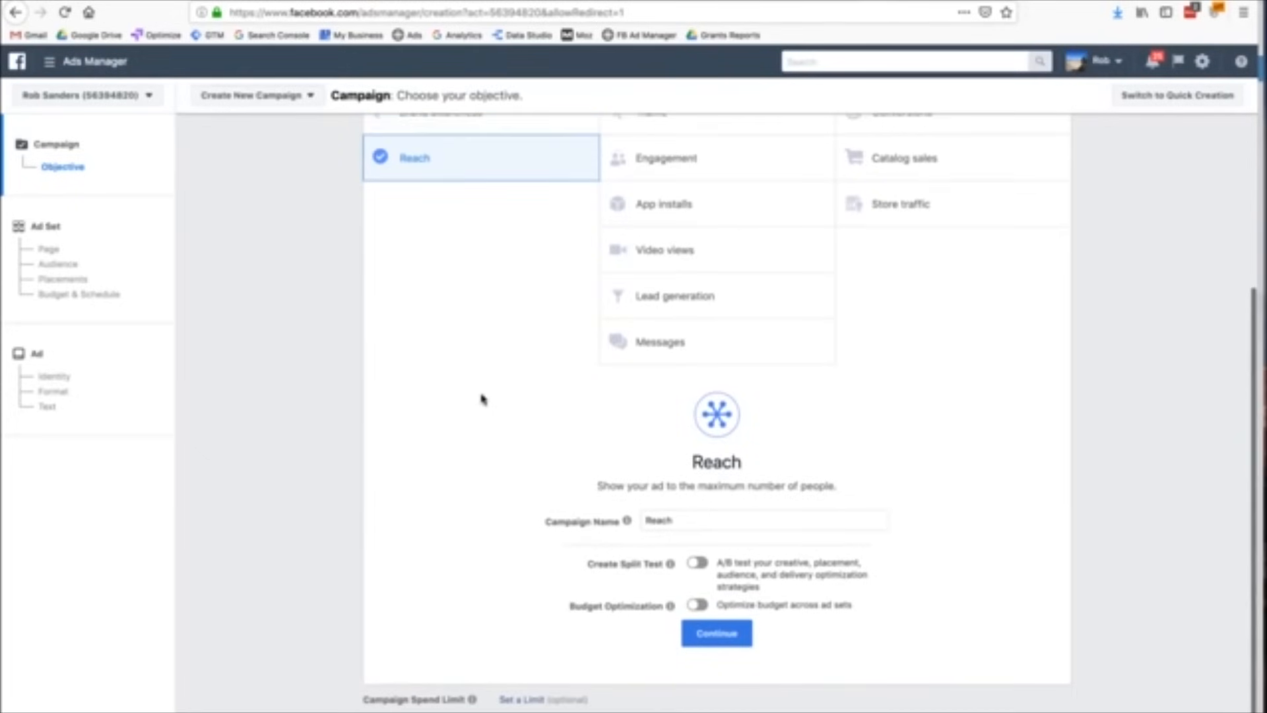
pyautogui.scroll(4, 482, 398)
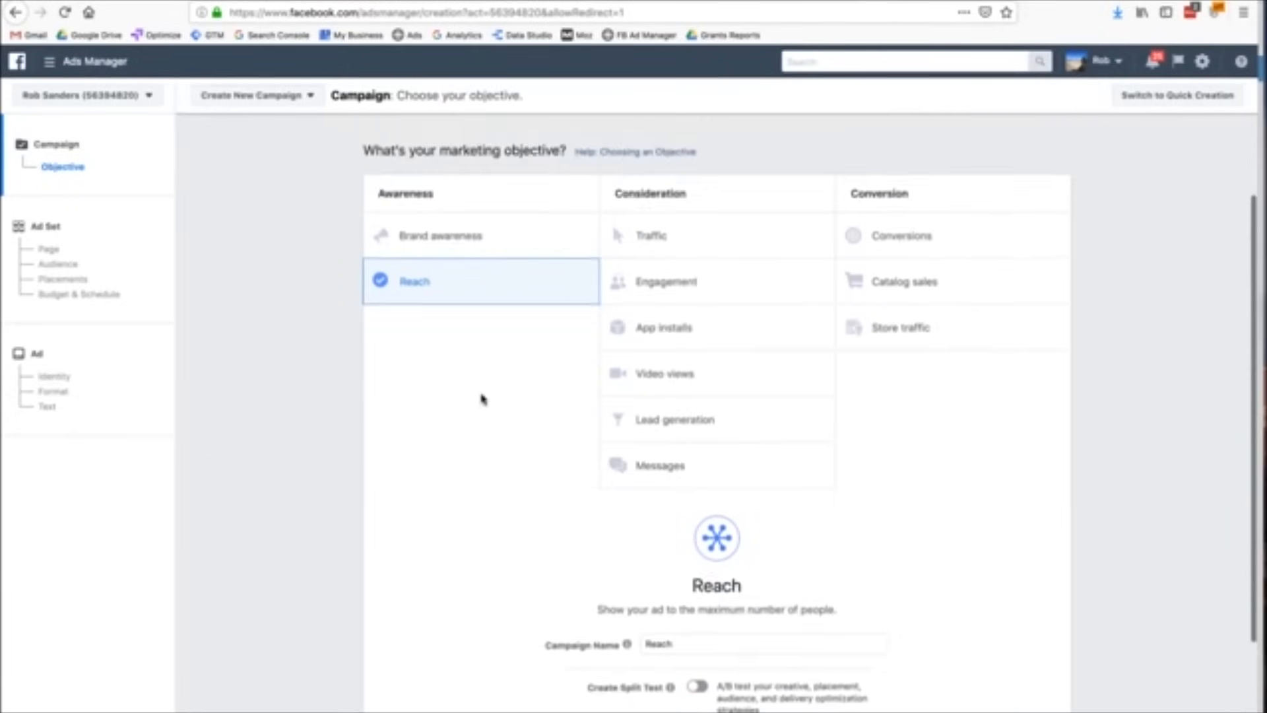
pyautogui.click(451, 255)
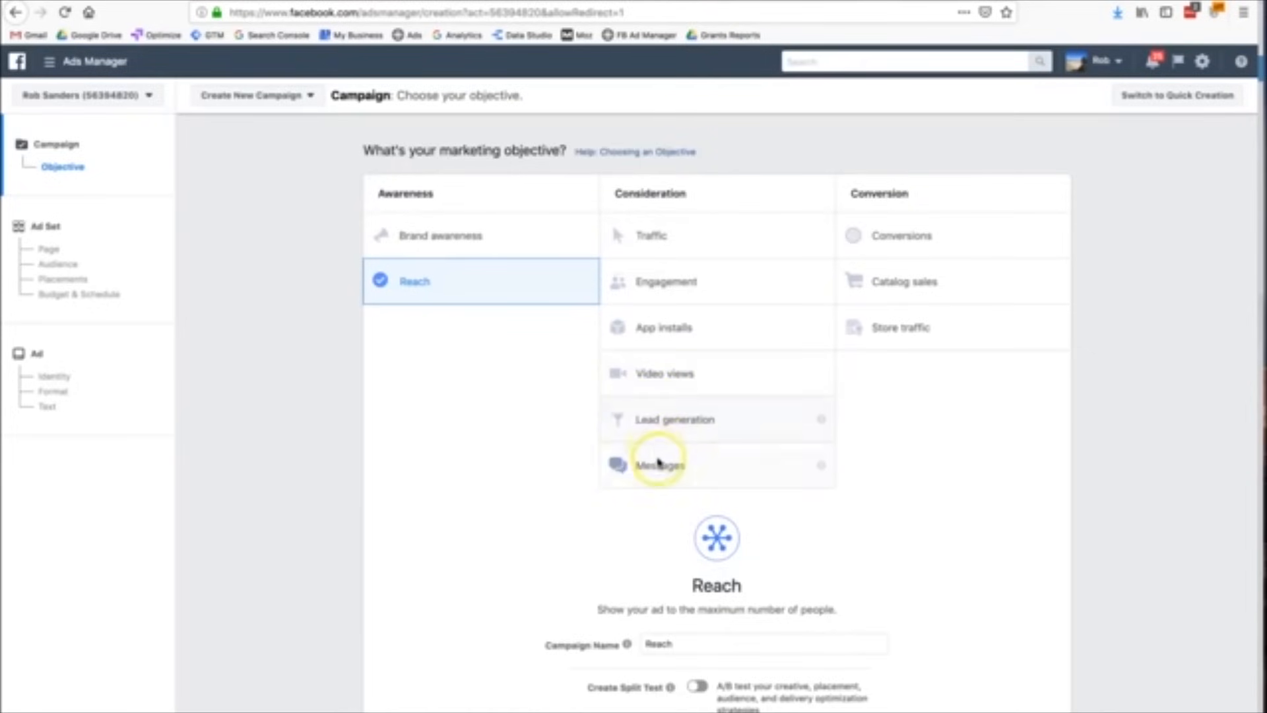
# Review the Consideration objectives, including Lead generation, Engagement and Traffic.
pyautogui.click(685, 429)
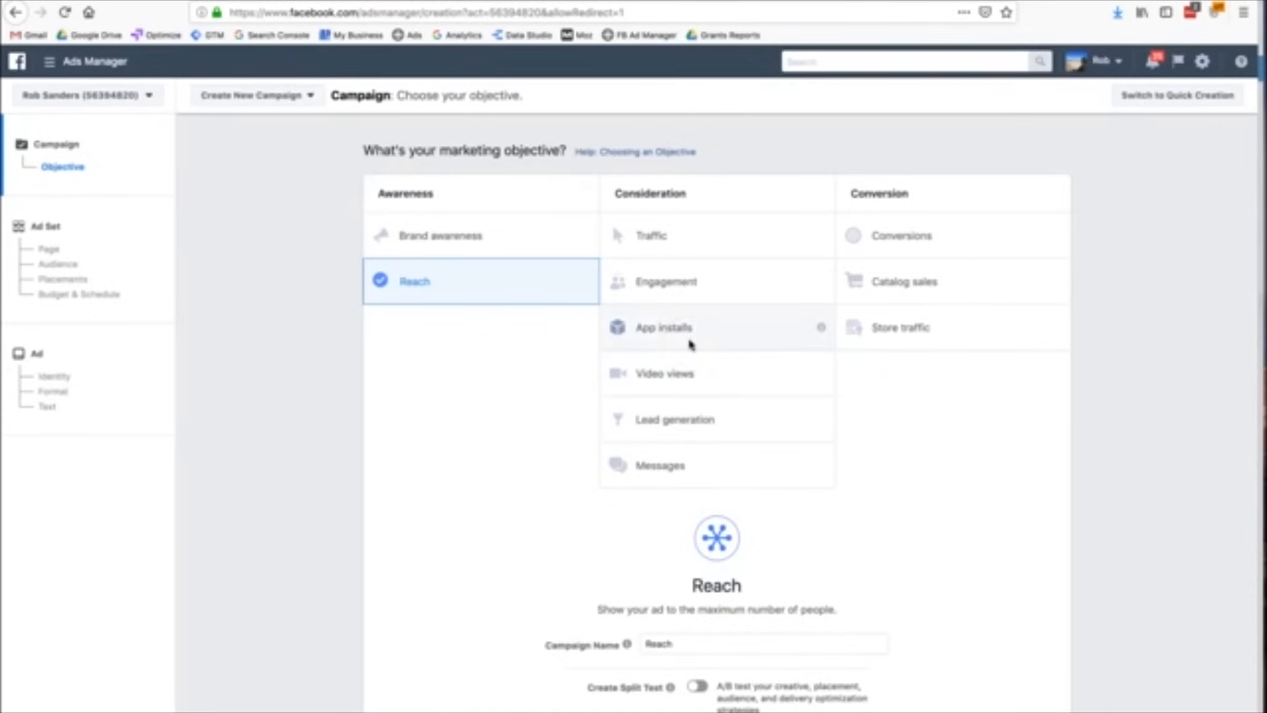
pyautogui.click(673, 278)
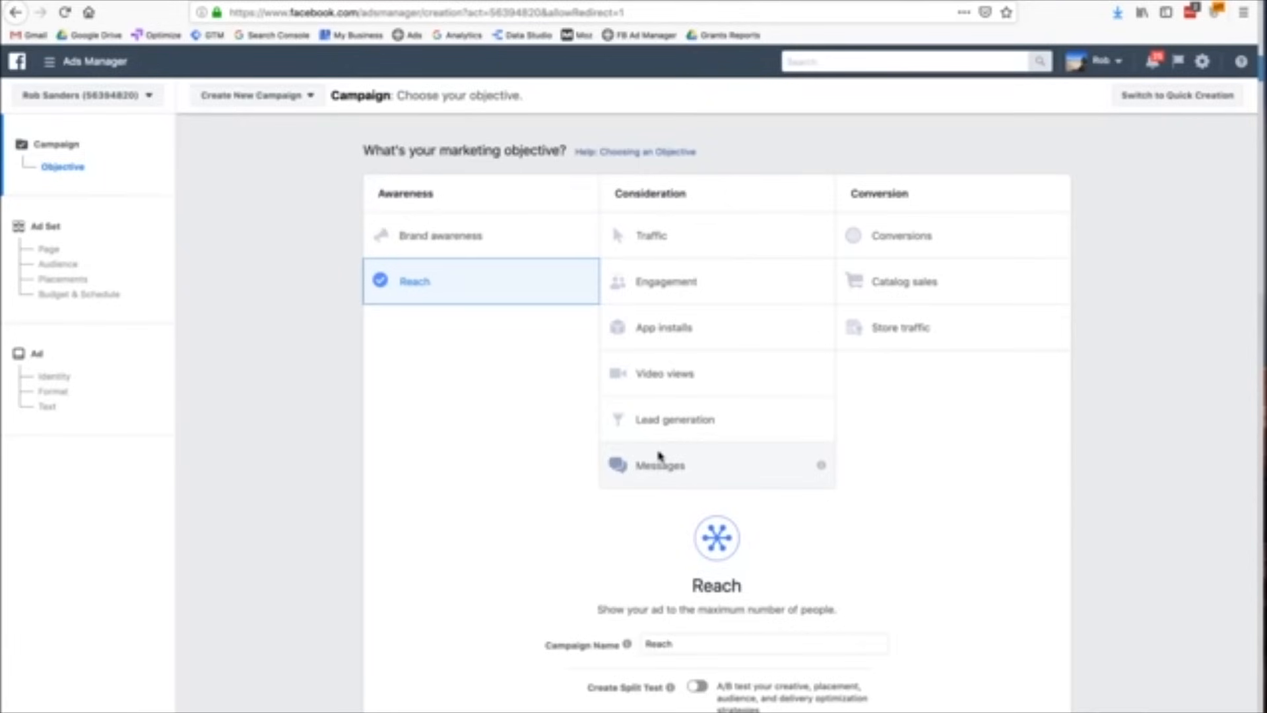
pyautogui.click(665, 235)
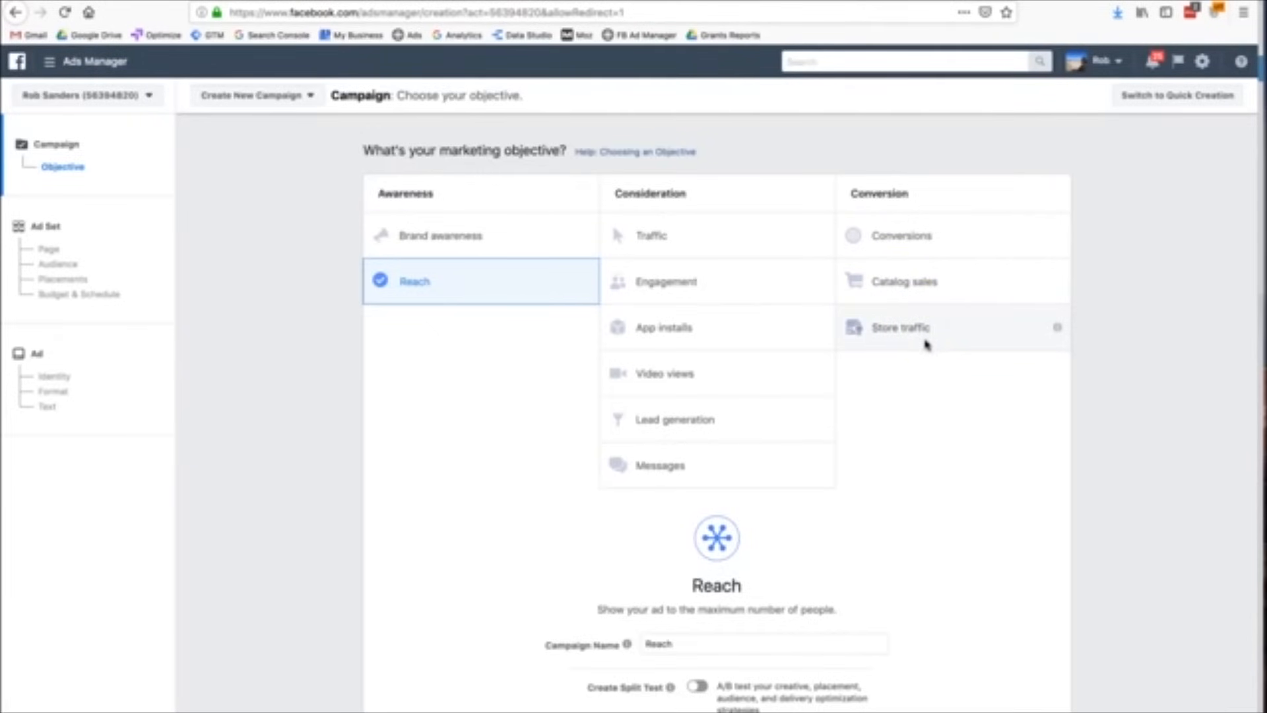
# Choose Conversions as the marketing objective and enable Create Split Test for the campaign.
pyautogui.click(894, 251)
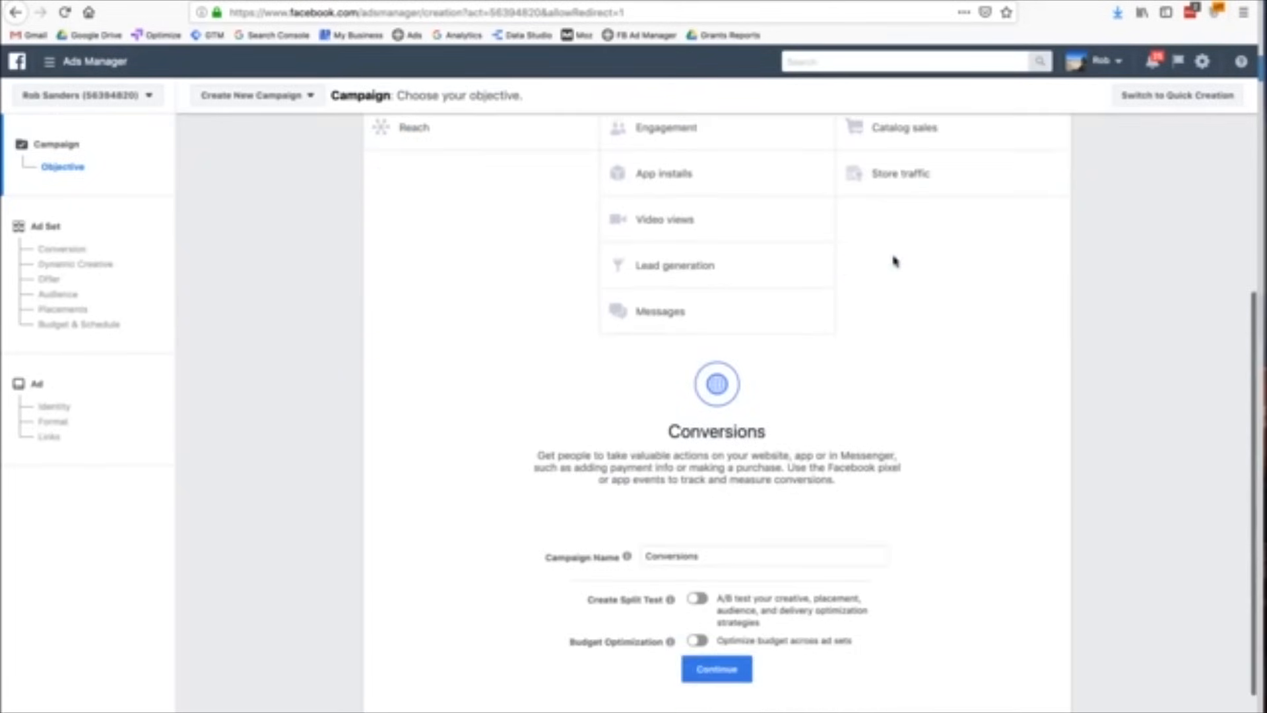
pyautogui.scroll(-1, 895, 261)
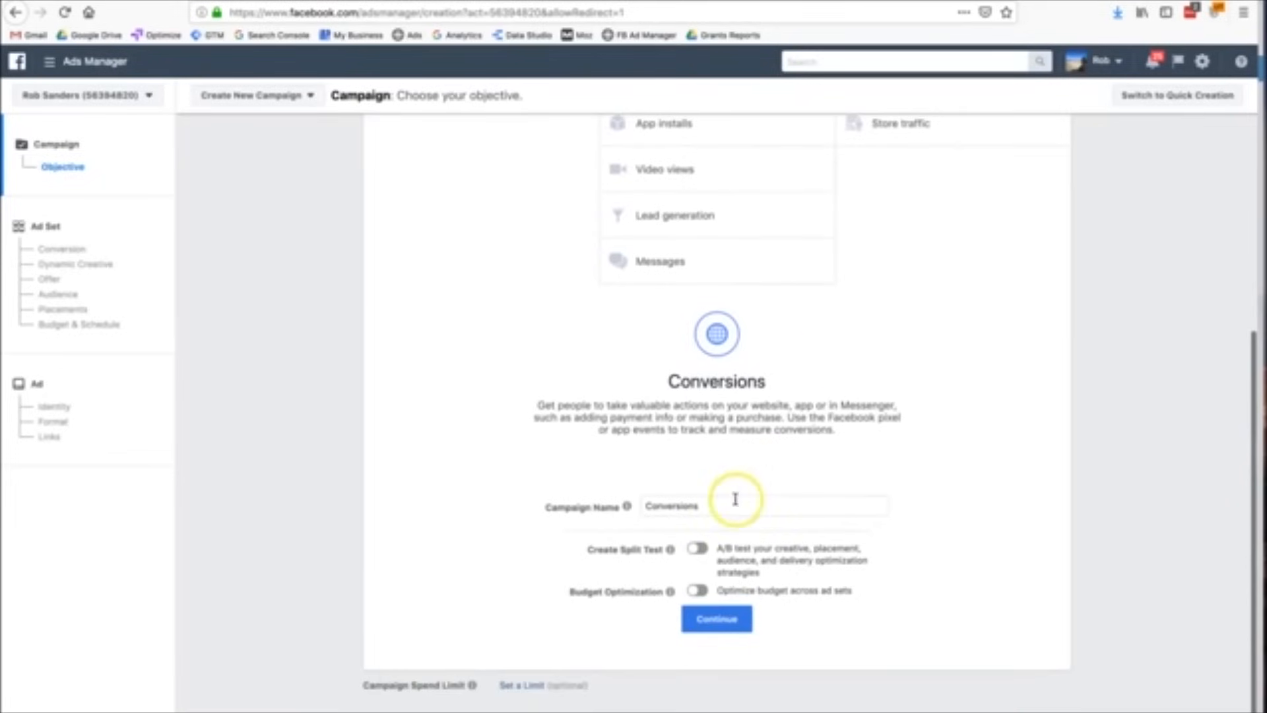
pyautogui.click(692, 549)
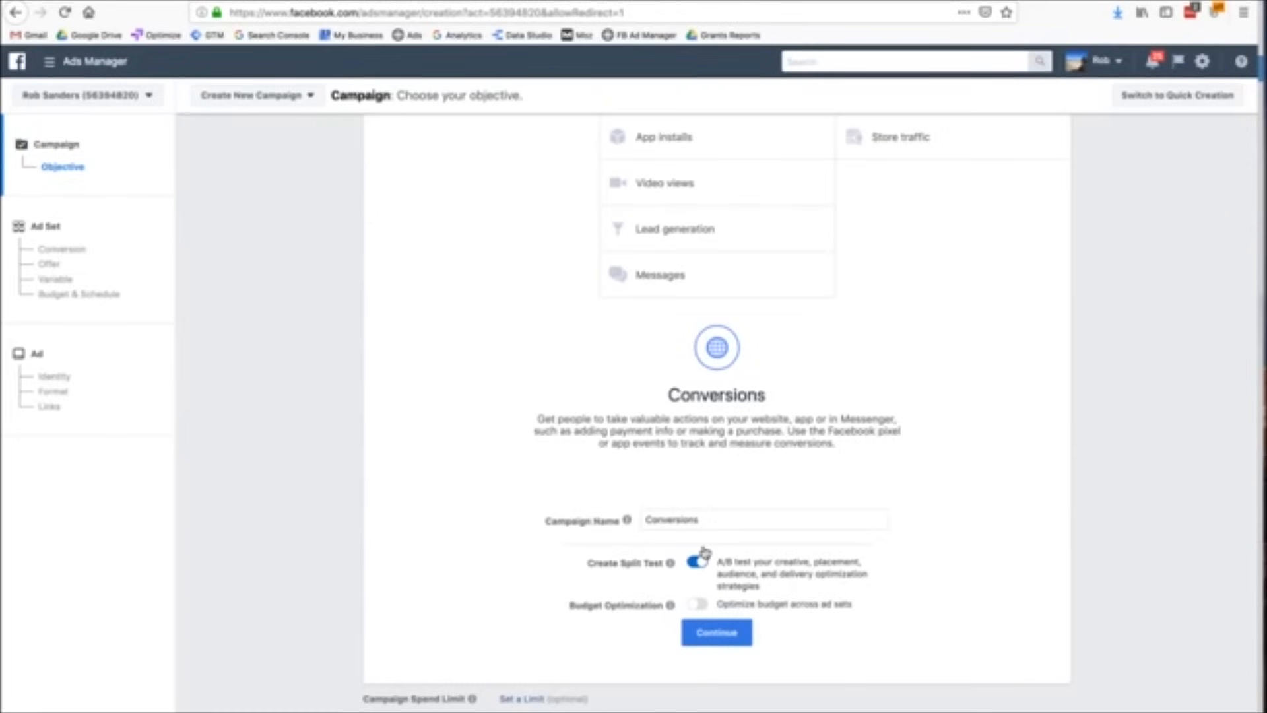
pyautogui.click(697, 567)
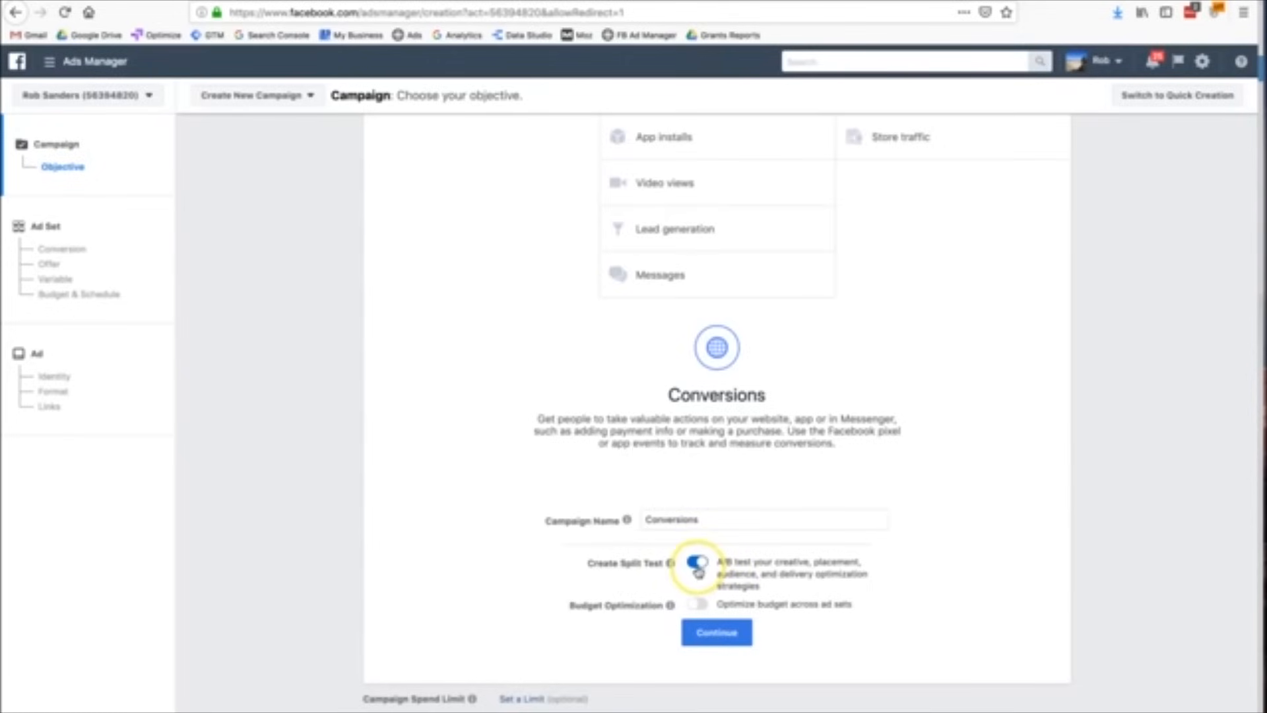
# Read the explanation of the Budget Optimization option and check whether it is available alongside the split test.
pyautogui.scroll(-1, 697, 571)
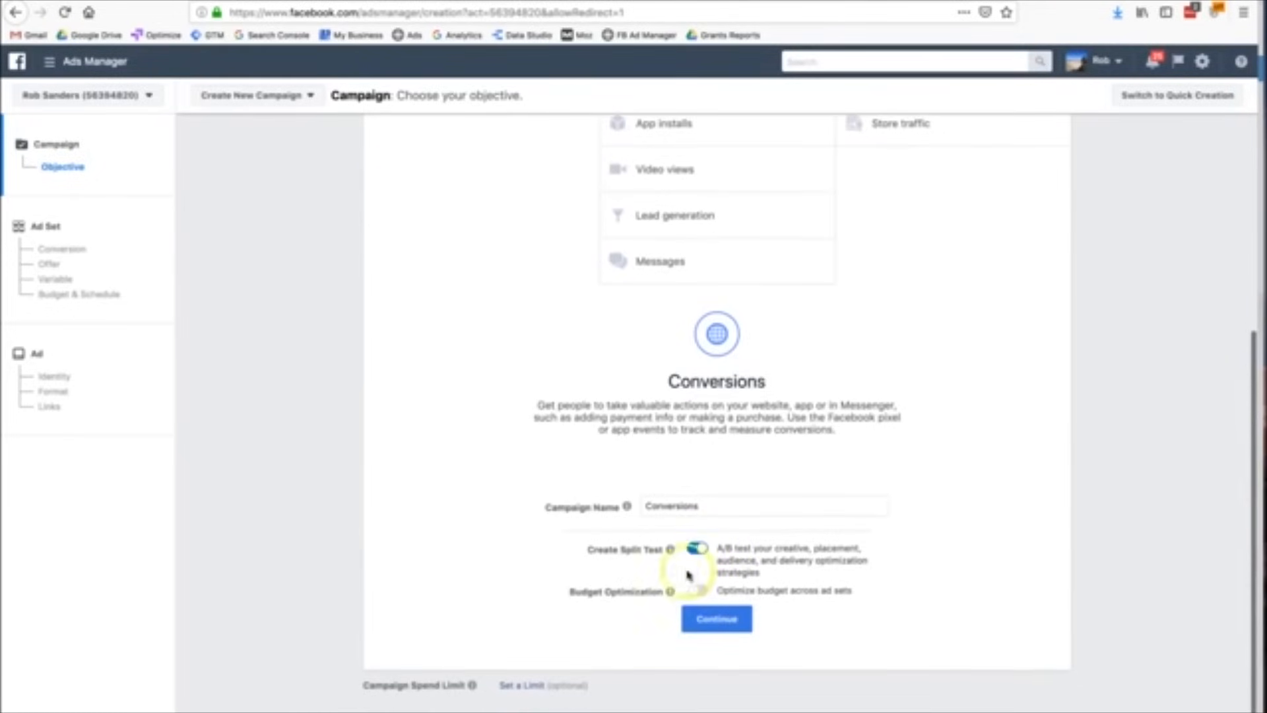
pyautogui.click(706, 592)
pyautogui.click(670, 592)
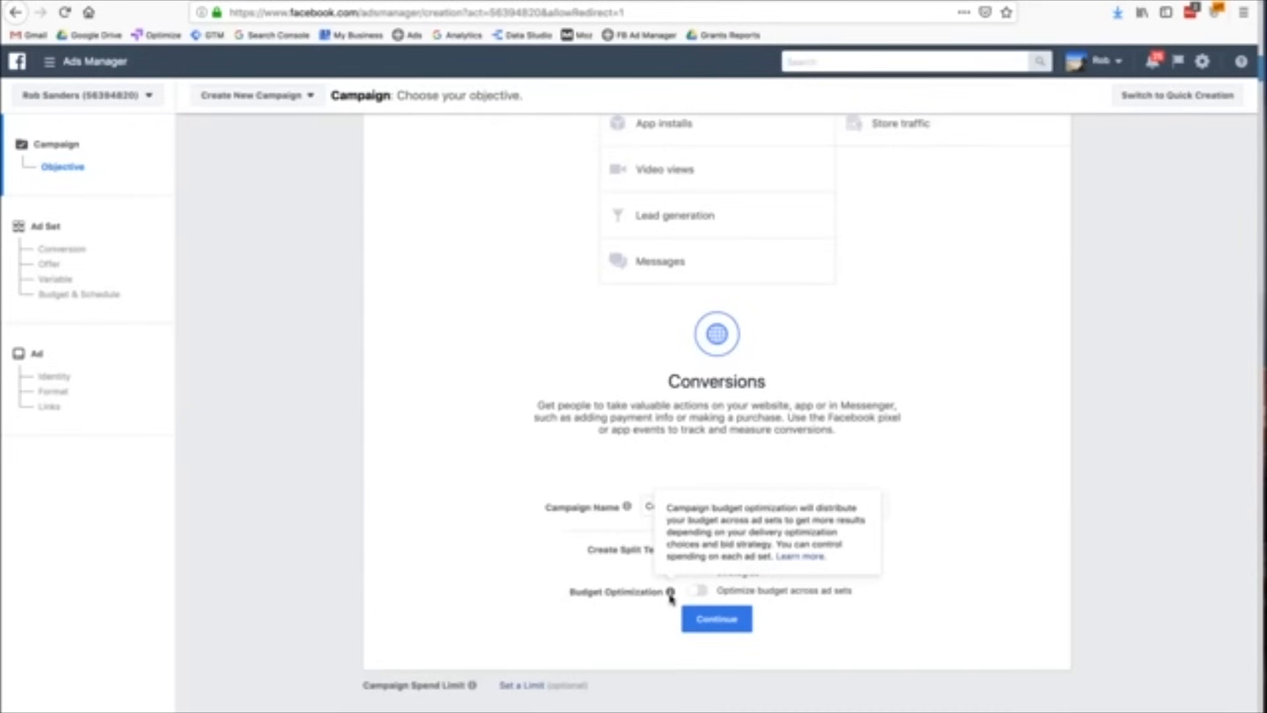
pyautogui.click(643, 579)
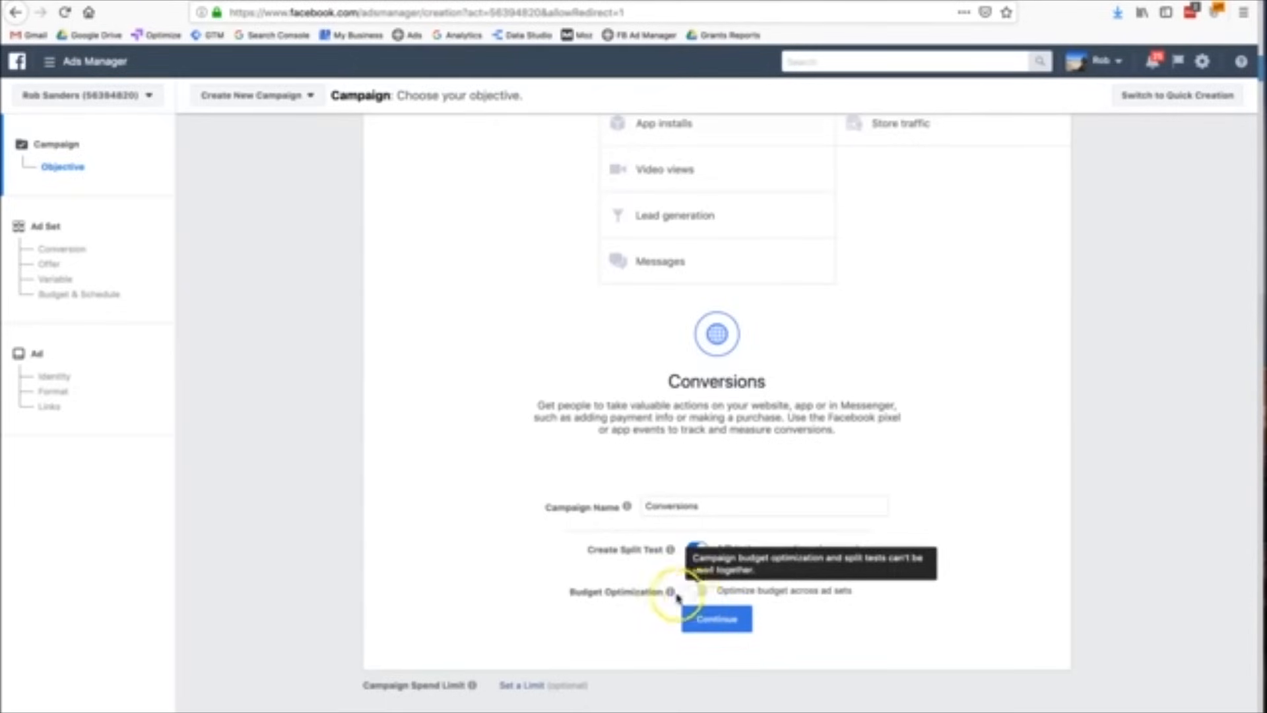
pyautogui.click(662, 596)
pyautogui.click(704, 593)
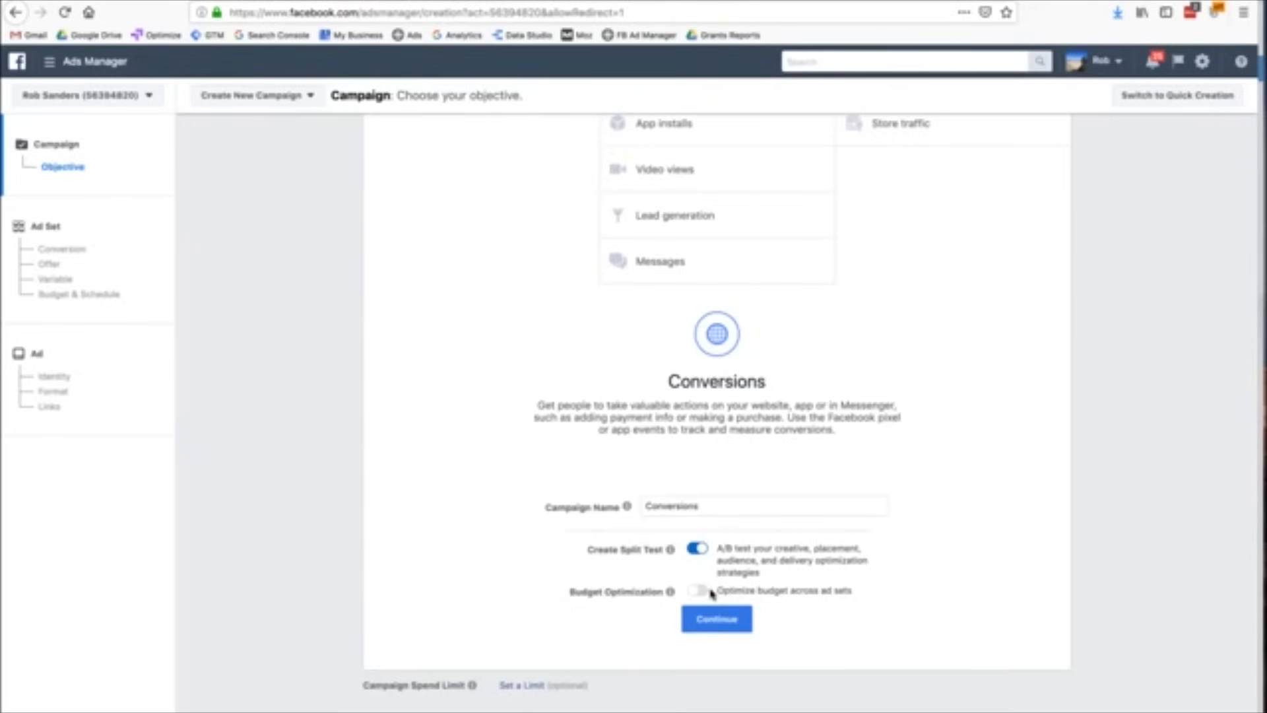
# Check the chosen campaign objective and continue to the split test ad set setup.
pyautogui.scroll(5, 712, 593)
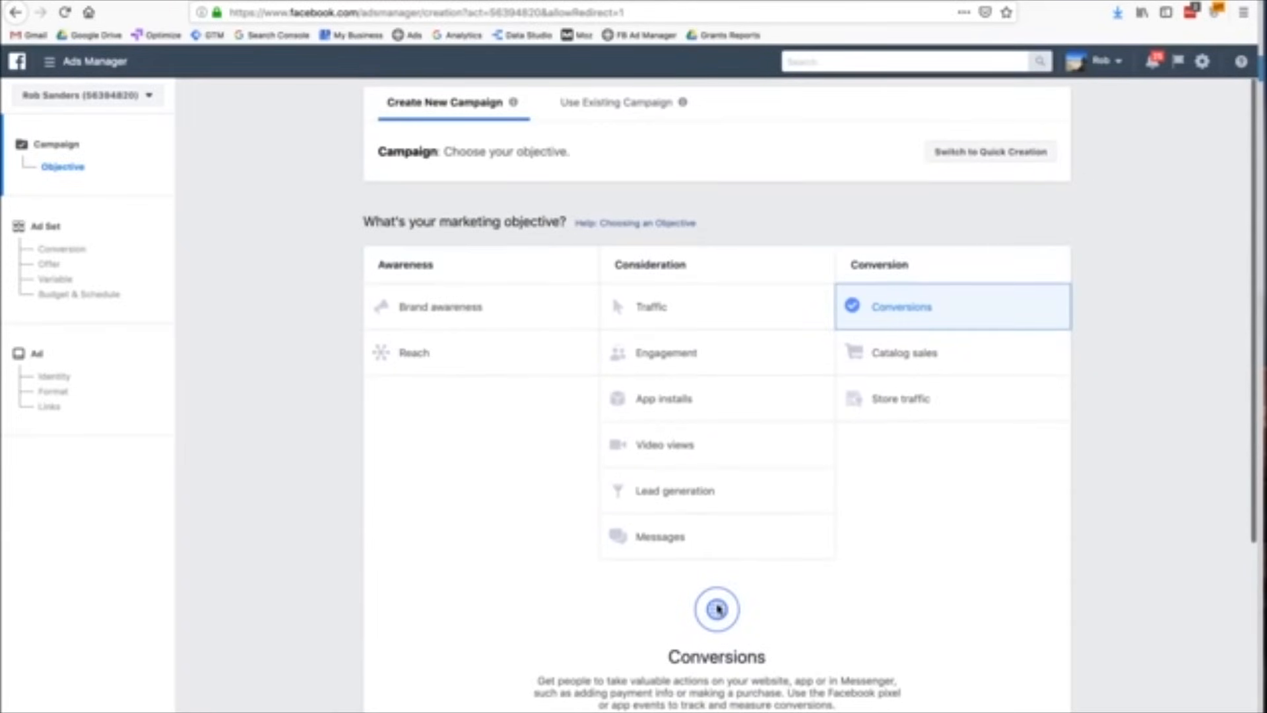
pyautogui.scroll(-3, 718, 608)
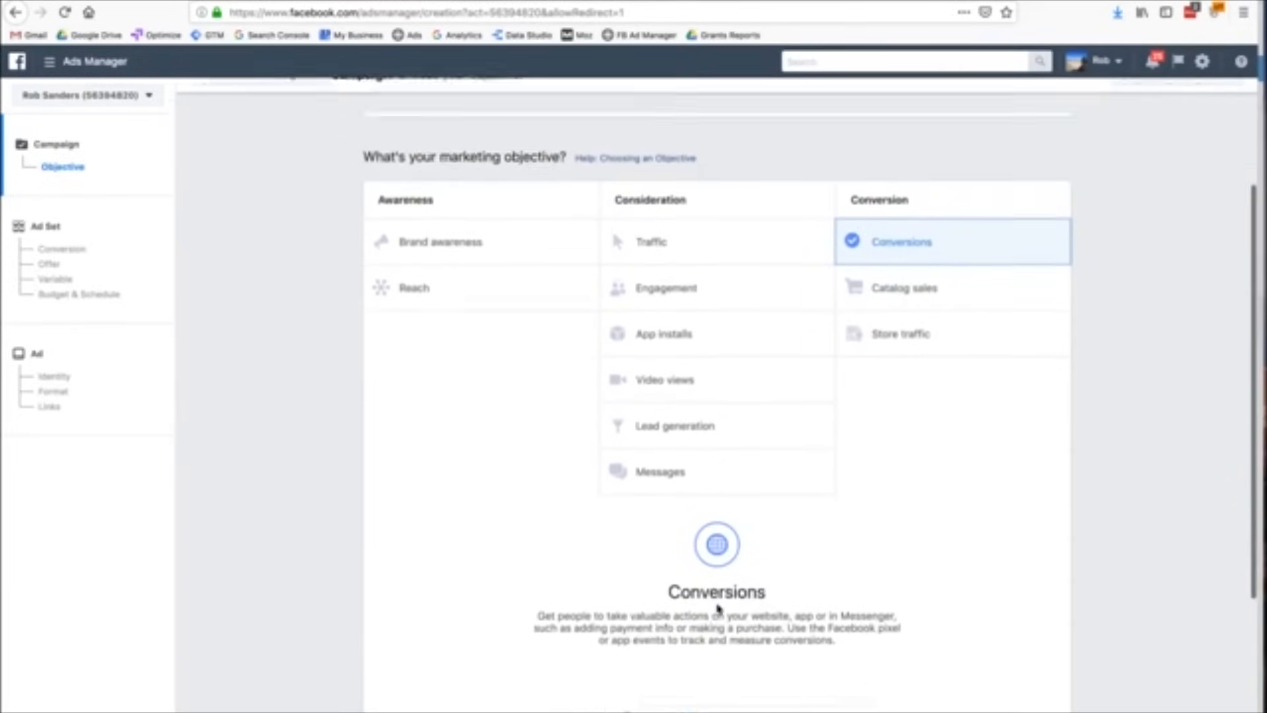
pyautogui.scroll(-2, 718, 608)
pyautogui.click(717, 623)
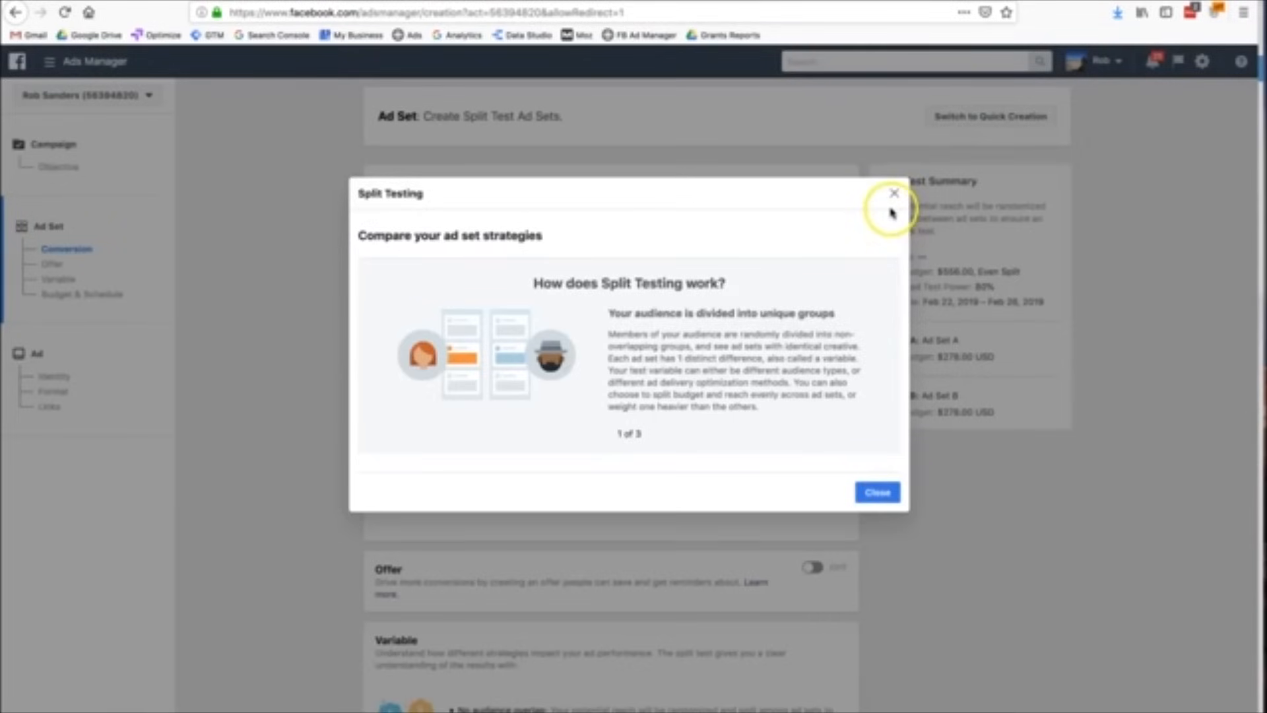
# Read through the three Split Testing introduction slides and close the dialog.
pyautogui.moveTo(851, 357)
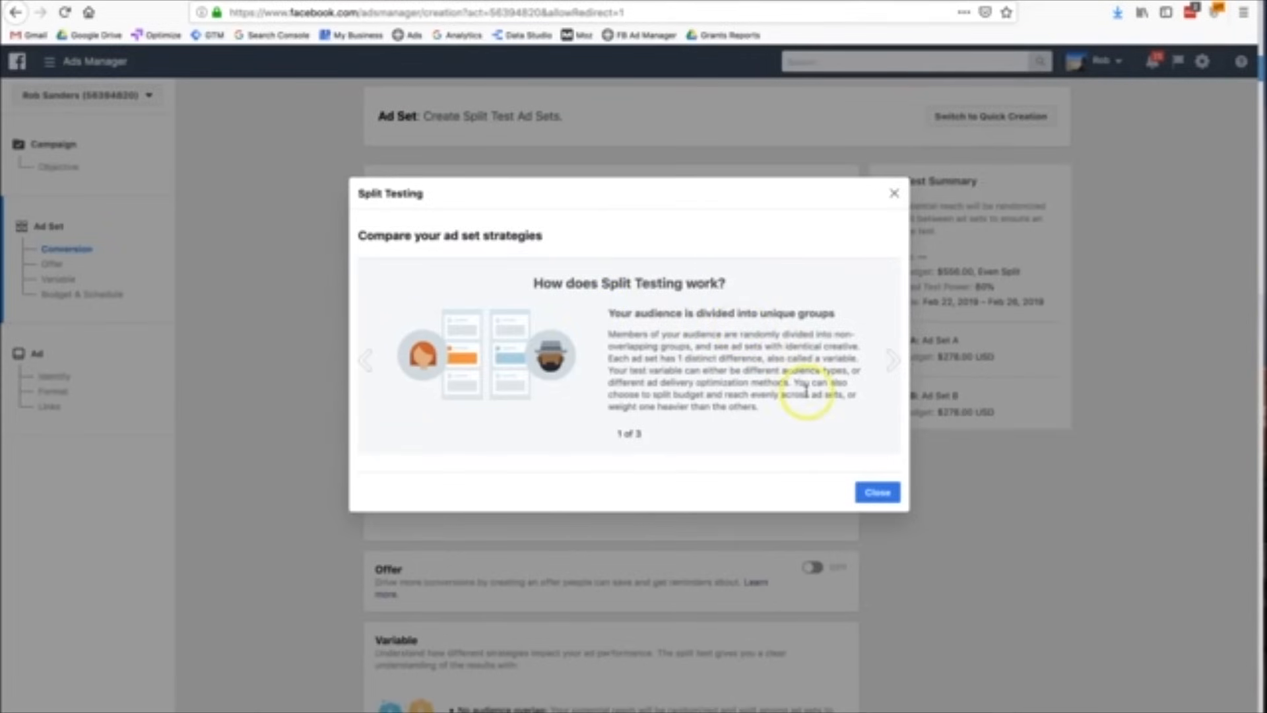
pyautogui.click(889, 364)
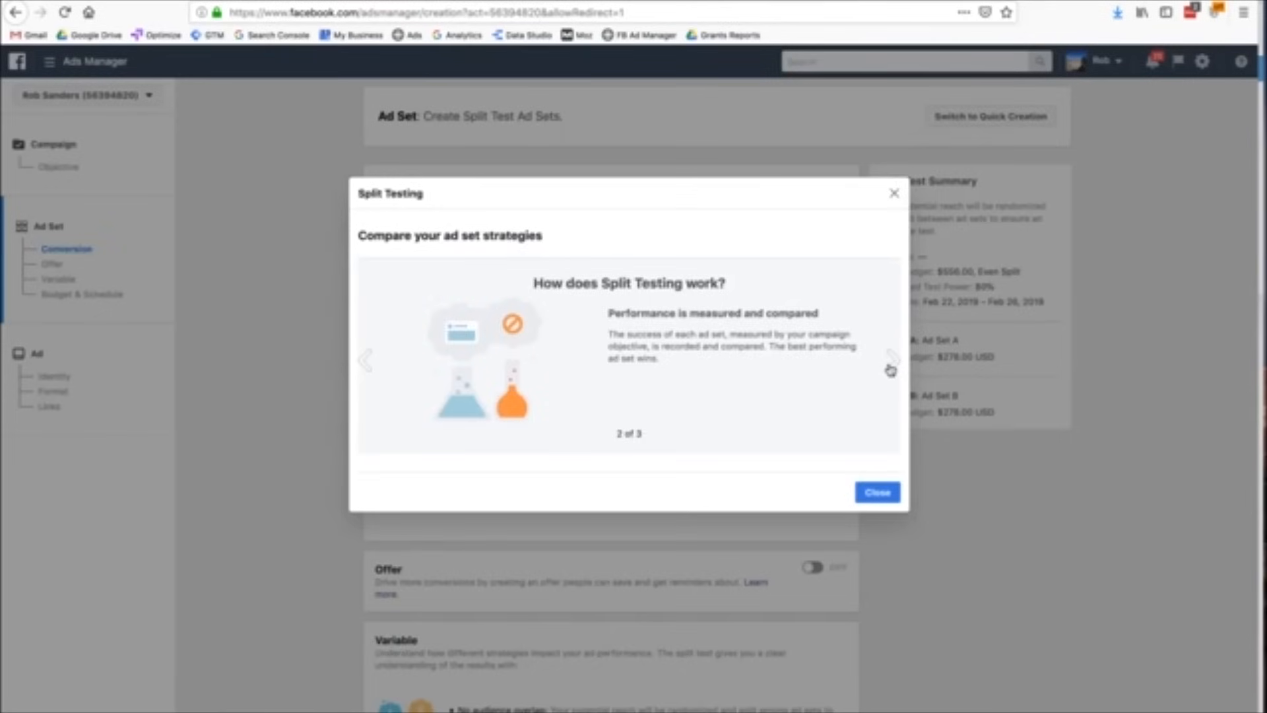
pyautogui.click(890, 369)
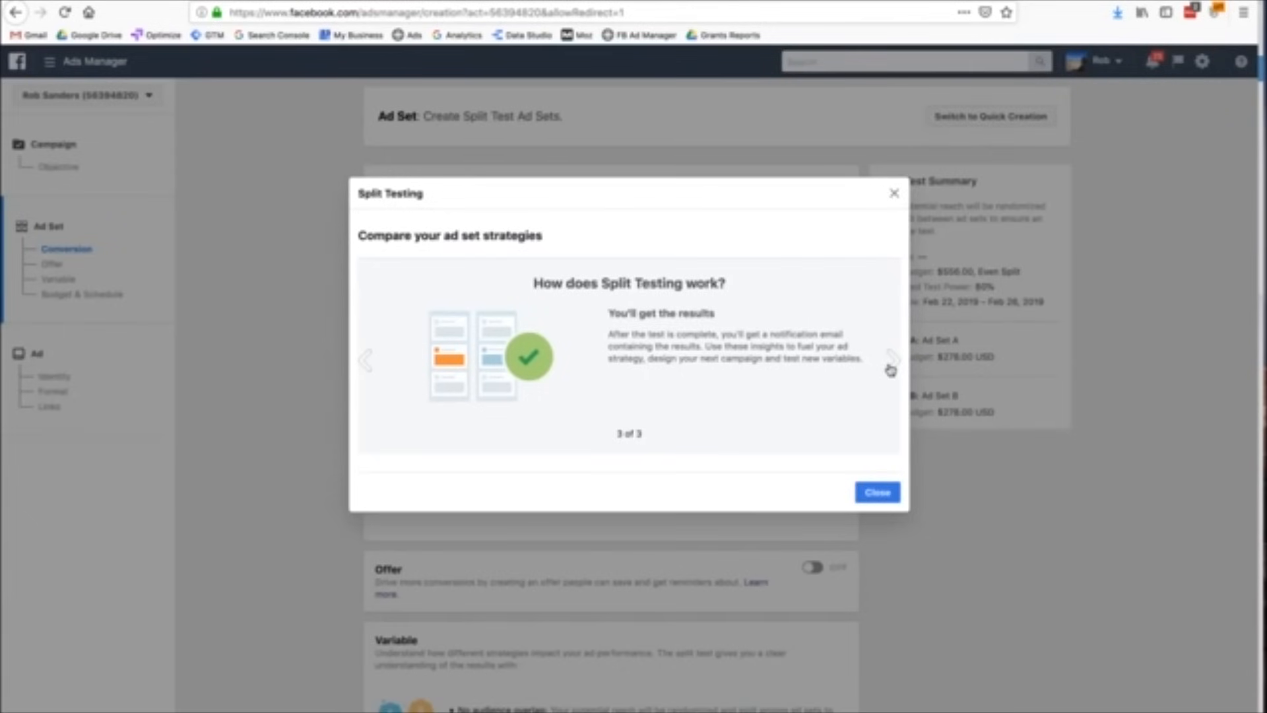
pyautogui.click(876, 494)
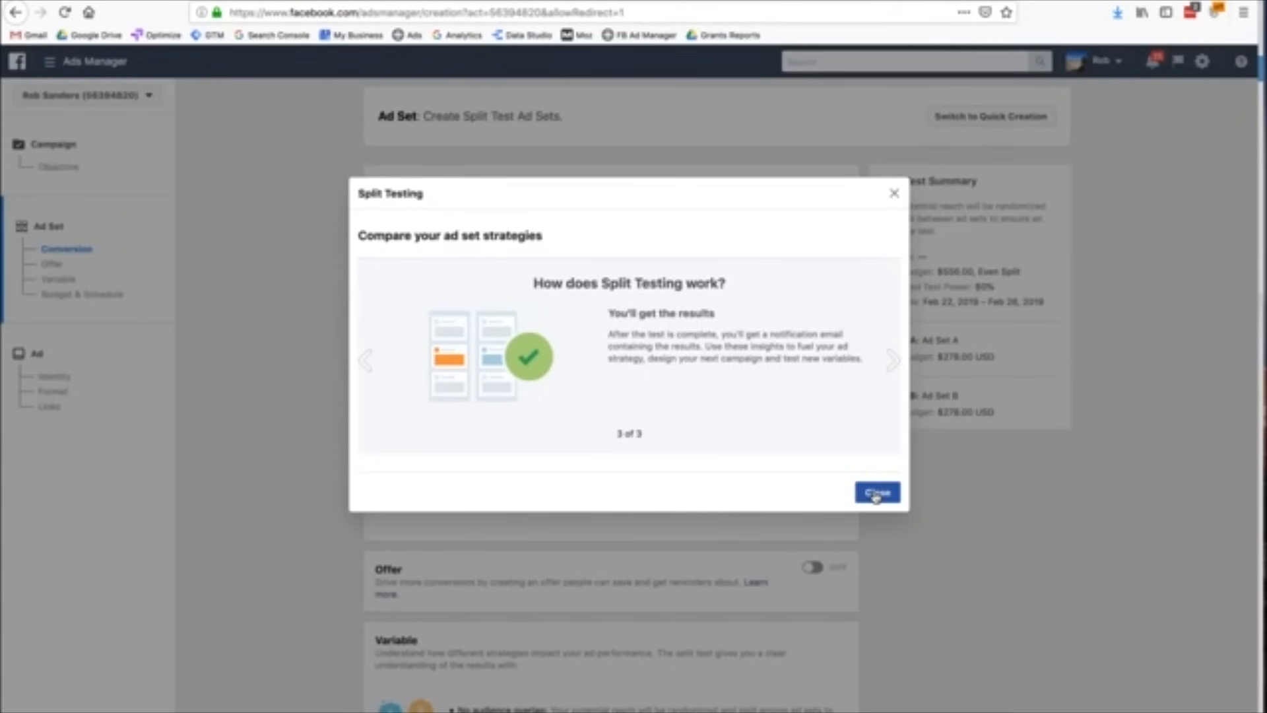
pyautogui.click(876, 494)
pyautogui.click(806, 451)
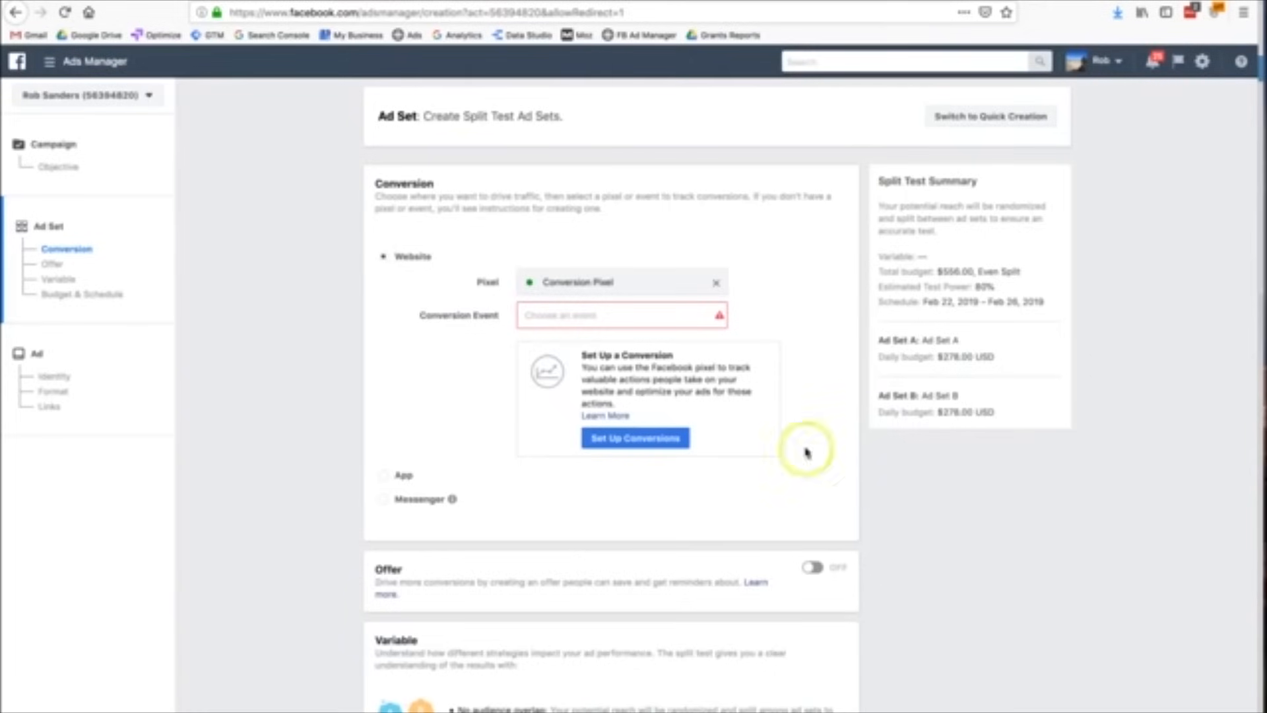
# Set the ad set's website conversion event to Purchase for the Conversion Pixel.
pyautogui.click(625, 318)
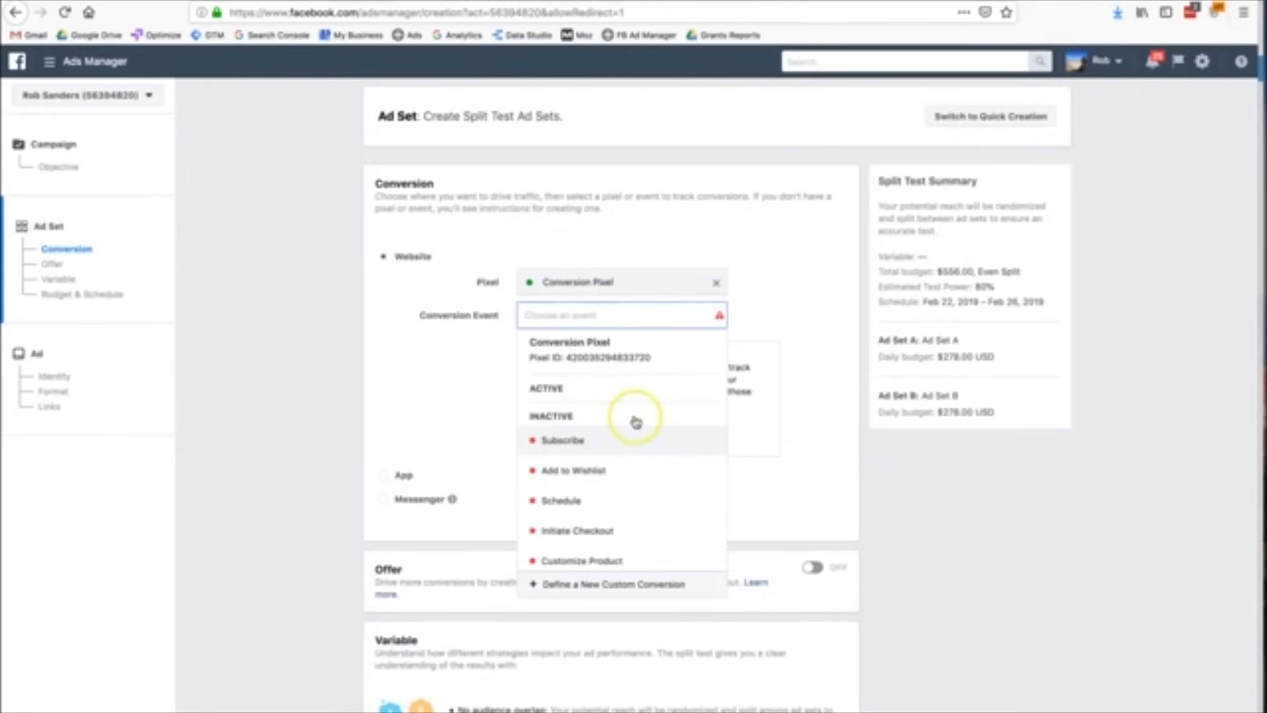
pyautogui.scroll(-5, 636, 422)
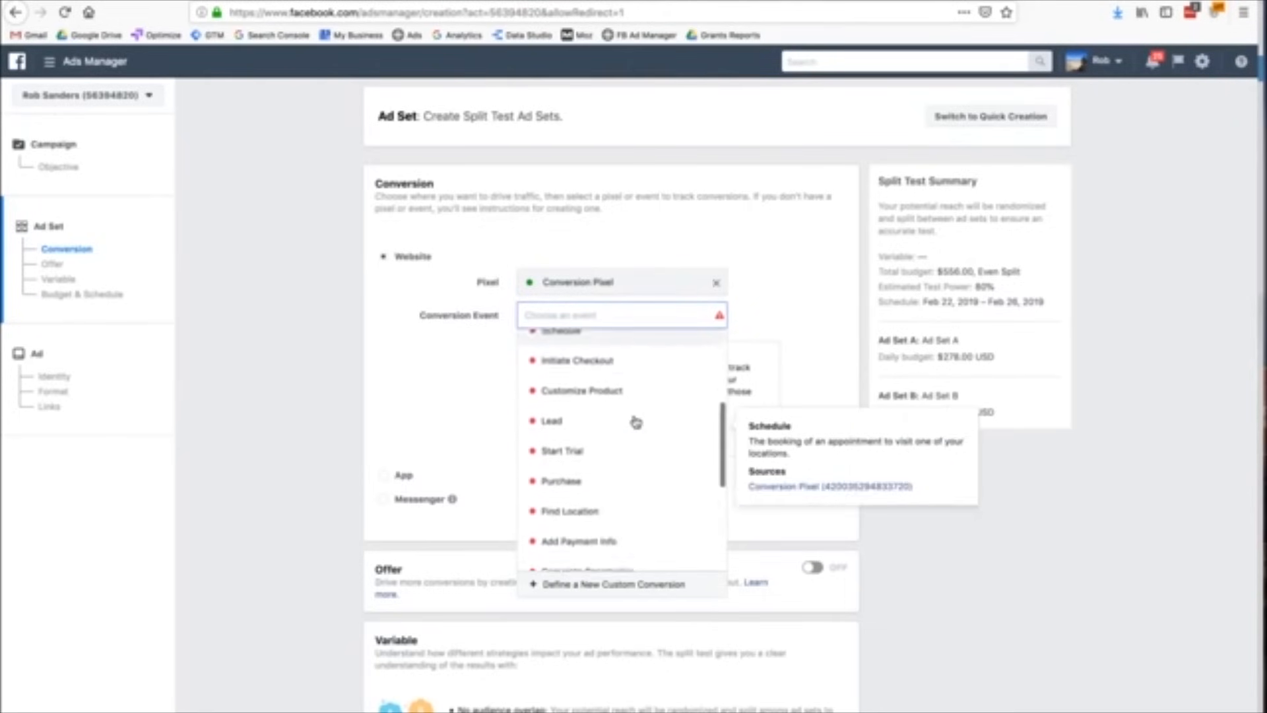
pyautogui.scroll(-2, 635, 422)
pyautogui.click(611, 406)
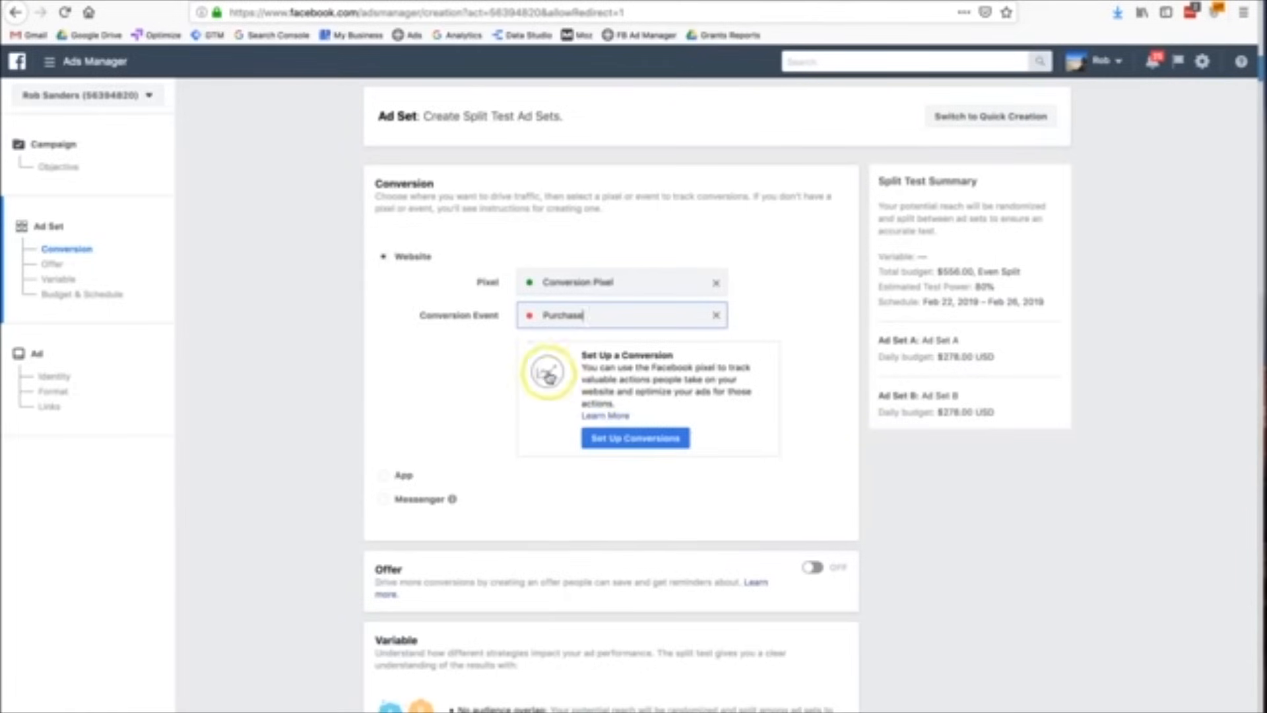
pyautogui.click(632, 427)
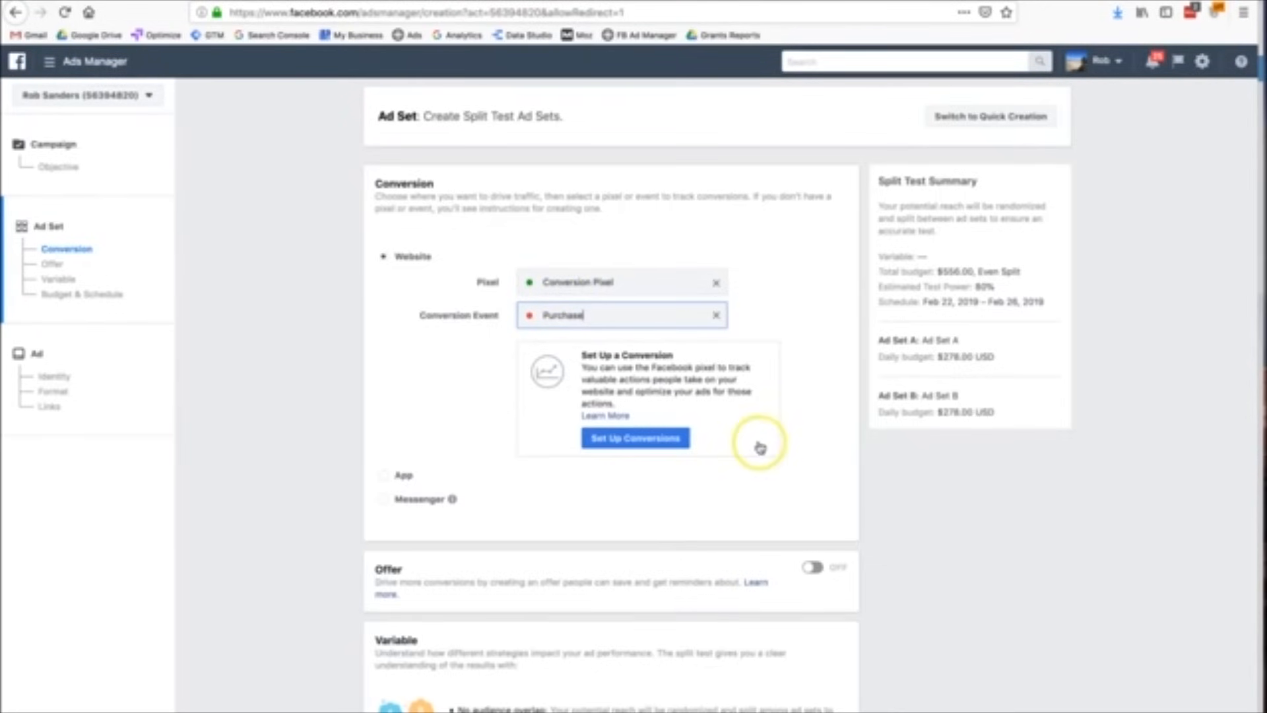
# Turn on the ad set's Offer option and choose Mighway as its Facebook Page.
pyautogui.scroll(-1, 760, 448)
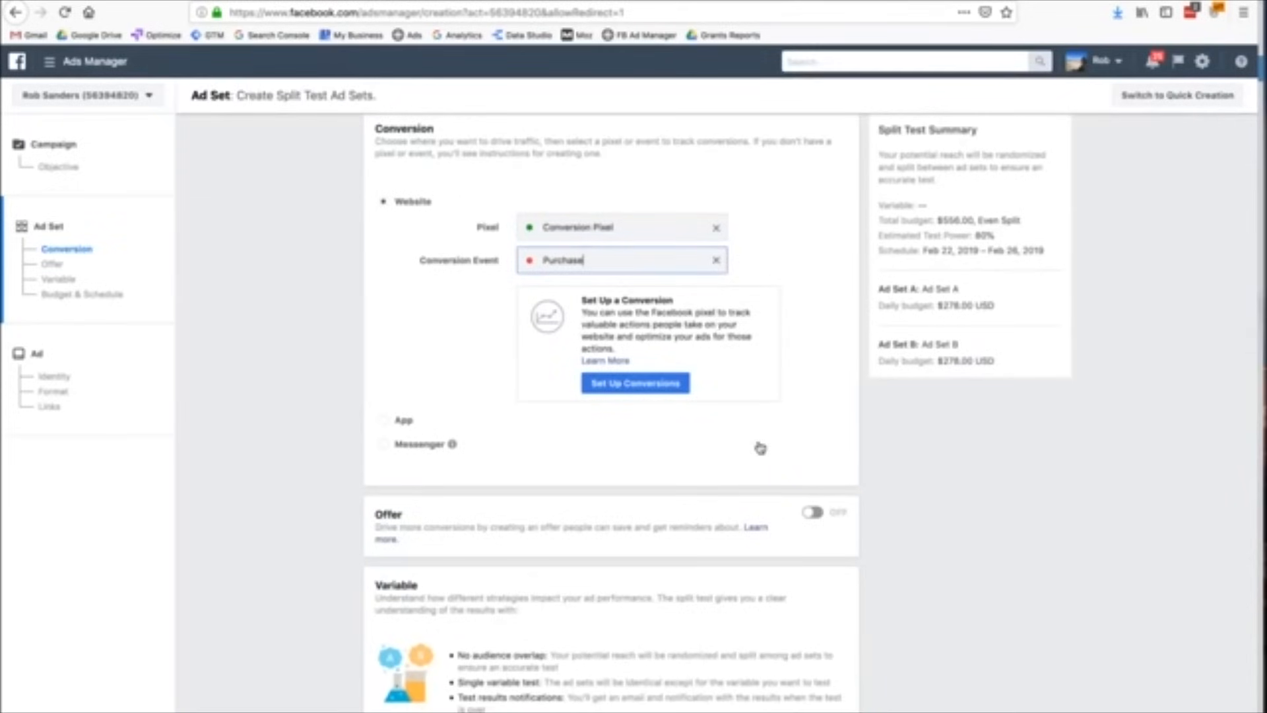
pyautogui.scroll(-1, 759, 444)
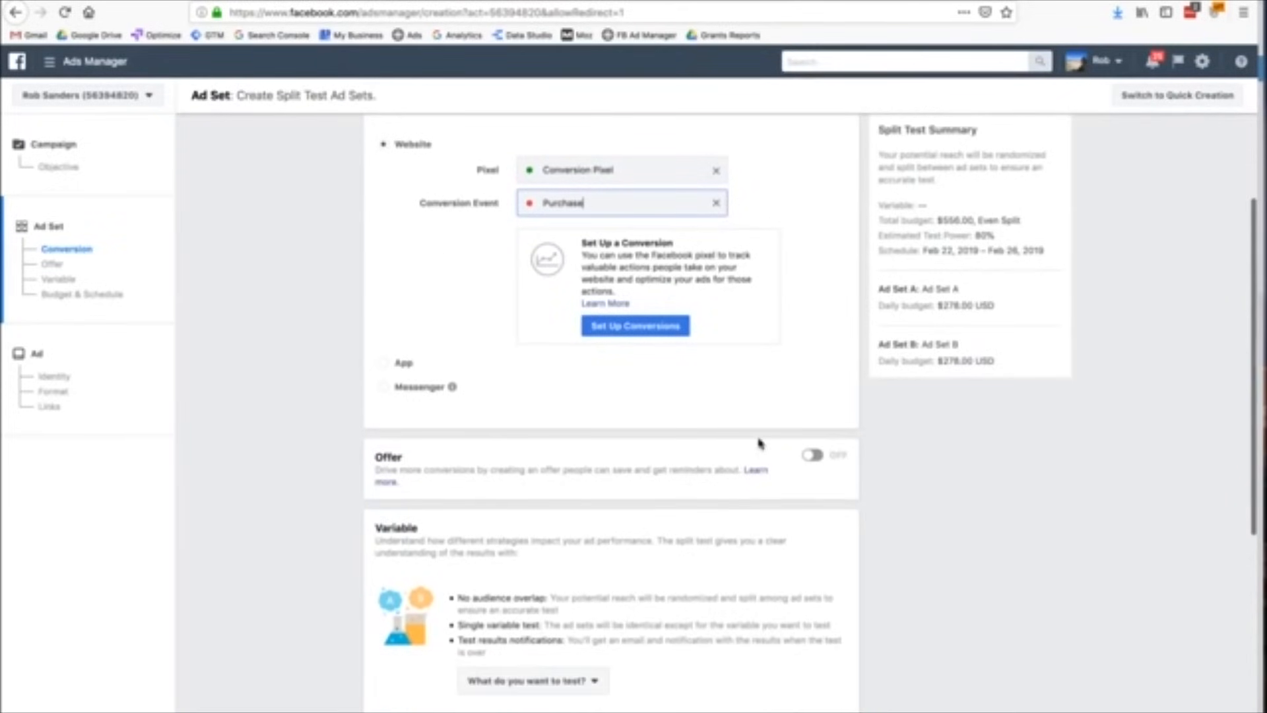
pyautogui.click(813, 455)
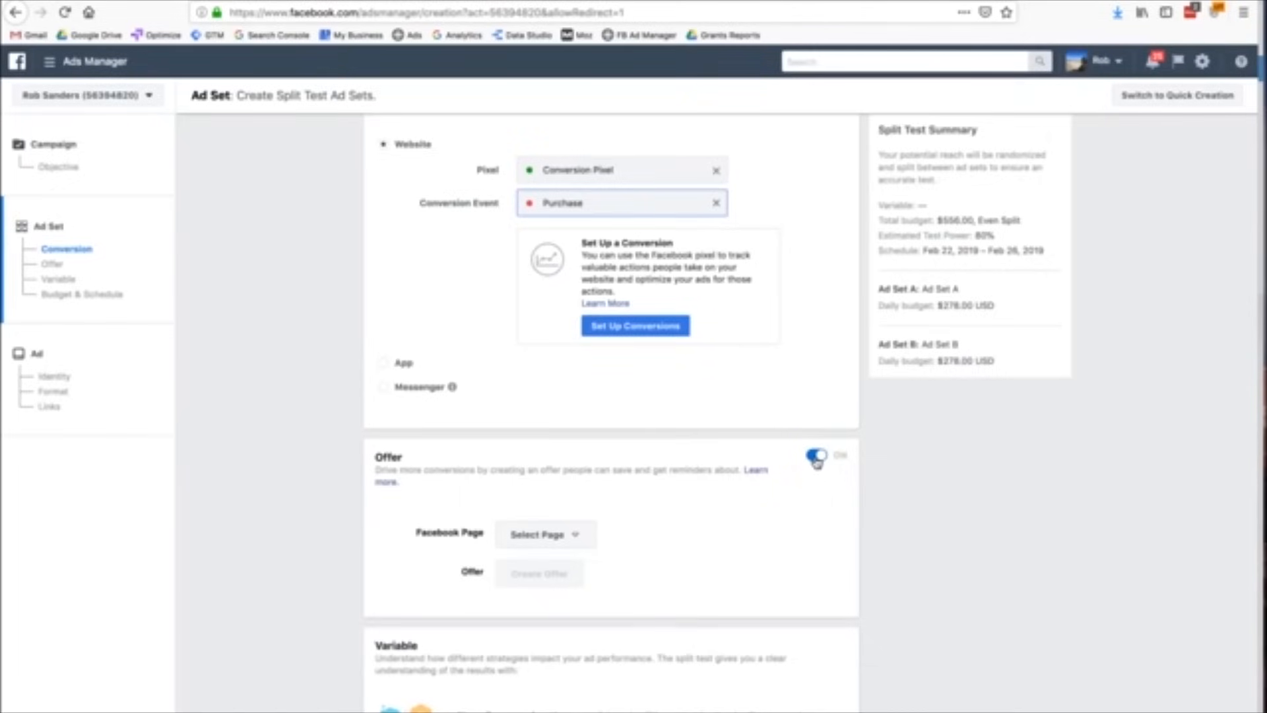
pyautogui.scroll(-1, 827, 464)
pyautogui.scroll(-2, 827, 464)
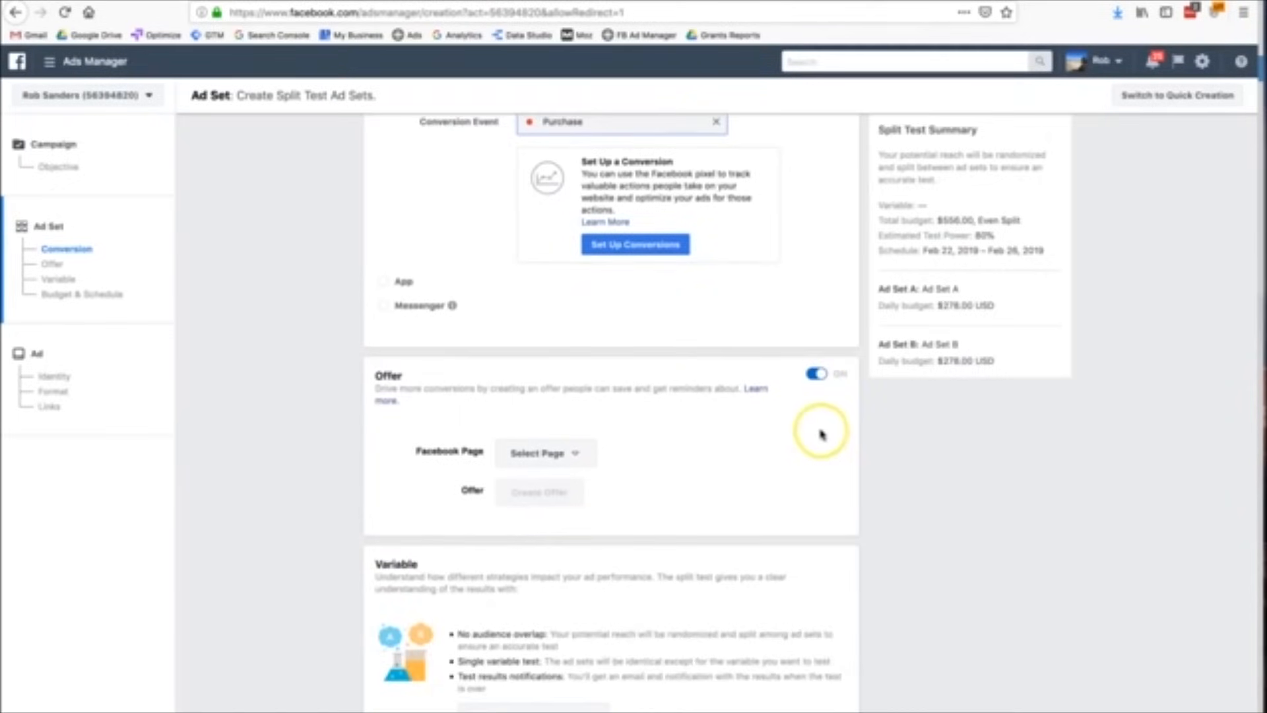
pyautogui.click(588, 461)
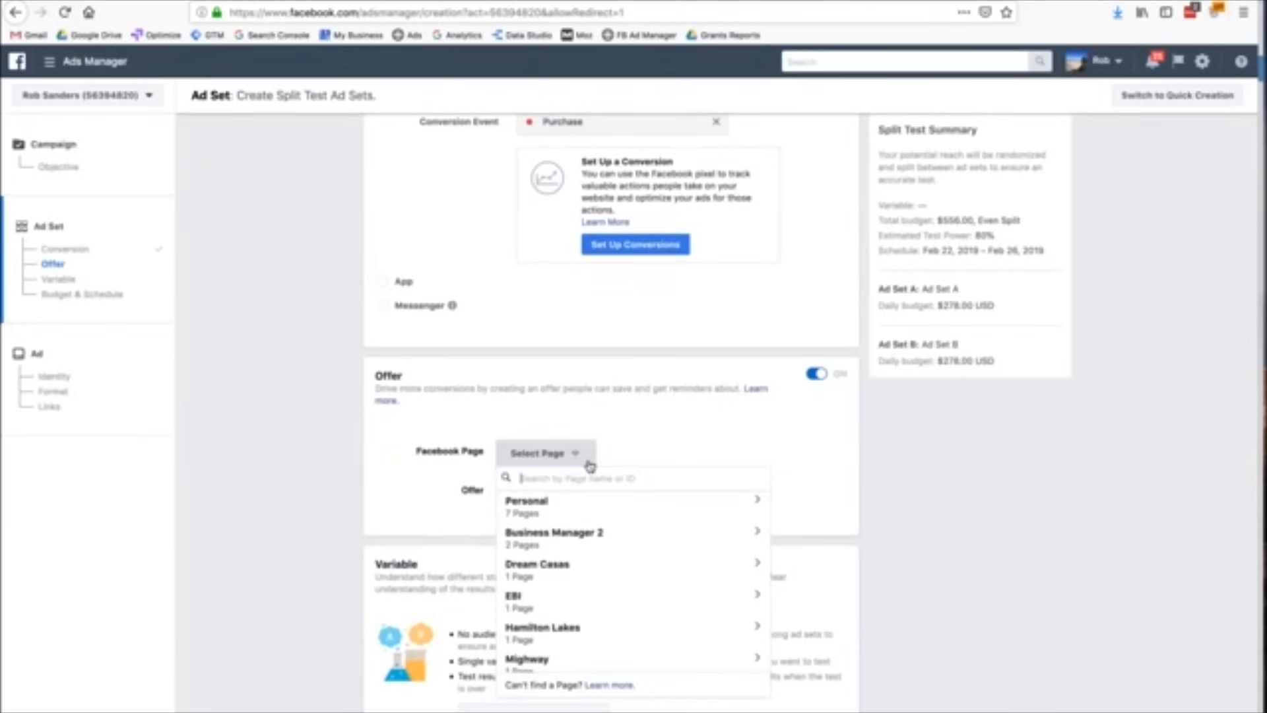
pyautogui.click(599, 514)
pyautogui.scroll(-4, 594, 522)
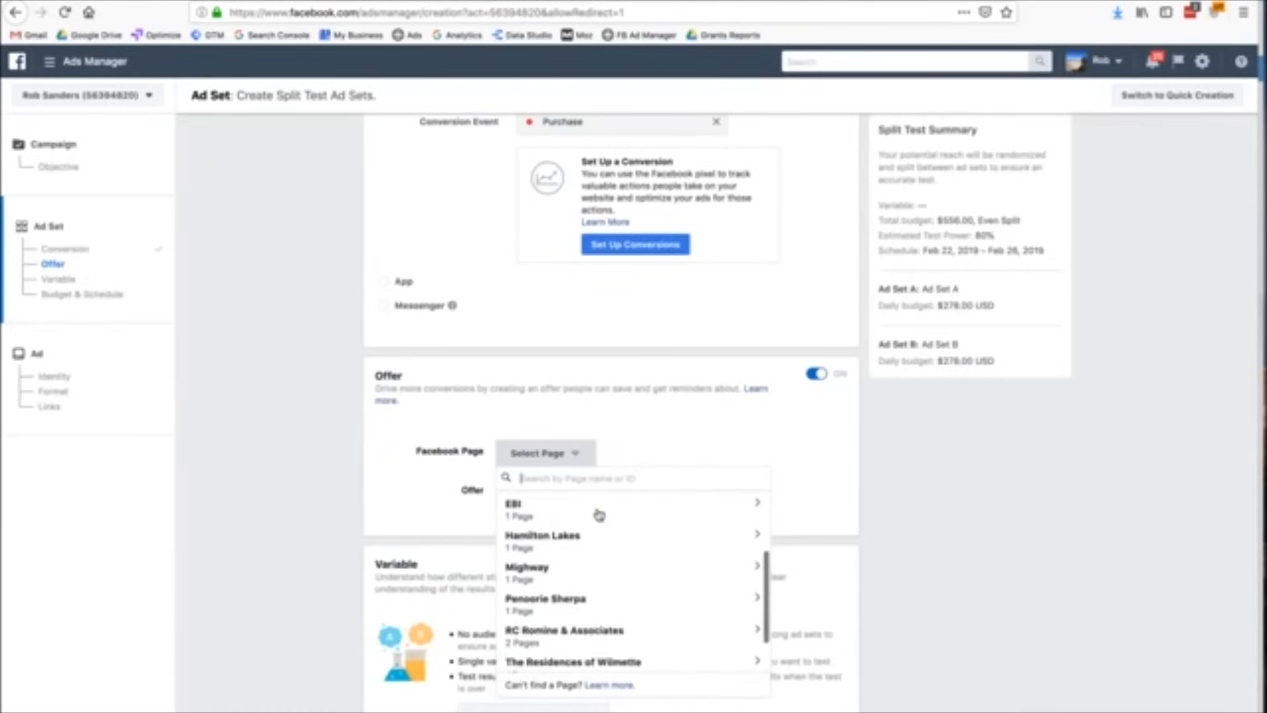
pyautogui.click(576, 530)
pyautogui.click(574, 561)
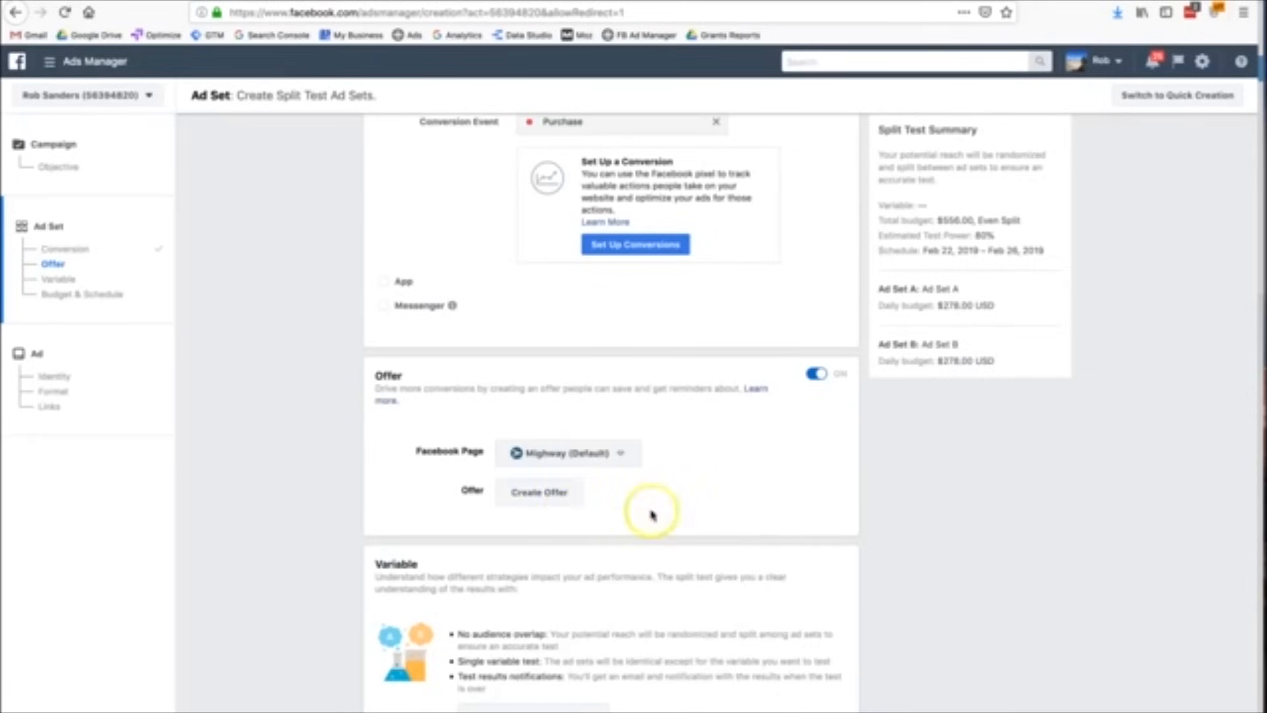
# Open the offer creation form and go through its title, details, end time, offer URL and total offers fields.
pyautogui.click(556, 497)
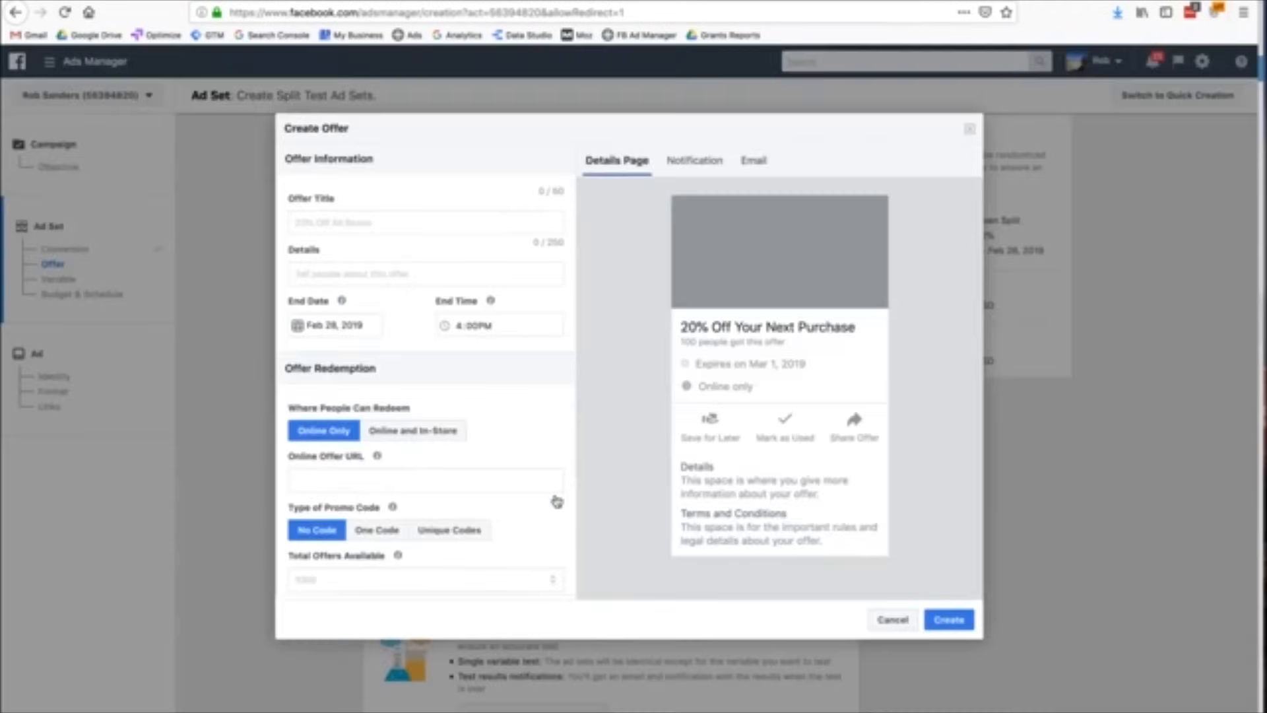
pyautogui.click(353, 223)
pyautogui.click(355, 274)
pyautogui.click(496, 330)
pyautogui.click(389, 476)
pyautogui.click(379, 560)
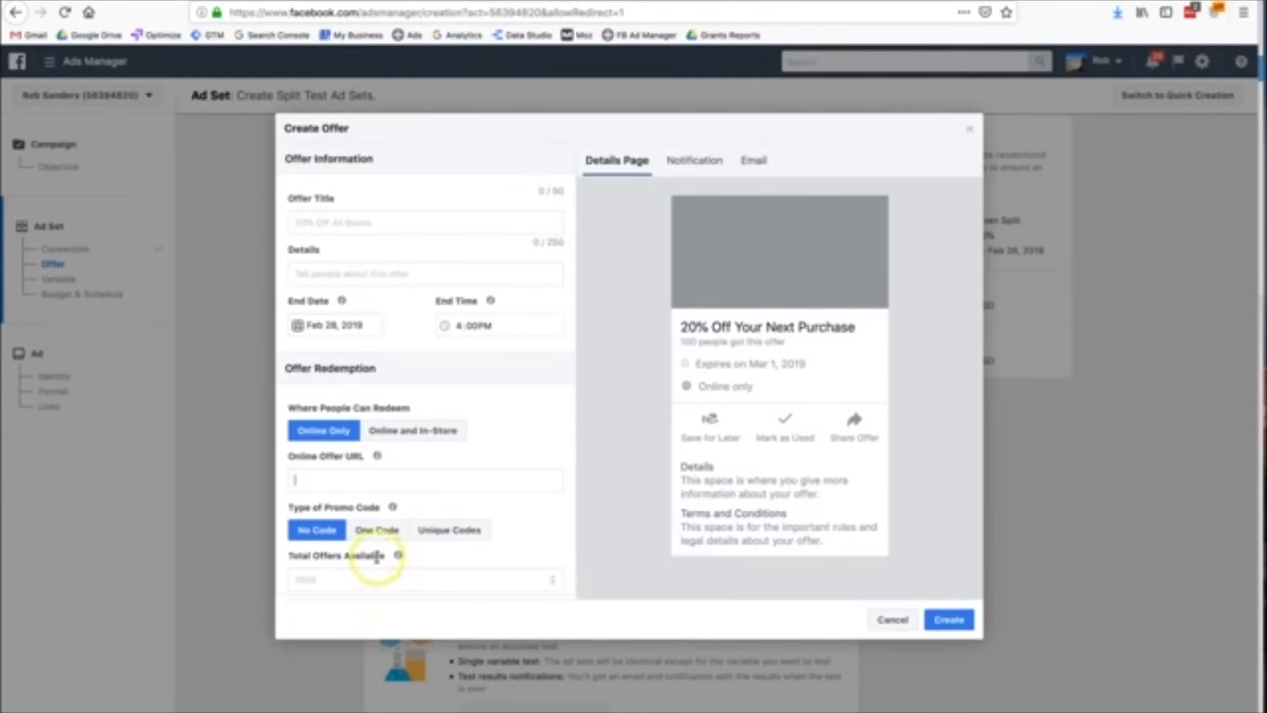
pyautogui.click(388, 572)
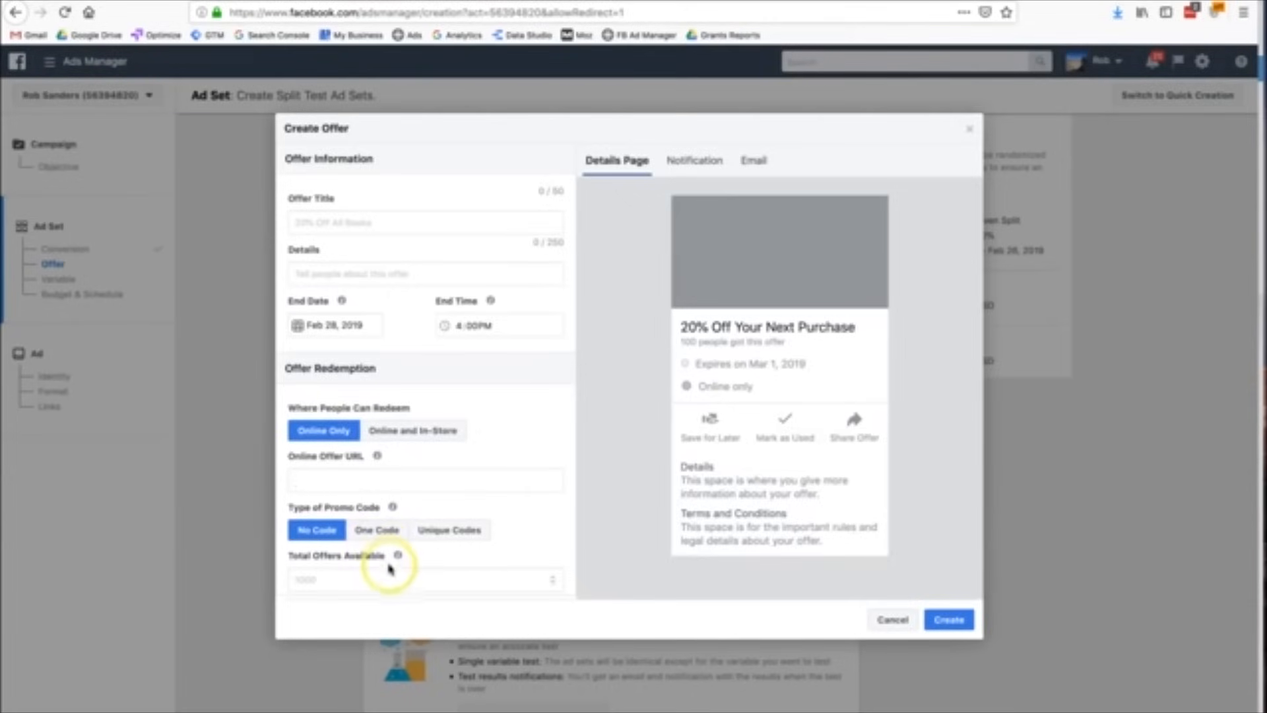
# Set the offer's promo code type to Unique Codes and hide its Share option.
pyautogui.click(365, 535)
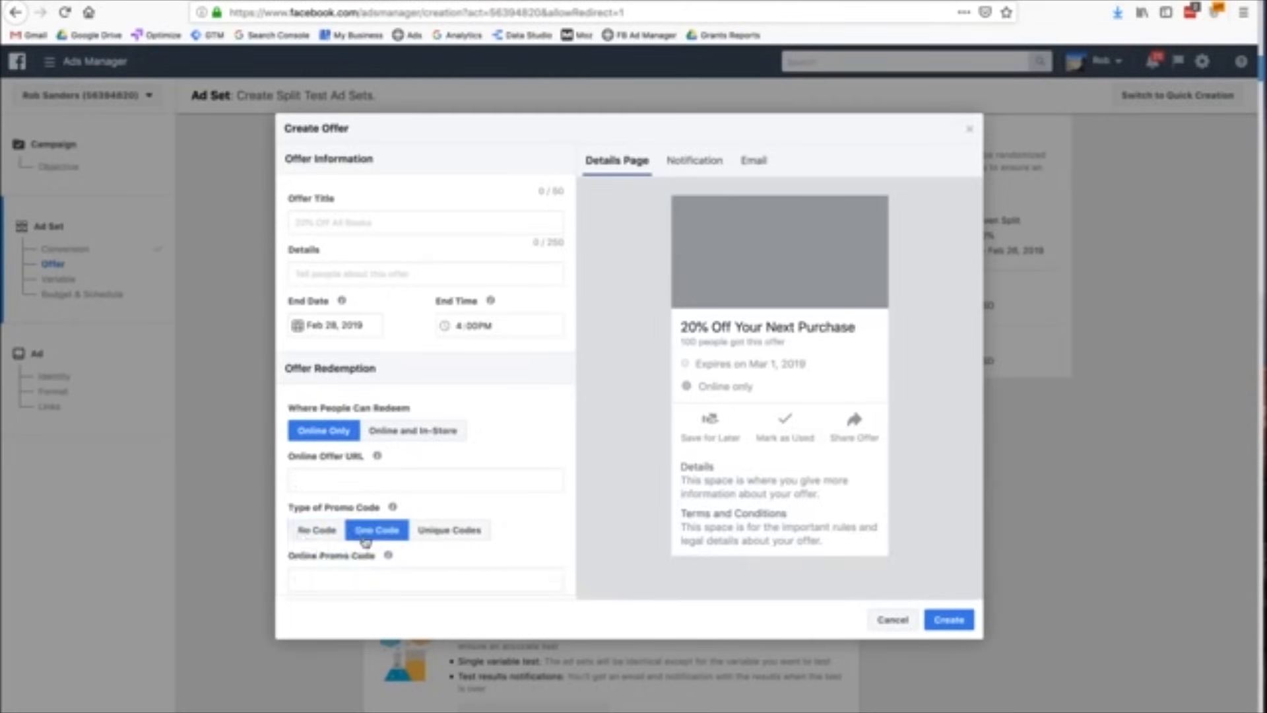
pyautogui.click(466, 533)
pyautogui.scroll(-5, 462, 537)
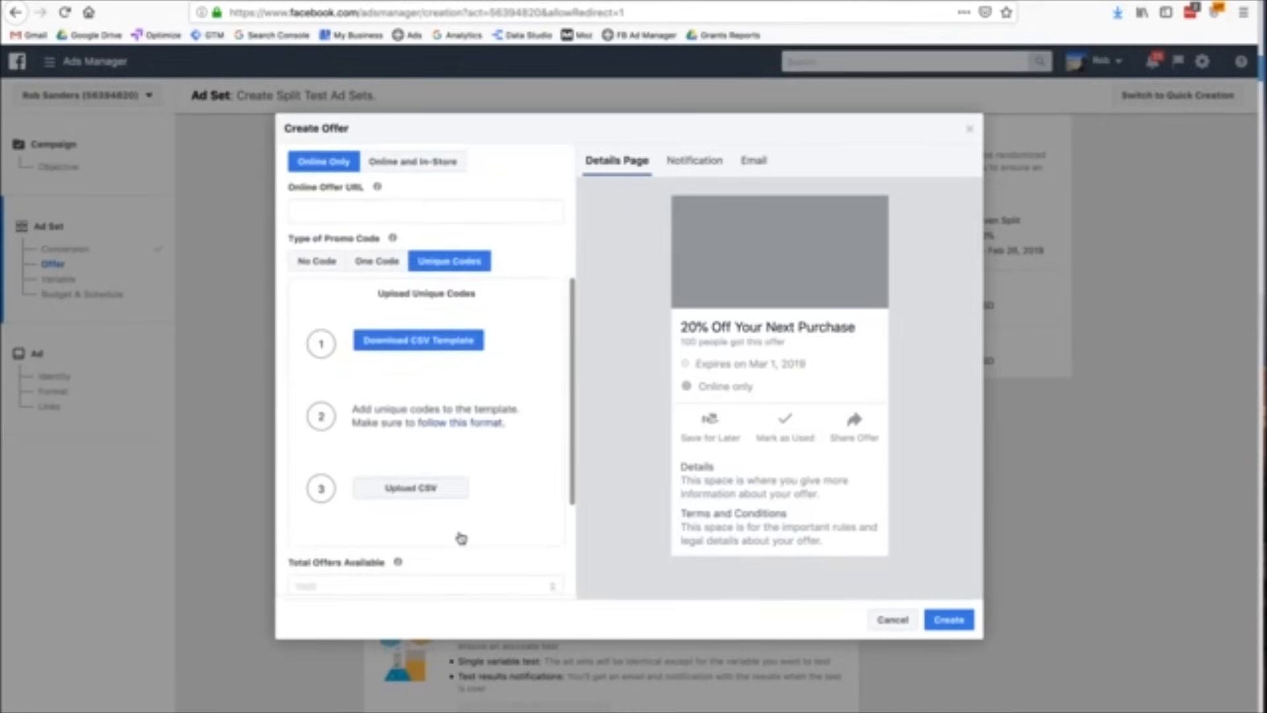
pyautogui.scroll(-3, 461, 538)
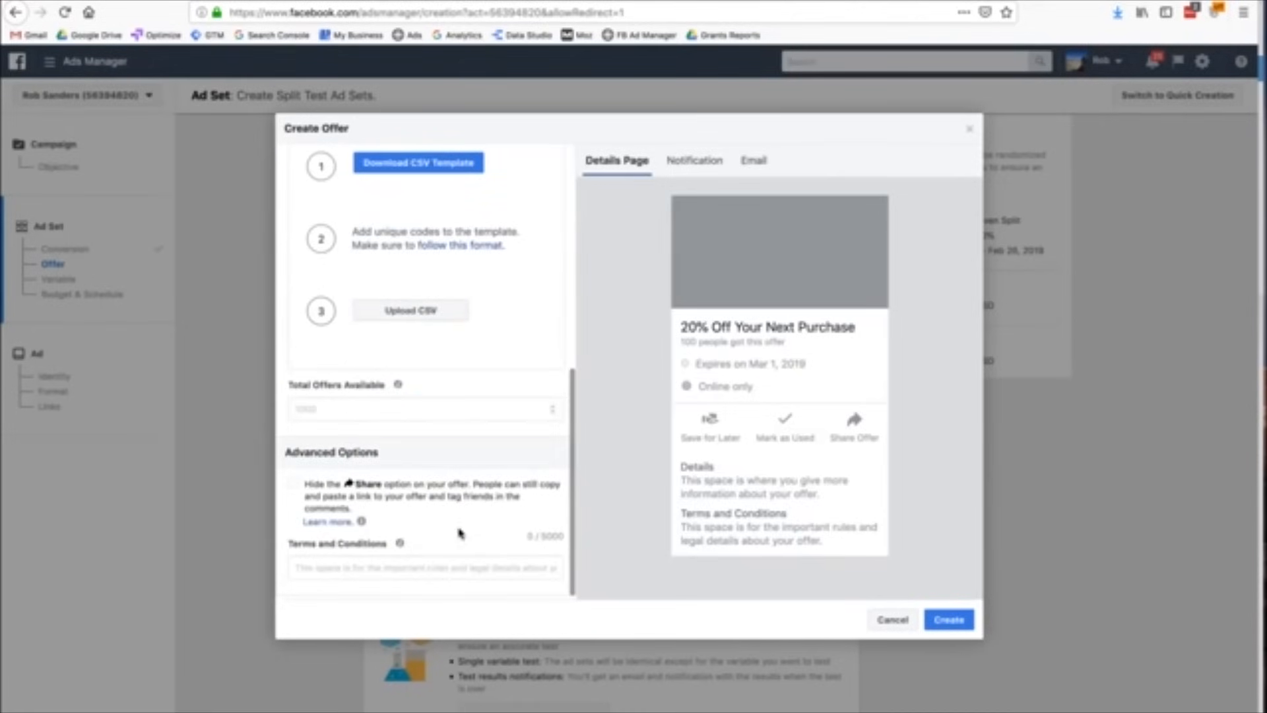
pyautogui.click(296, 488)
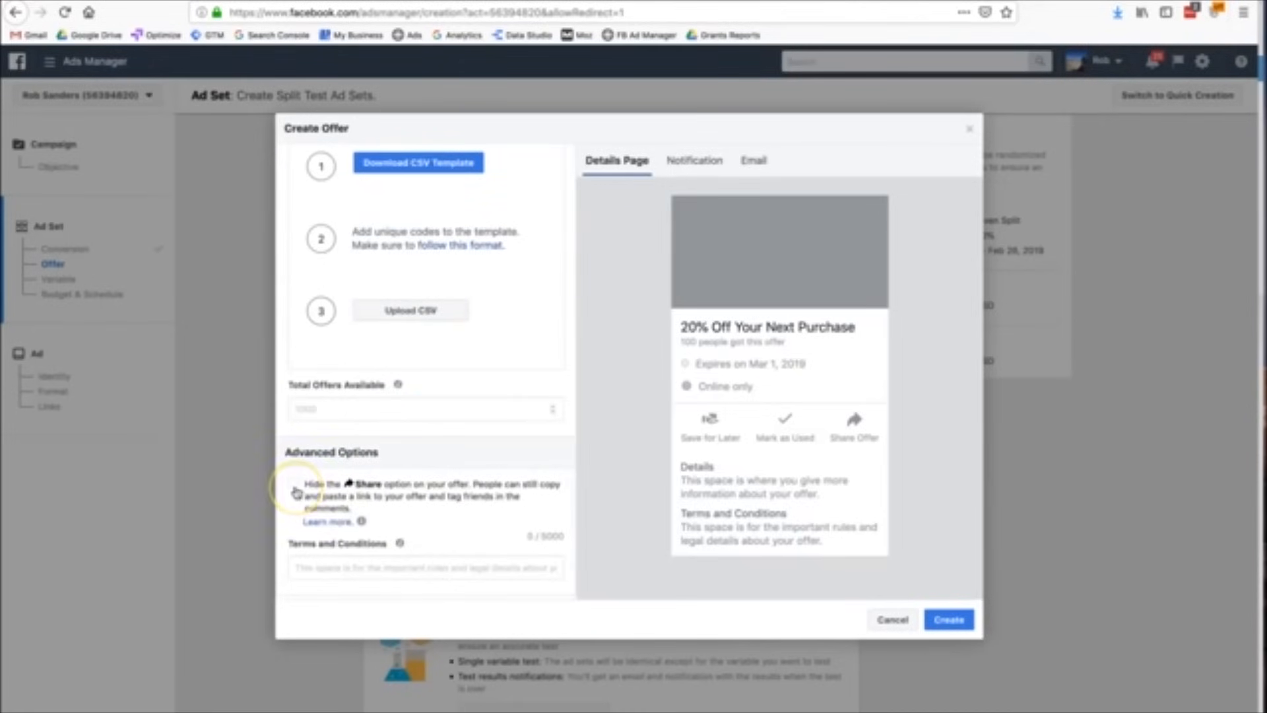
pyautogui.click(295, 488)
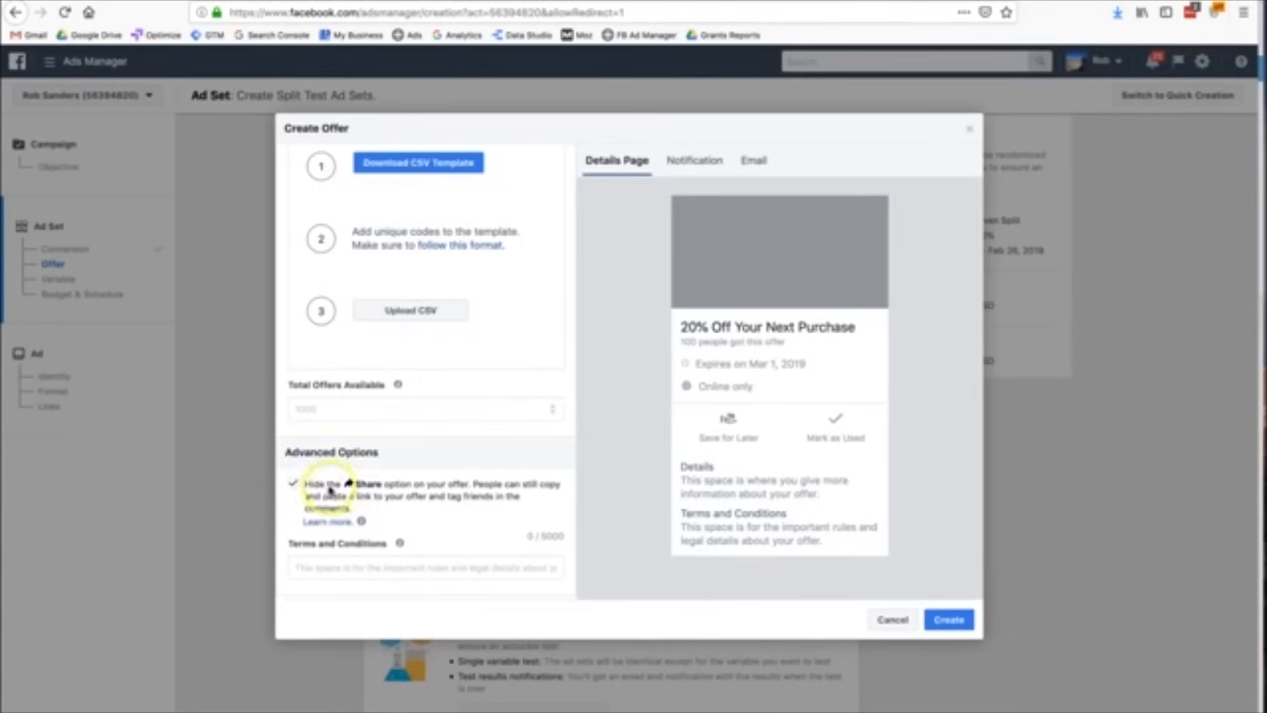
# Review the offer's Terms and Conditions field, discard the offer, and turn the ad set's Offer option off.
pyautogui.scroll(10, 450, 553)
pyautogui.scroll(-10, 452, 553)
pyautogui.click(447, 565)
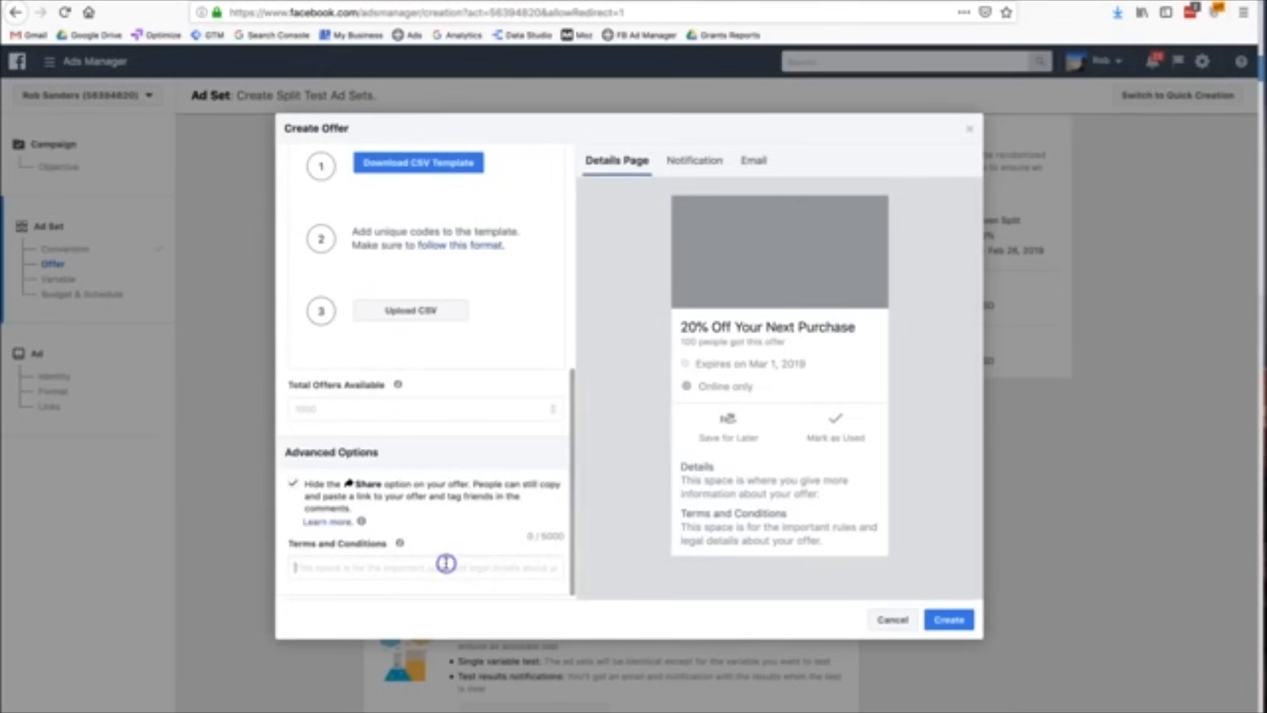
pyautogui.scroll(8, 457, 537)
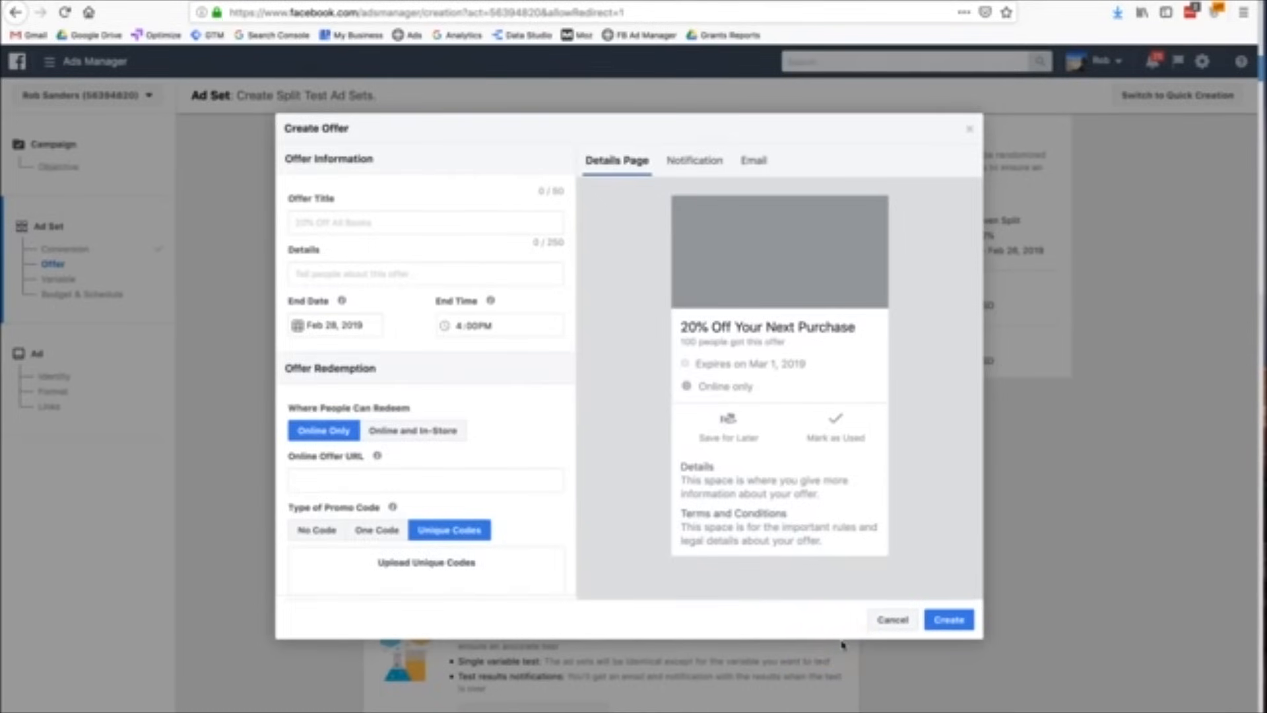
pyautogui.click(884, 627)
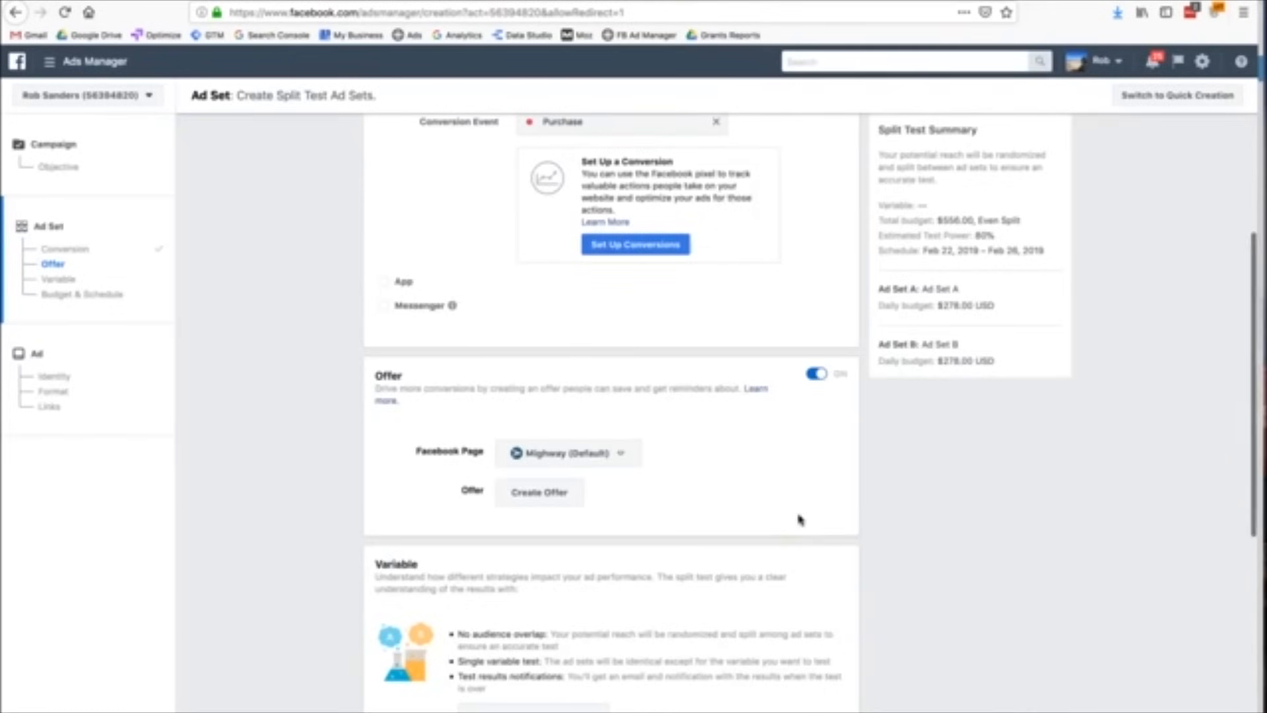
pyautogui.scroll(3, 799, 519)
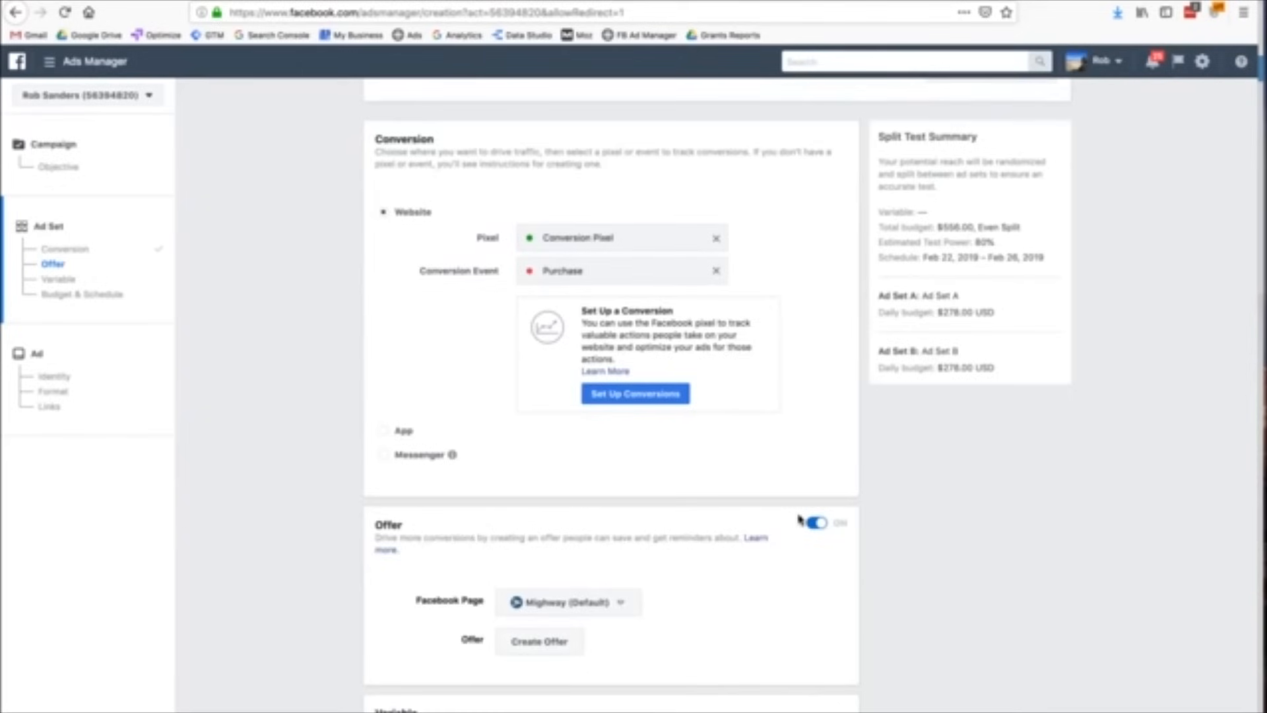
pyautogui.click(814, 523)
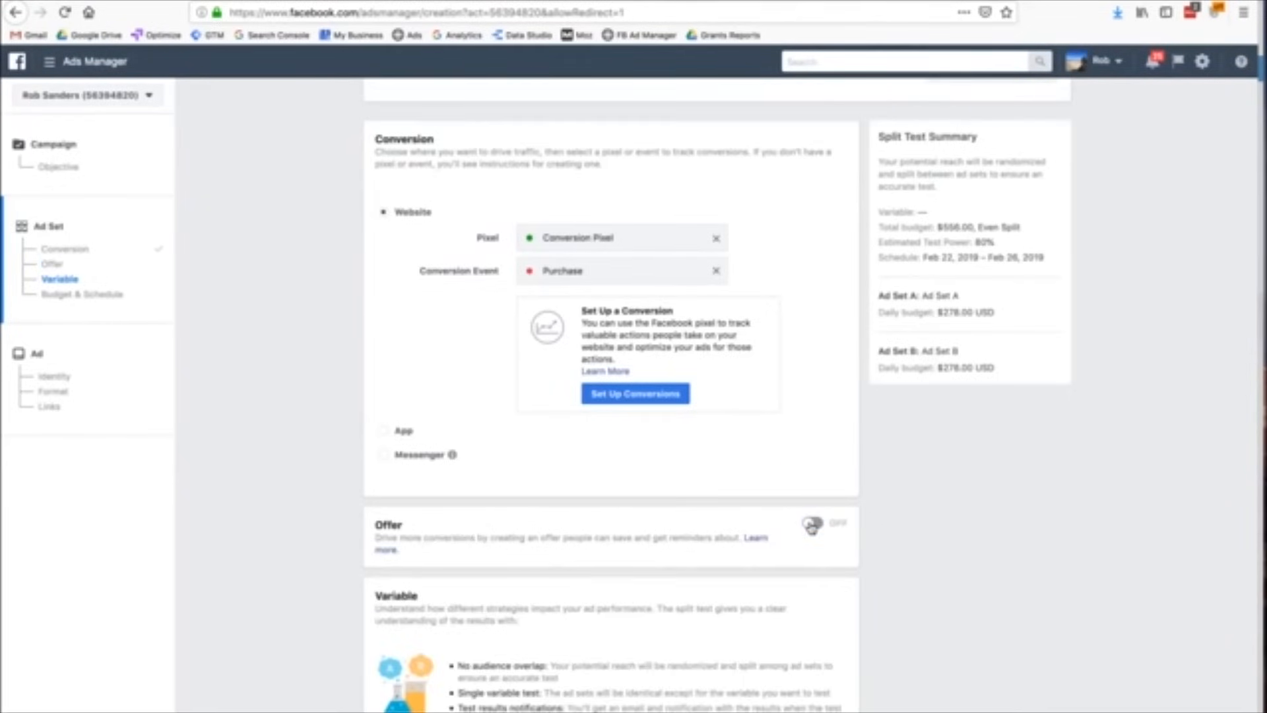
# Read the split test Variable section and choose Creative as the variable to test.
pyautogui.scroll(-5, 813, 528)
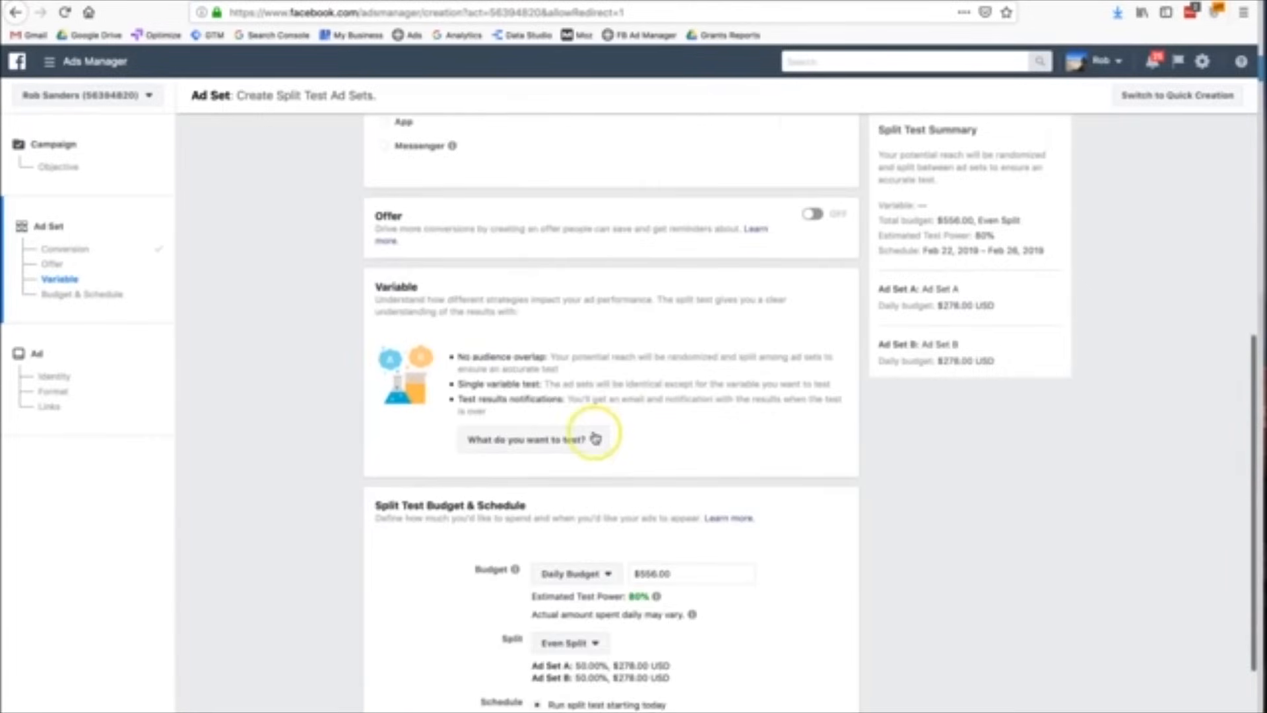
pyautogui.moveTo(415, 311); pyautogui.dragTo(576, 312)
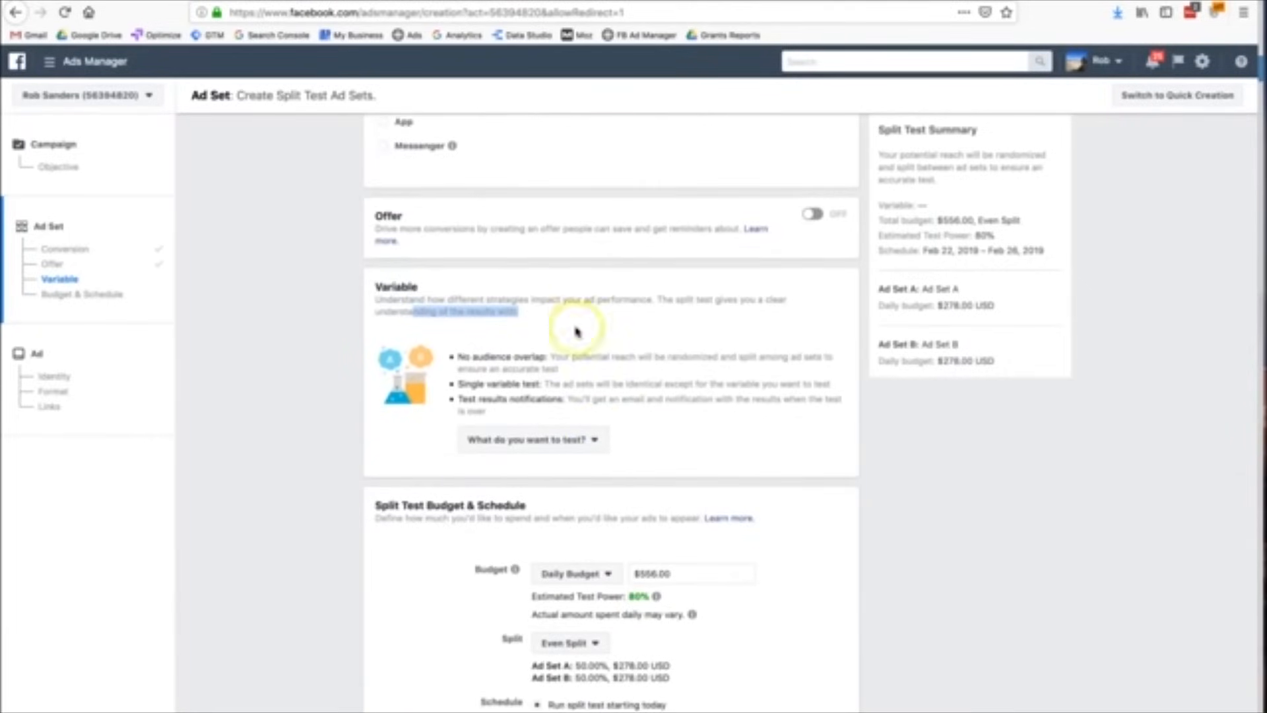
pyautogui.click(576, 441)
pyautogui.scroll(-1, 578, 501)
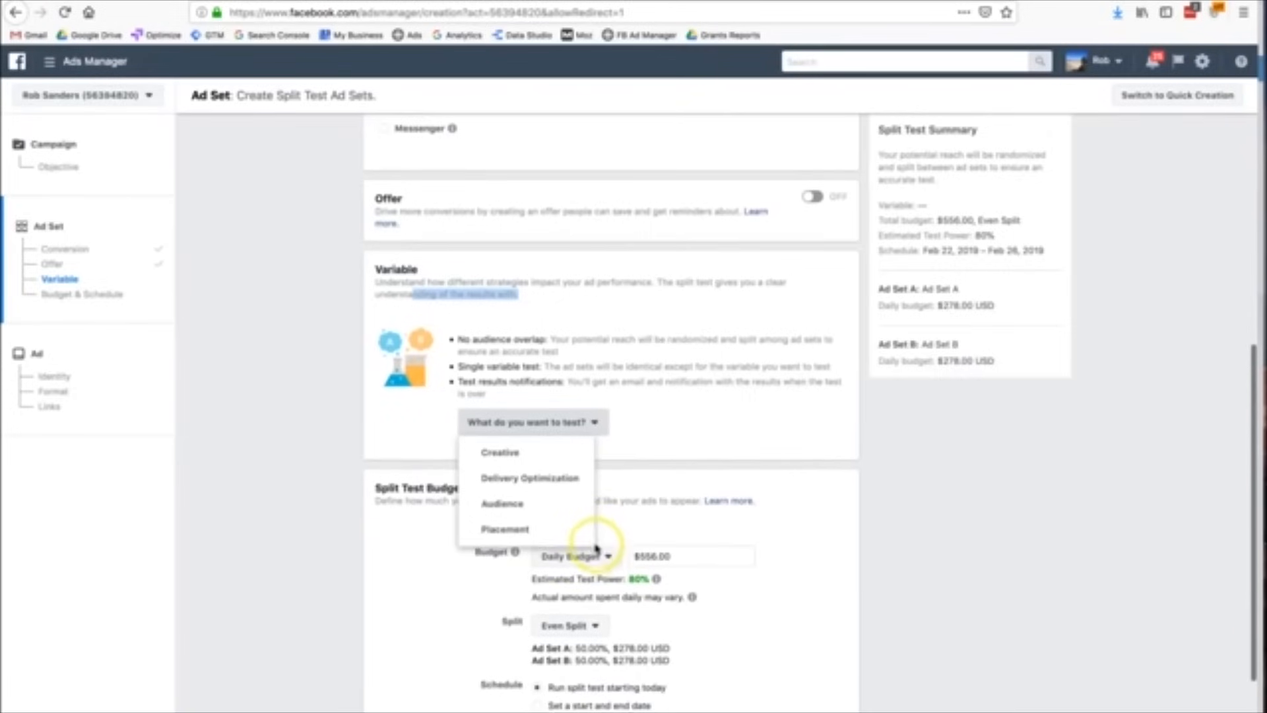
pyautogui.click(532, 453)
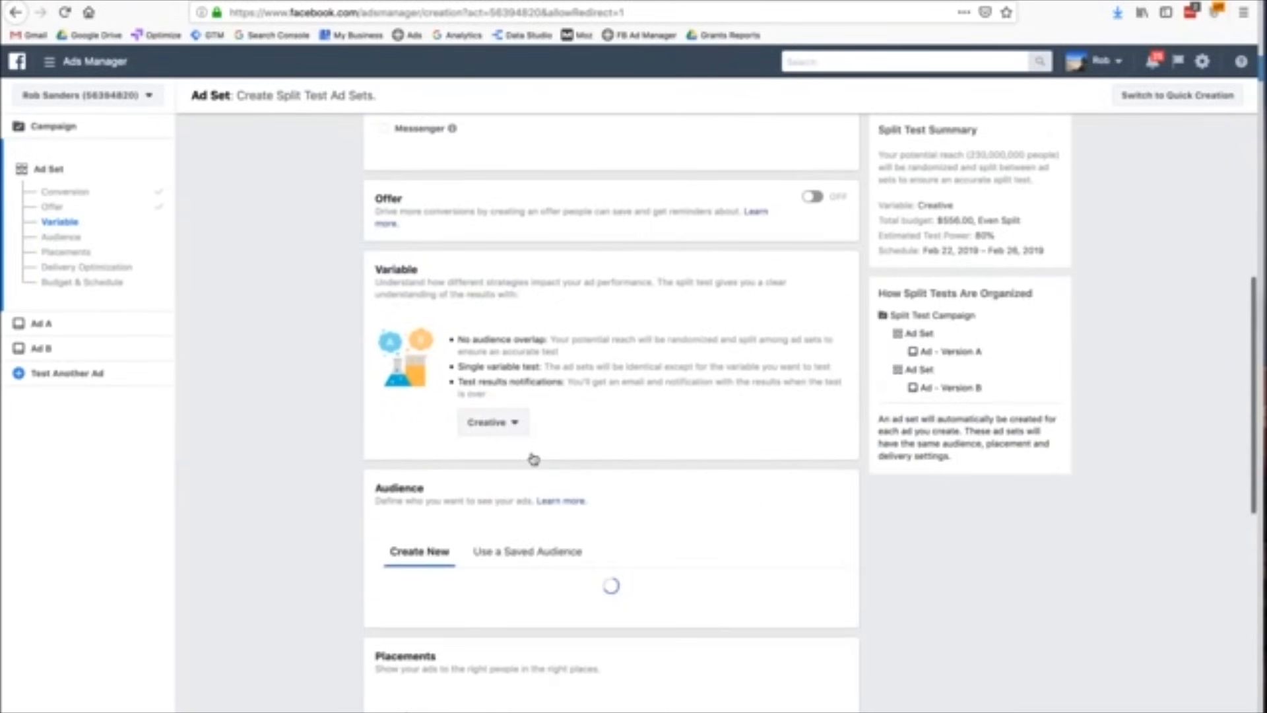
# Browse the existing lookalike and custom audiences available for the ad set's audience.
pyautogui.scroll(-3, 533, 459)
pyautogui.scroll(-1, 533, 458)
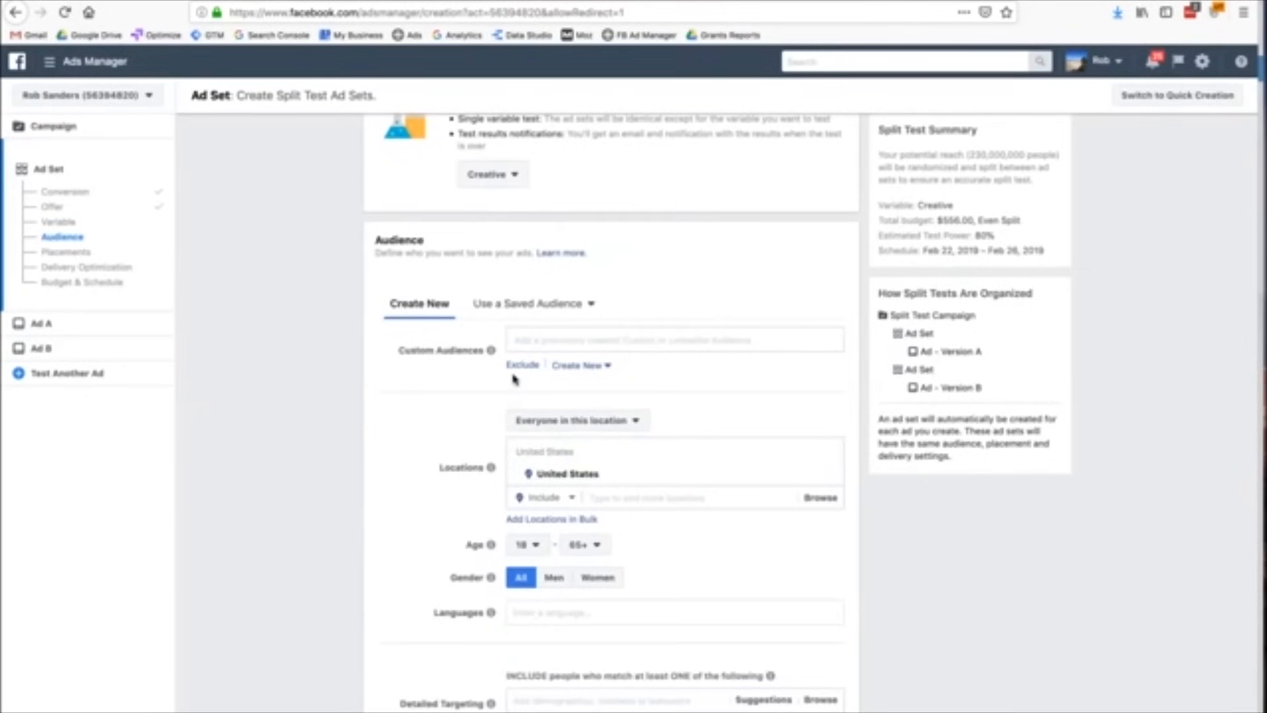
pyautogui.click(542, 341)
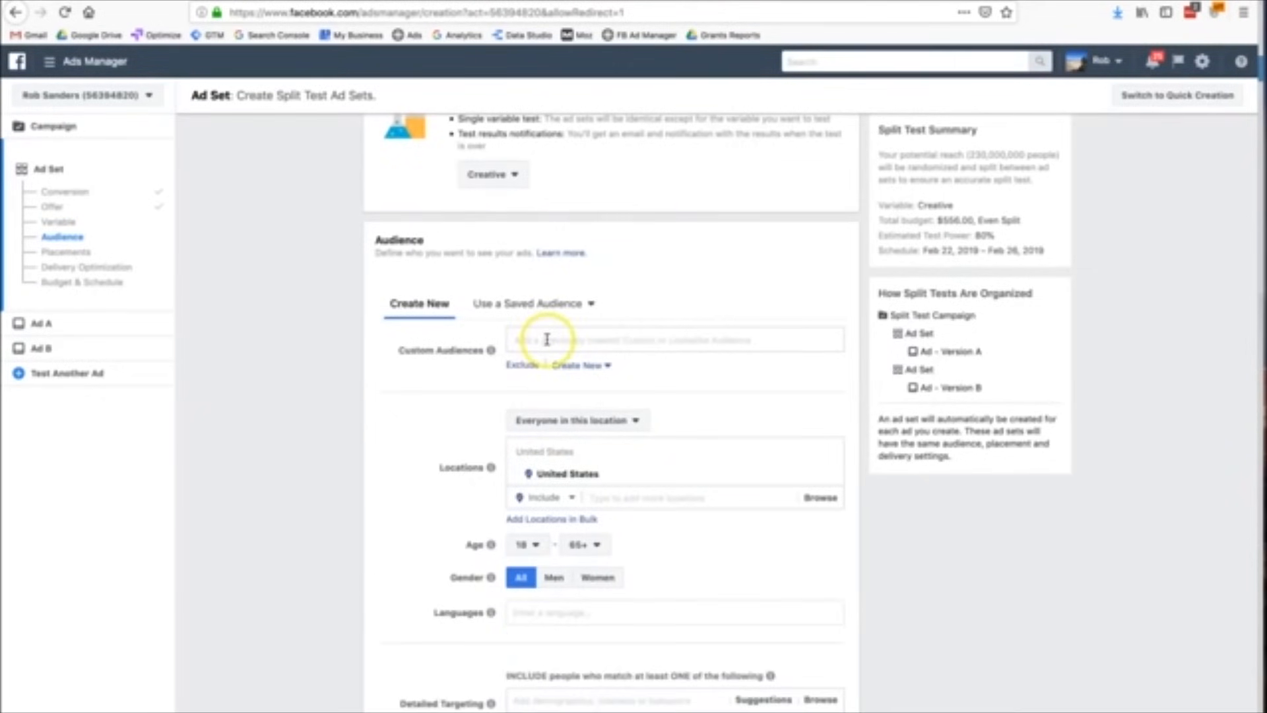
pyautogui.click(681, 370)
pyautogui.click(608, 374)
pyautogui.click(526, 369)
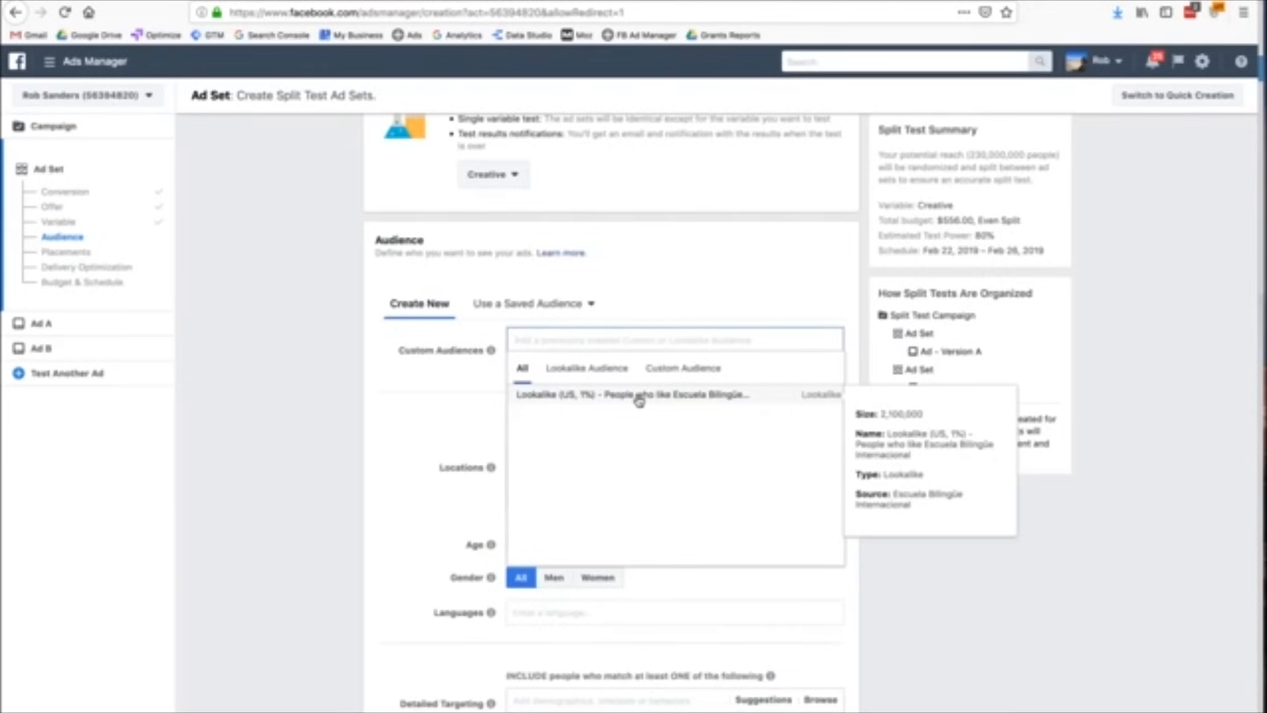
pyautogui.click(658, 370)
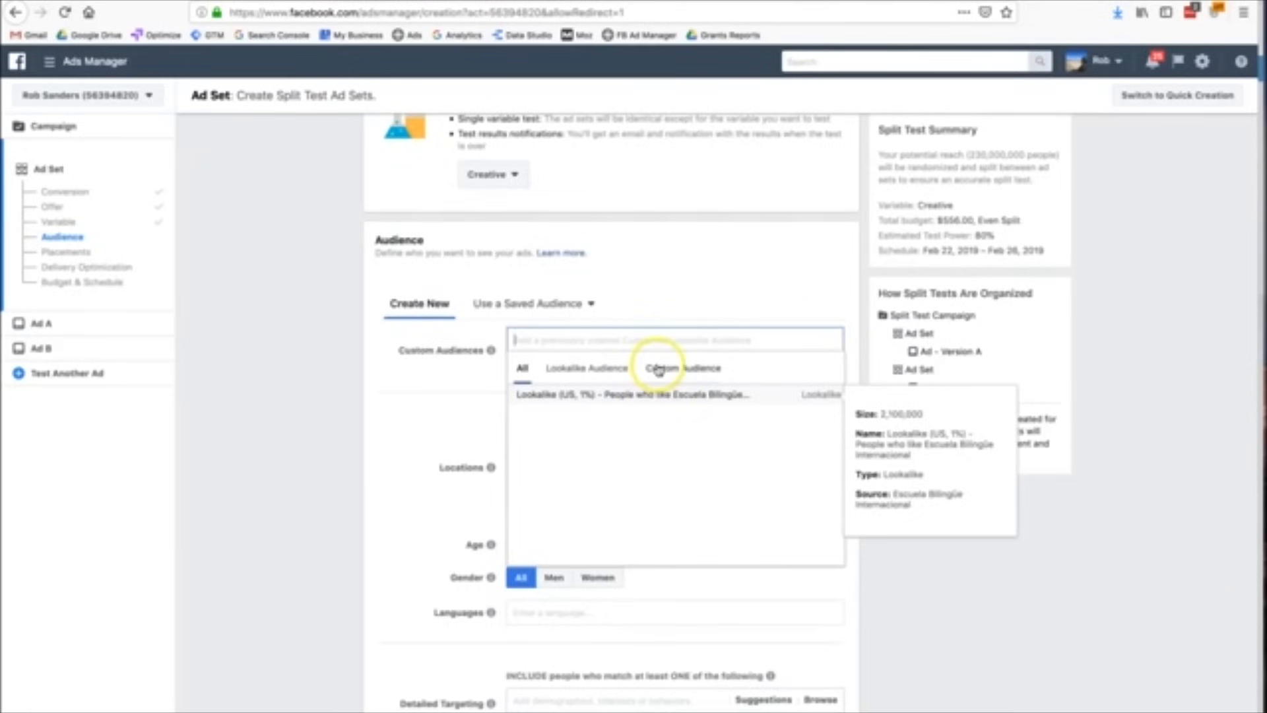
pyautogui.click(679, 301)
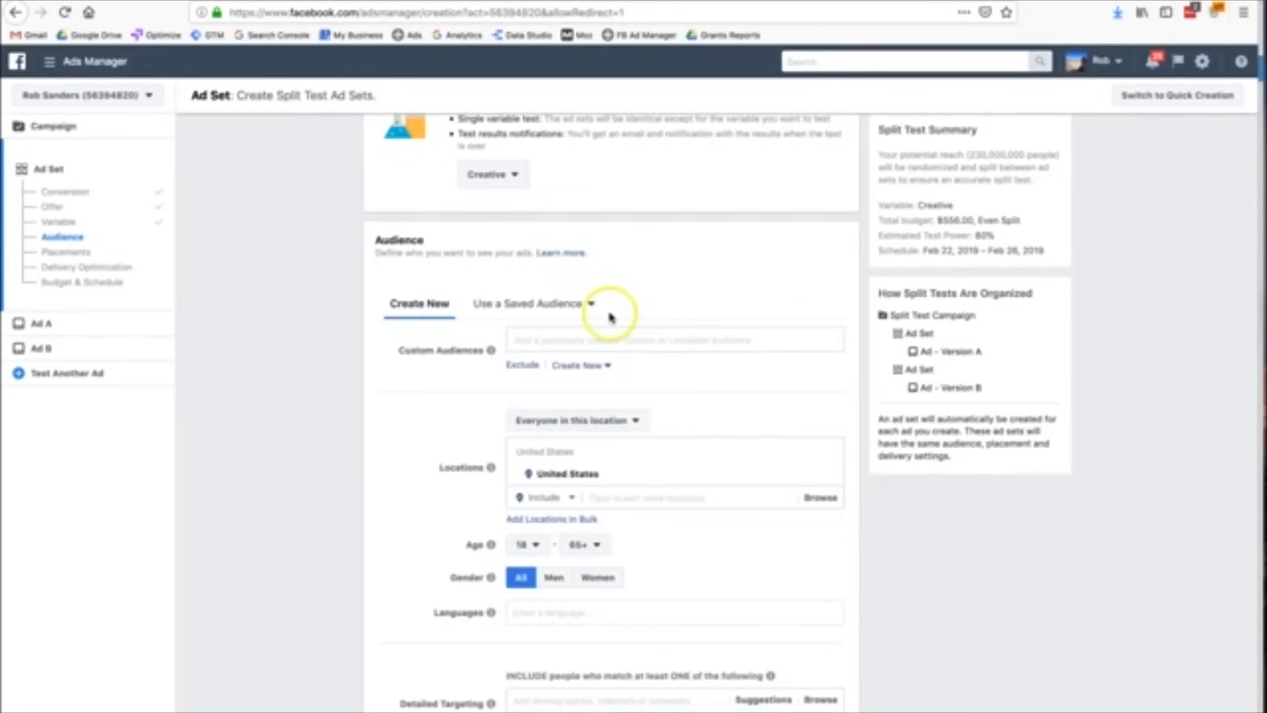
# Create a Website Traffic custom audience named "website vistors" from the Conversion Pixel, covering all website visitors in the past 30 days.
pyautogui.click(584, 365)
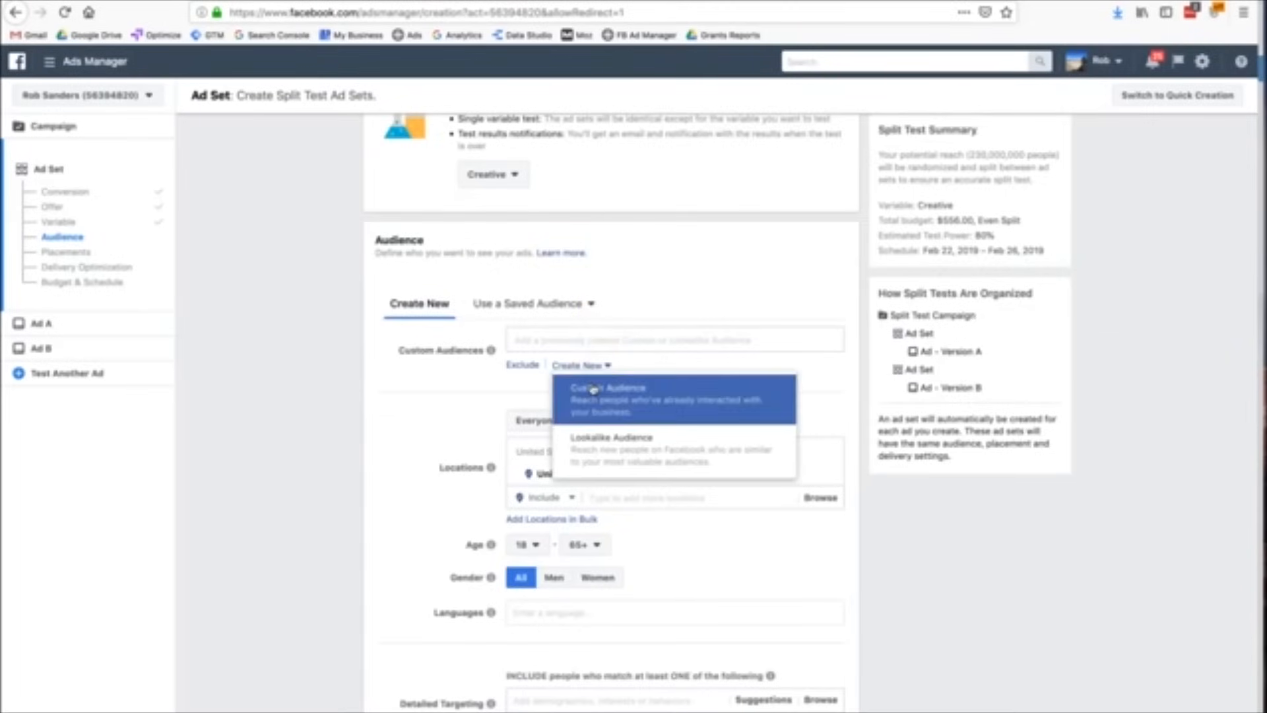
pyautogui.click(593, 389)
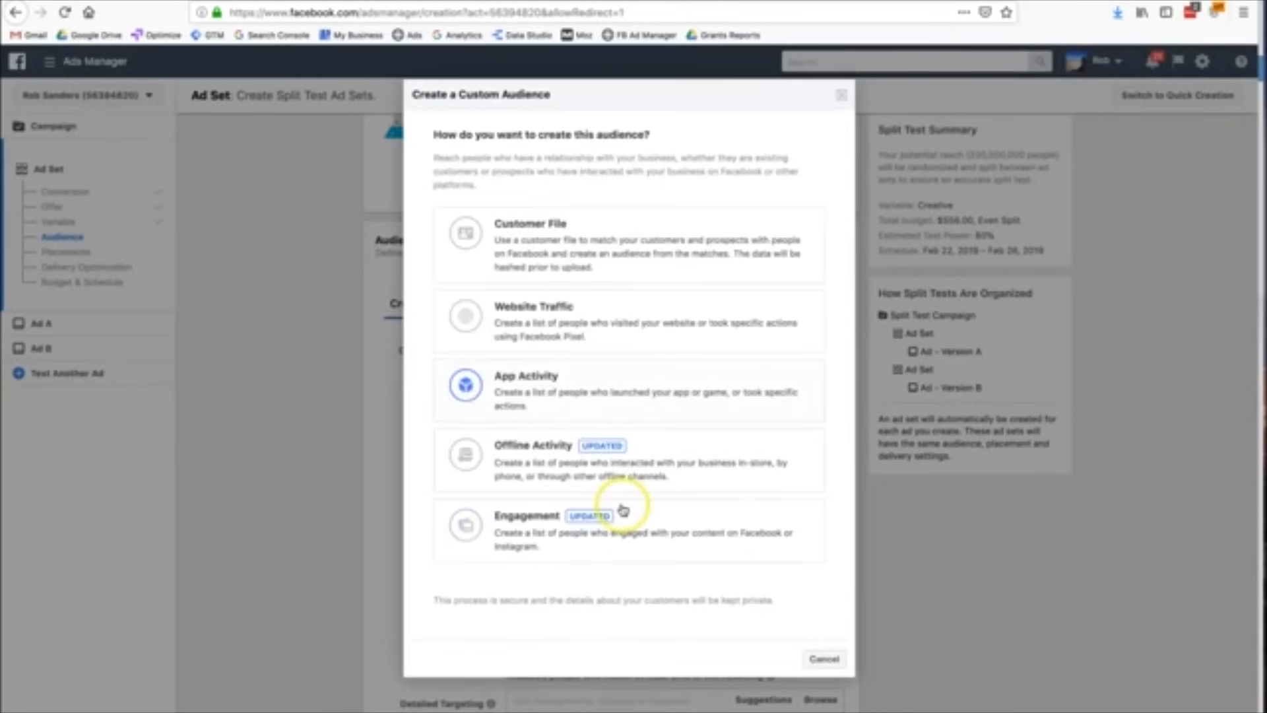
pyautogui.click(537, 324)
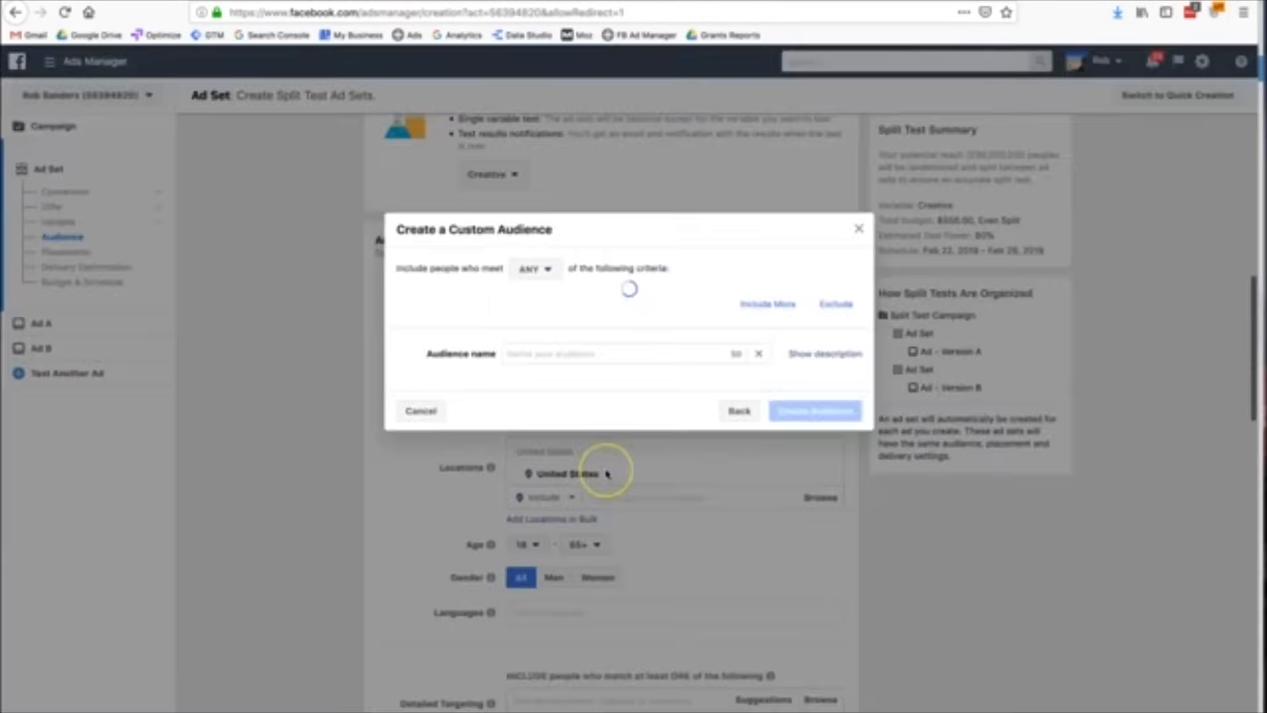
pyautogui.click(568, 353)
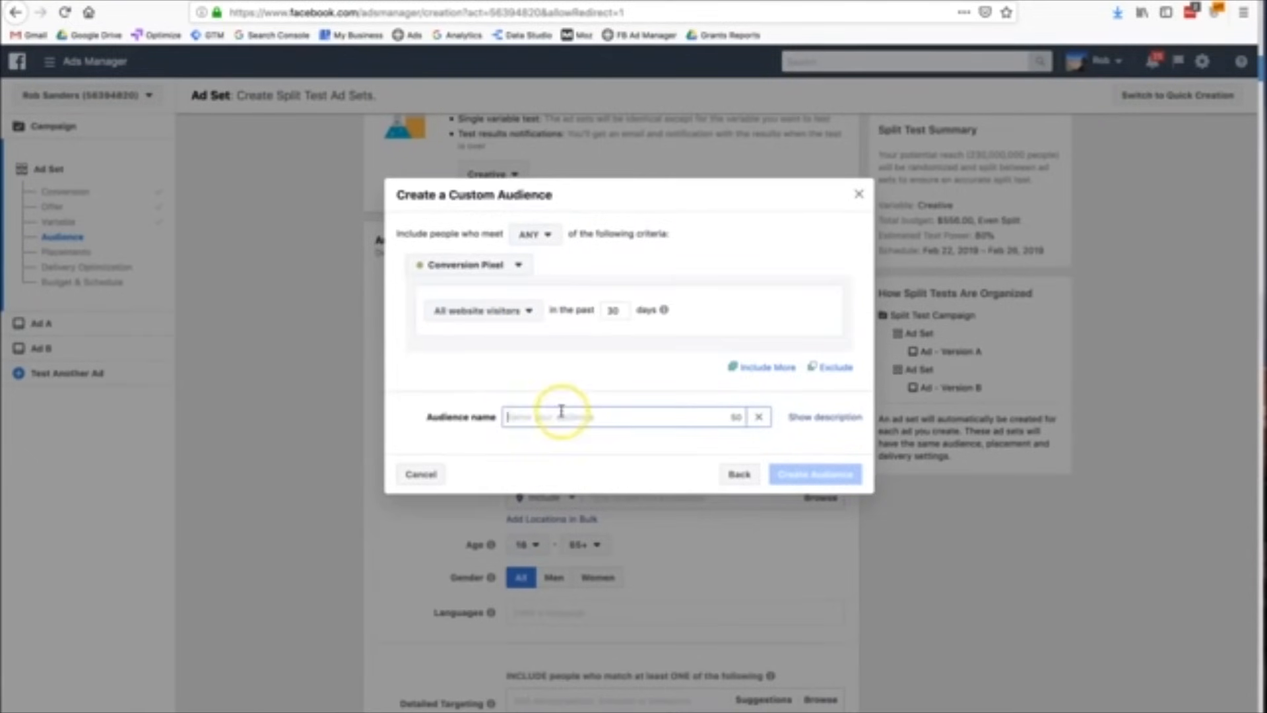
pyautogui.write('website visitors')
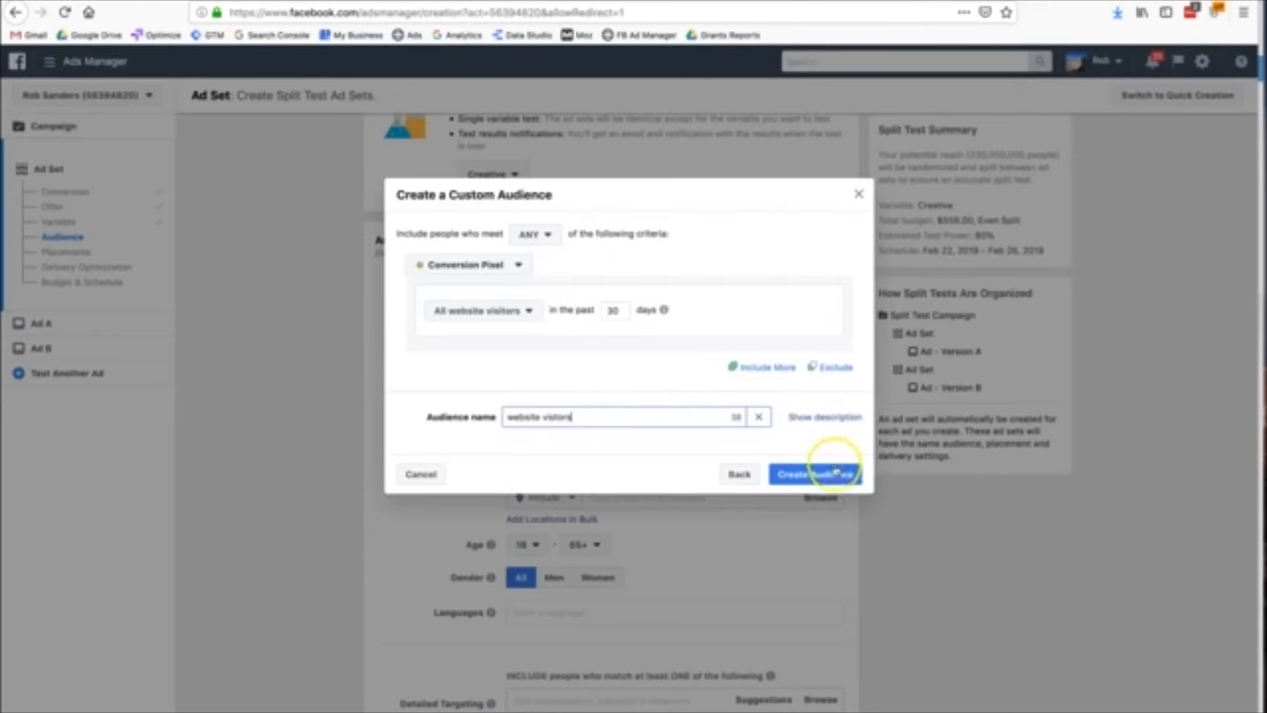
pyautogui.click(835, 473)
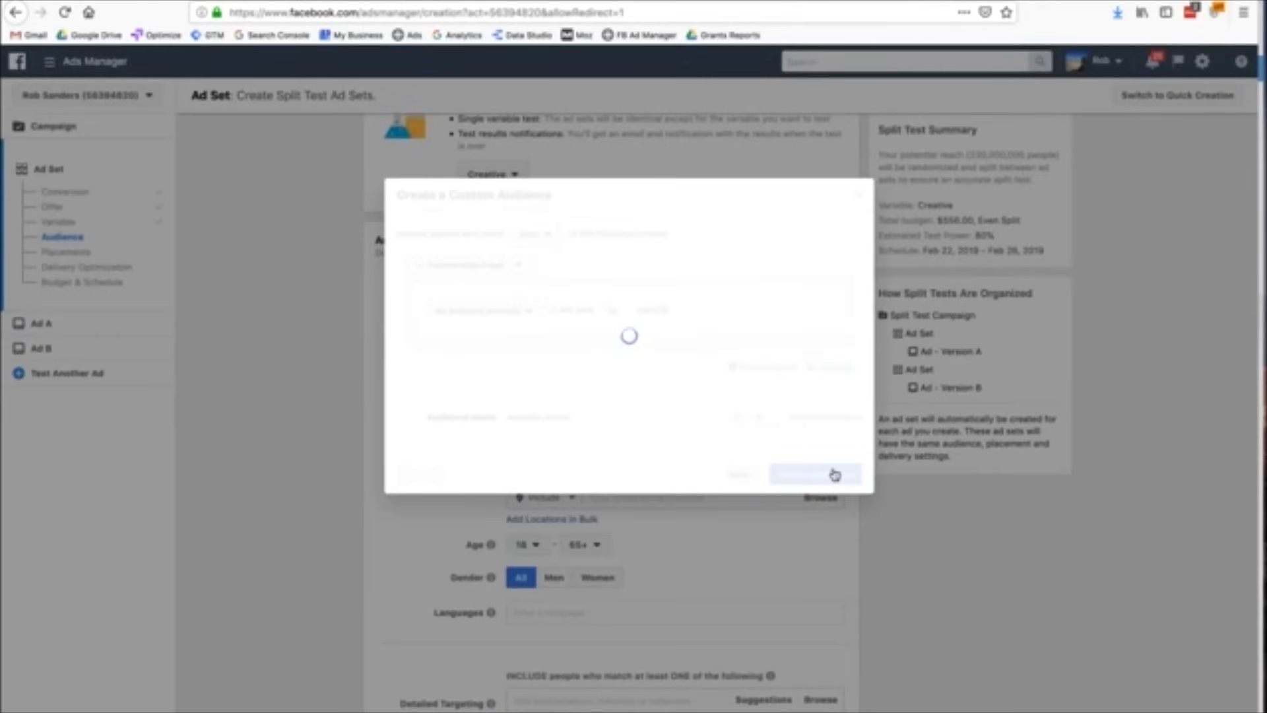
# Close the custom audience dialog and examine the location targeting options for which people in the United States to reach.
pyautogui.click(836, 504)
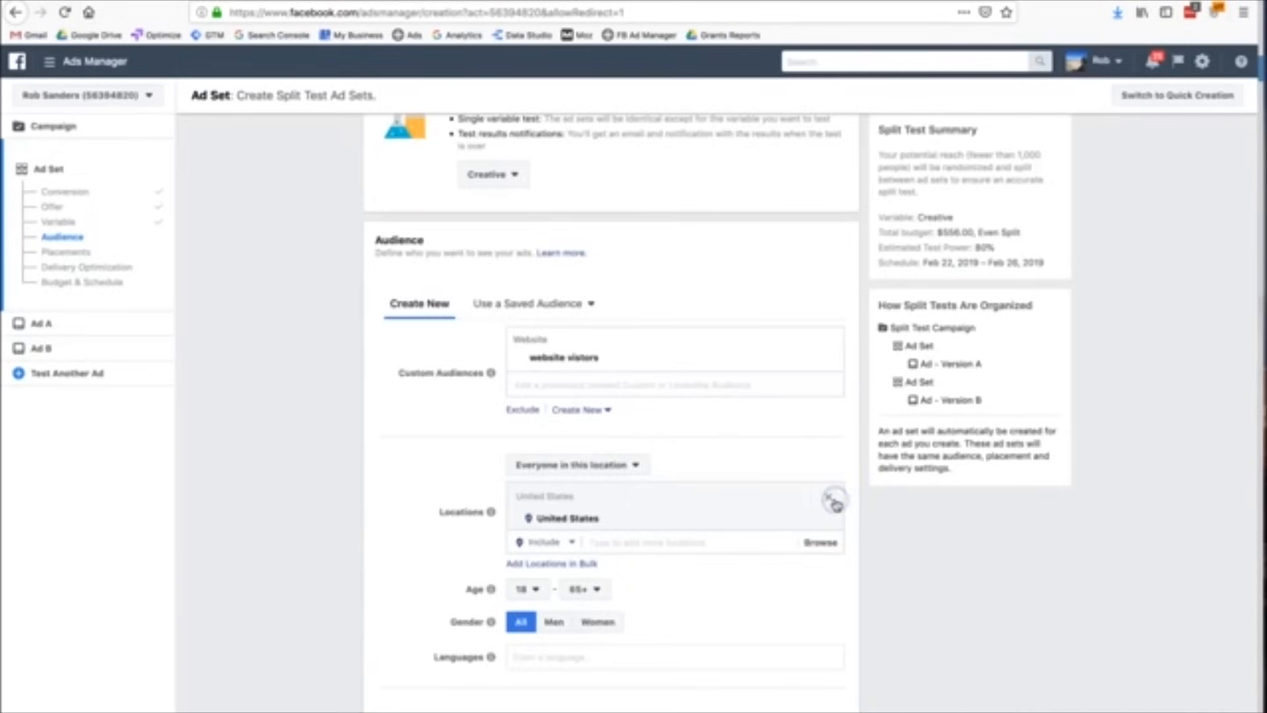
pyautogui.scroll(-5, 660, 461)
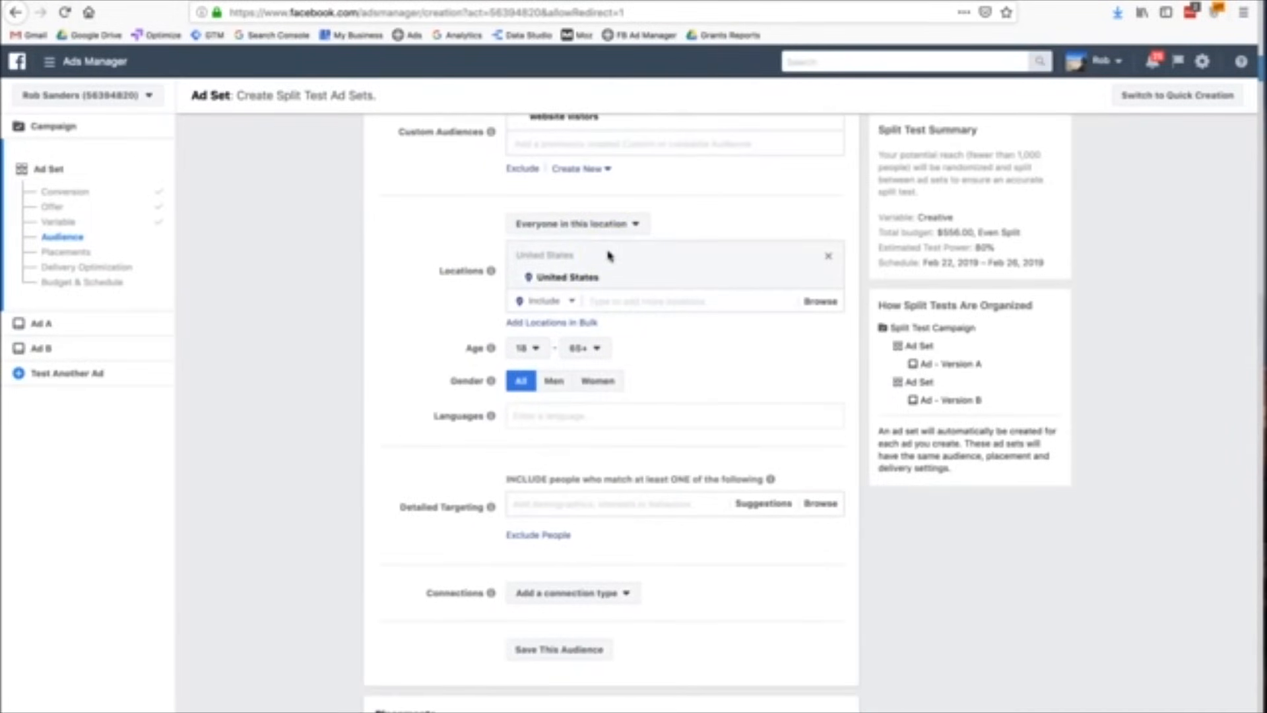
pyautogui.scroll(3, 604, 251)
pyautogui.click(650, 383)
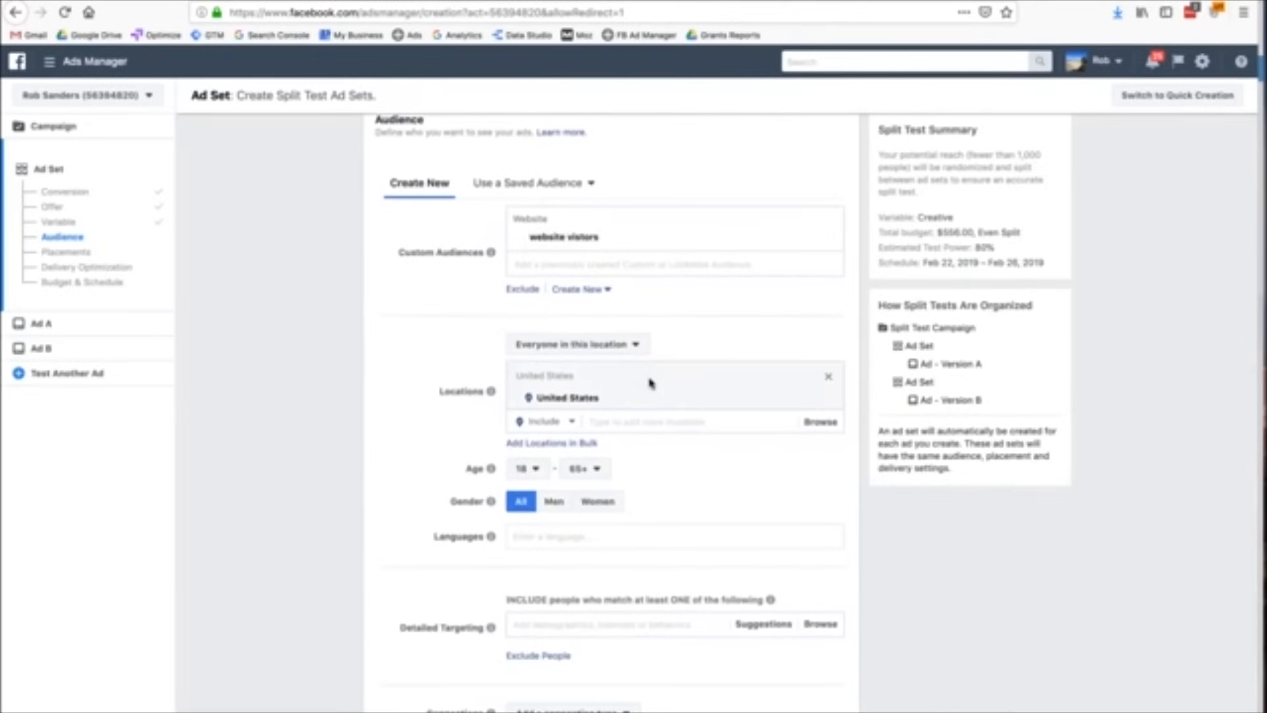
pyautogui.click(603, 353)
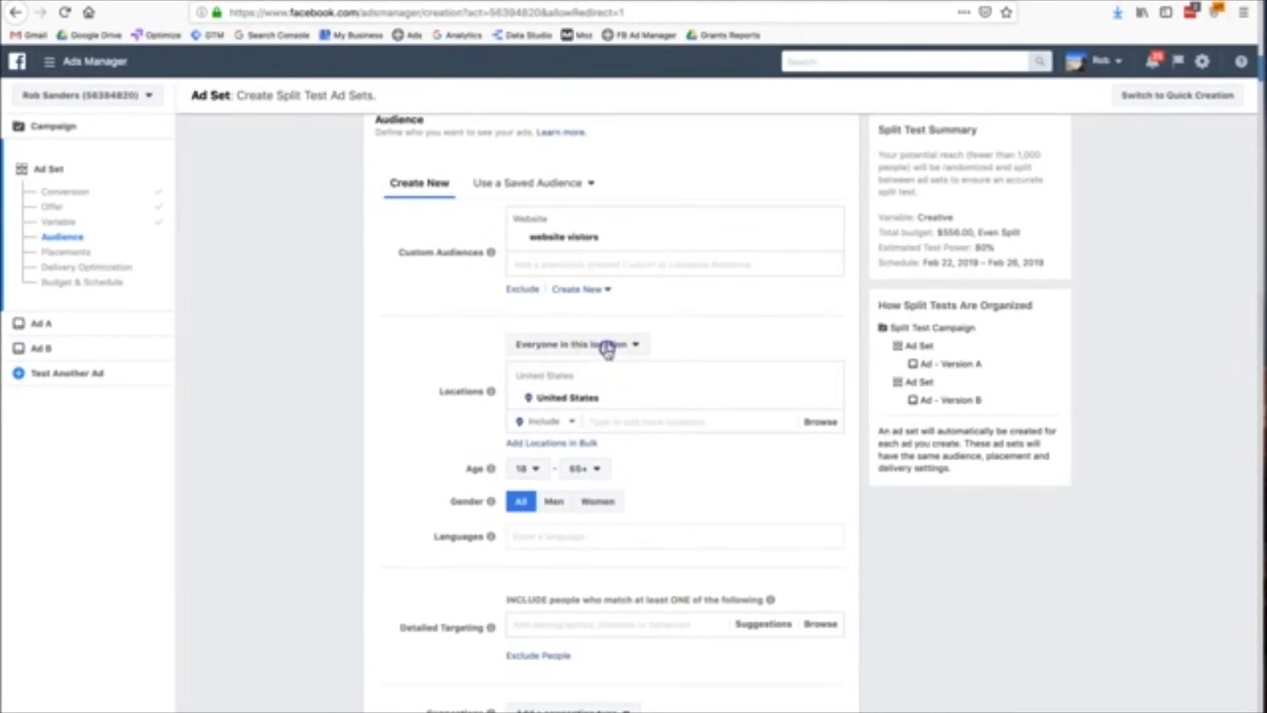
pyautogui.click(604, 355)
pyautogui.click(542, 348)
pyautogui.click(541, 348)
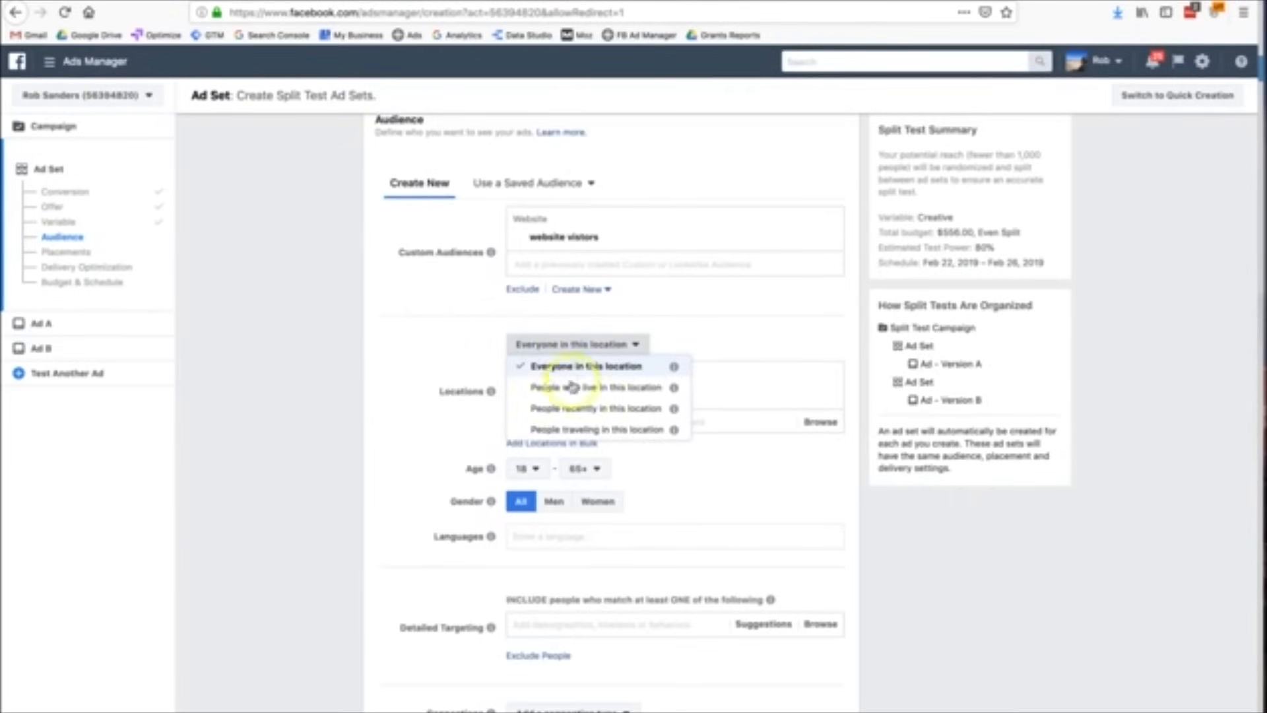
pyautogui.click(606, 426)
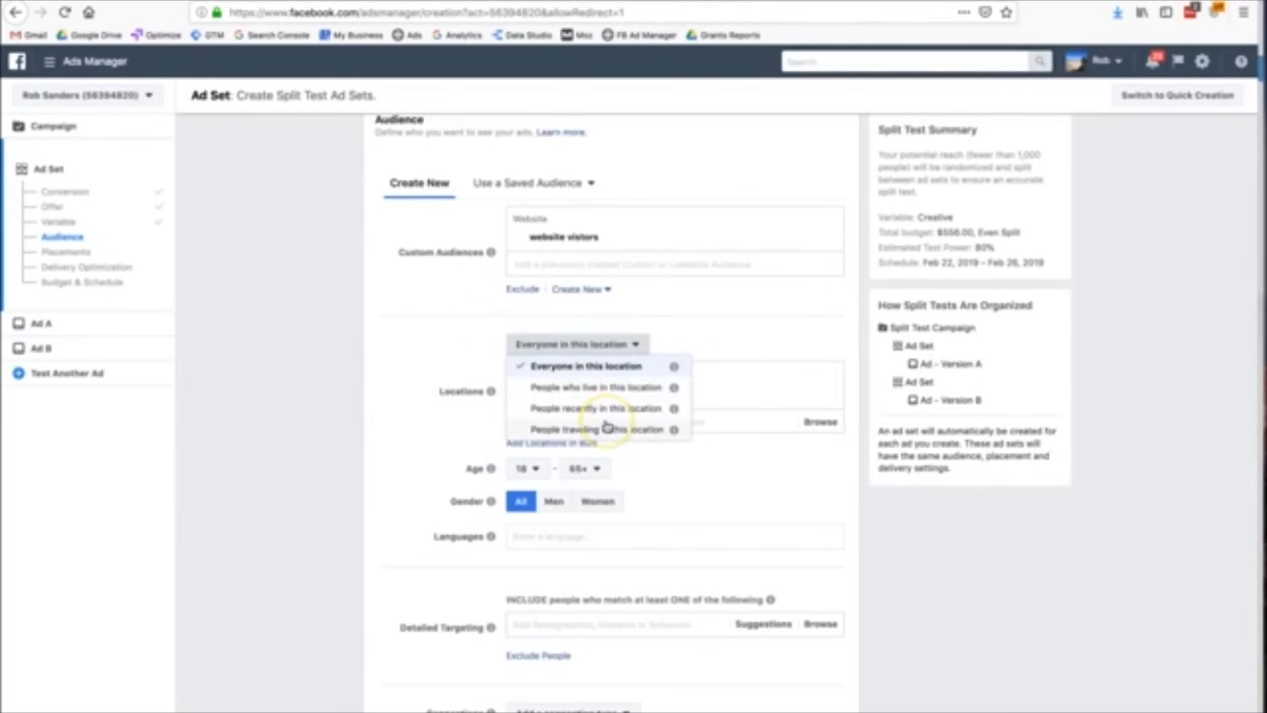
pyautogui.scroll(-1, 607, 425)
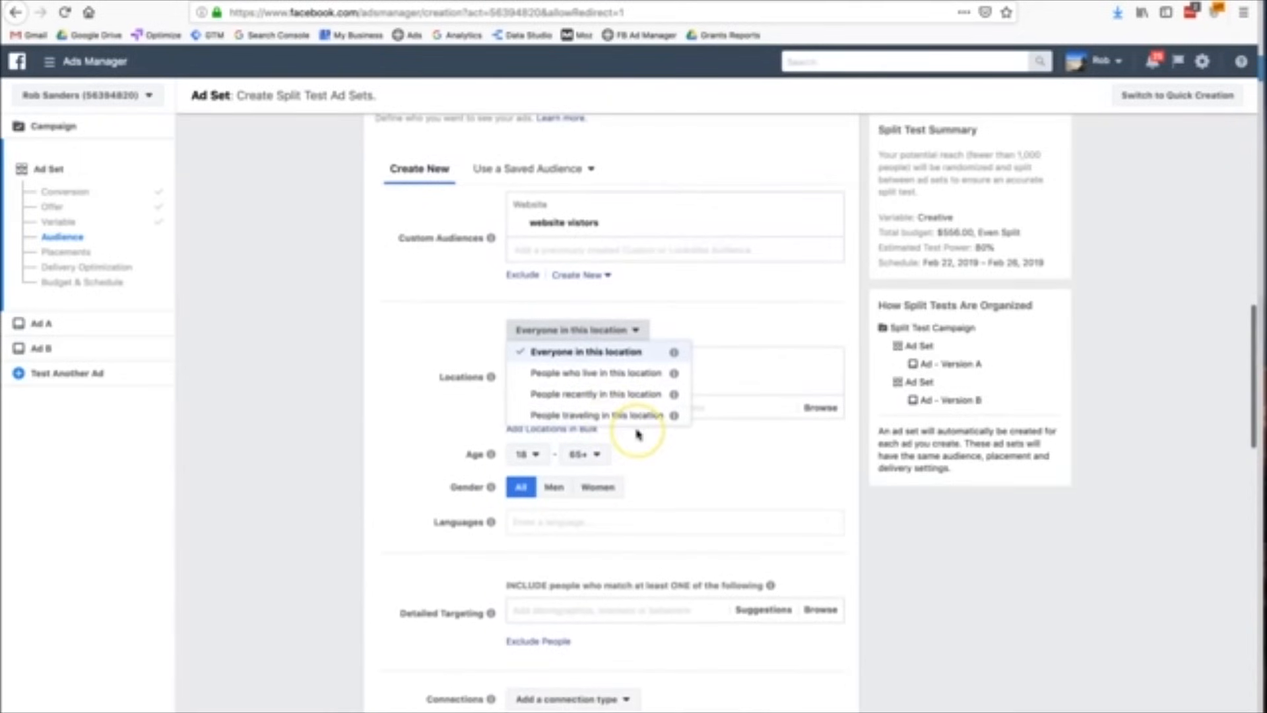
pyautogui.click(663, 453)
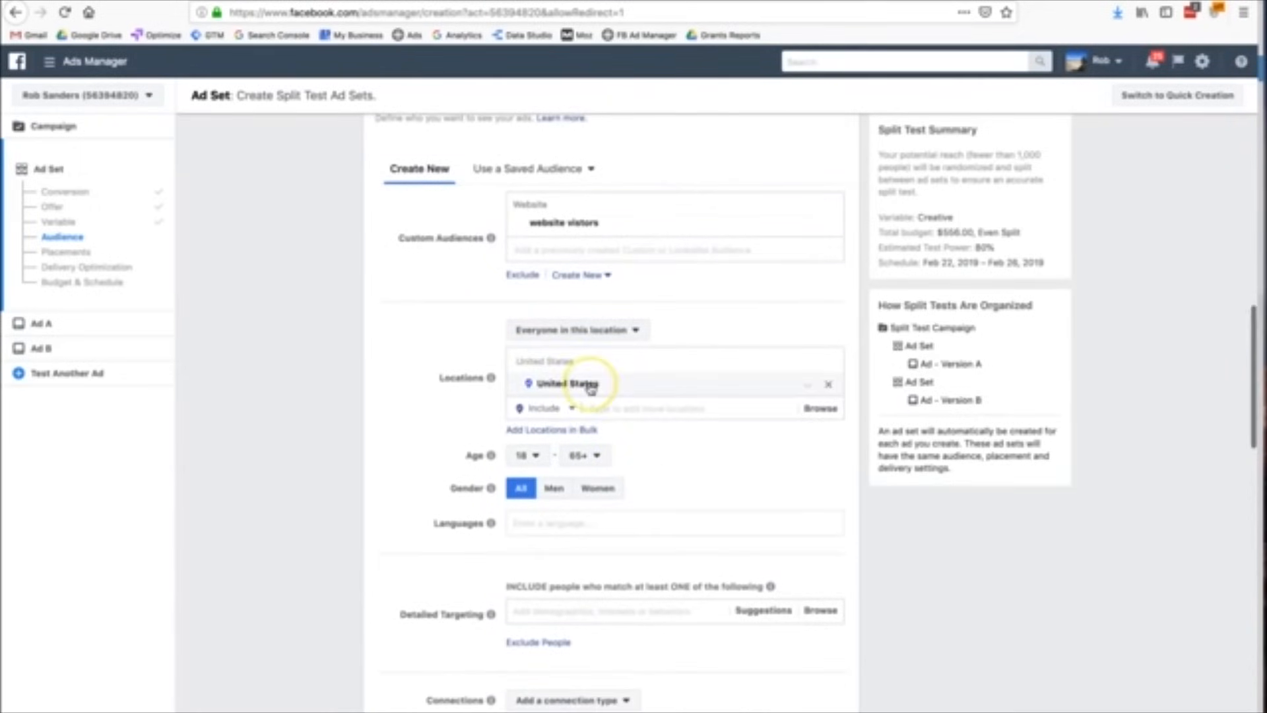
# Inspect the include and exclude options for the United States location and the dialog for adding locations in bulk.
pyautogui.click(807, 390)
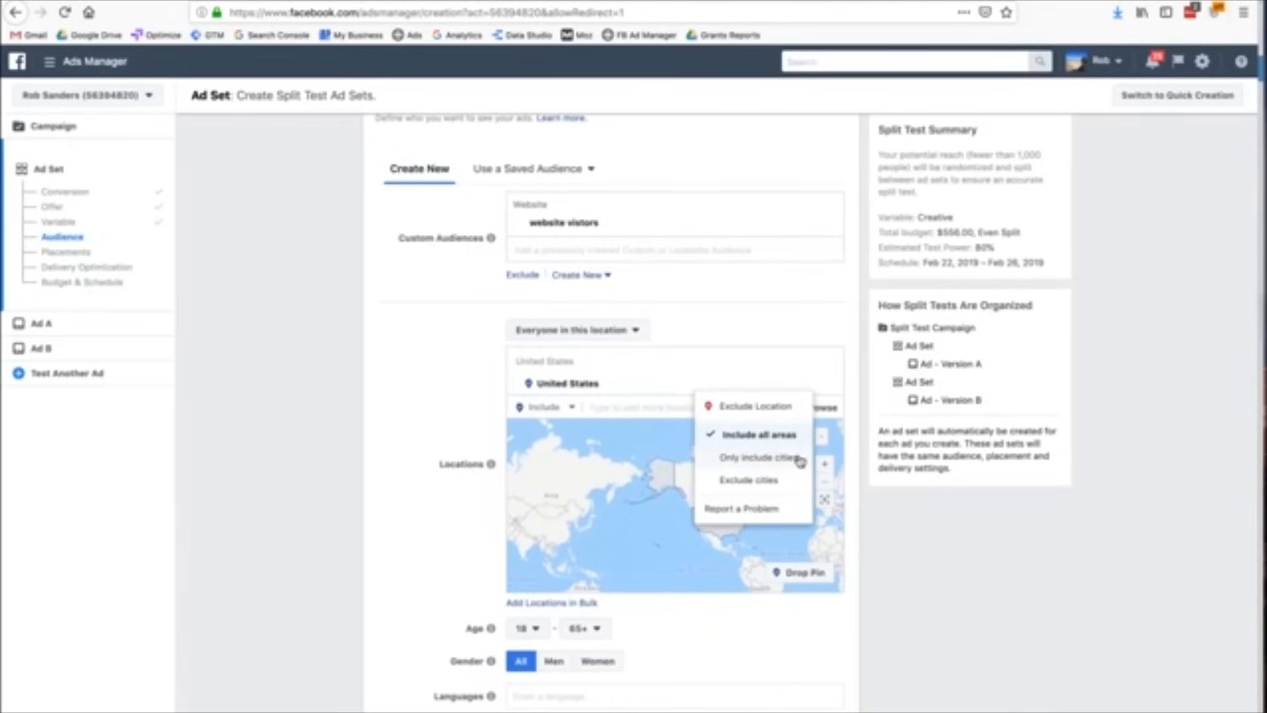
pyautogui.click(873, 508)
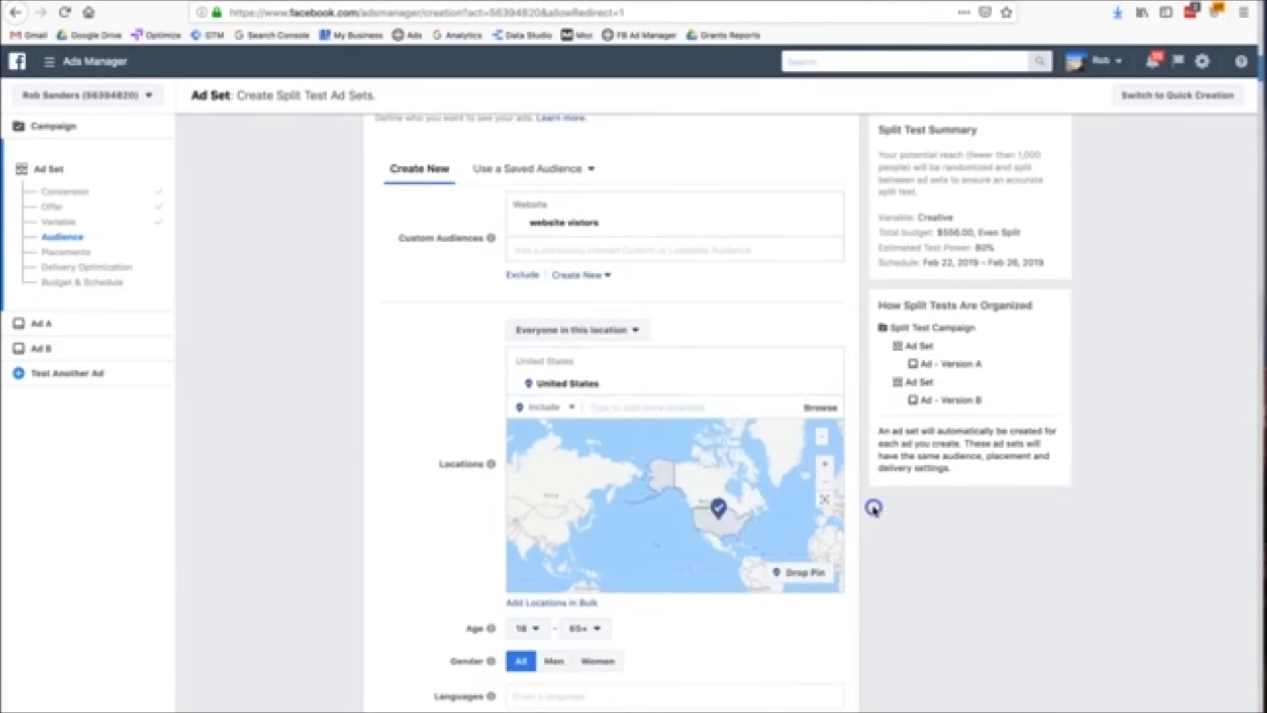
pyautogui.scroll(-4, 719, 656)
pyautogui.click(554, 441)
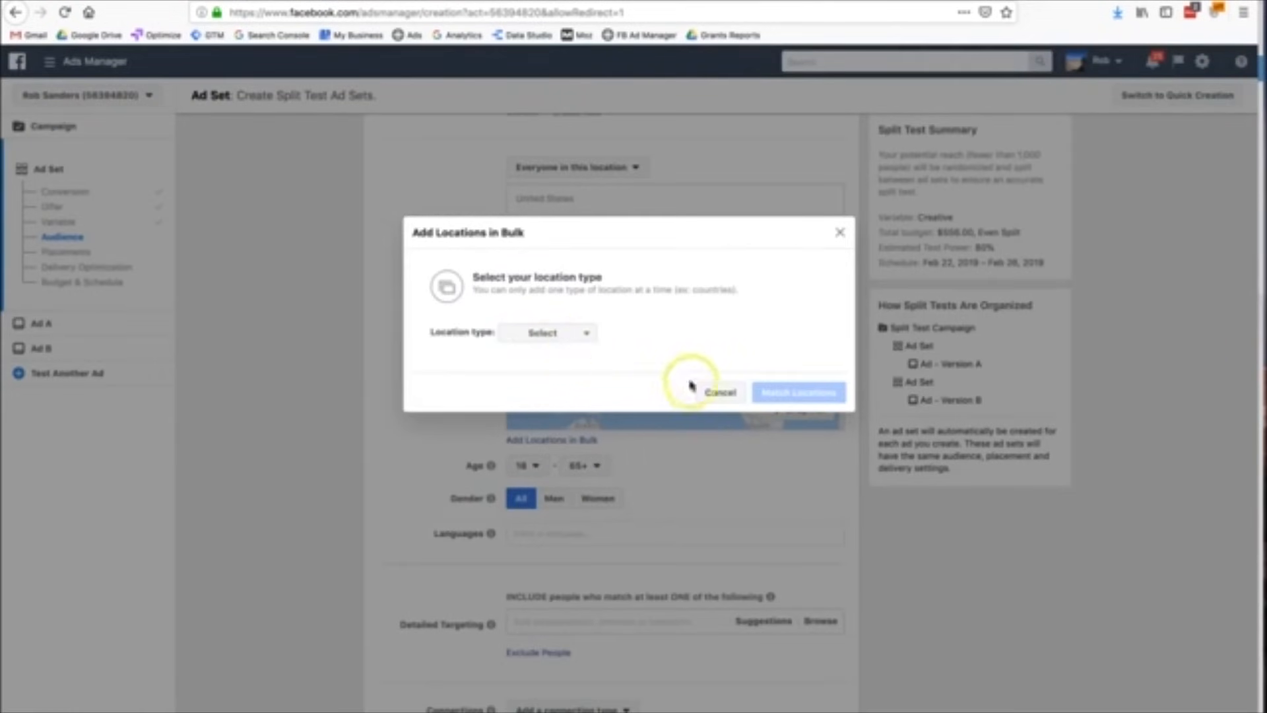
pyautogui.click(719, 392)
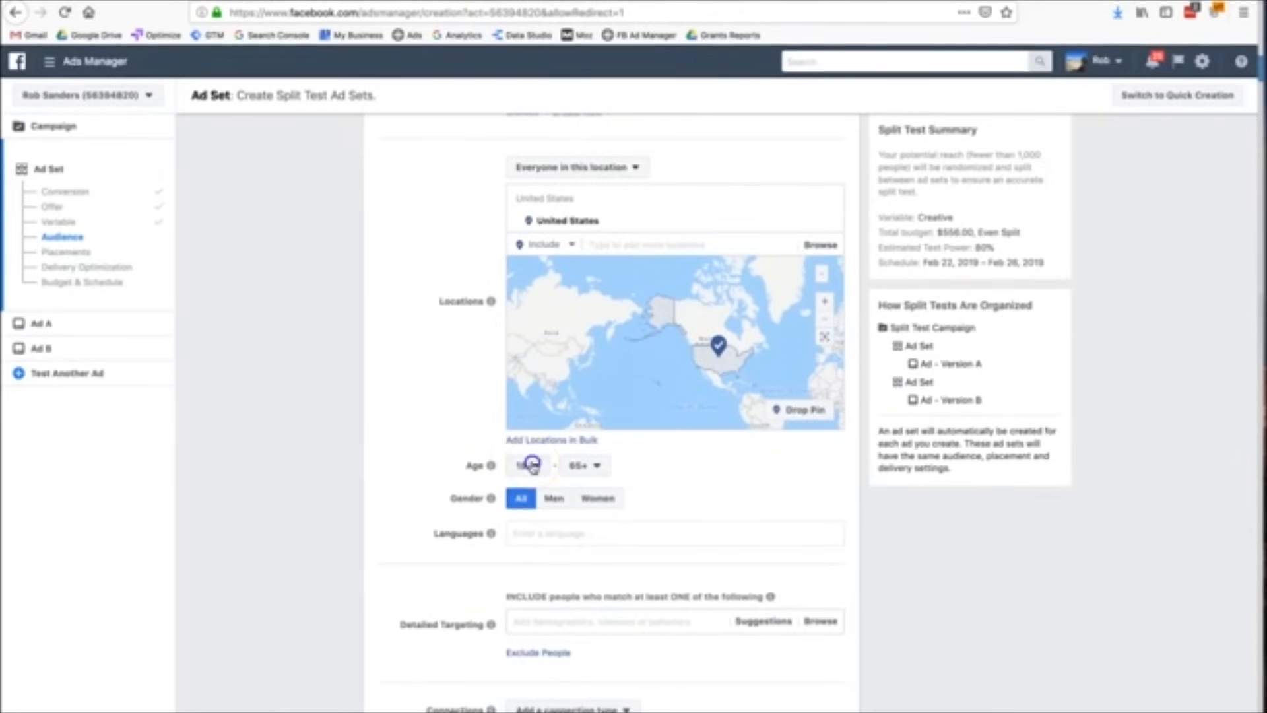
# Set the audience's minimum age to 13 and keep the maximum age at 65+.
pyautogui.click(532, 466)
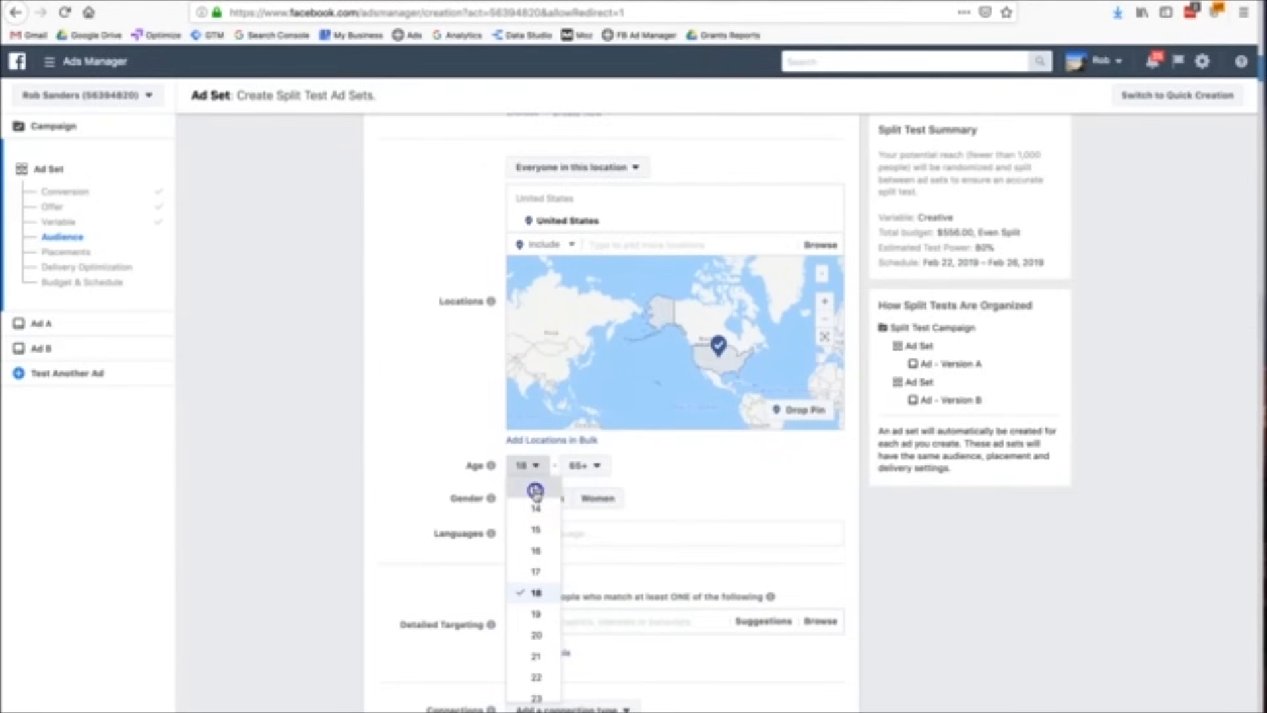
pyautogui.click(536, 489)
pyautogui.click(584, 475)
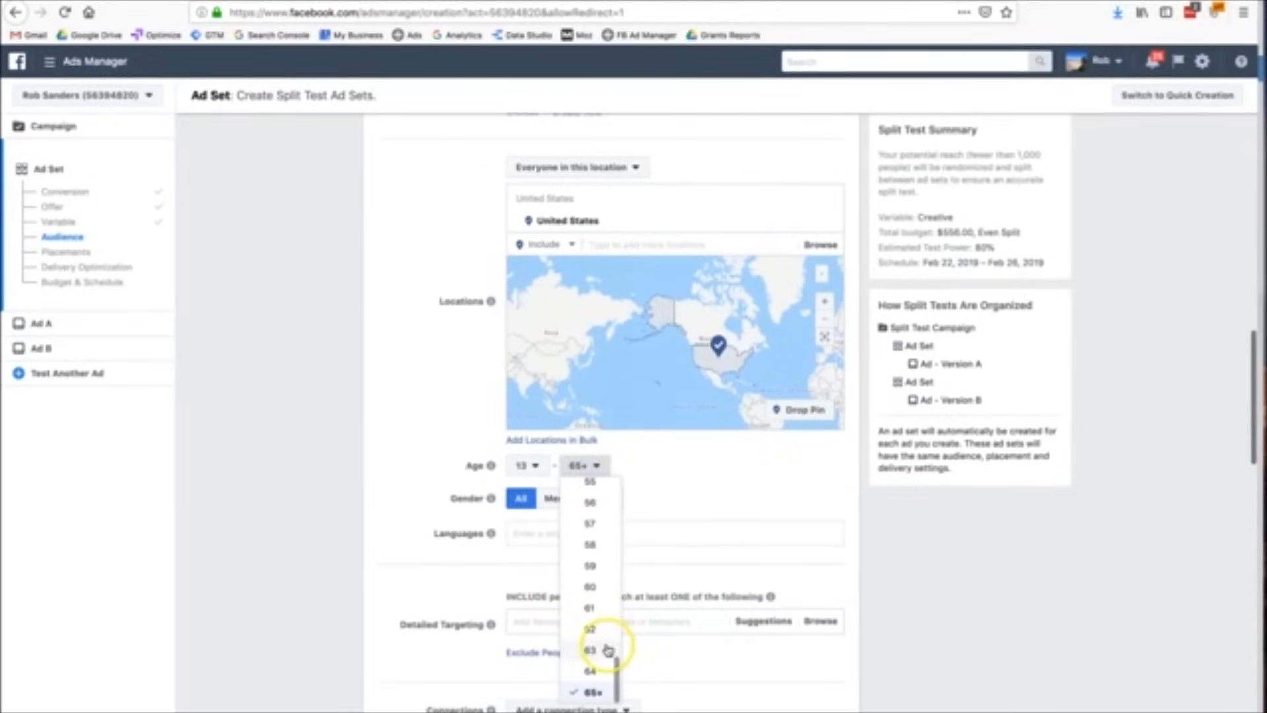
pyautogui.click(662, 515)
pyautogui.scroll(-1, 470, 478)
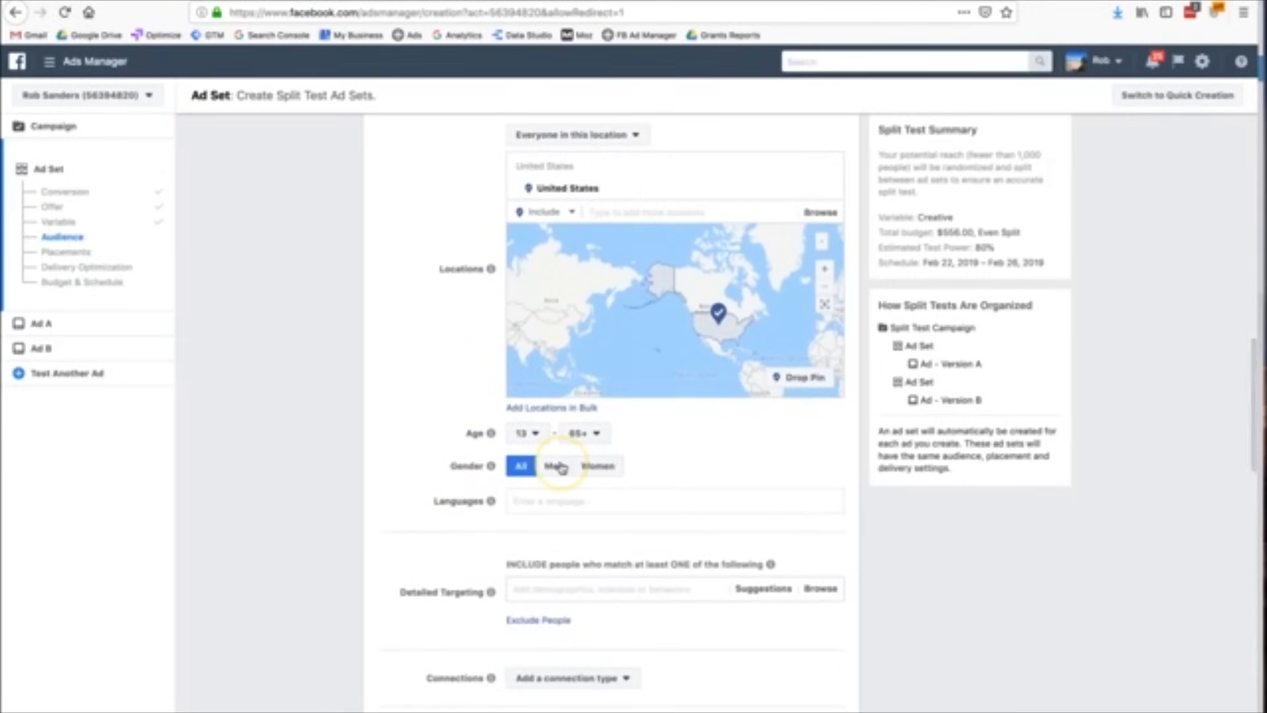
# Add Spanish and English (All) as the audience's languages.
pyautogui.click(583, 501)
pyautogui.write('sp')
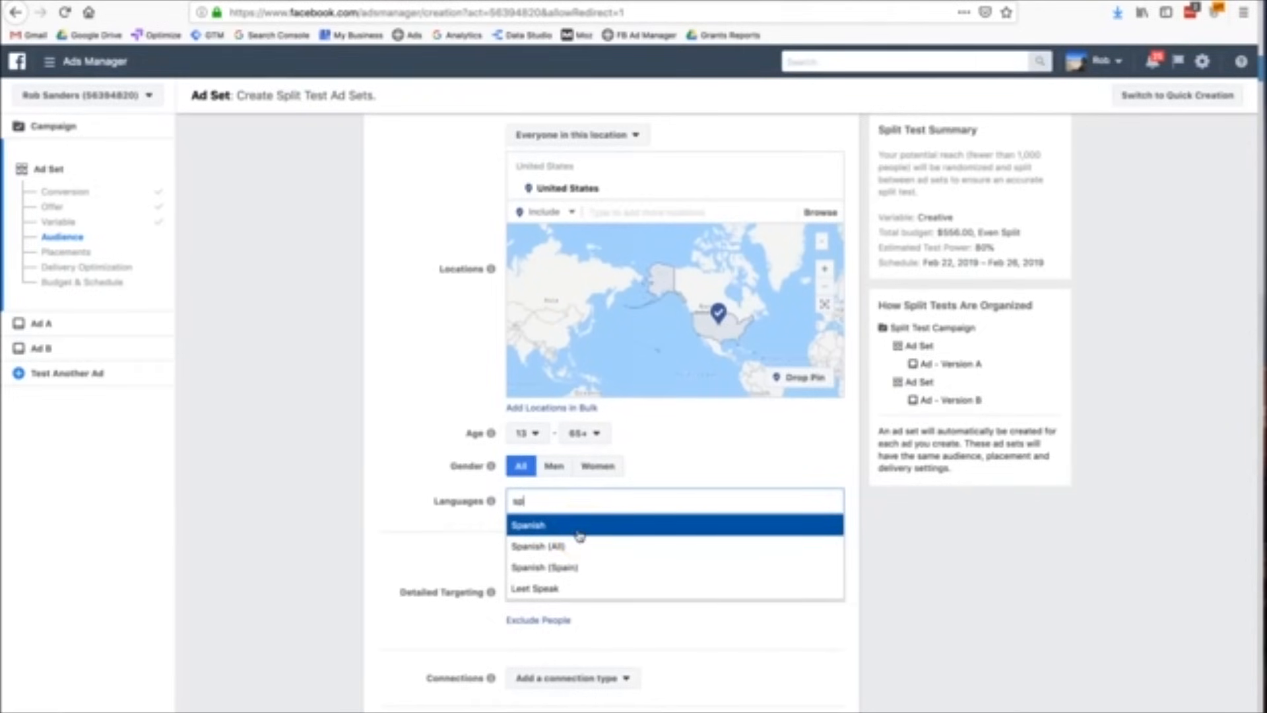
pyautogui.click(578, 528)
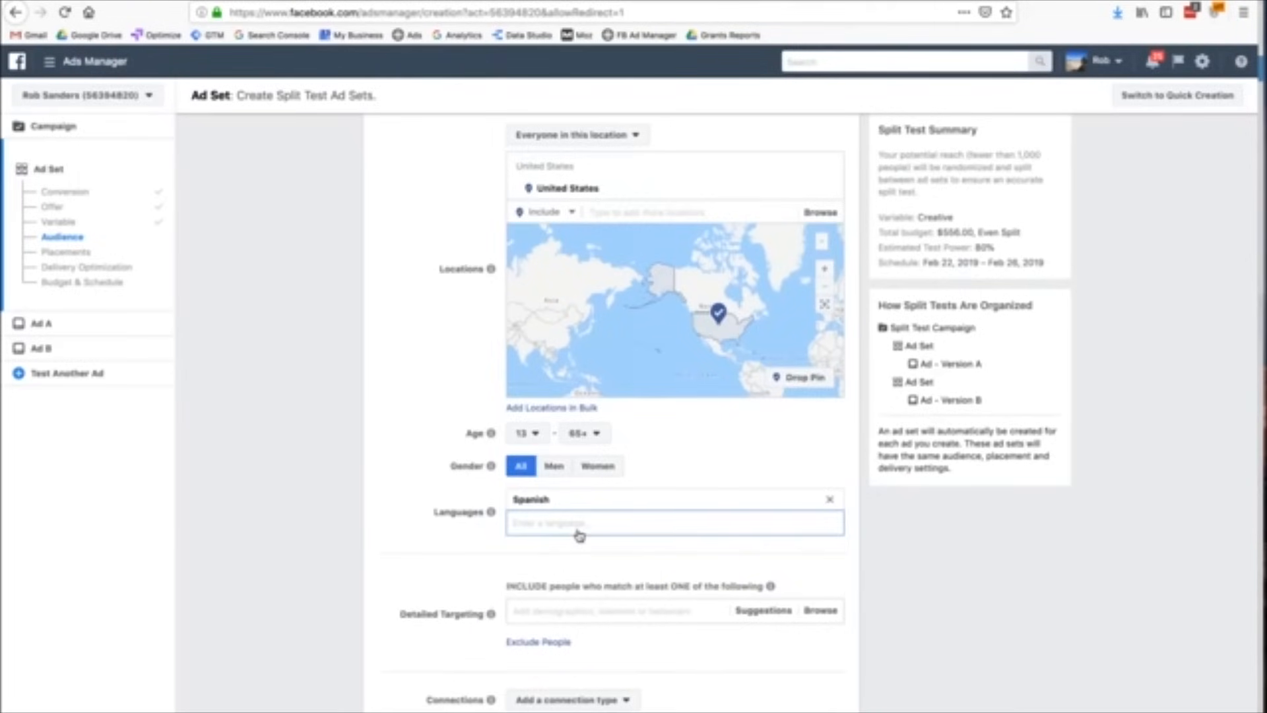
pyautogui.write('en')
pyautogui.click(580, 543)
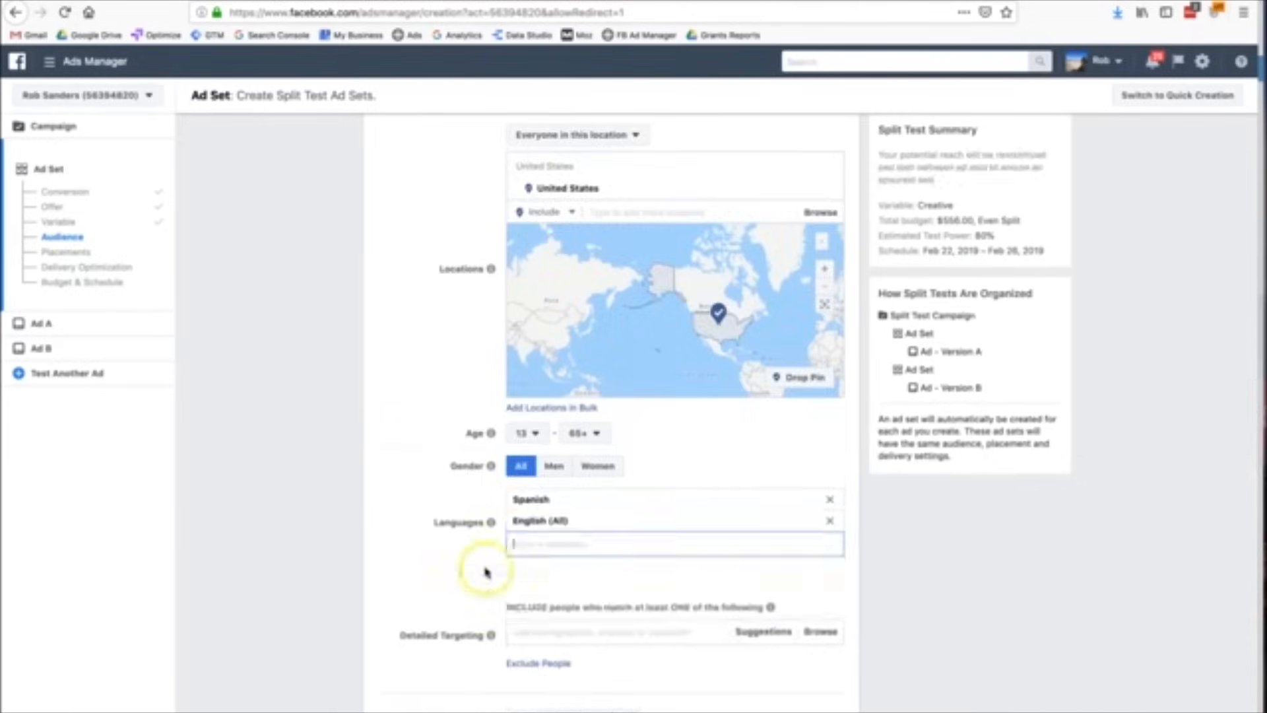
# Browse the suggested demographics, interests and job titles for detailed targeting without adding any.
pyautogui.scroll(-3, 485, 571)
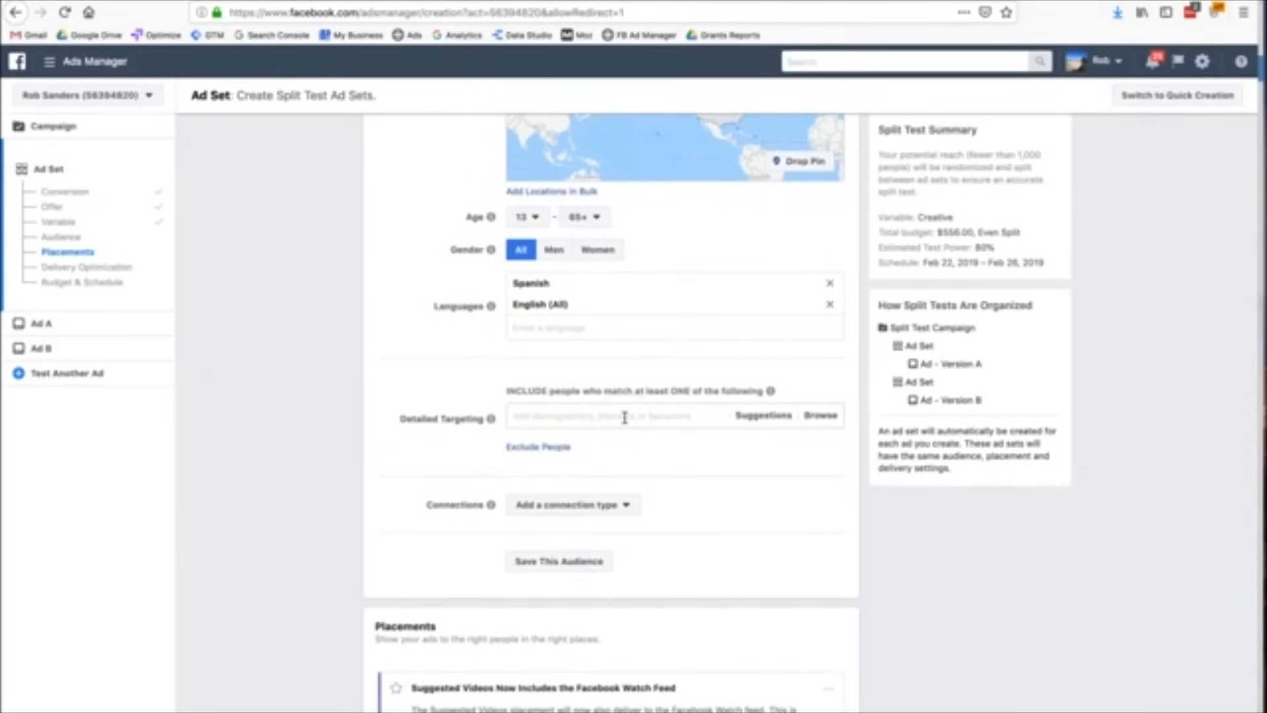
pyautogui.click(747, 416)
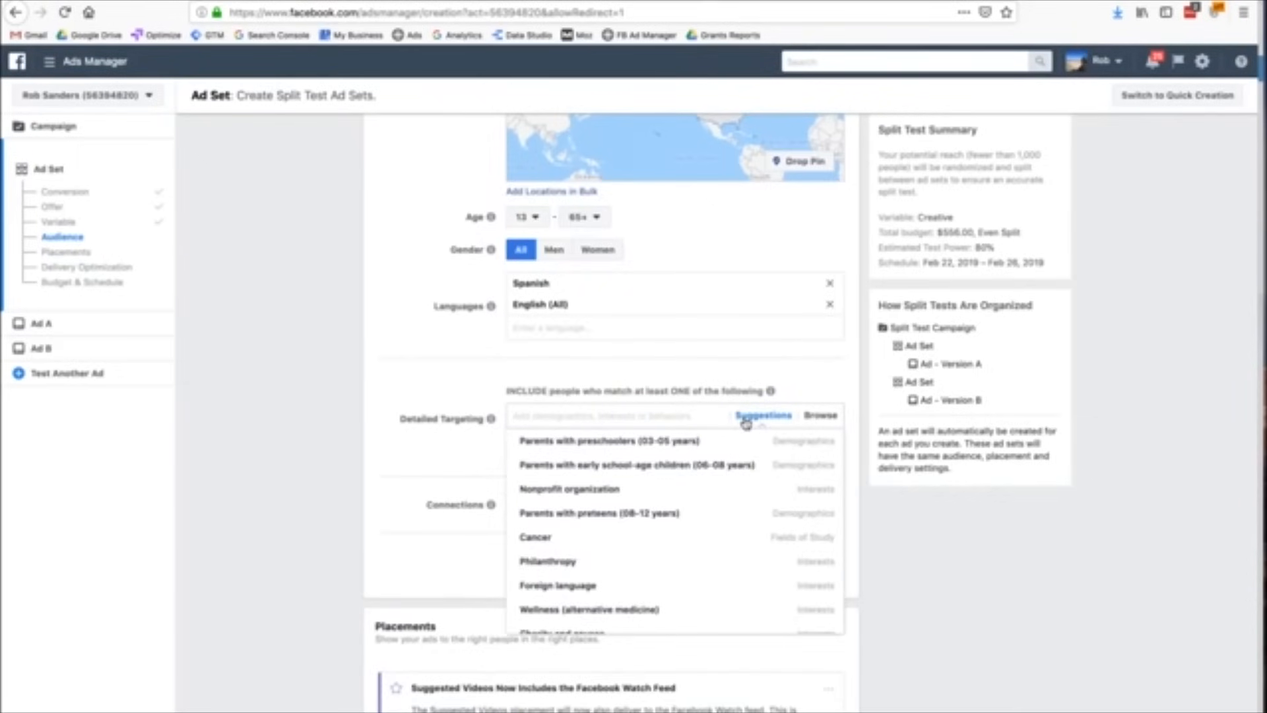
pyautogui.scroll(-2, 679, 536)
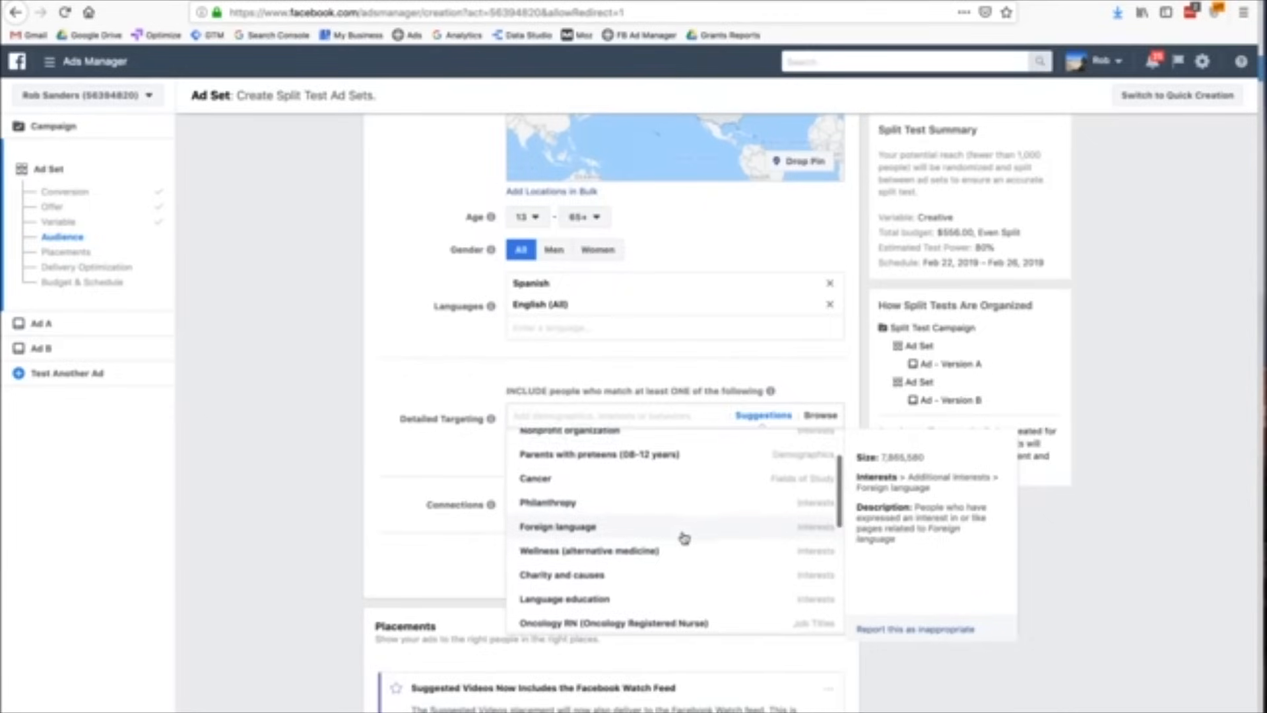
pyautogui.scroll(-1, 684, 538)
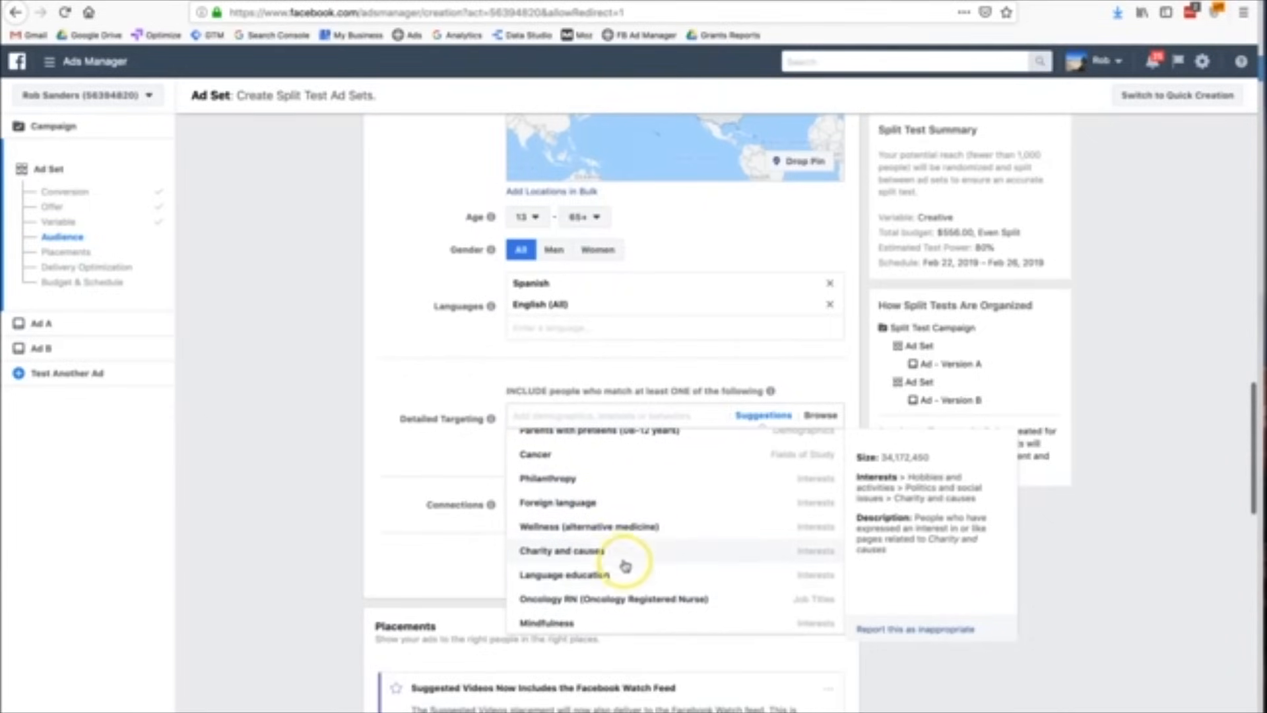
pyautogui.scroll(-4, 625, 553)
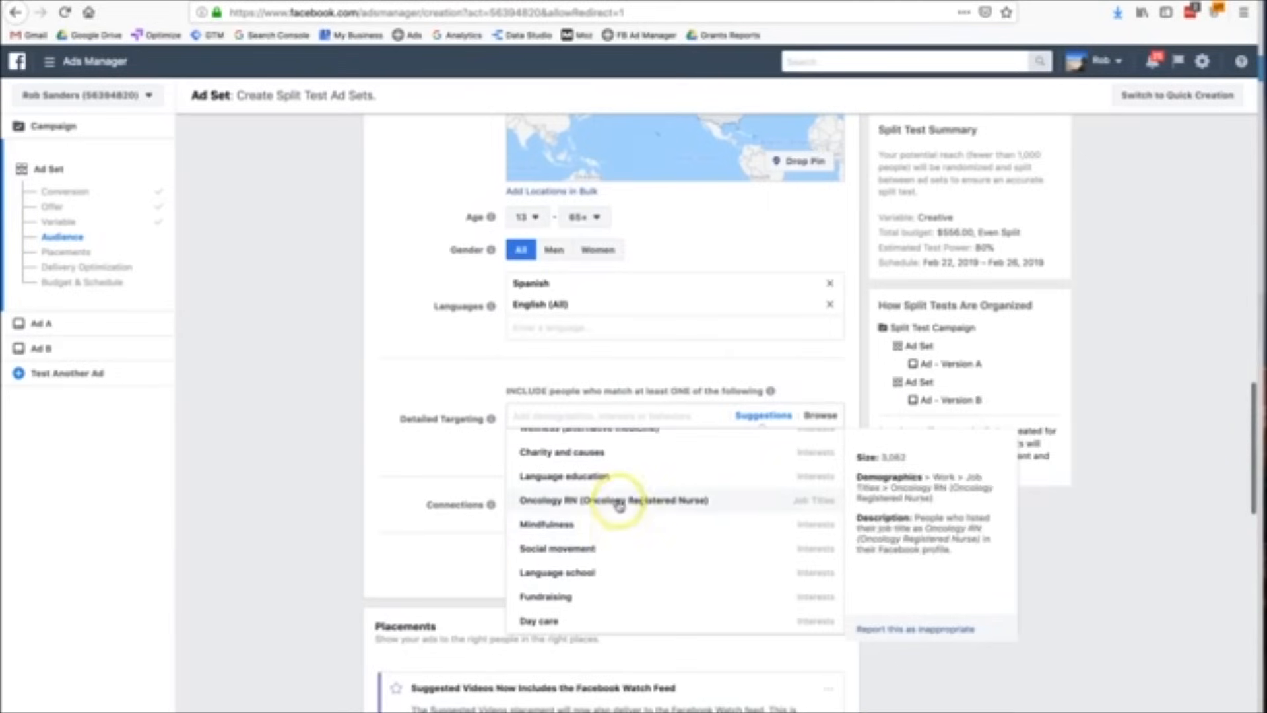
pyautogui.click(373, 564)
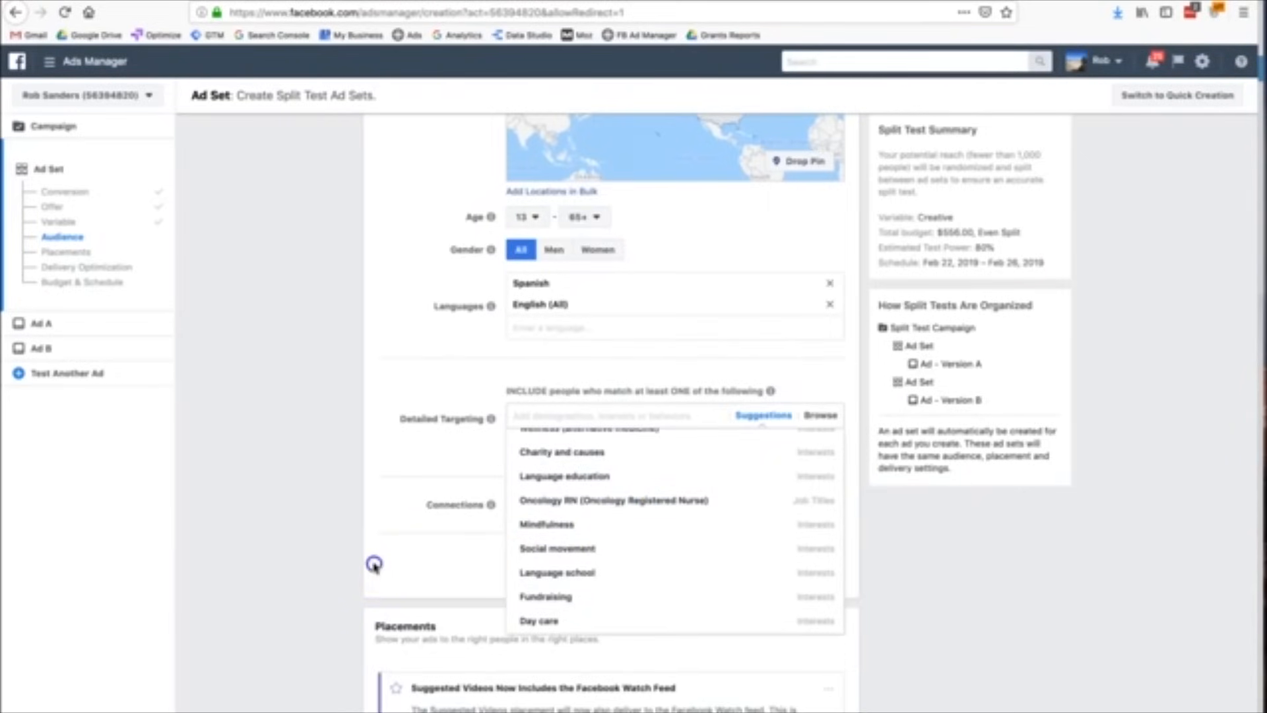
# Look through the available connection types for Facebook Pages and apps without adding one.
pyautogui.click(578, 505)
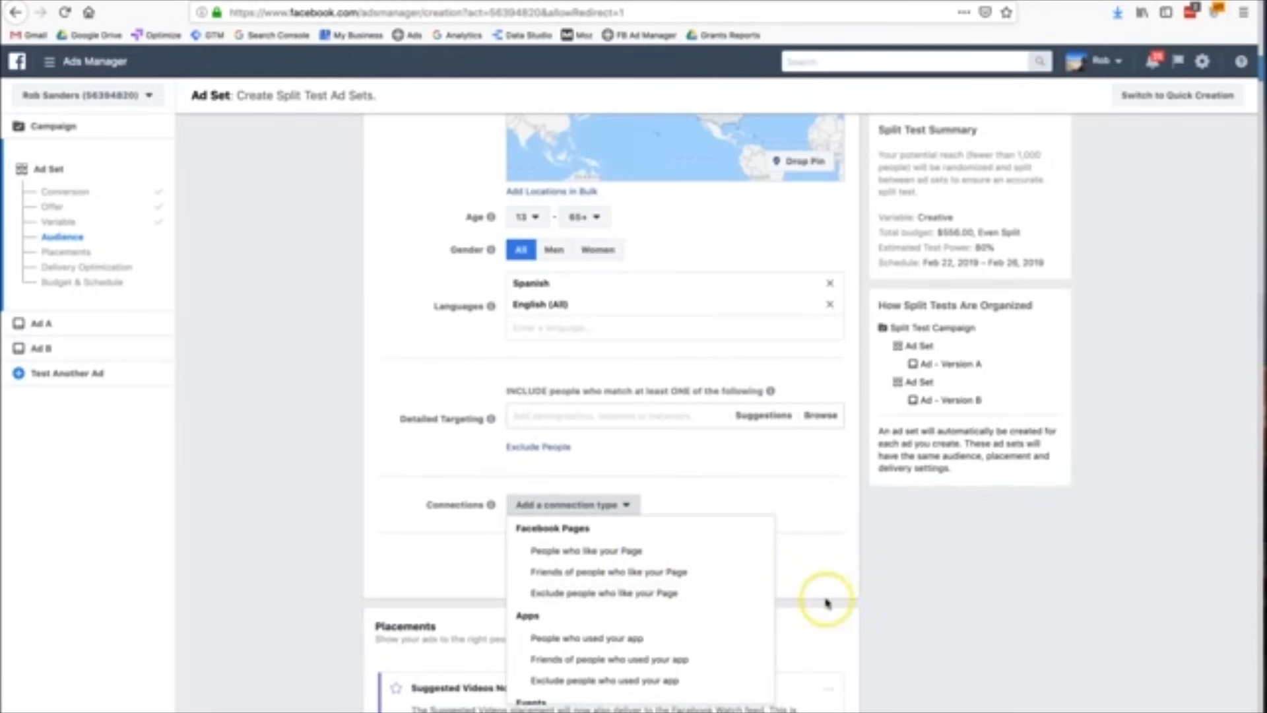
pyautogui.scroll(-1, 827, 602)
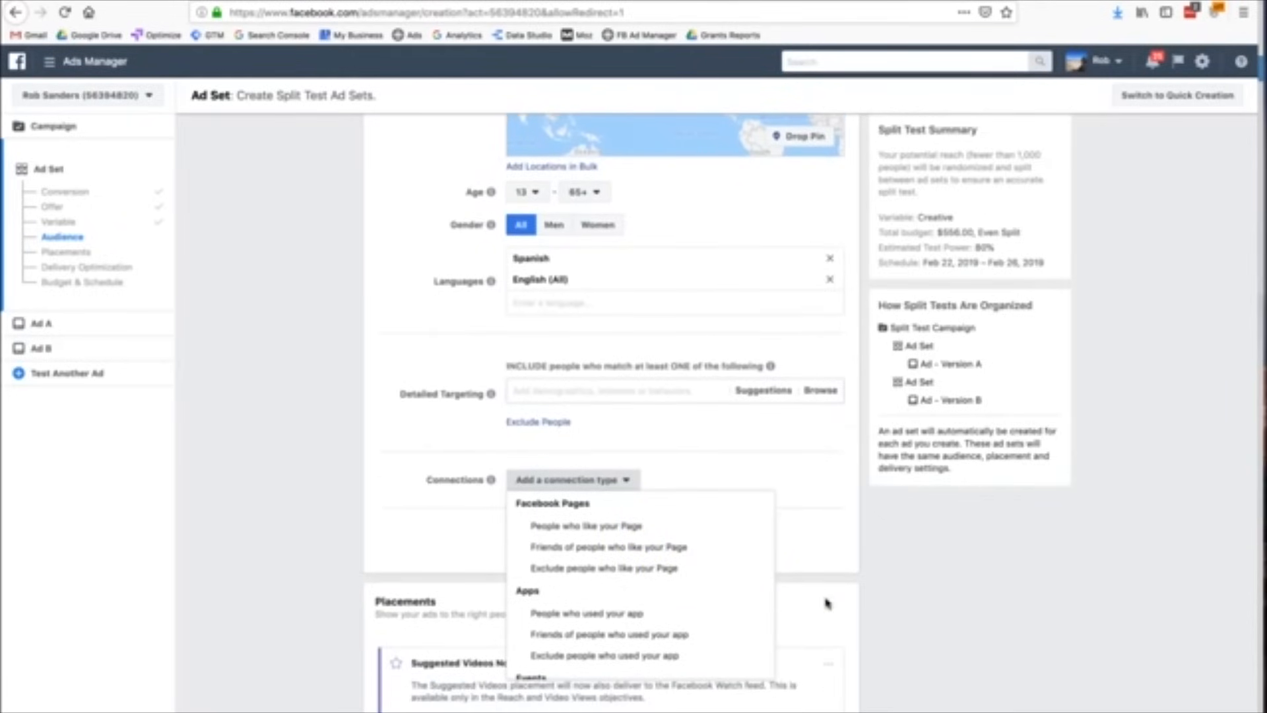
pyautogui.scroll(-3, 827, 601)
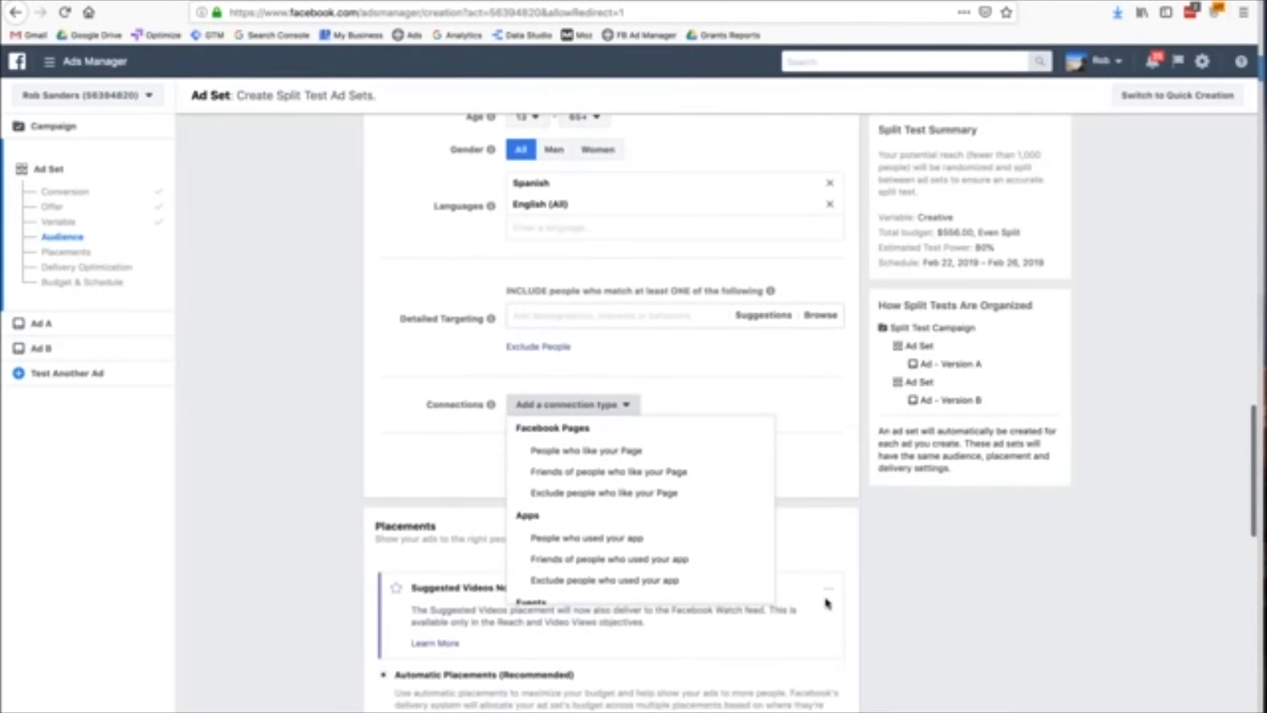
pyautogui.click(826, 484)
# Save the configured audience under the name "English & Spanish".
pyautogui.scroll(20, 825, 485)
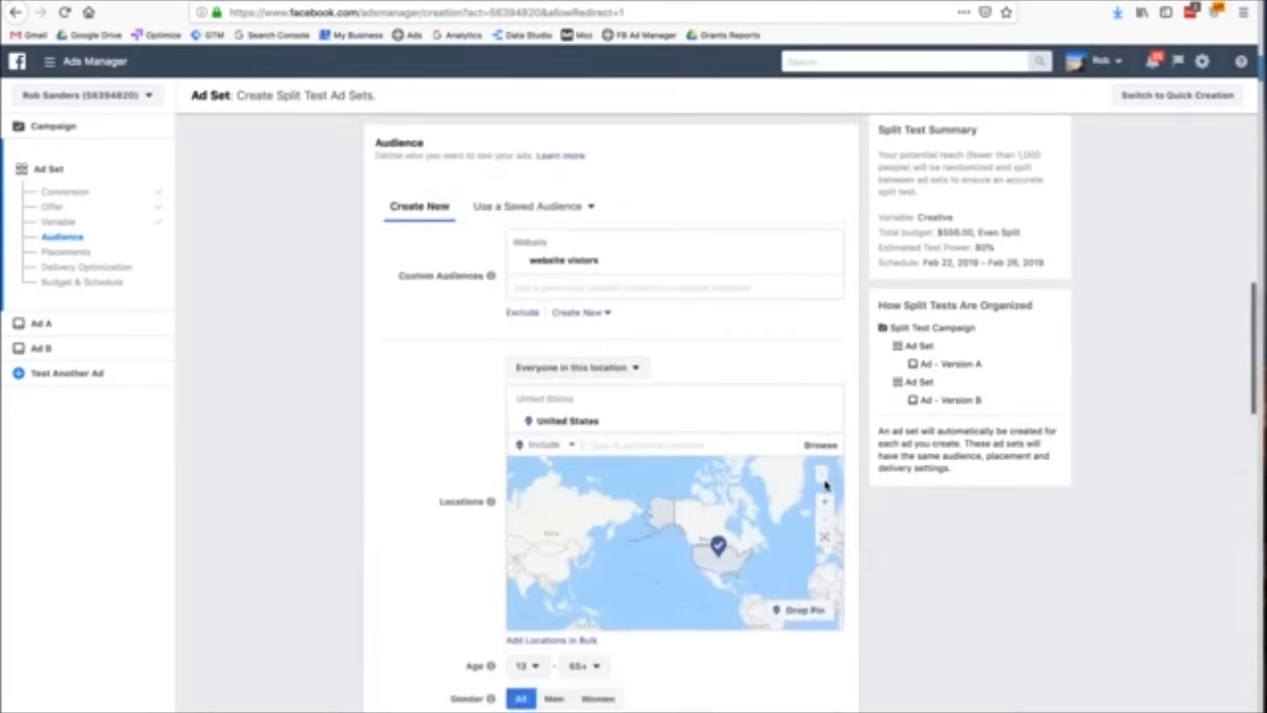
pyautogui.scroll(10, 826, 486)
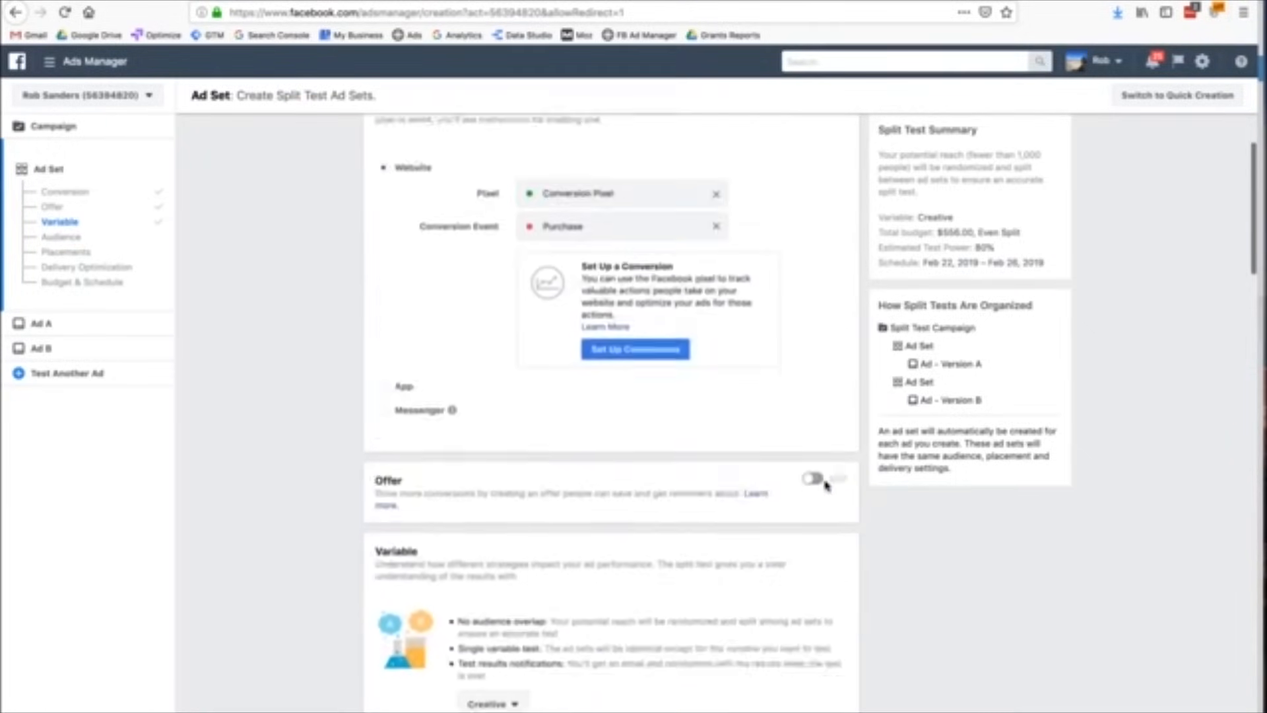
pyautogui.scroll(-12, 825, 486)
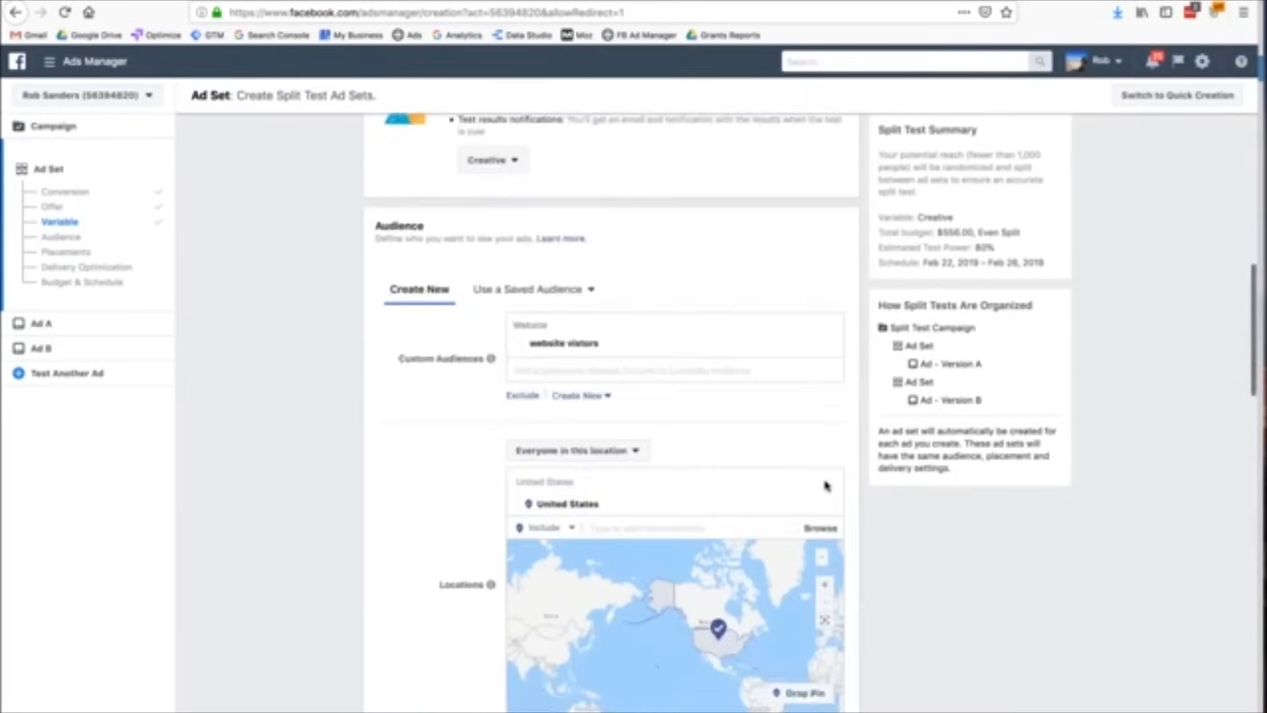
pyautogui.scroll(-3, 825, 485)
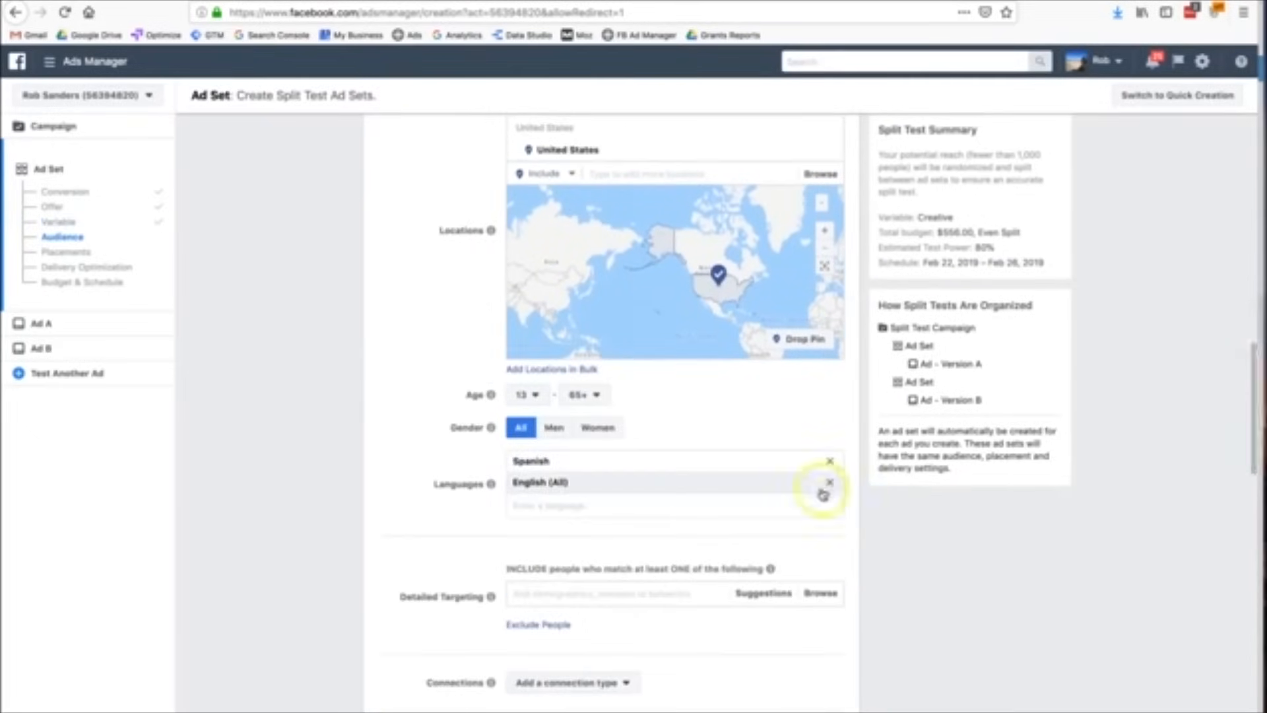
pyautogui.scroll(-2, 790, 620)
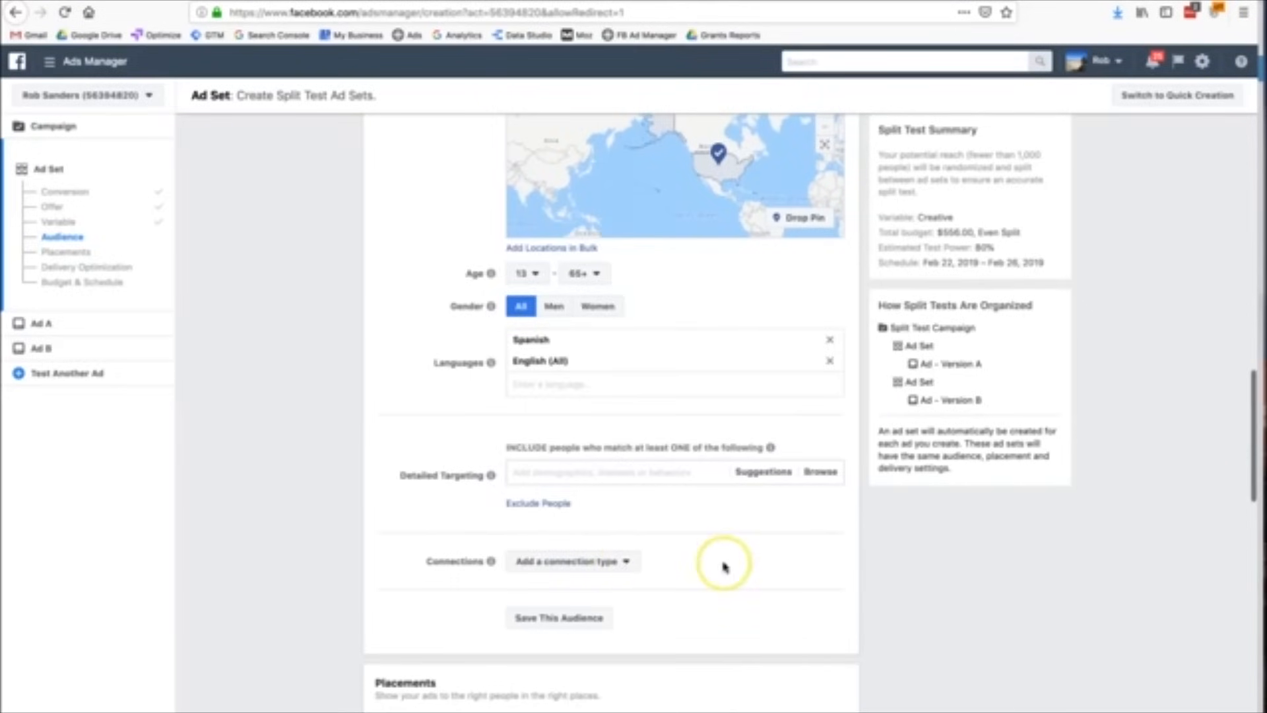
pyautogui.scroll(-2, 721, 565)
pyautogui.click(602, 537)
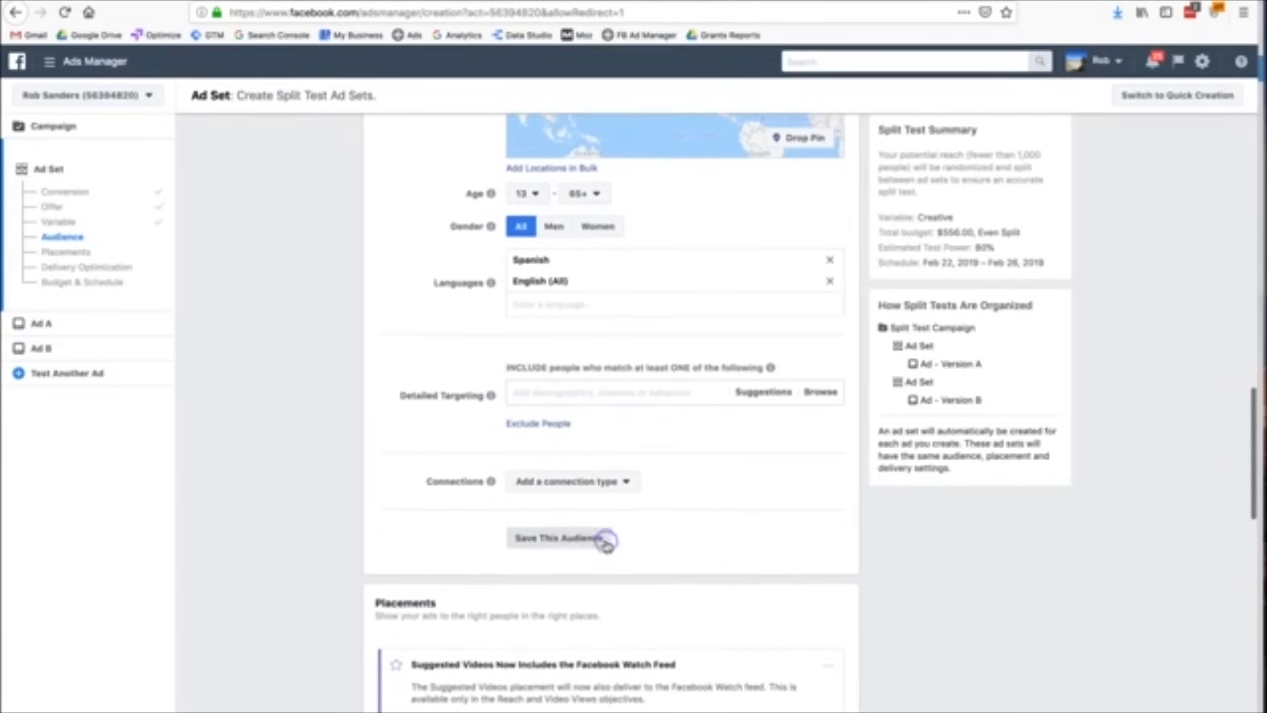
pyautogui.click(634, 284)
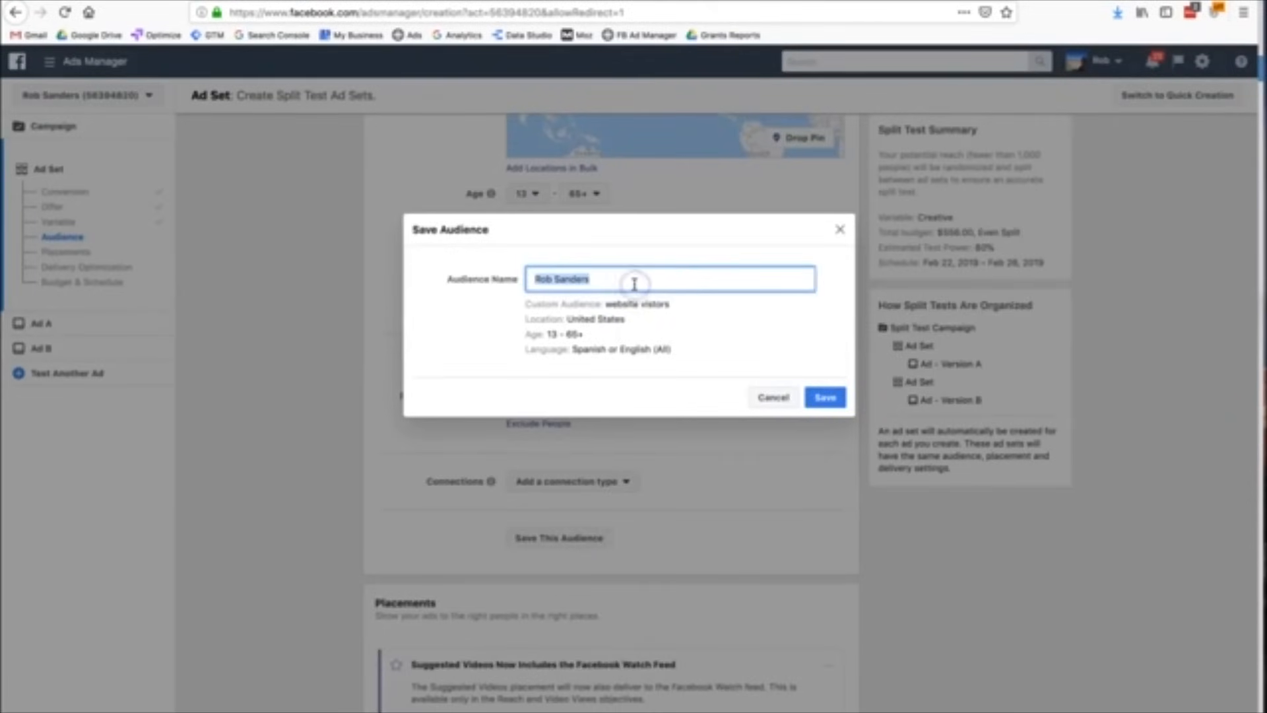
pyautogui.write('English & Spanish')
pyautogui.click(824, 397)
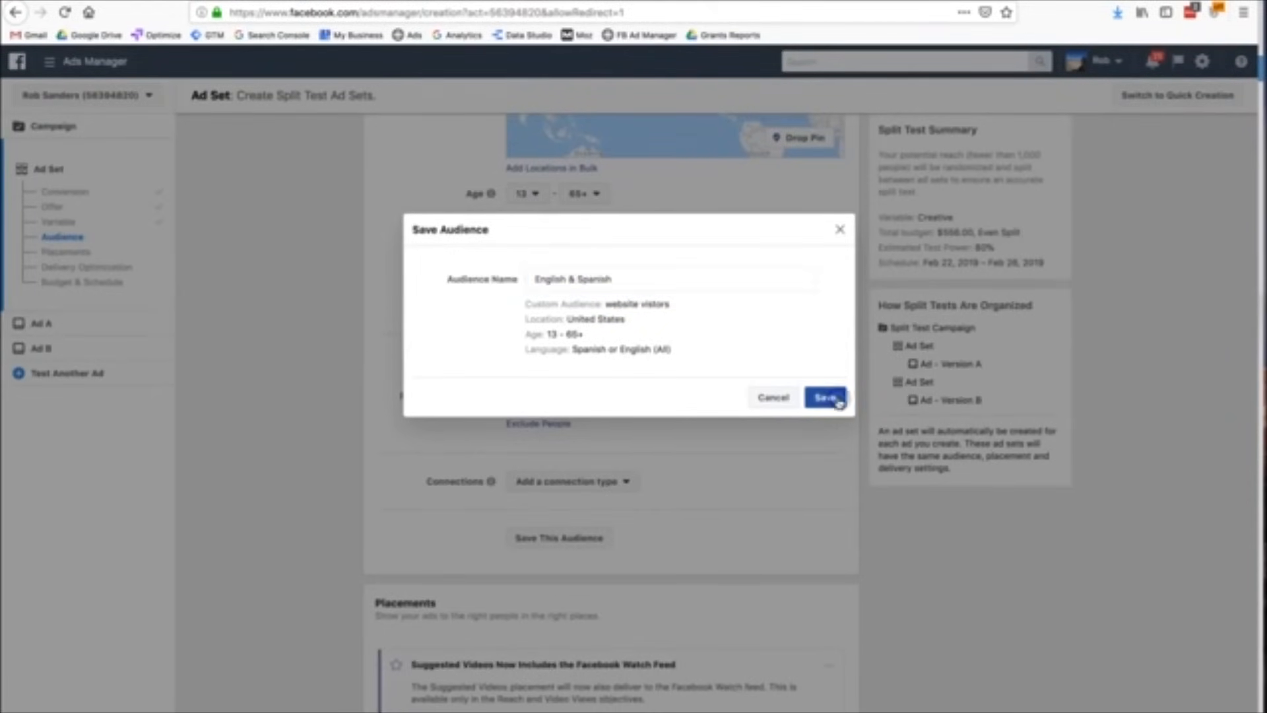
# Search the saved audiences for "en" and check the details of the English & Spanish audience.
pyautogui.scroll(2, 839, 403)
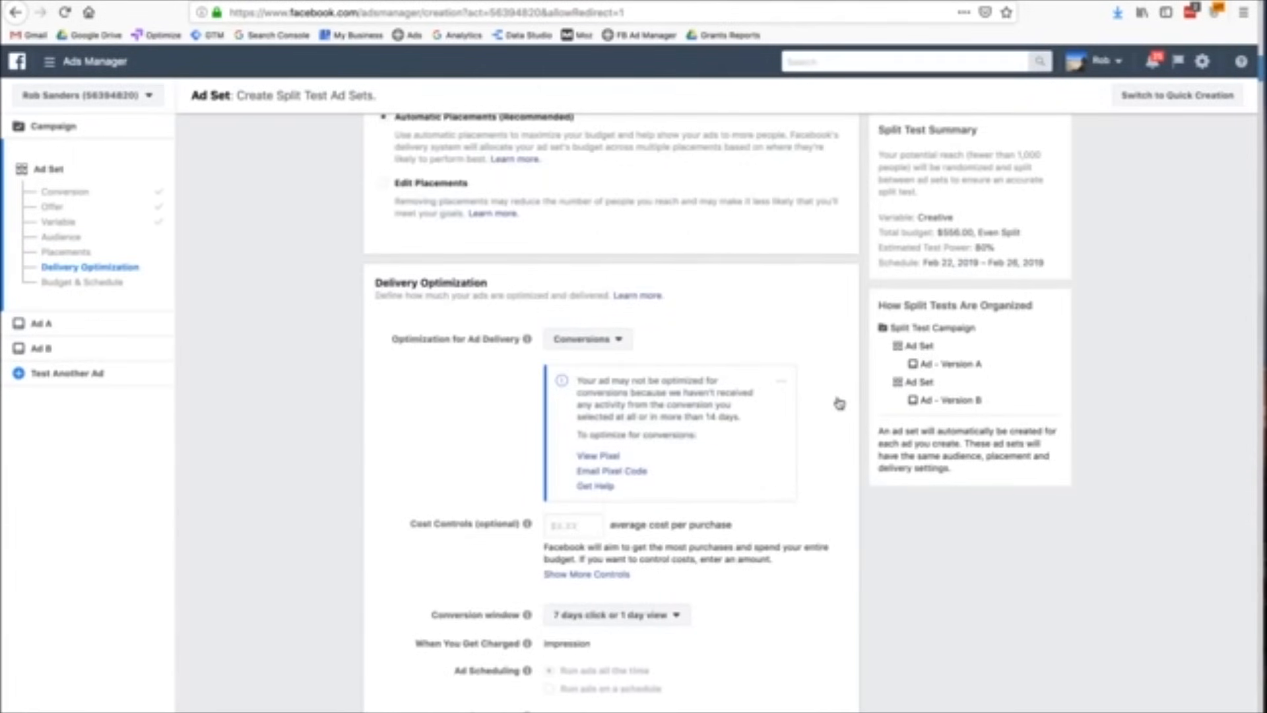
pyautogui.scroll(2, 839, 404)
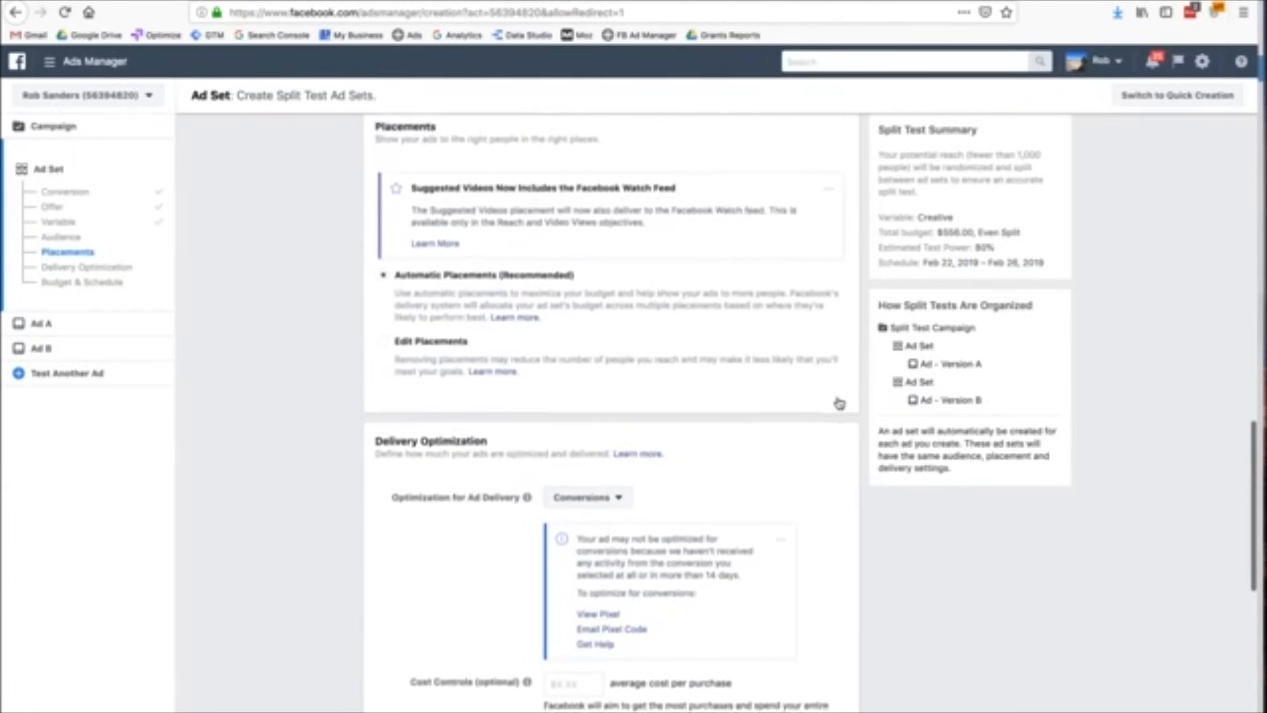
pyautogui.scroll(5, 839, 403)
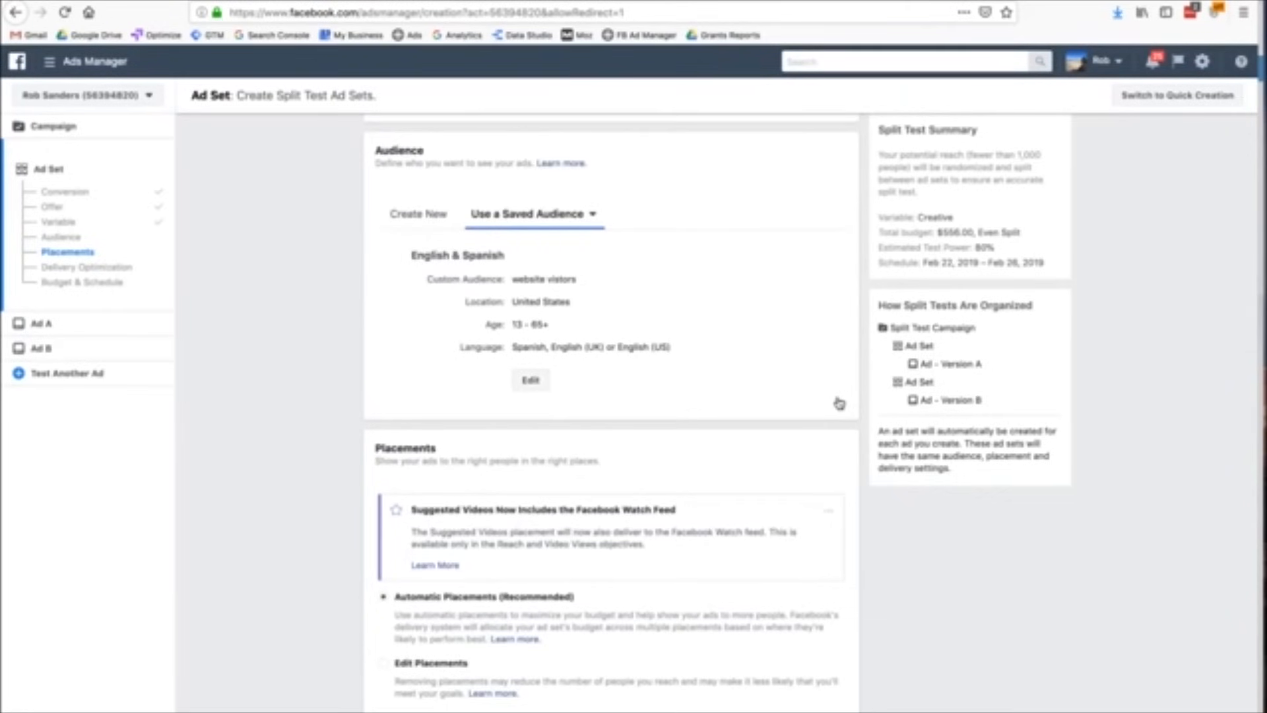
pyautogui.click(541, 218)
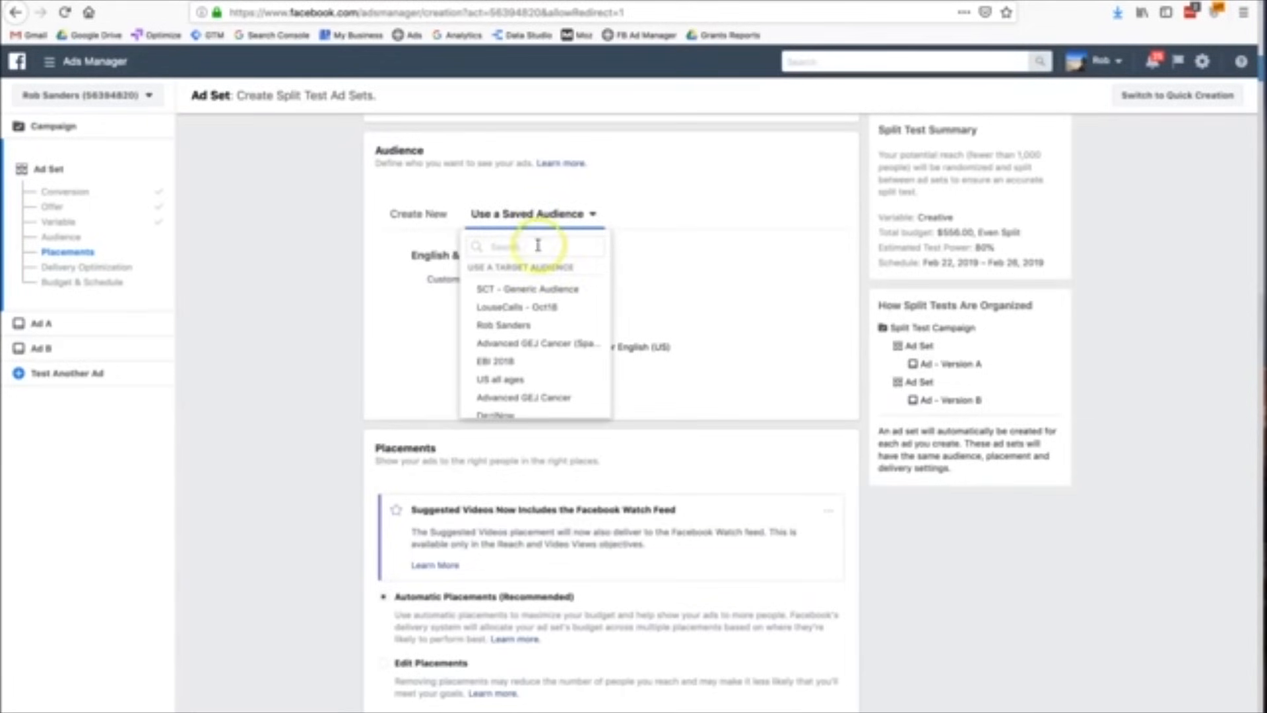
pyautogui.write('en')
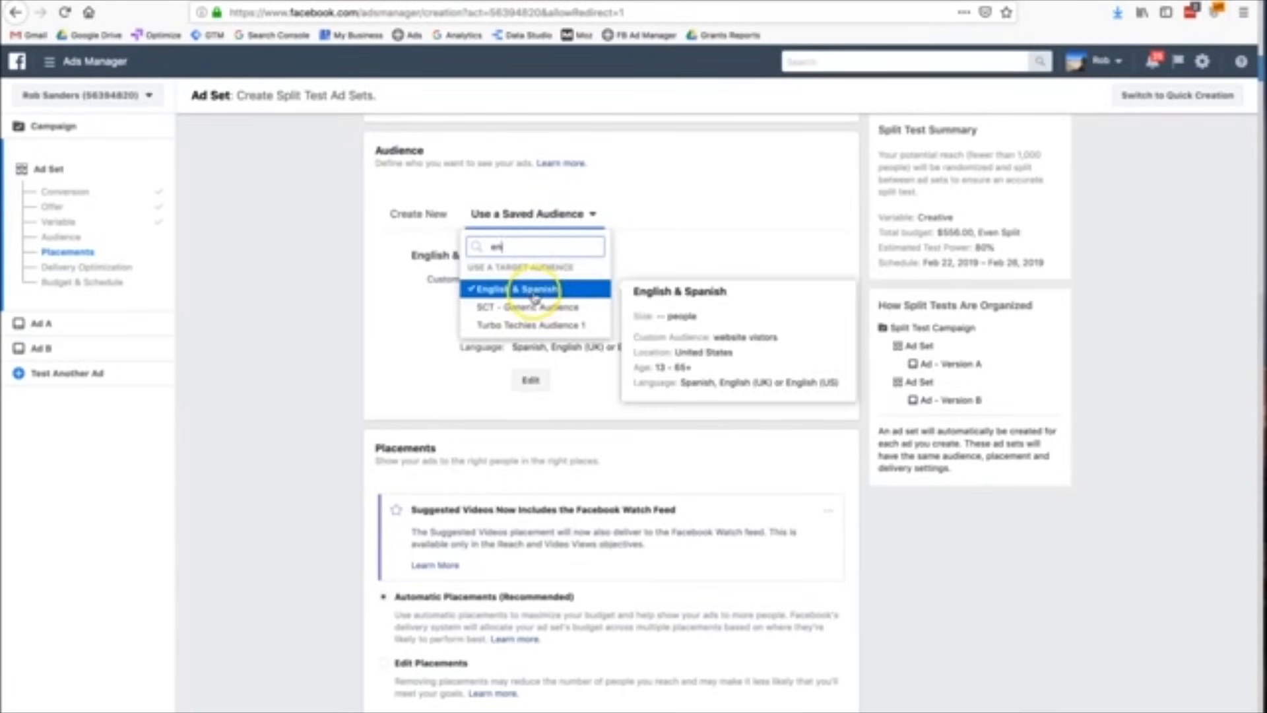
pyautogui.click(689, 257)
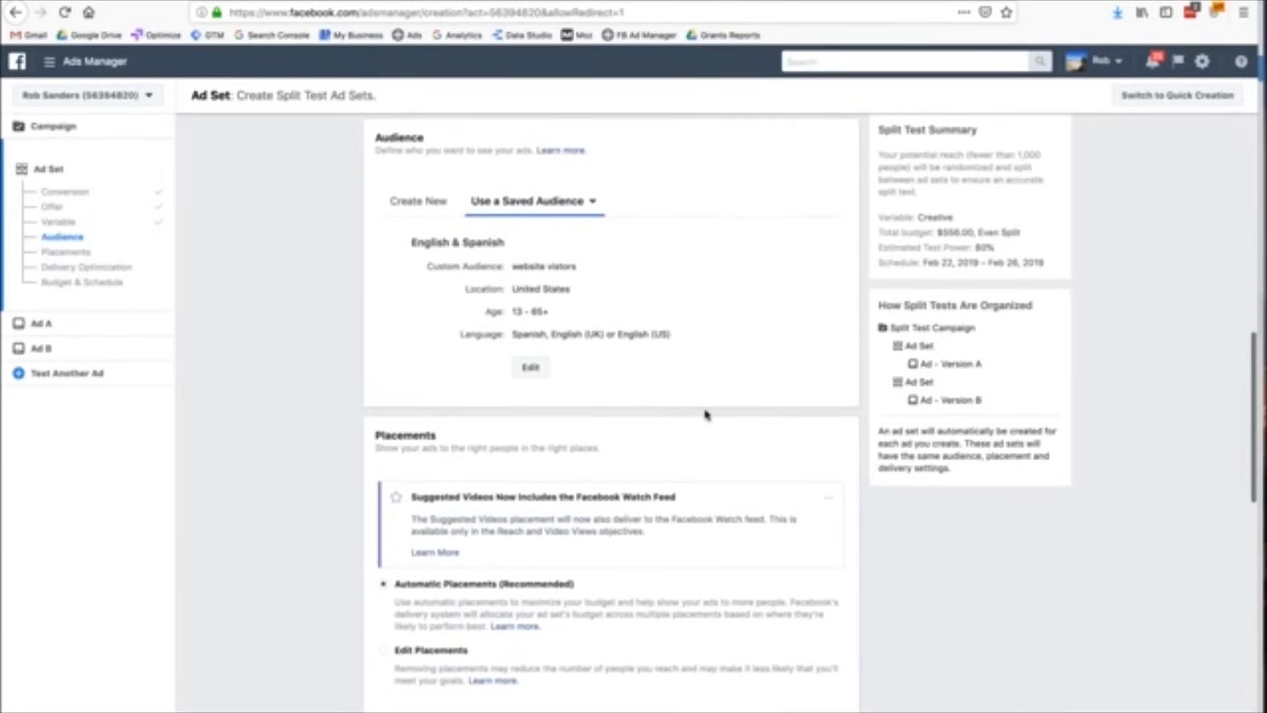
# Switch the ad set to Edit Placements and look through the Facebook, Instagram, Audience Network and Messenger placements.
pyautogui.scroll(-3, 705, 414)
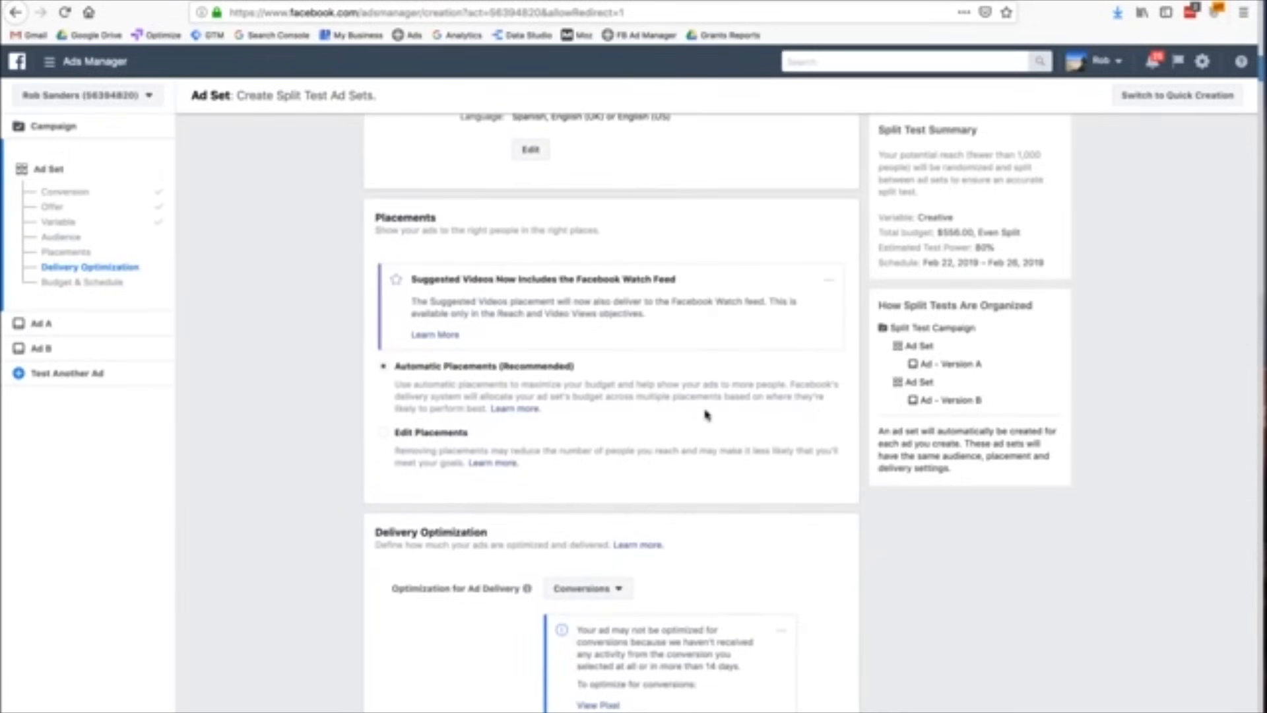
pyautogui.click(409, 229)
pyautogui.moveTo(409, 229); pyautogui.dragTo(468, 238)
pyautogui.click(468, 238)
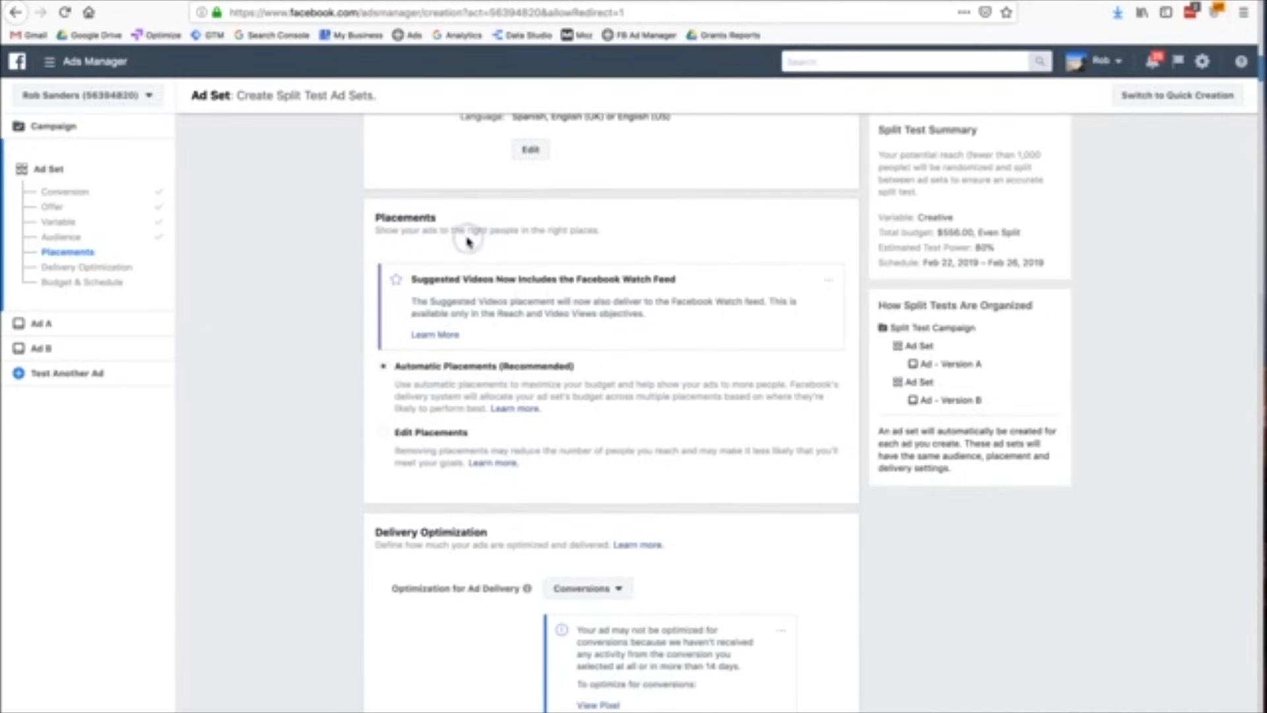
pyautogui.click(517, 389)
pyautogui.scroll(-1, 706, 396)
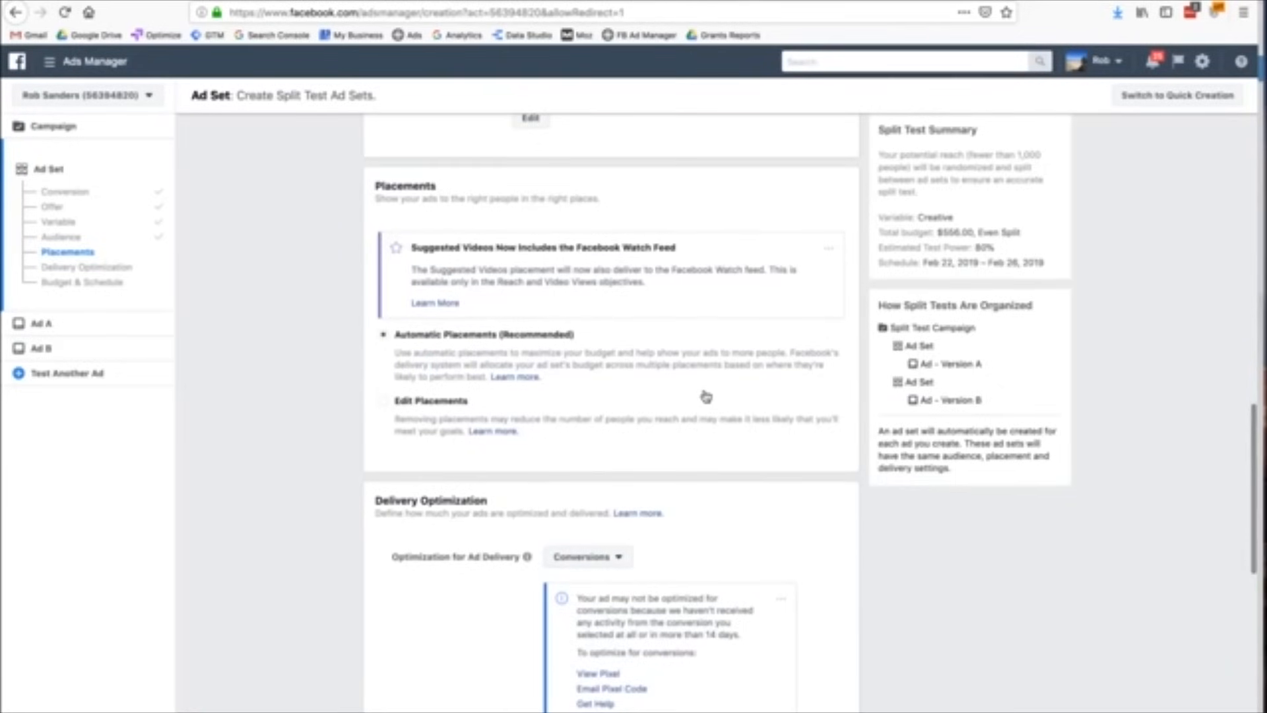
pyautogui.click(422, 409)
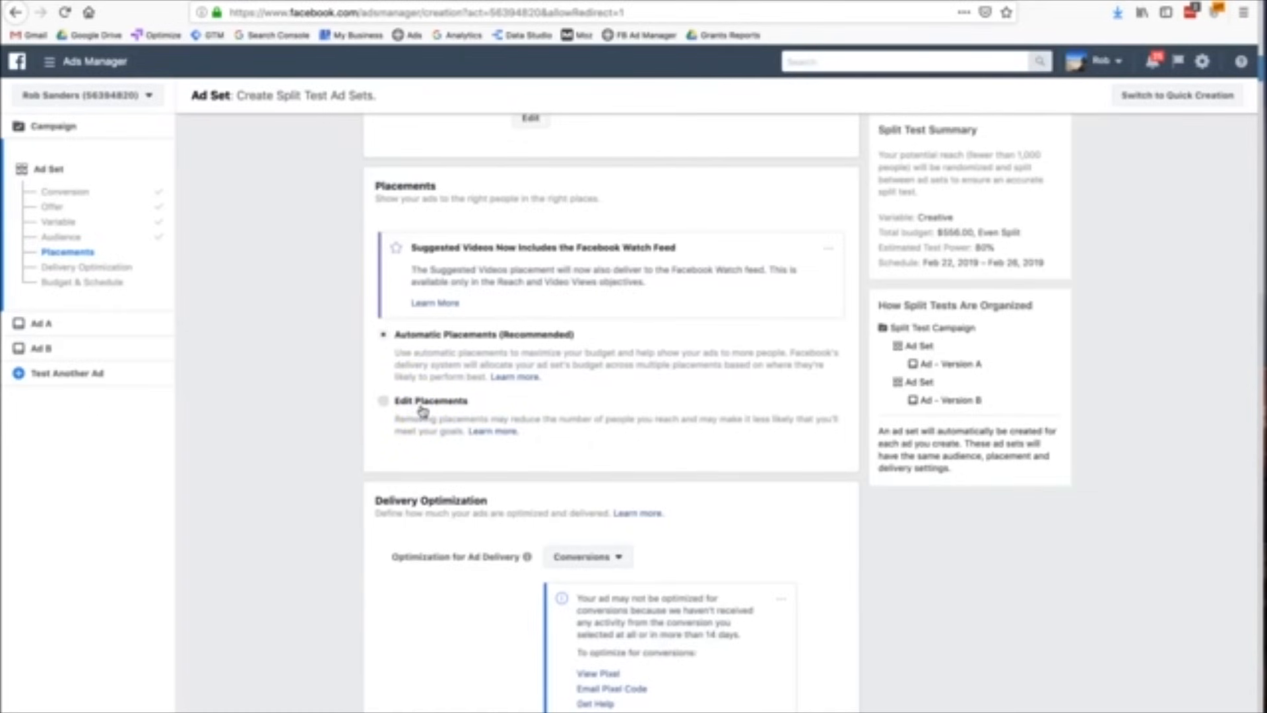
pyautogui.scroll(-2, 608, 433)
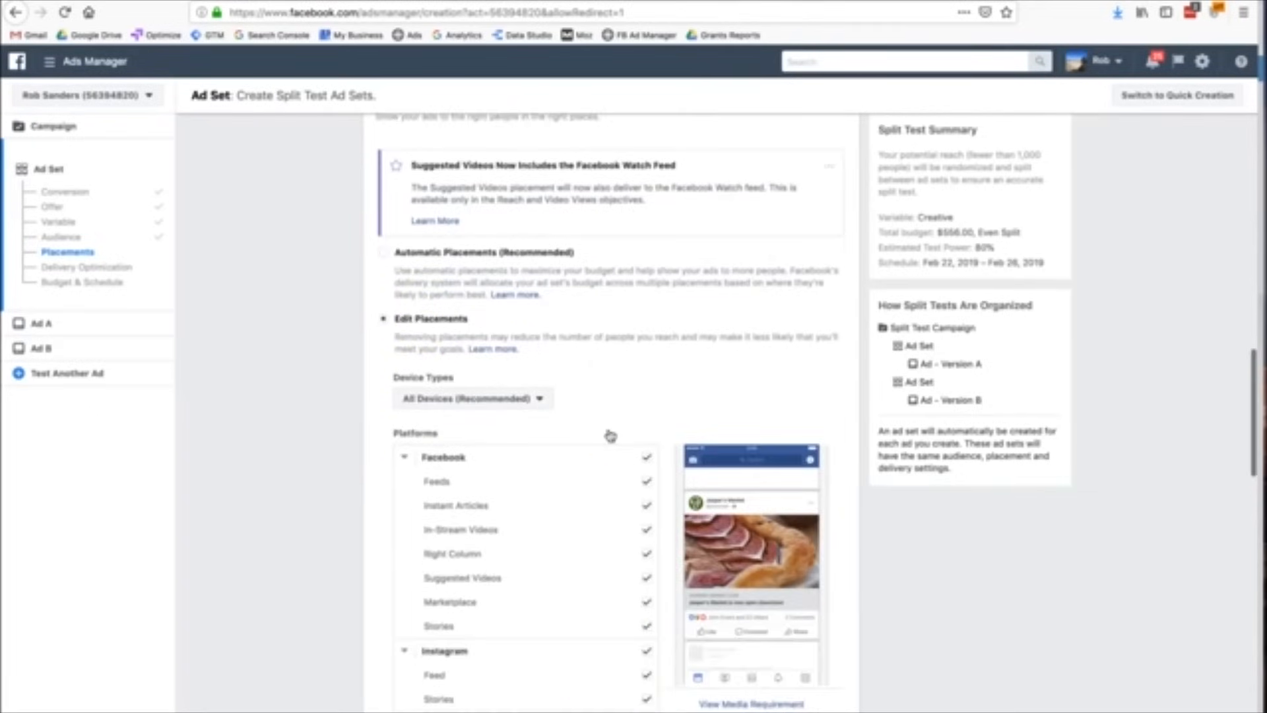
pyautogui.scroll(-2, 608, 436)
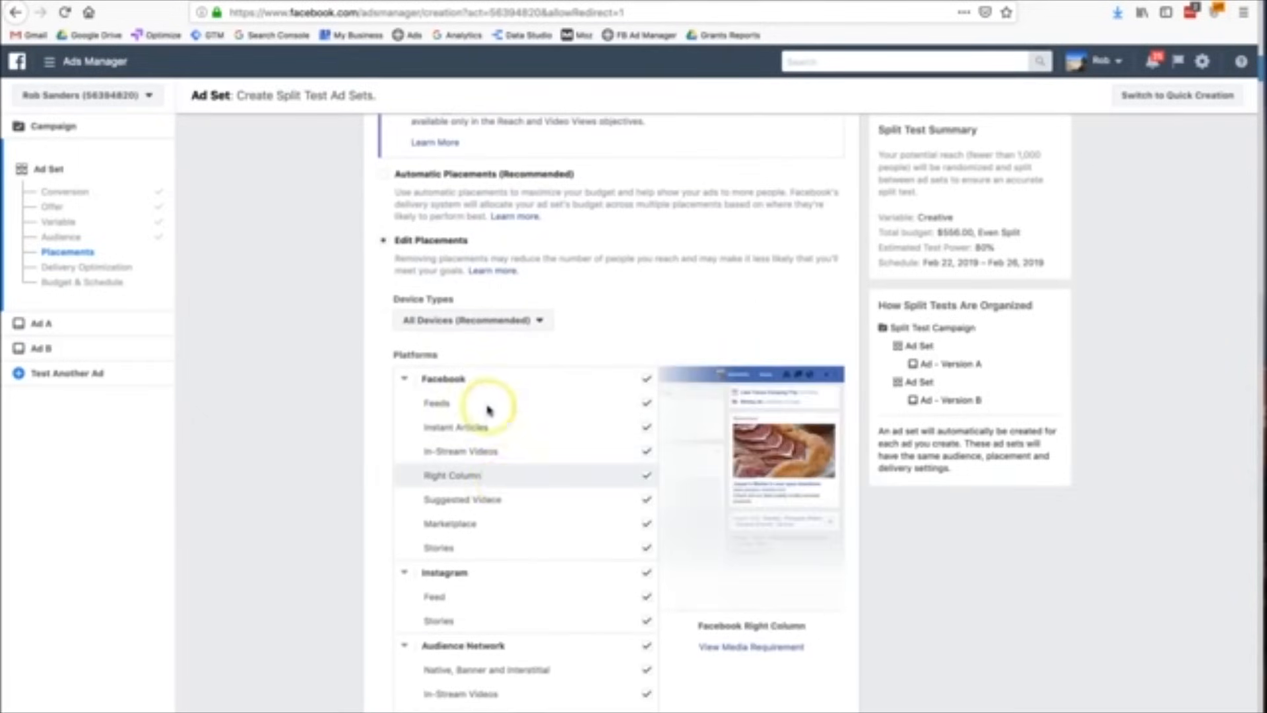
pyautogui.scroll(-1, 523, 558)
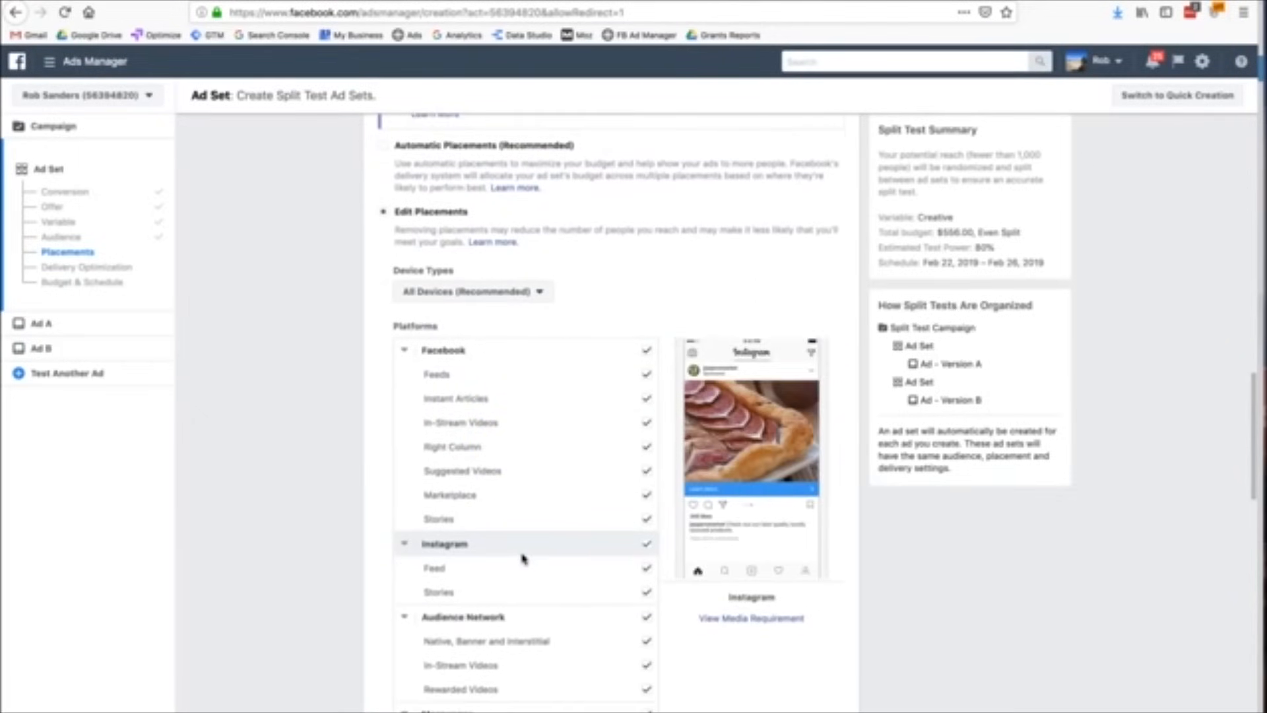
pyautogui.scroll(-3, 523, 558)
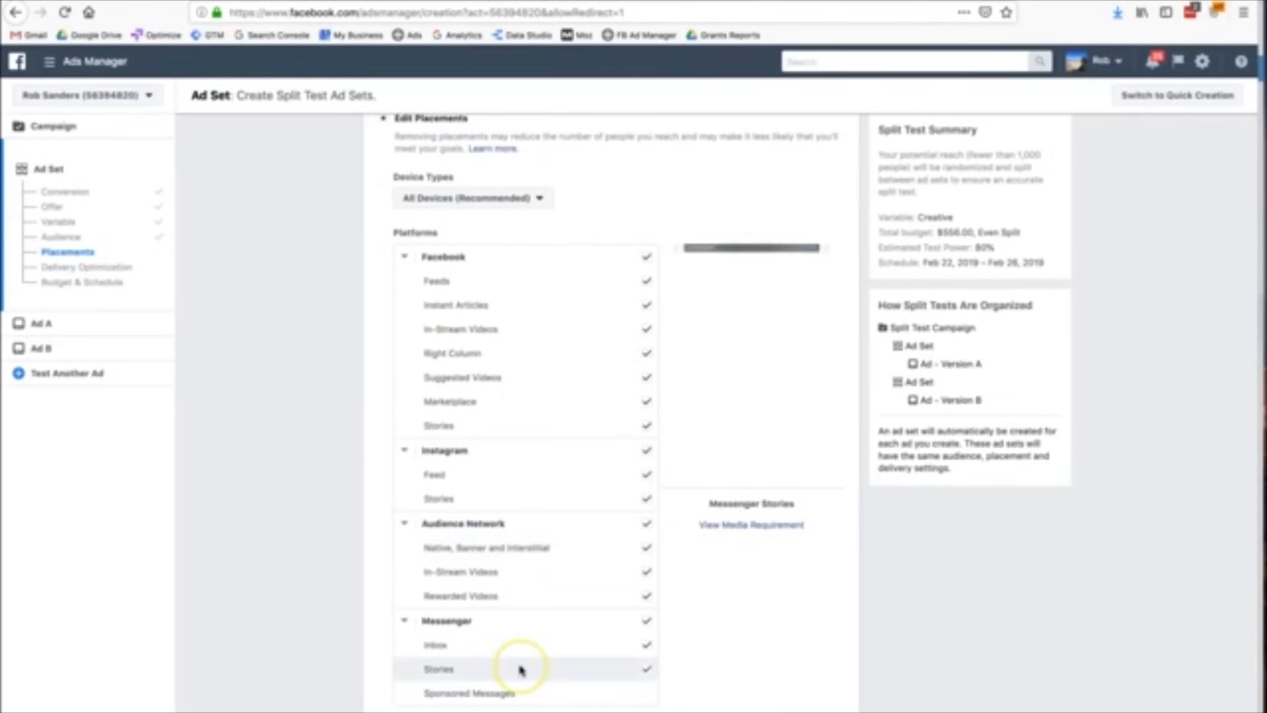
pyautogui.scroll(-4, 521, 640)
pyautogui.scroll(3, 521, 639)
pyautogui.scroll(8, 522, 640)
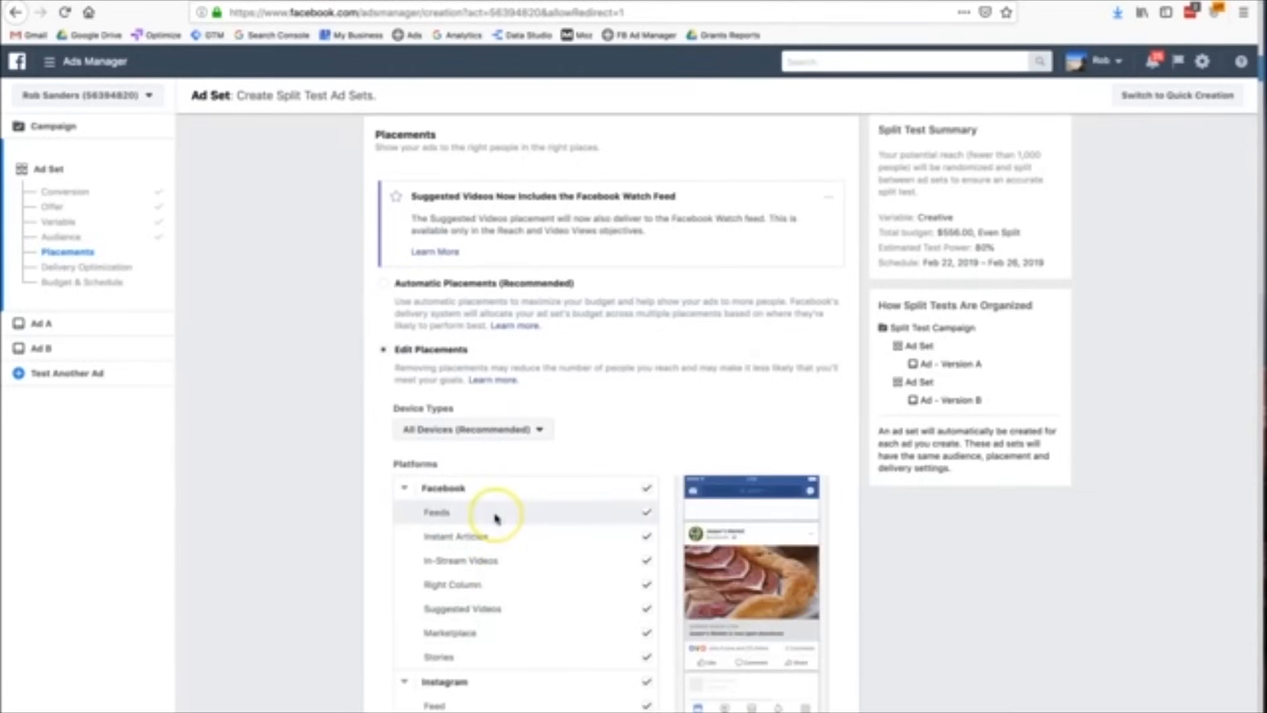
# Preview the Instagram Stories placement and Messenger's Inbox, Stories and Sponsored Messages placements.
pyautogui.scroll(-3, 496, 521)
pyautogui.scroll(-5, 495, 519)
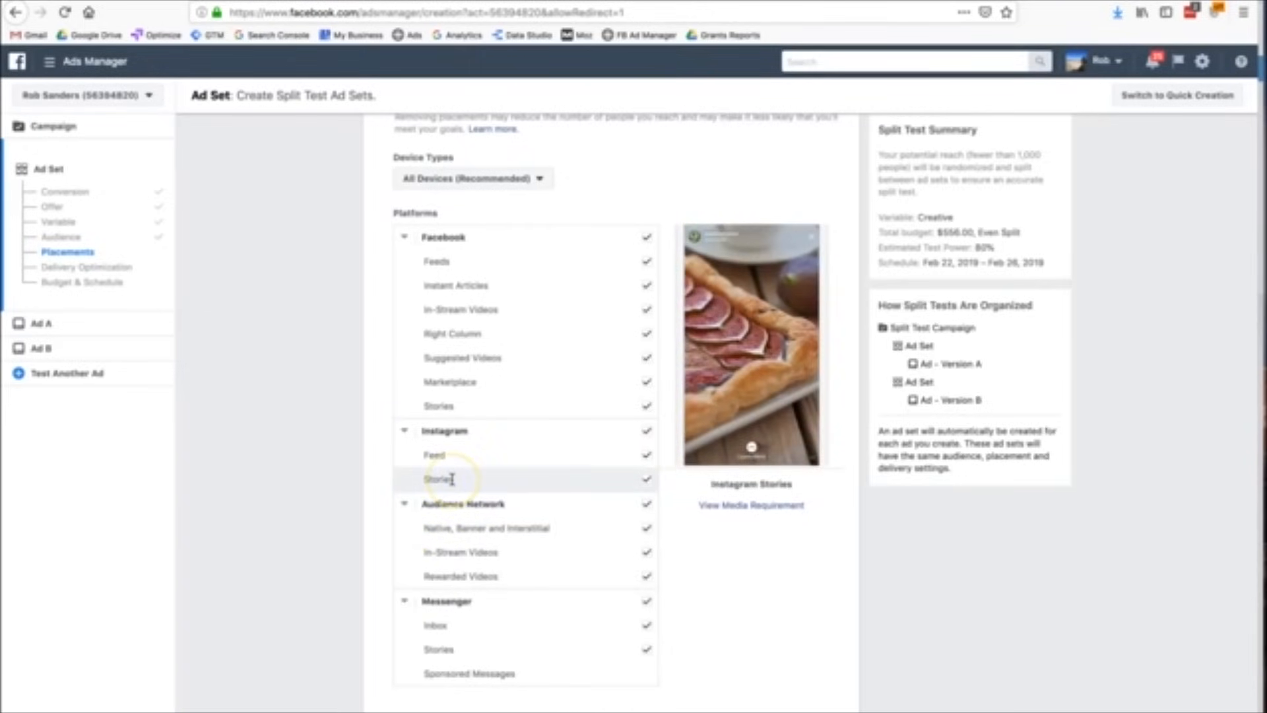
pyautogui.scroll(-2, 489, 588)
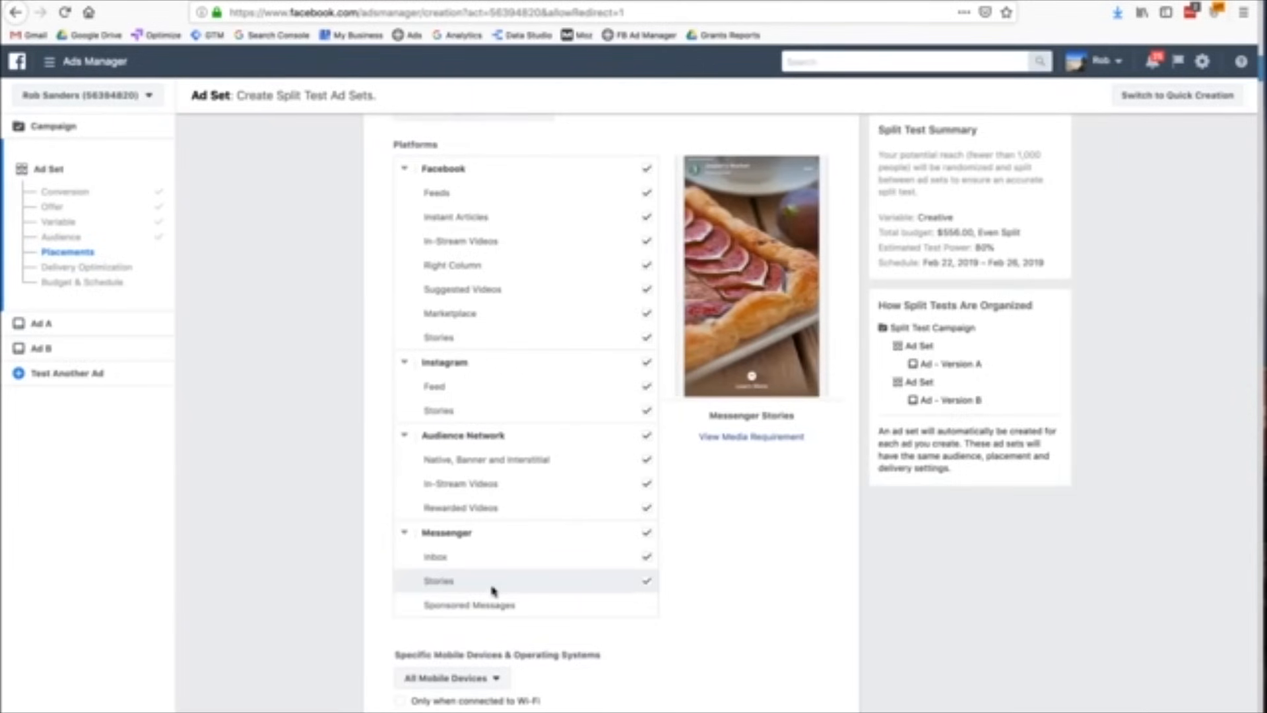
pyautogui.click(490, 558)
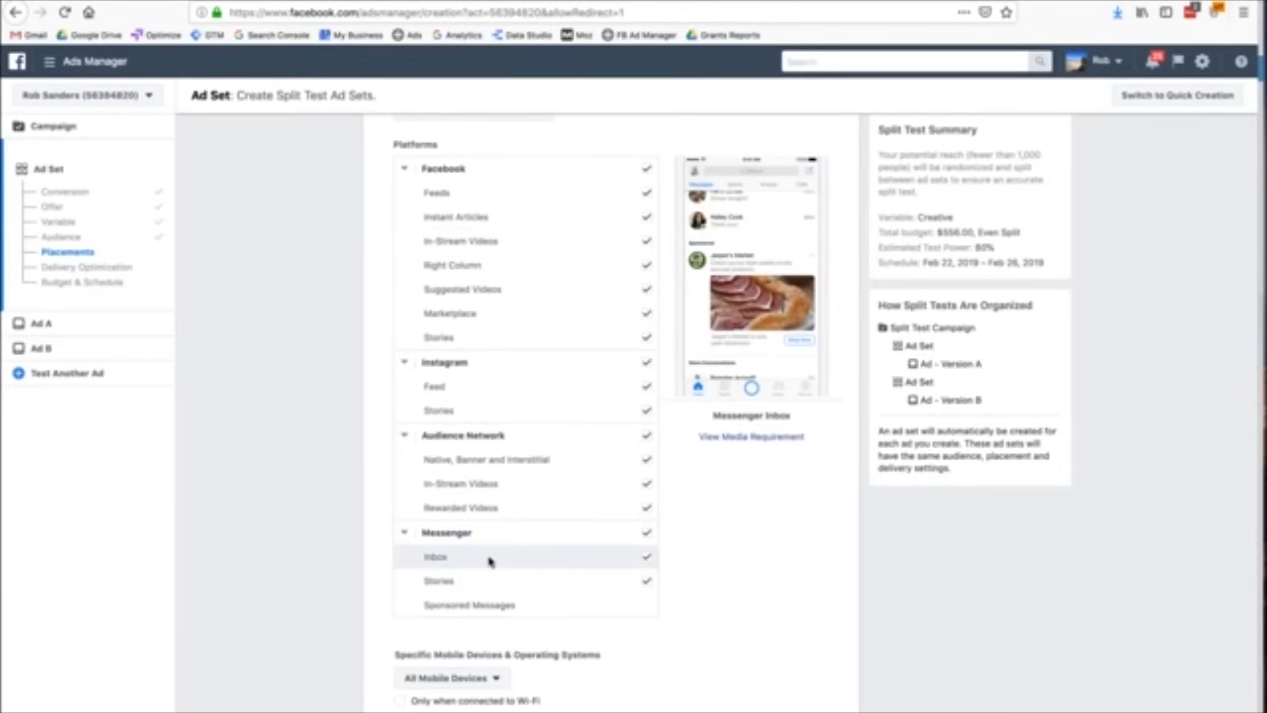
pyautogui.click(492, 607)
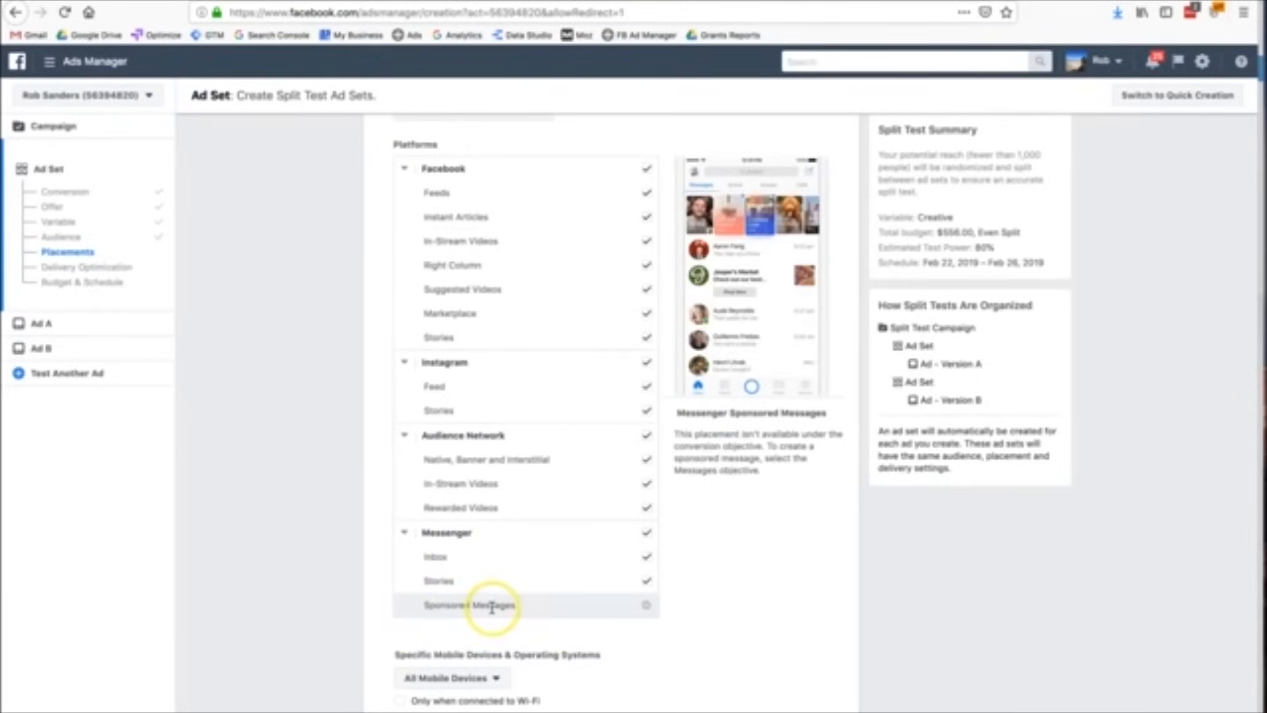
# Set the ad set's placements back to Automatic Placements (Recommended).
pyautogui.scroll(5, 554, 503)
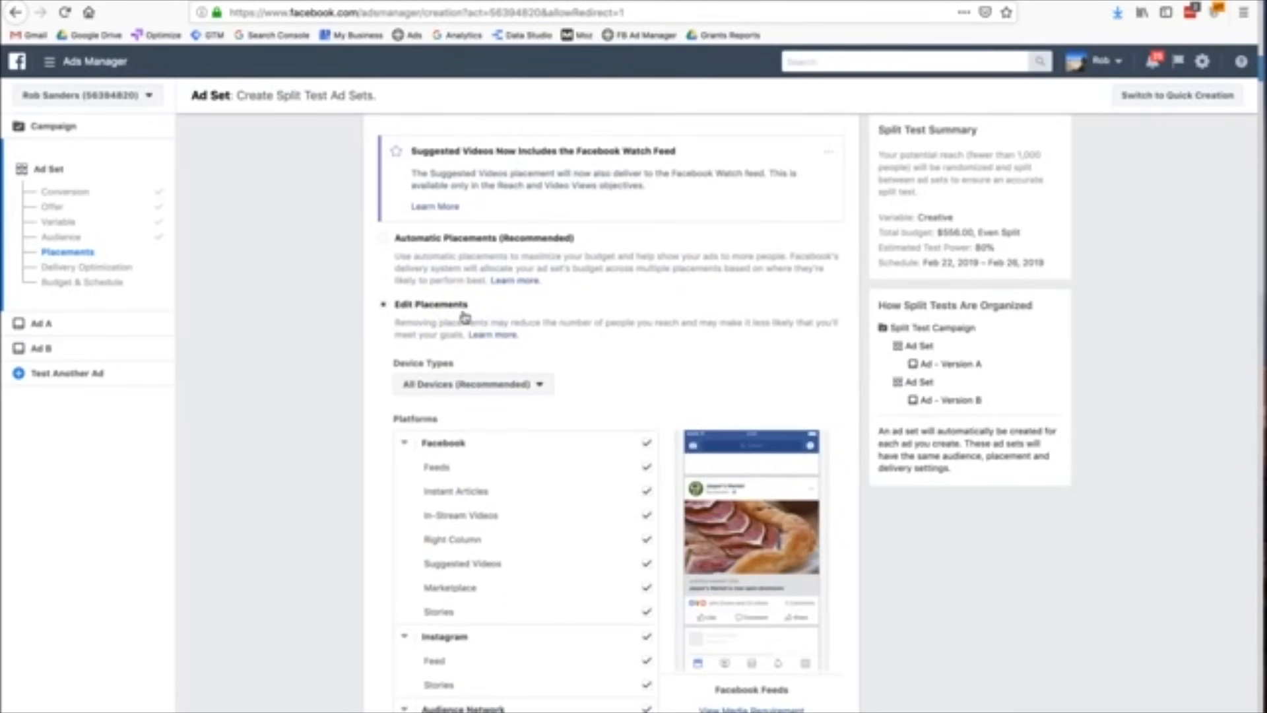
pyautogui.click(386, 239)
pyautogui.click(515, 278)
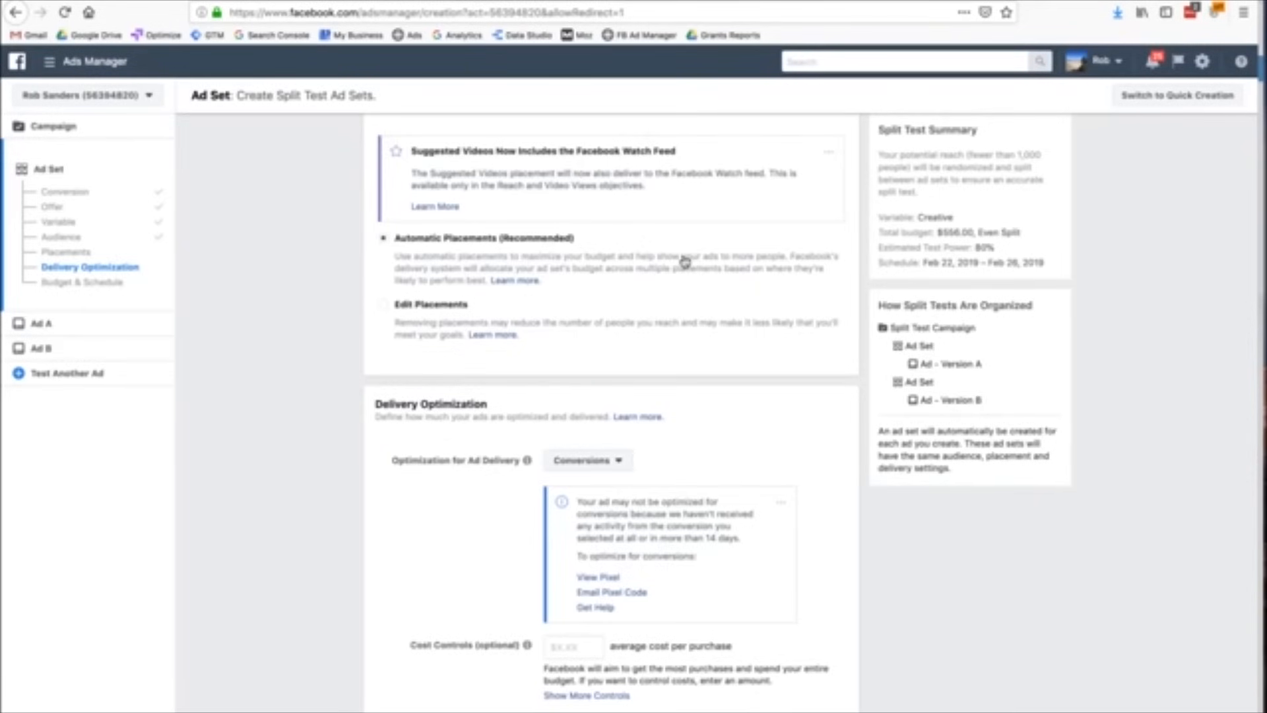
# Look through the Optimization for Ad Delivery options in Delivery Optimization without changing the selection.
pyautogui.scroll(-1, 685, 263)
pyautogui.moveTo(388, 355); pyautogui.dragTo(491, 360)
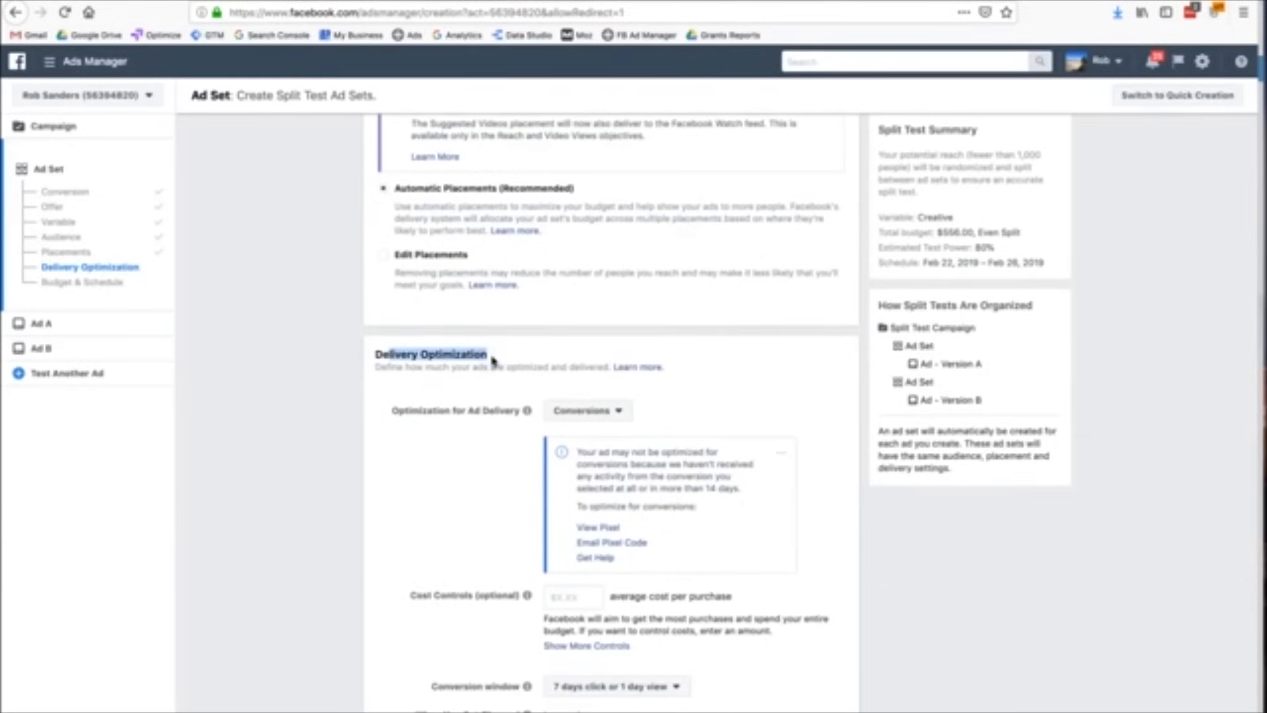
pyautogui.tripleClick(454, 368)
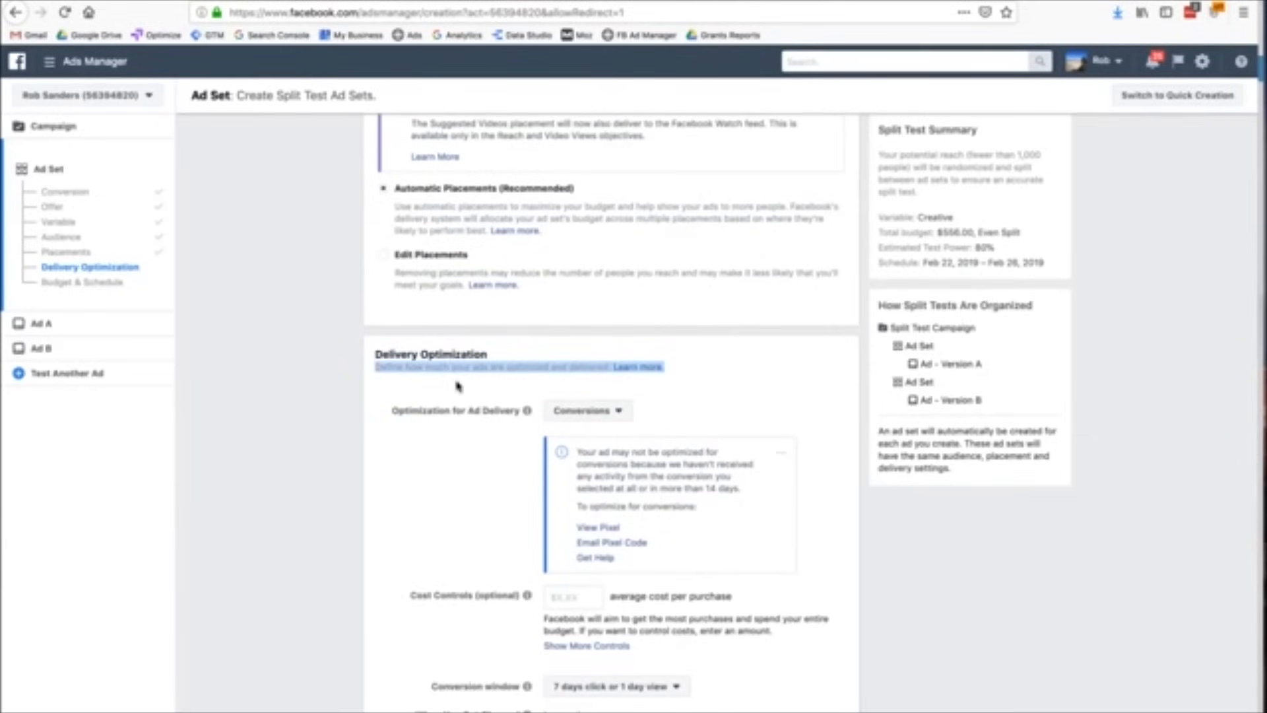
pyautogui.scroll(-1, 457, 386)
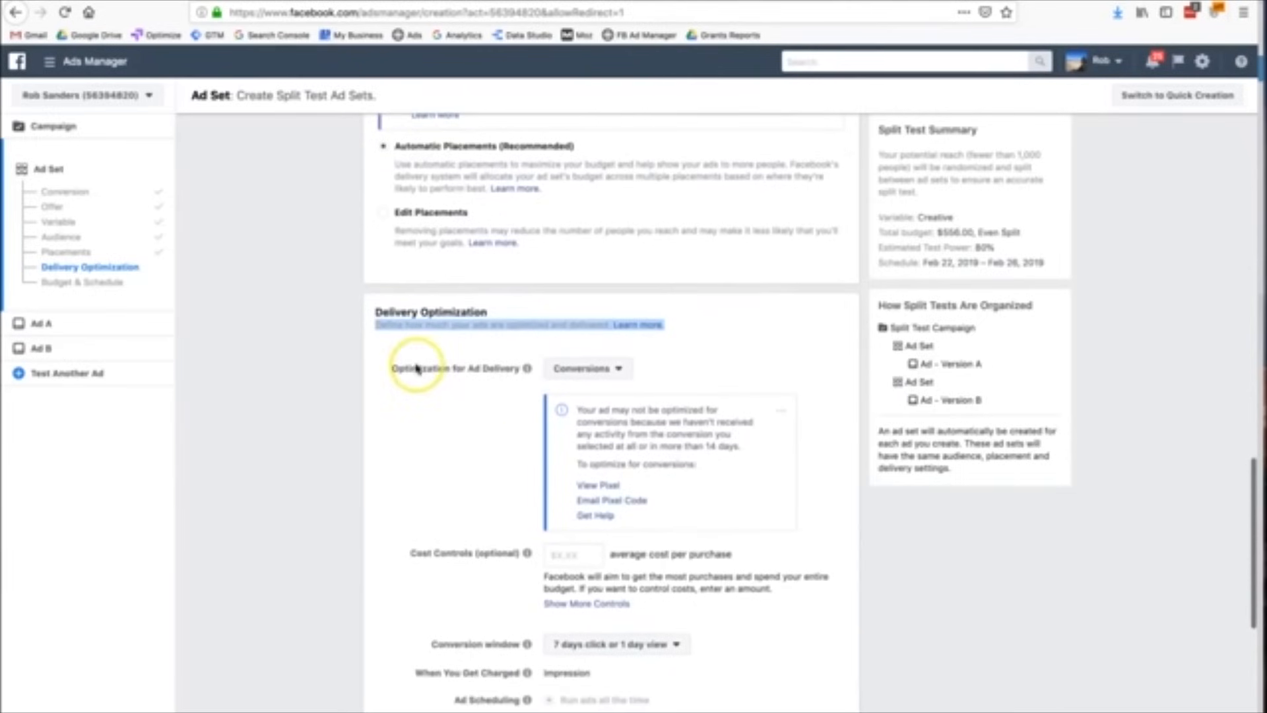
pyautogui.click(612, 365)
pyautogui.click(726, 359)
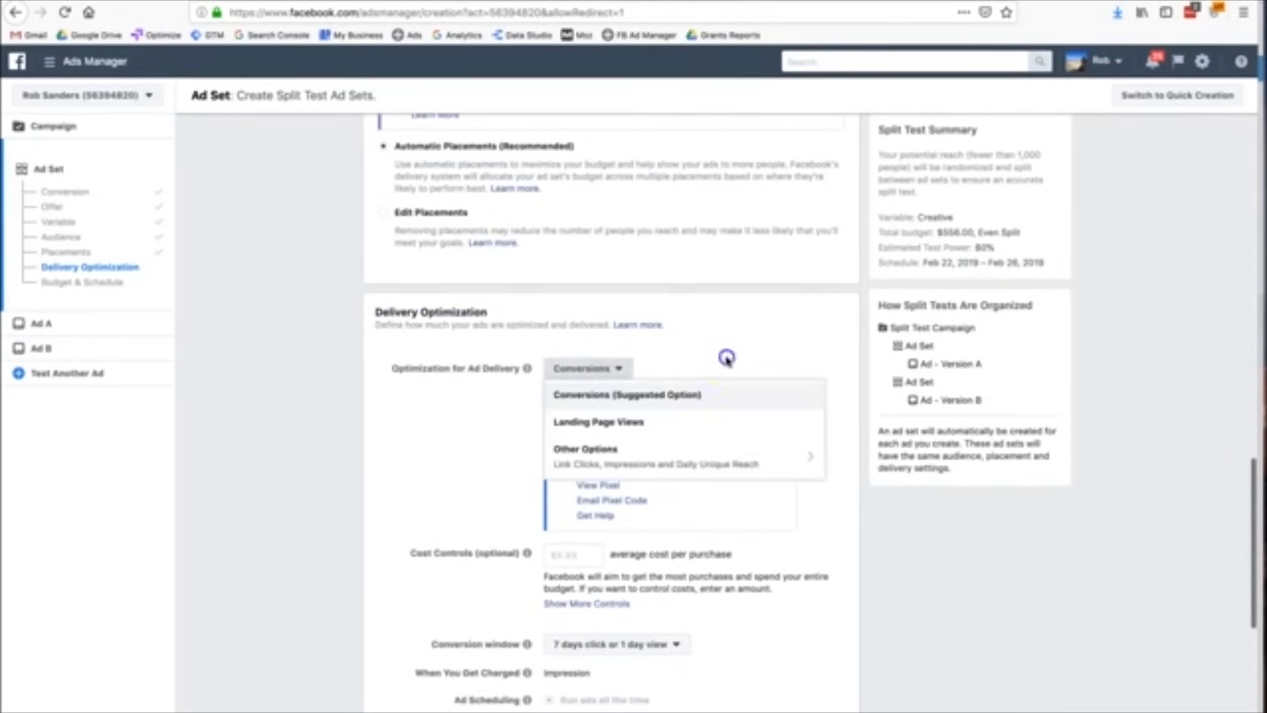
pyautogui.doubleClick(457, 370)
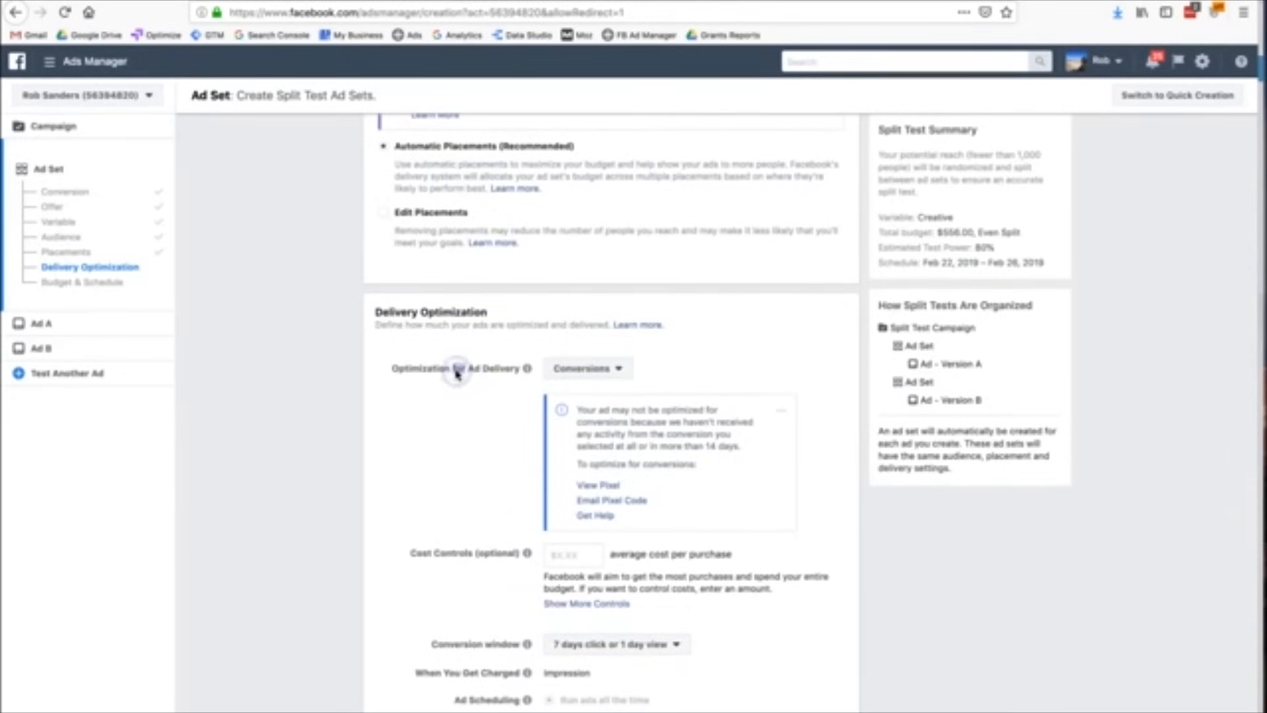
# Examine the optional Cost Controls setting for average cost per purchase without entering an amount.
pyautogui.scroll(-1, 704, 375)
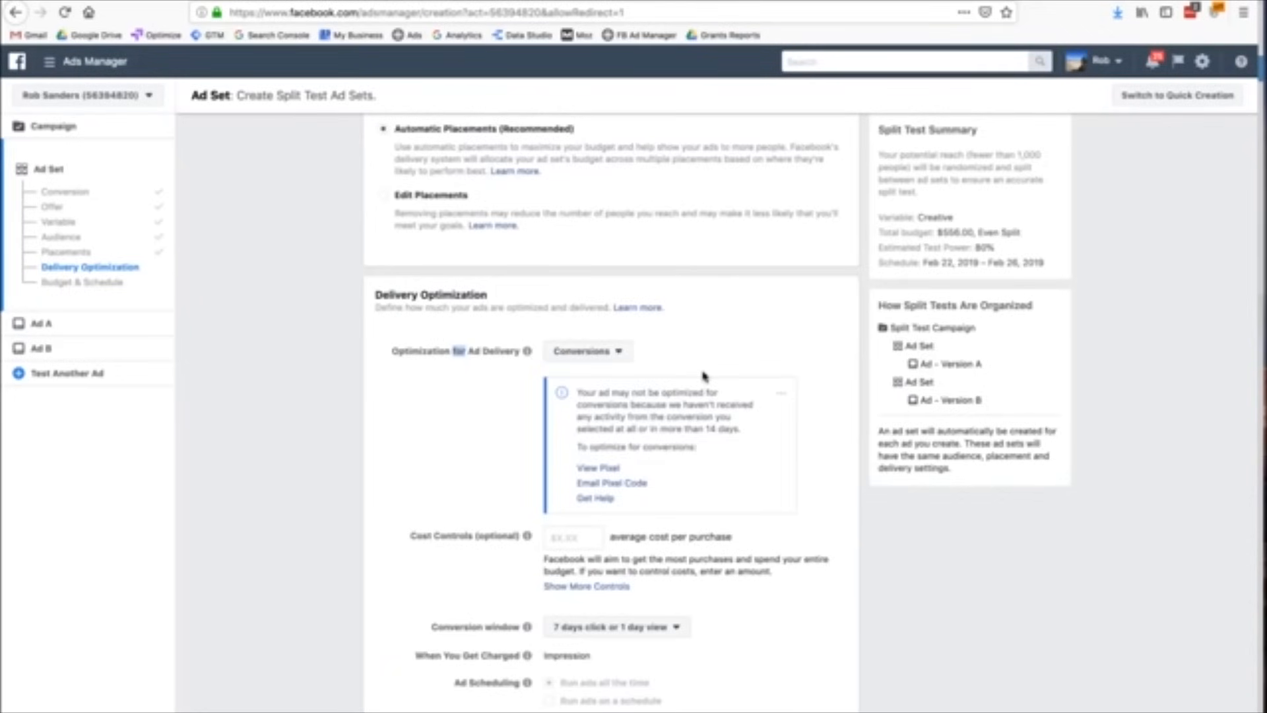
pyautogui.scroll(-2, 705, 376)
pyautogui.click(598, 455)
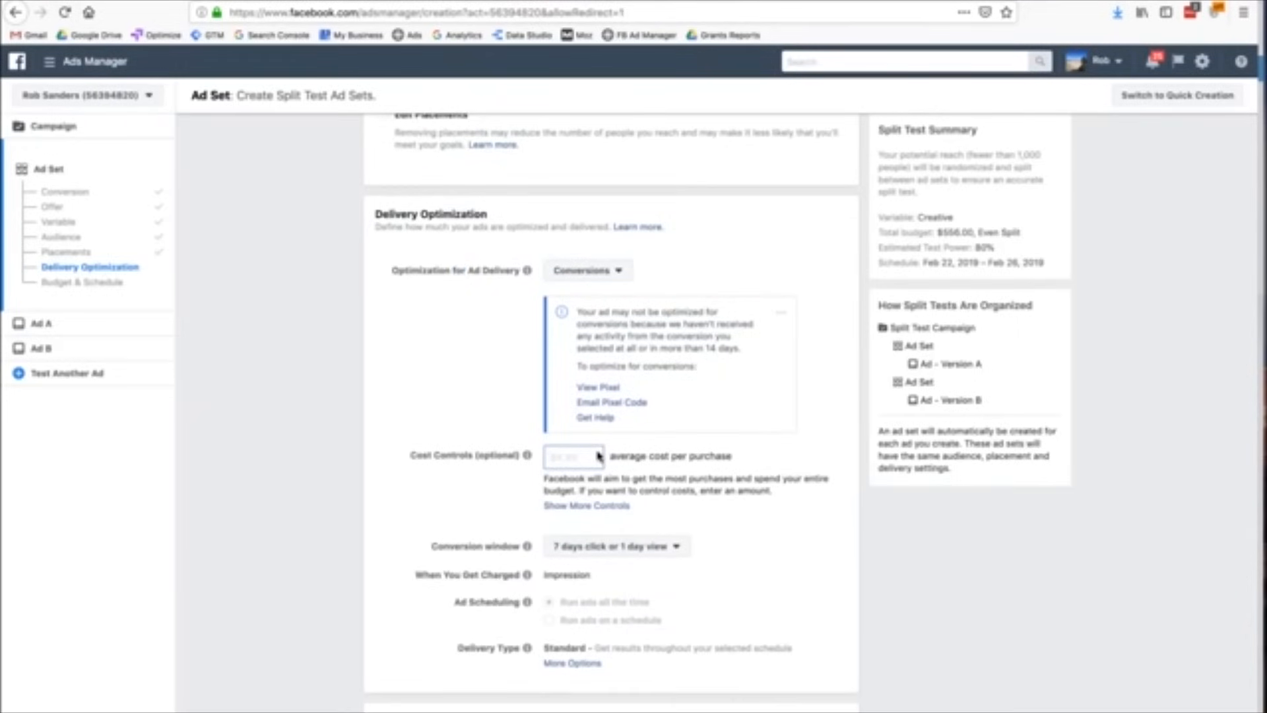
pyautogui.tripleClick(609, 455)
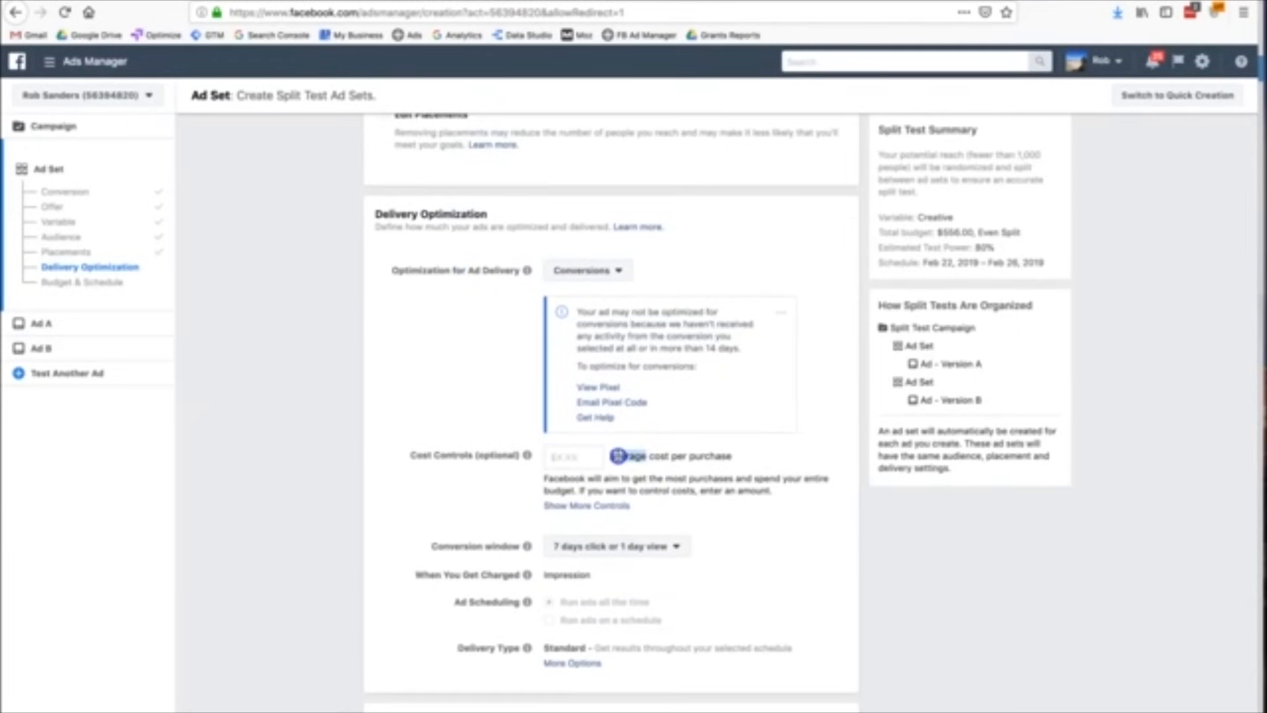
pyautogui.click(591, 455)
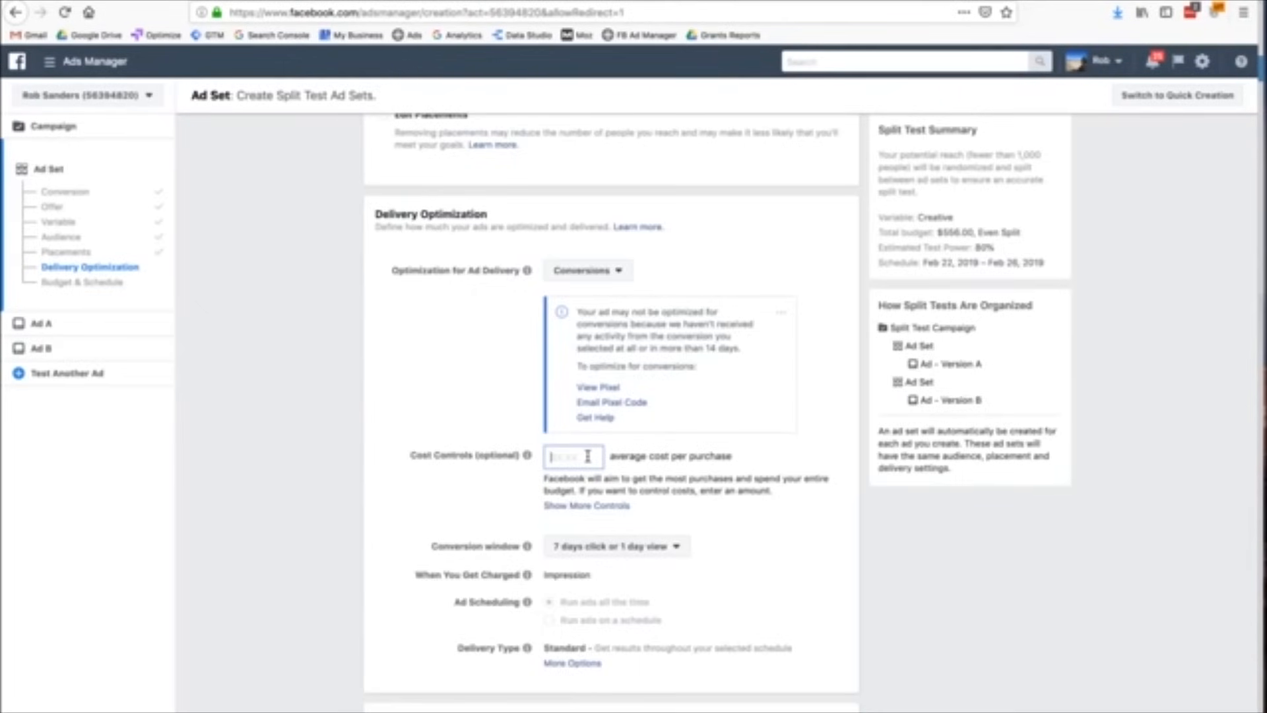
# Look through the available conversion window options without changing the selection.
pyautogui.scroll(-3, 587, 456)
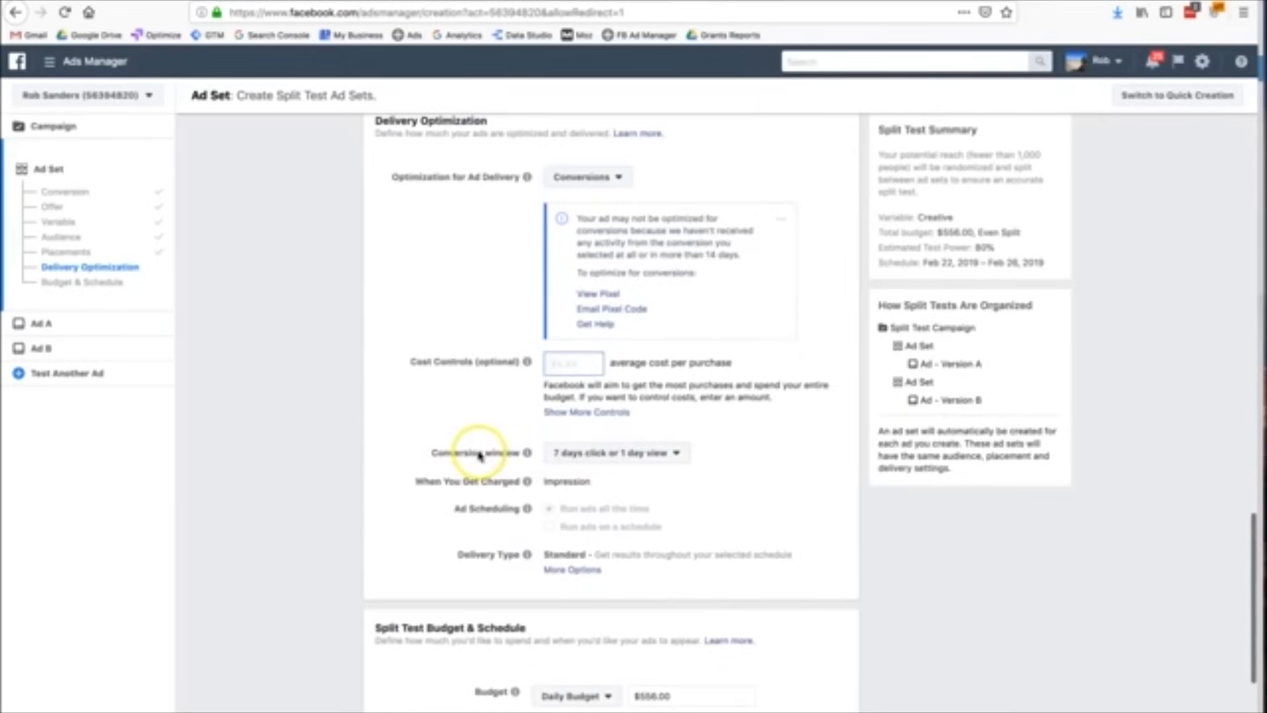
pyautogui.click(578, 460)
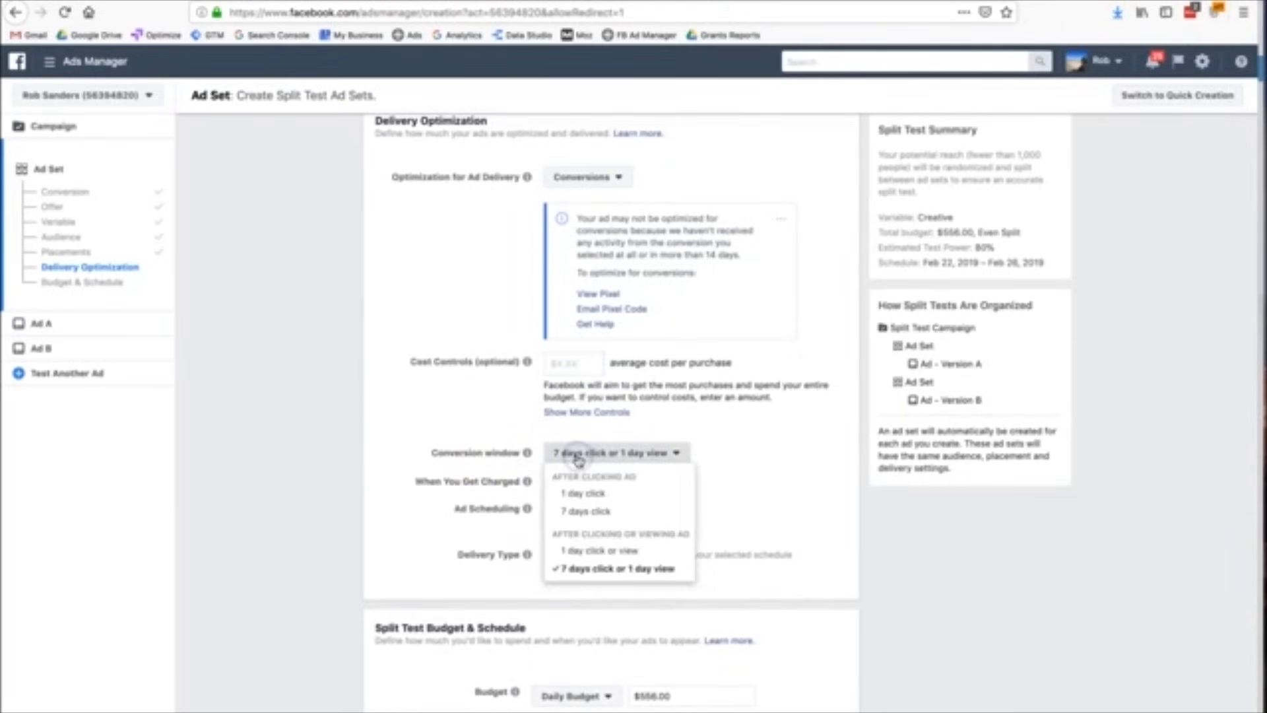
pyautogui.click(709, 472)
pyautogui.click(708, 471)
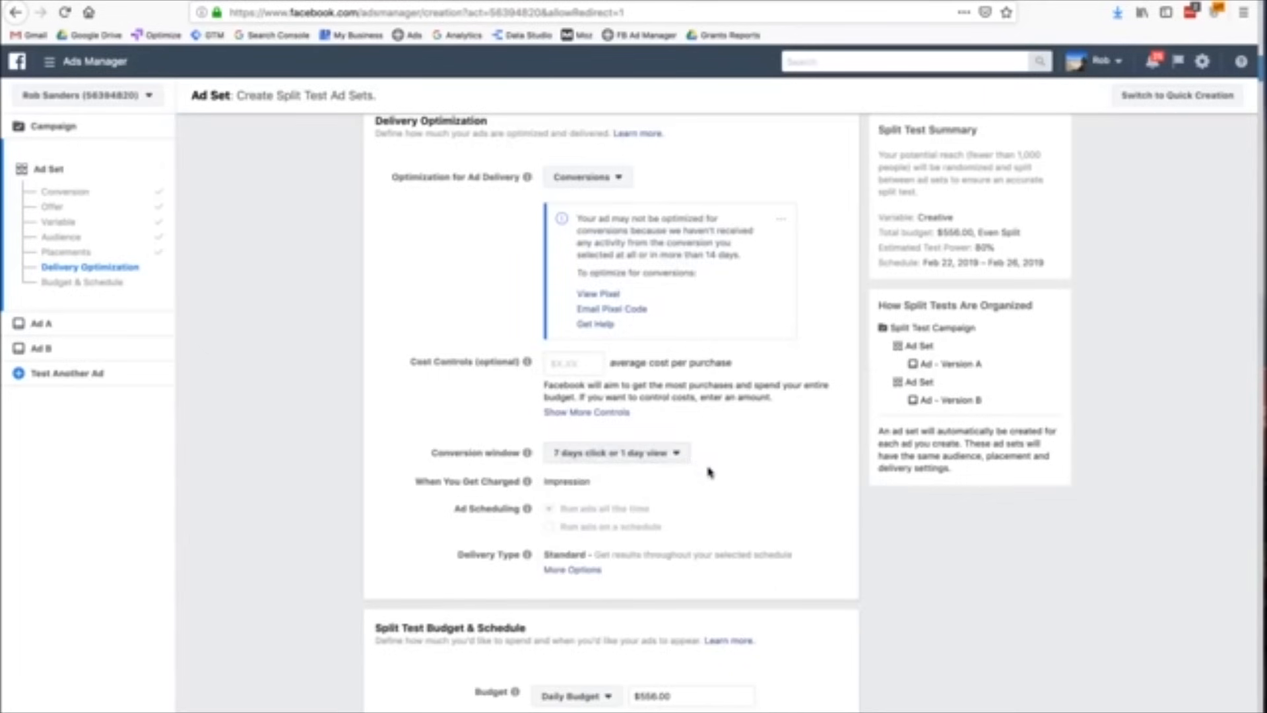
# Examine the Split Test Budget & Schedule section, including the daily budget amount and the available test durations.
pyautogui.scroll(-1, 555, 447)
pyautogui.scroll(-1, 633, 488)
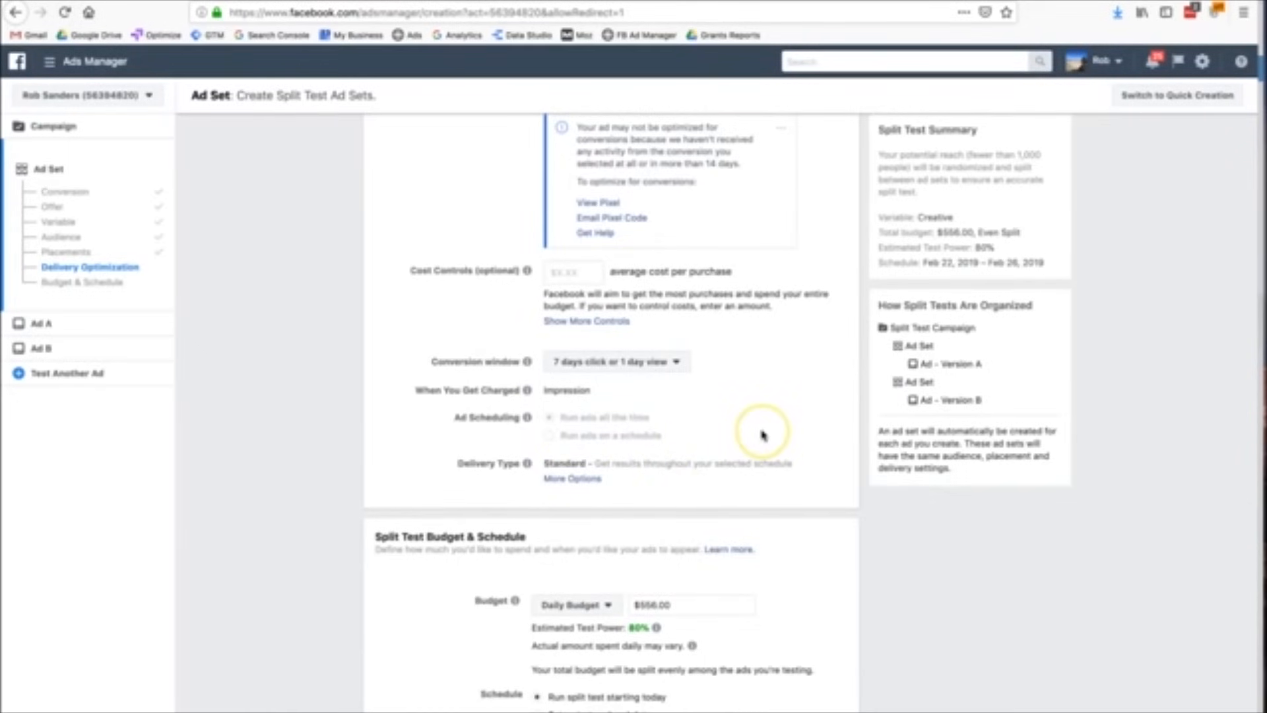
pyautogui.scroll(-3, 762, 434)
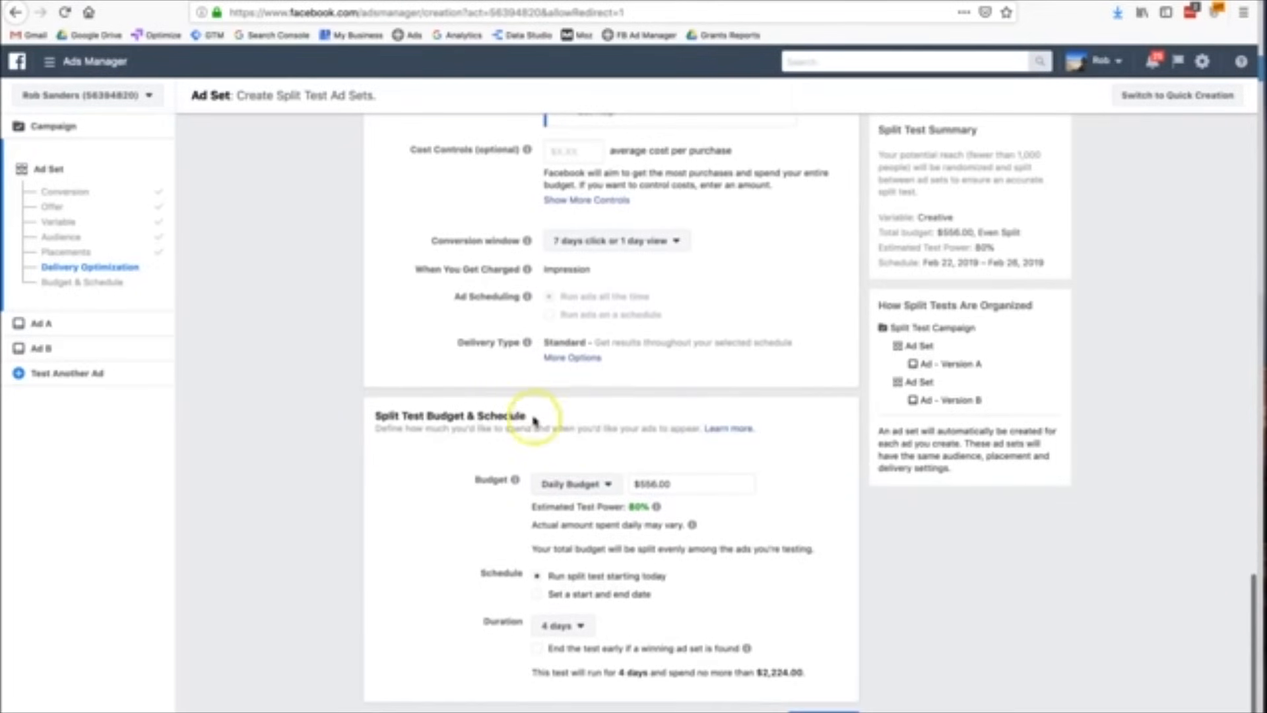
pyautogui.moveTo(373, 415); pyautogui.dragTo(502, 418)
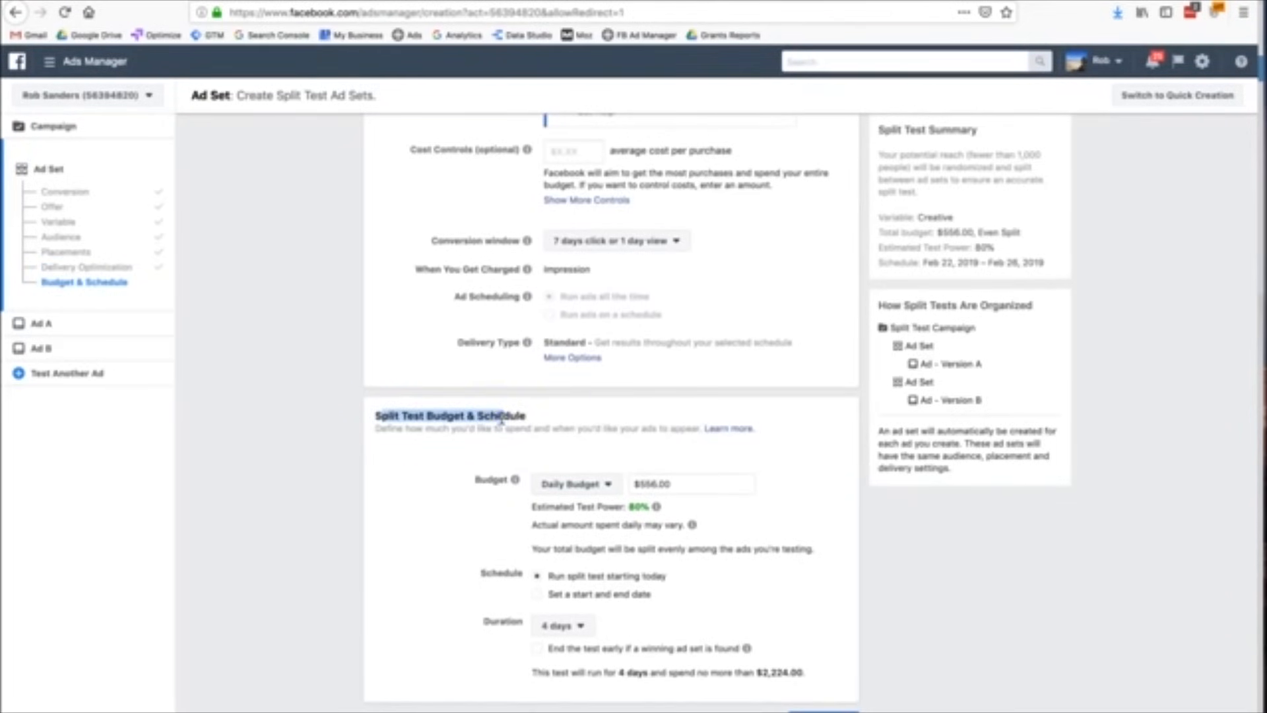
pyautogui.click(669, 485)
pyautogui.tripleClick(669, 485)
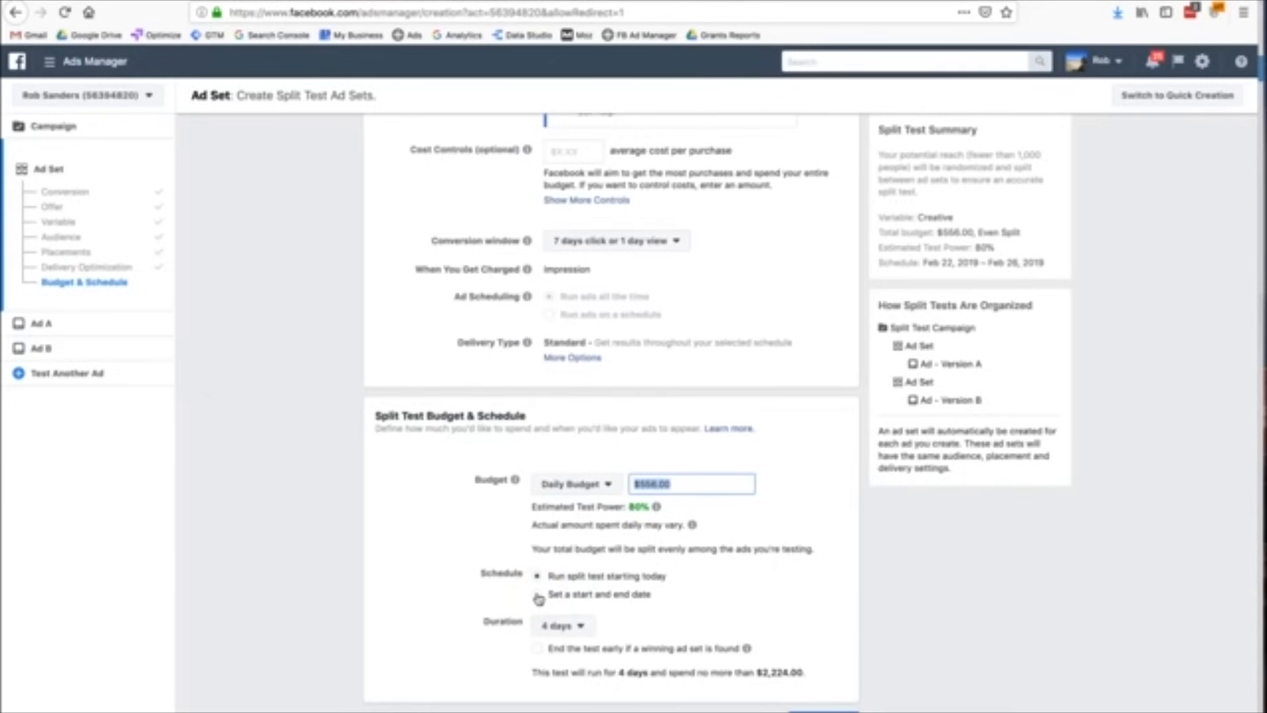
pyautogui.click(571, 624)
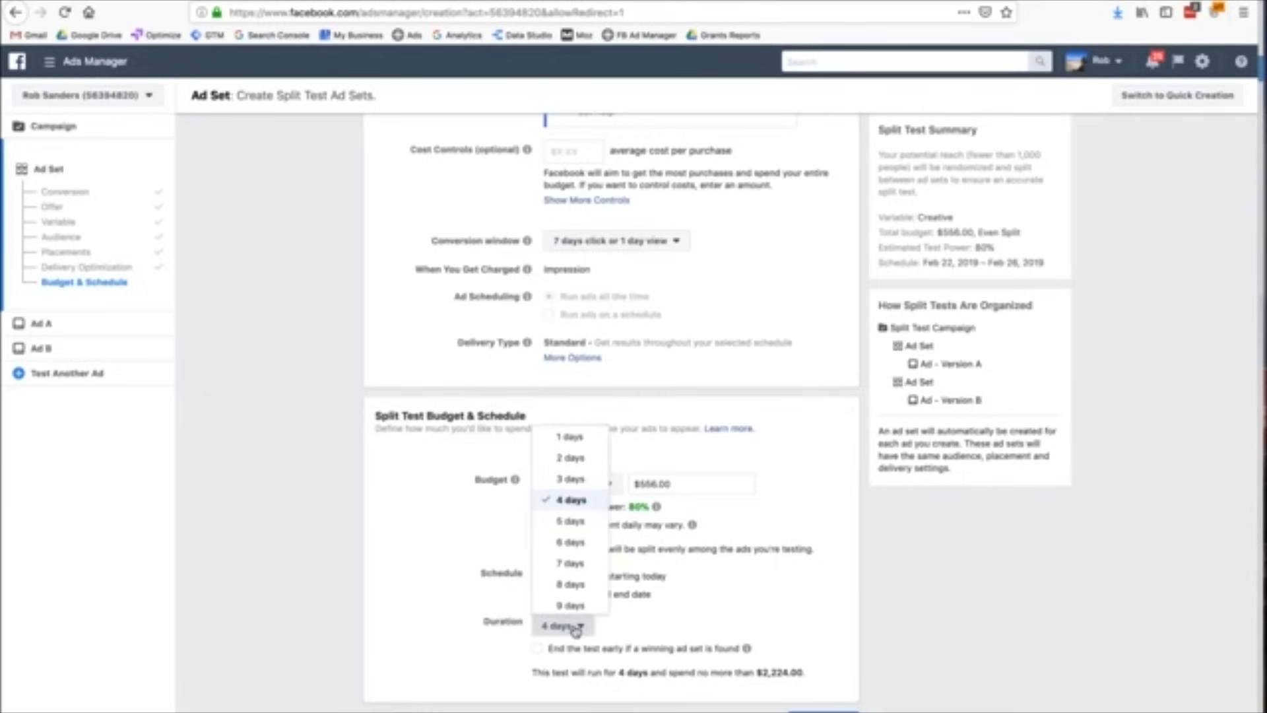
pyautogui.click(683, 620)
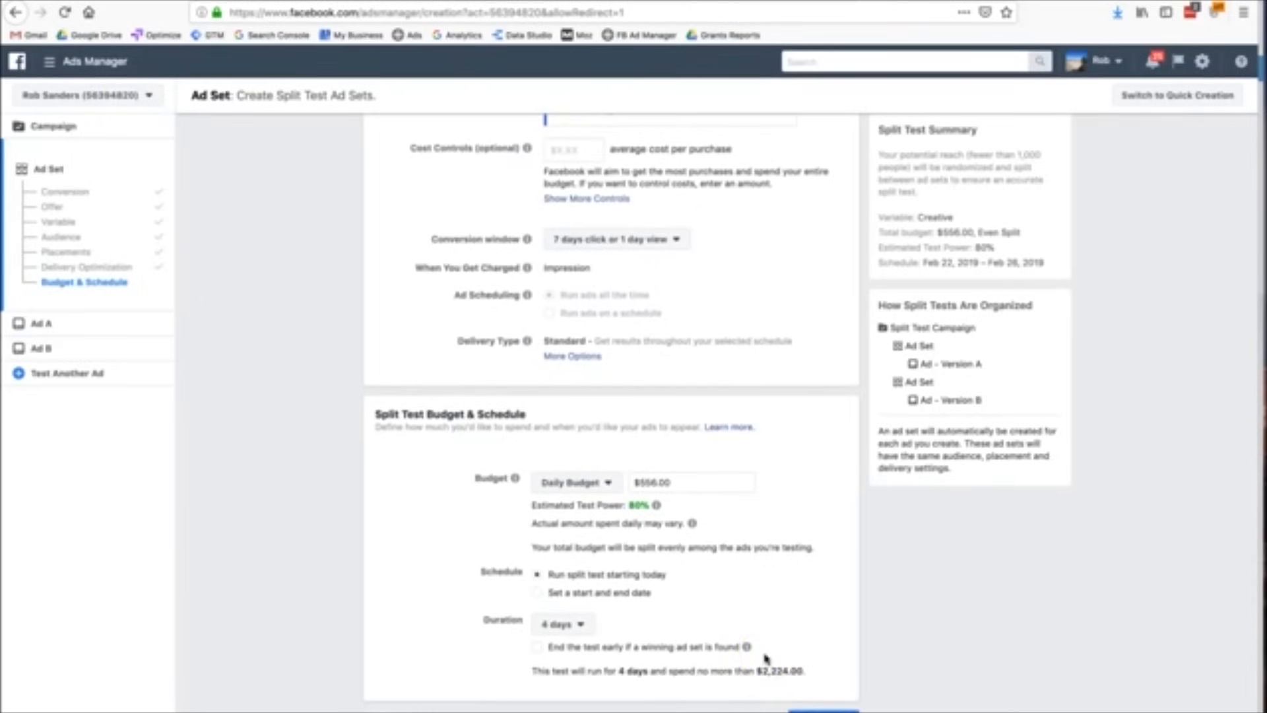
# Continue from the ad set to the Ad A setup and check its Ad Name field.
pyautogui.click(825, 710)
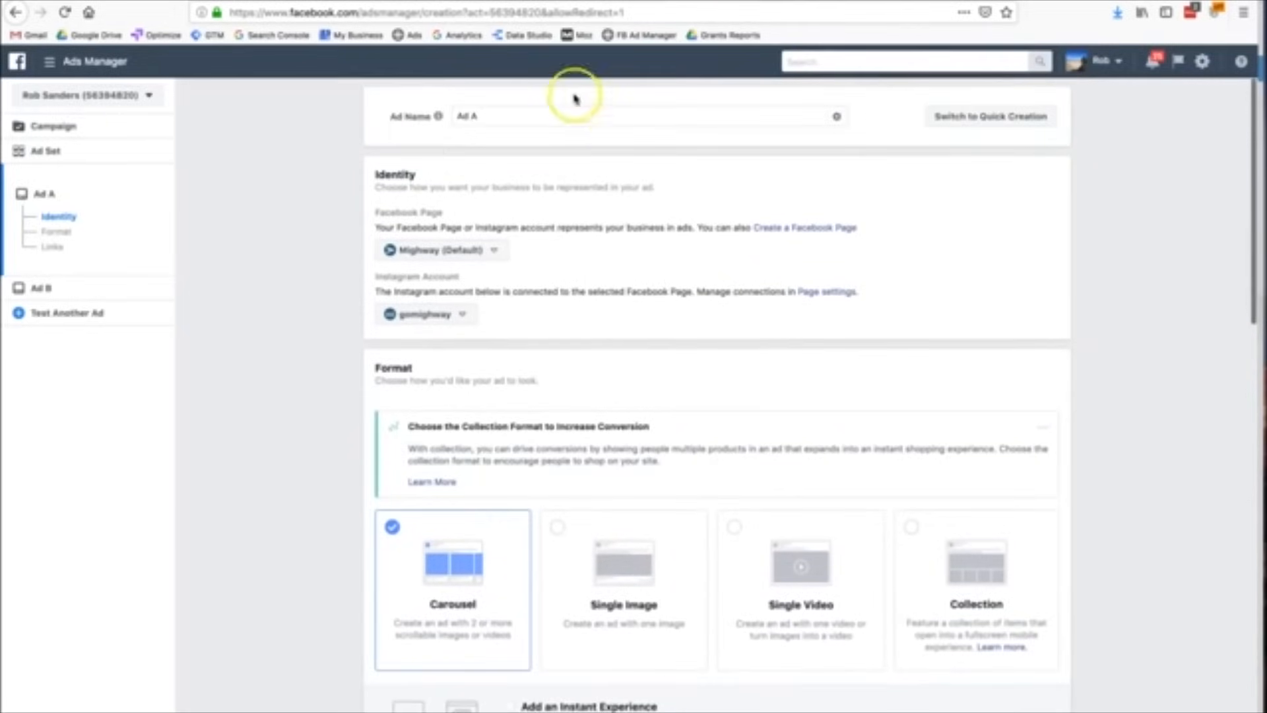
pyautogui.tripleClick(561, 113)
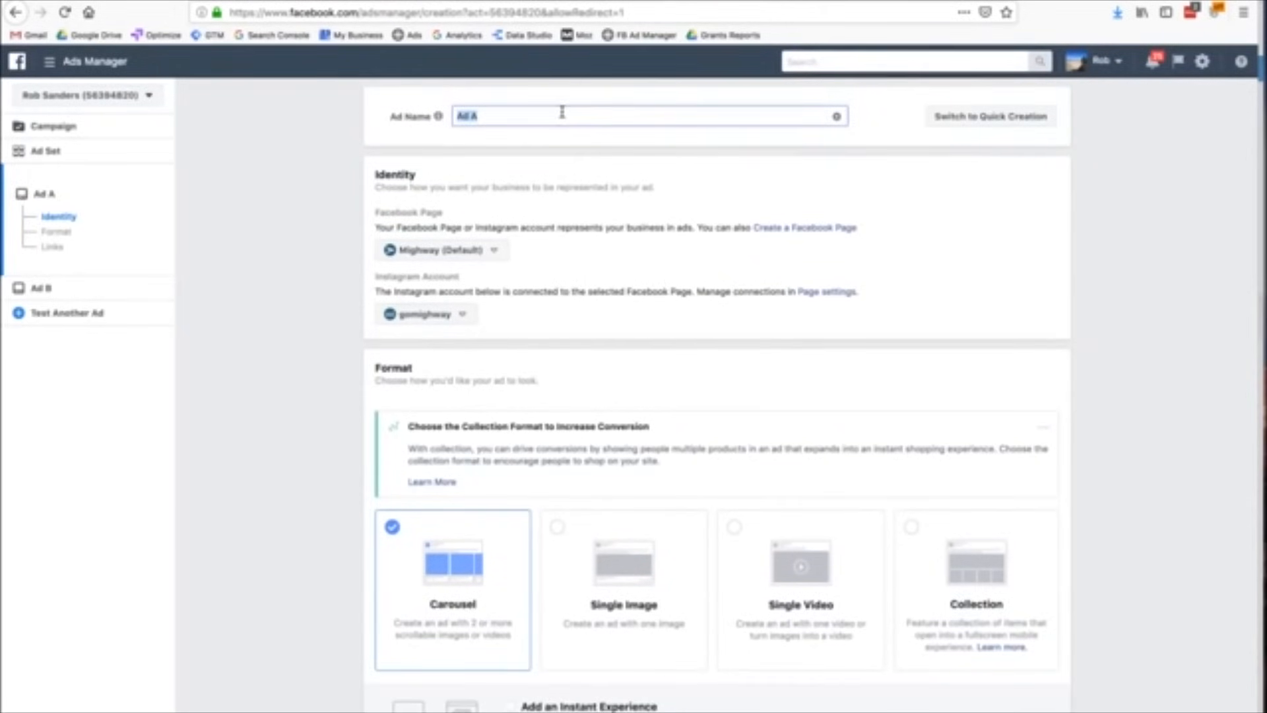
pyautogui.click(561, 113)
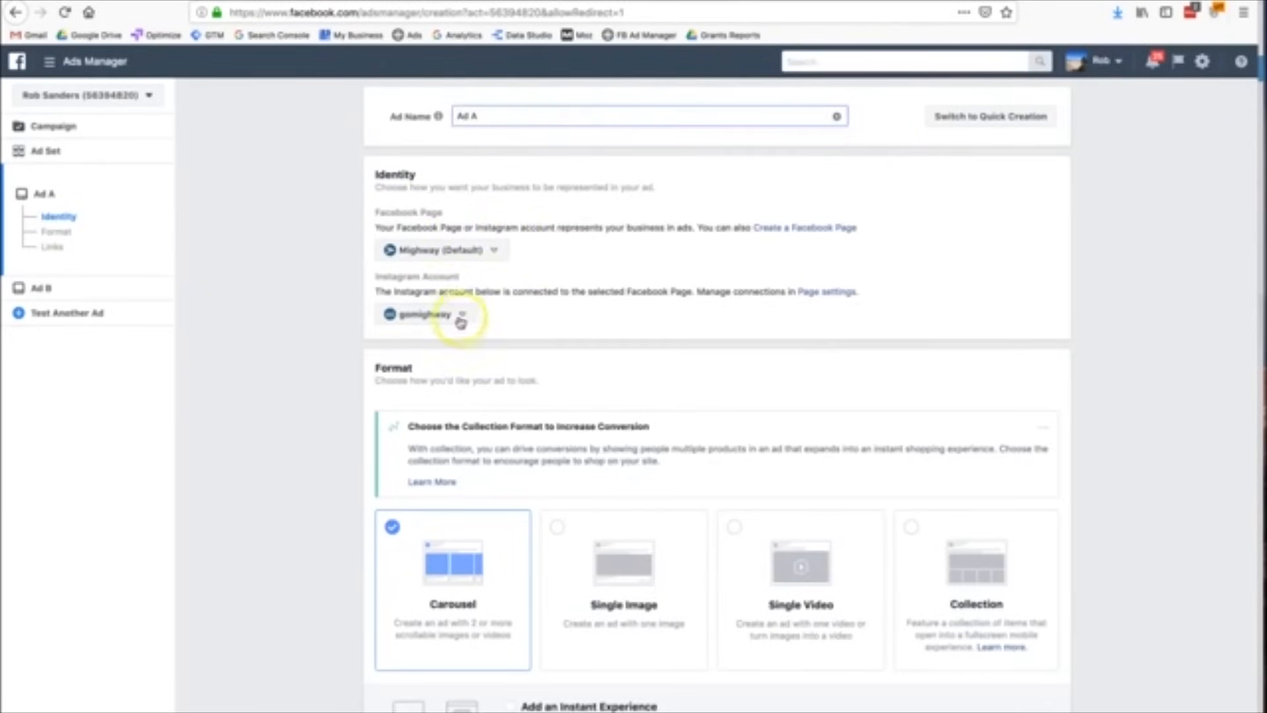
# Review the ad format choices for Ad A: Carousel, Single Image, Single Video and Collection.
pyautogui.scroll(-3, 535, 310)
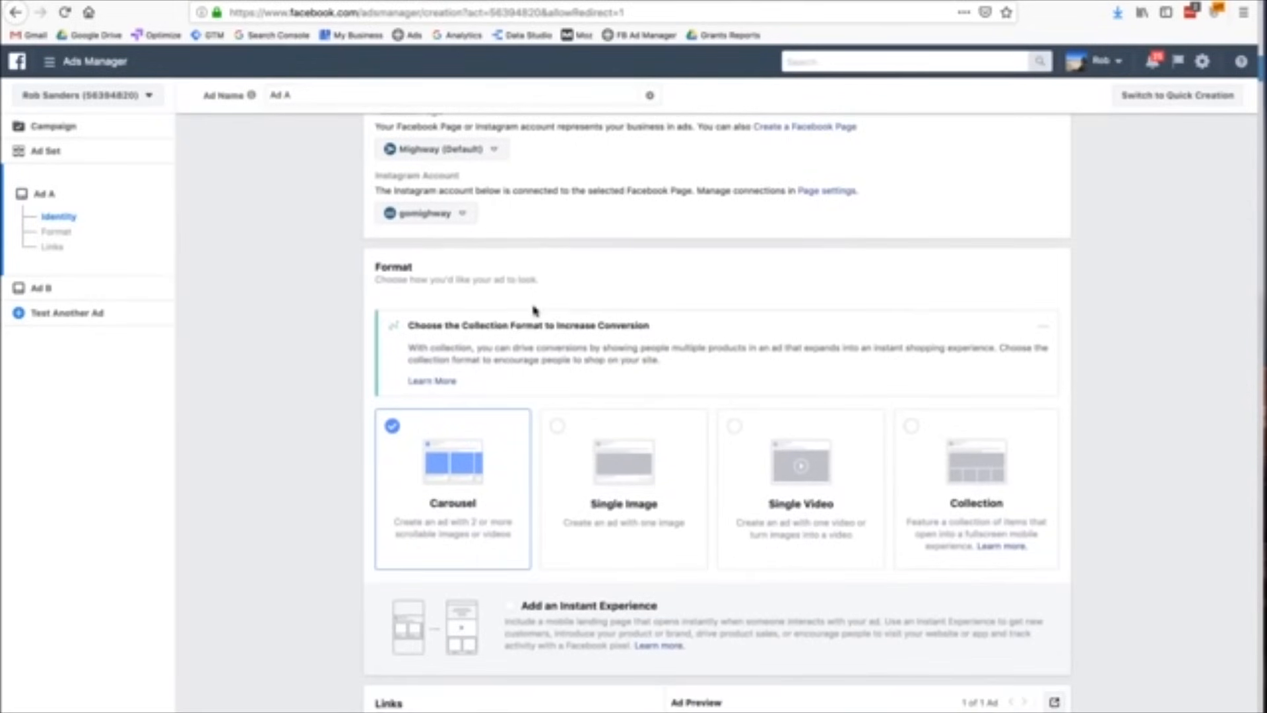
pyautogui.click(683, 584)
pyautogui.click(536, 547)
pyautogui.click(630, 506)
pyautogui.click(770, 505)
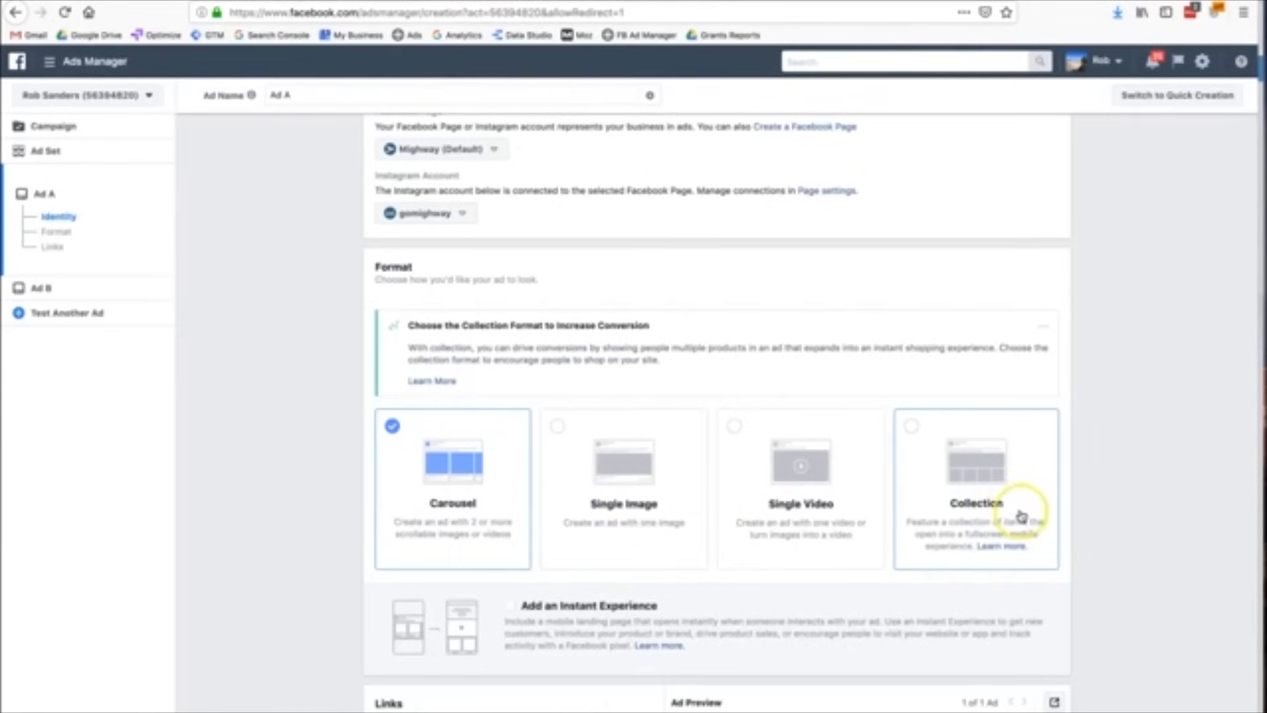
pyautogui.scroll(-5, 1021, 516)
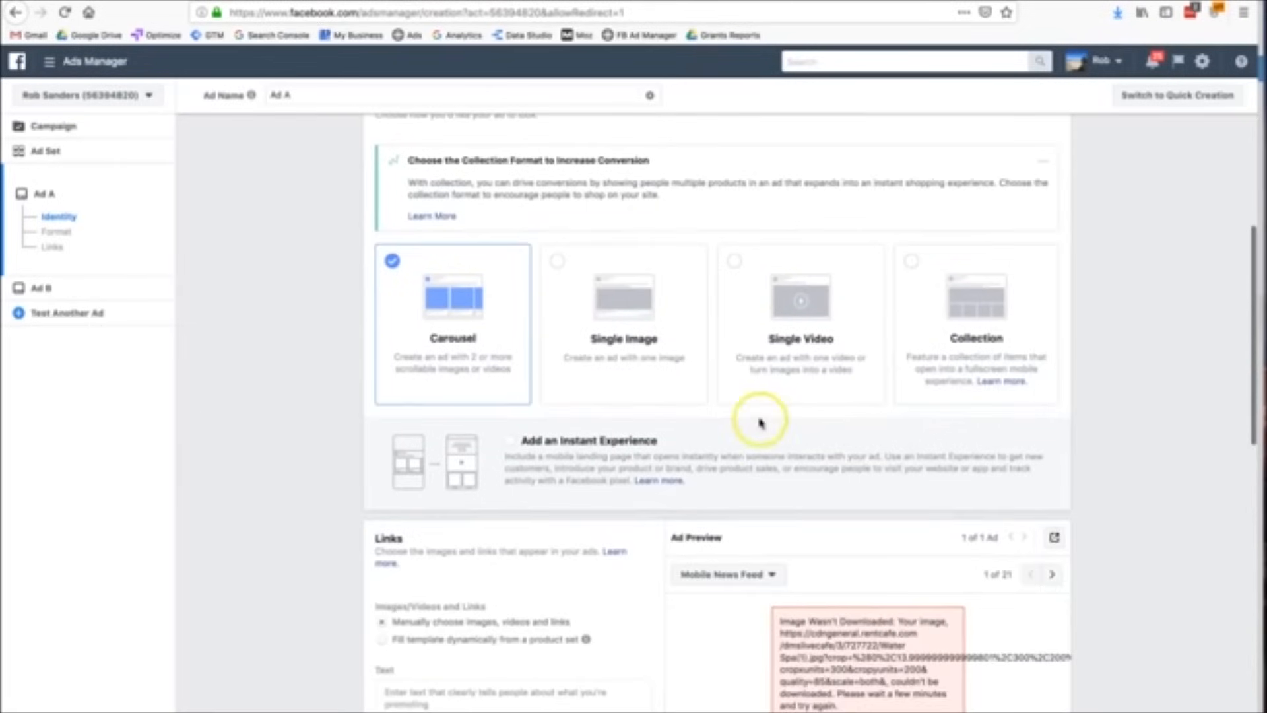
pyautogui.scroll(-2, 816, 404)
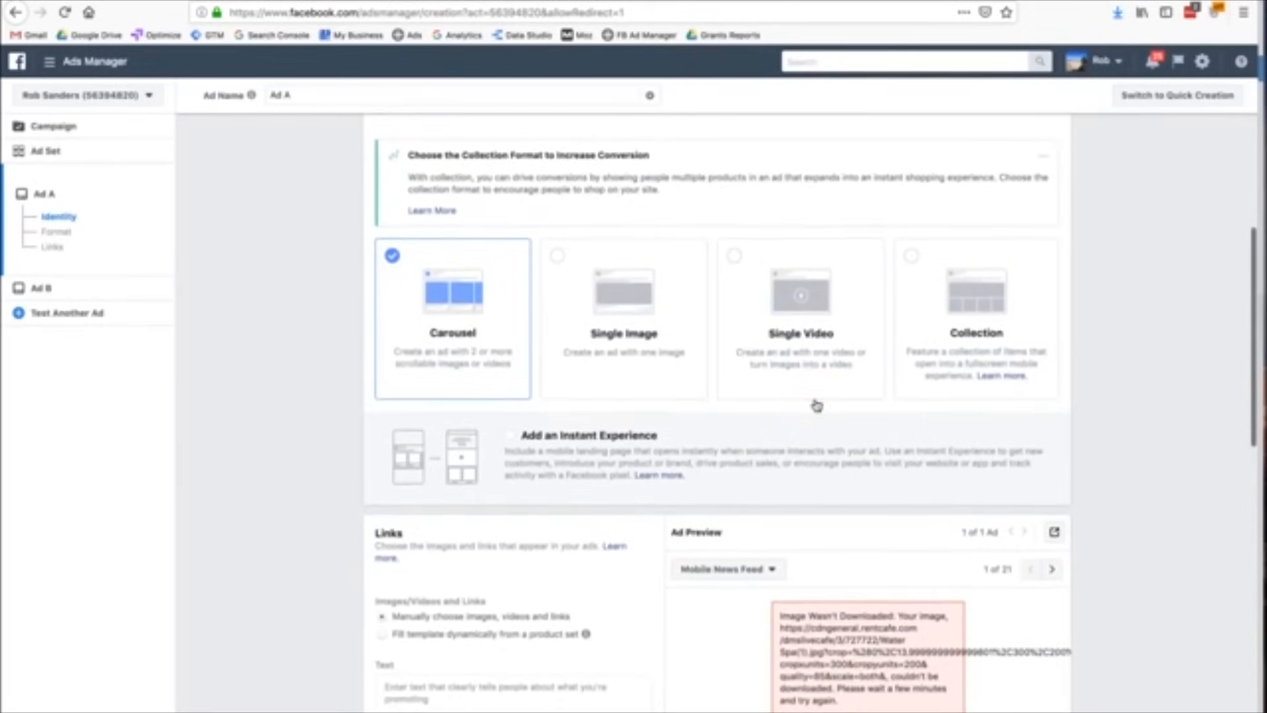
# Examine Ad A's Links section, covering how images, videos and links are chosen and the main Text field.
pyautogui.scroll(-2, 816, 404)
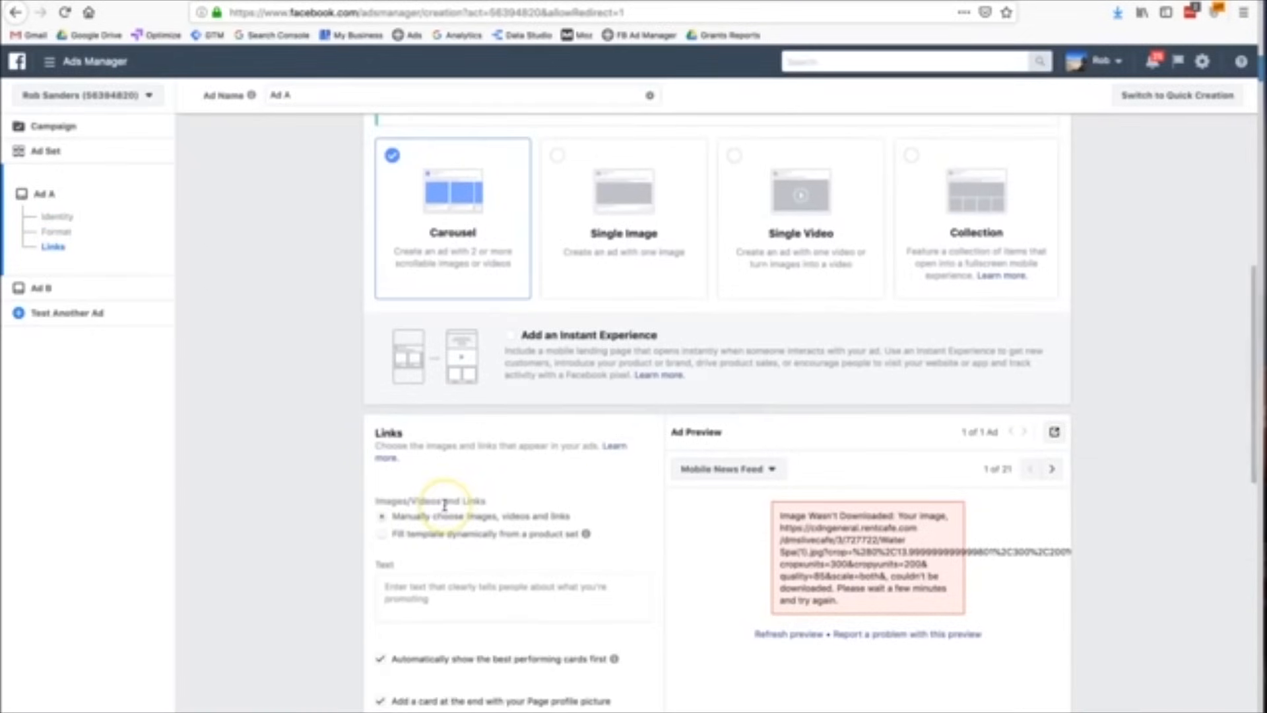
pyautogui.scroll(-1, 444, 504)
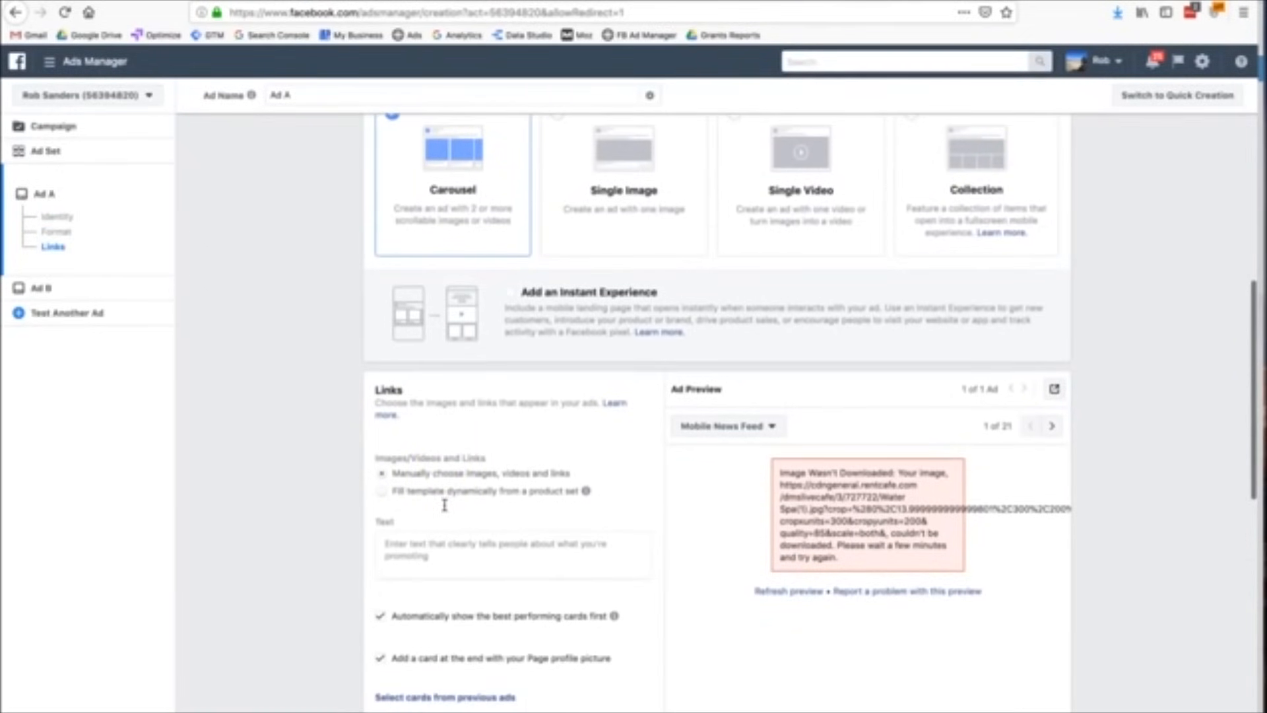
pyautogui.scroll(-3, 444, 505)
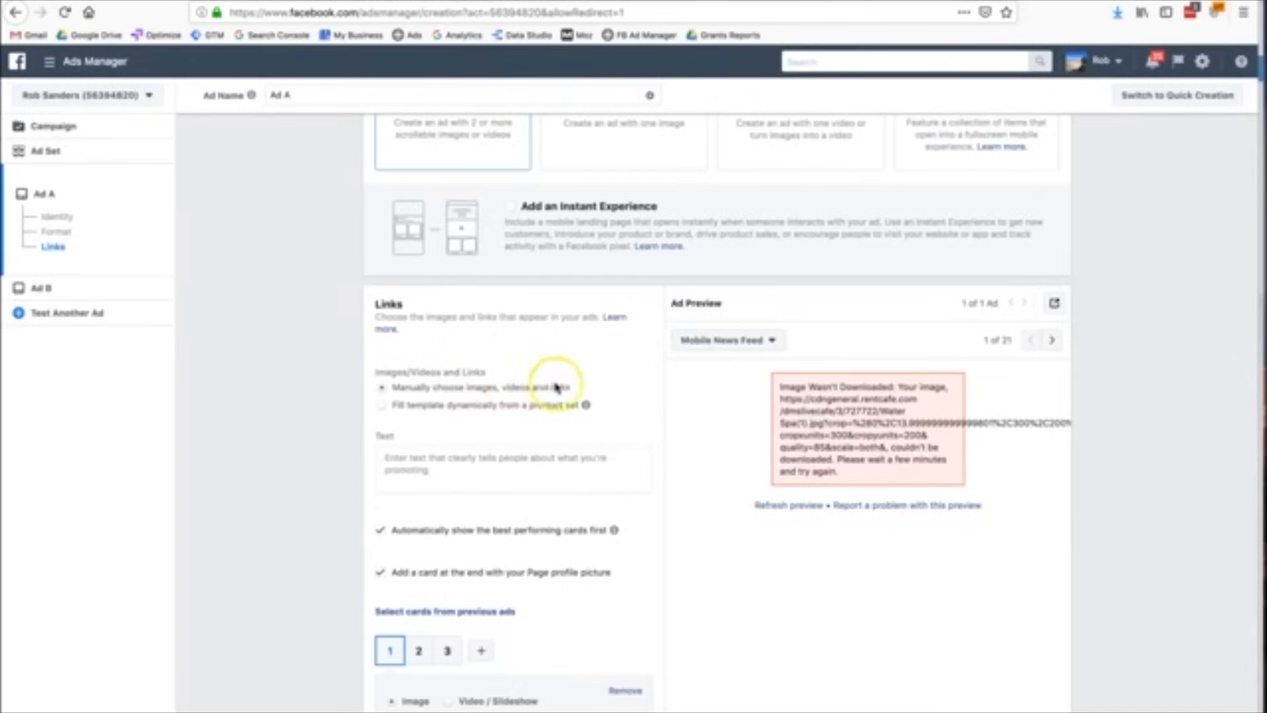
pyautogui.scroll(-1, 608, 546)
pyautogui.scroll(-3, 611, 551)
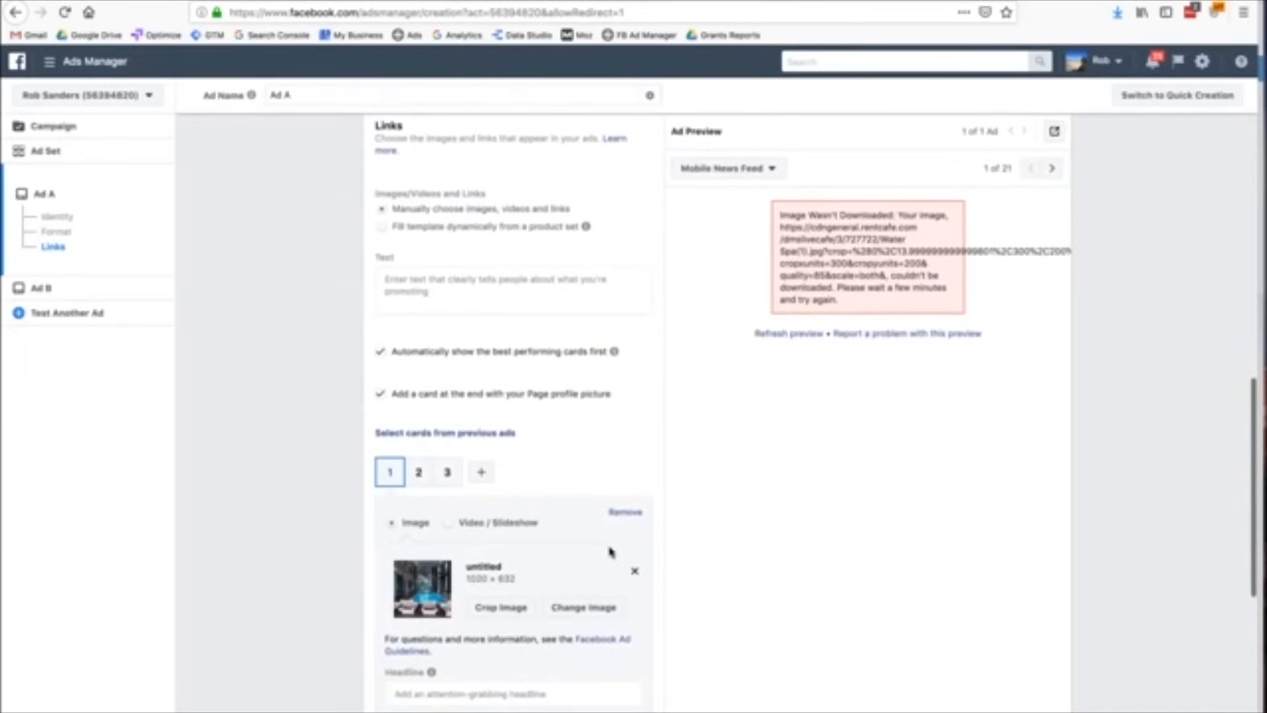
pyautogui.click(528, 306)
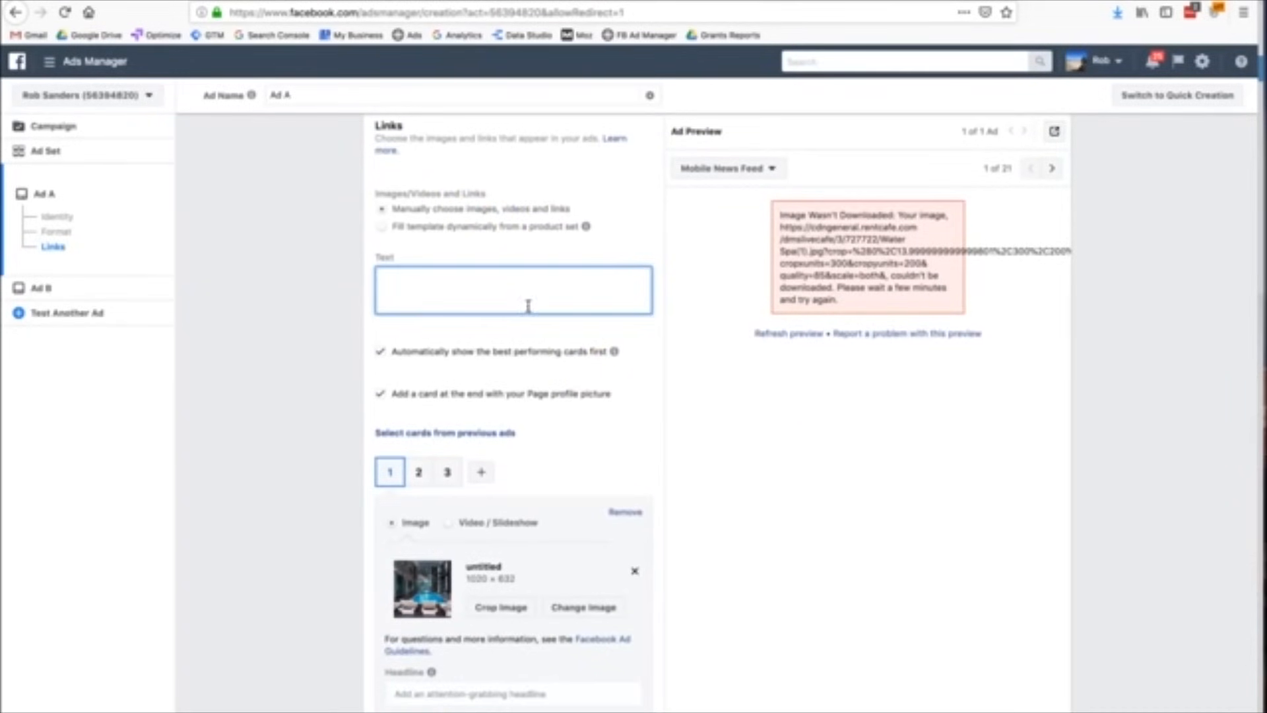
# Inspect the first carousel card's Headline, Description and Destination URL fields and the See More and Call To Action settings beneath them.
pyautogui.scroll(-2, 528, 305)
pyautogui.scroll(-2, 528, 305)
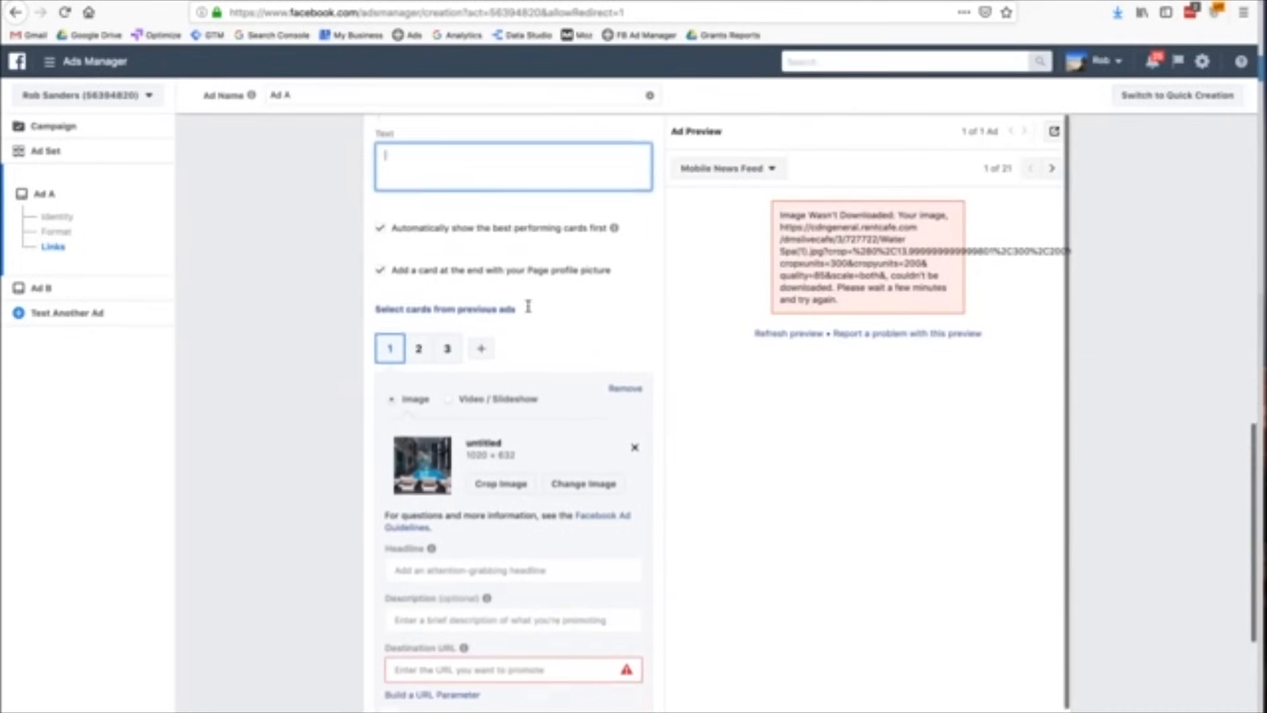
pyautogui.click(583, 486)
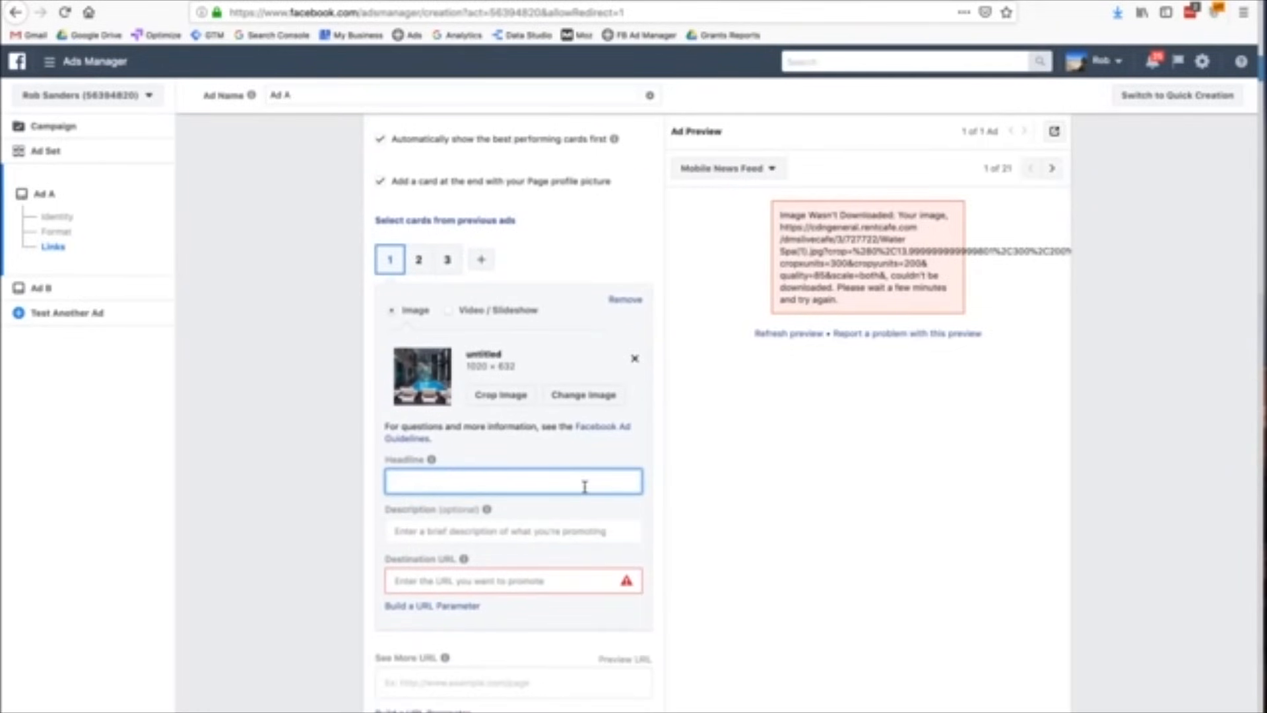
pyautogui.click(572, 532)
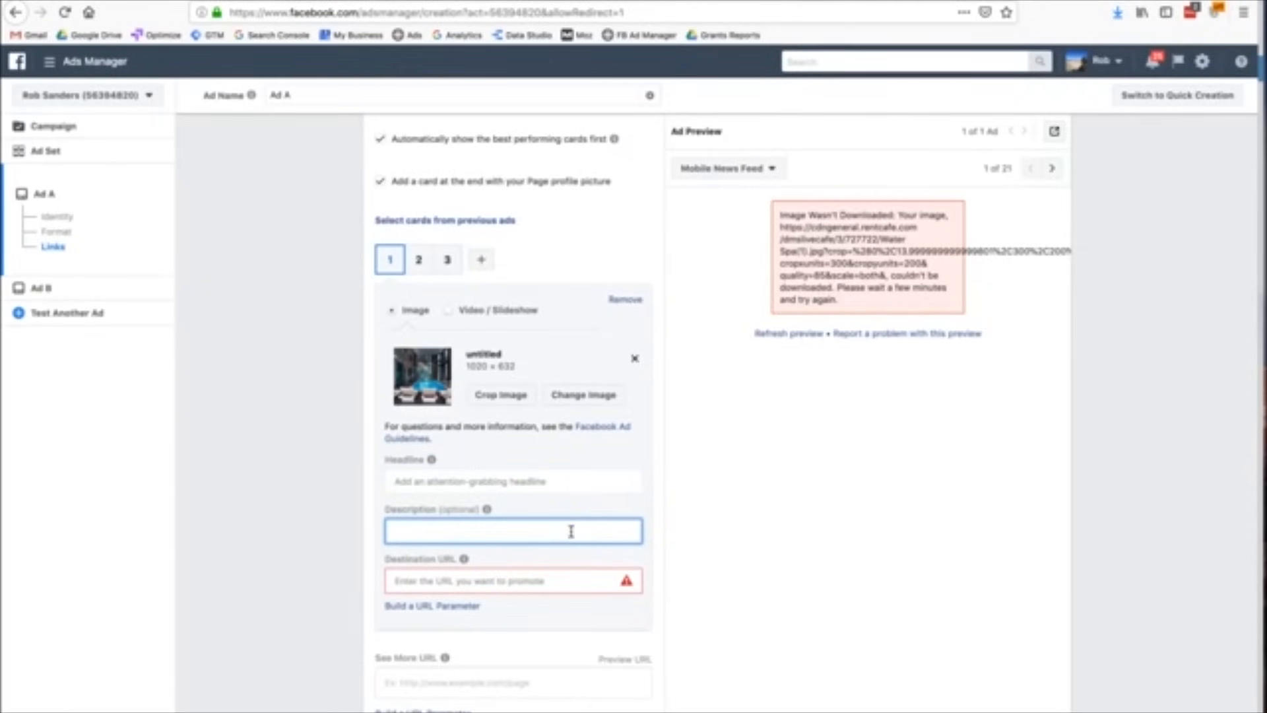
pyautogui.click(561, 482)
pyautogui.scroll(-1, 571, 534)
pyautogui.click(572, 534)
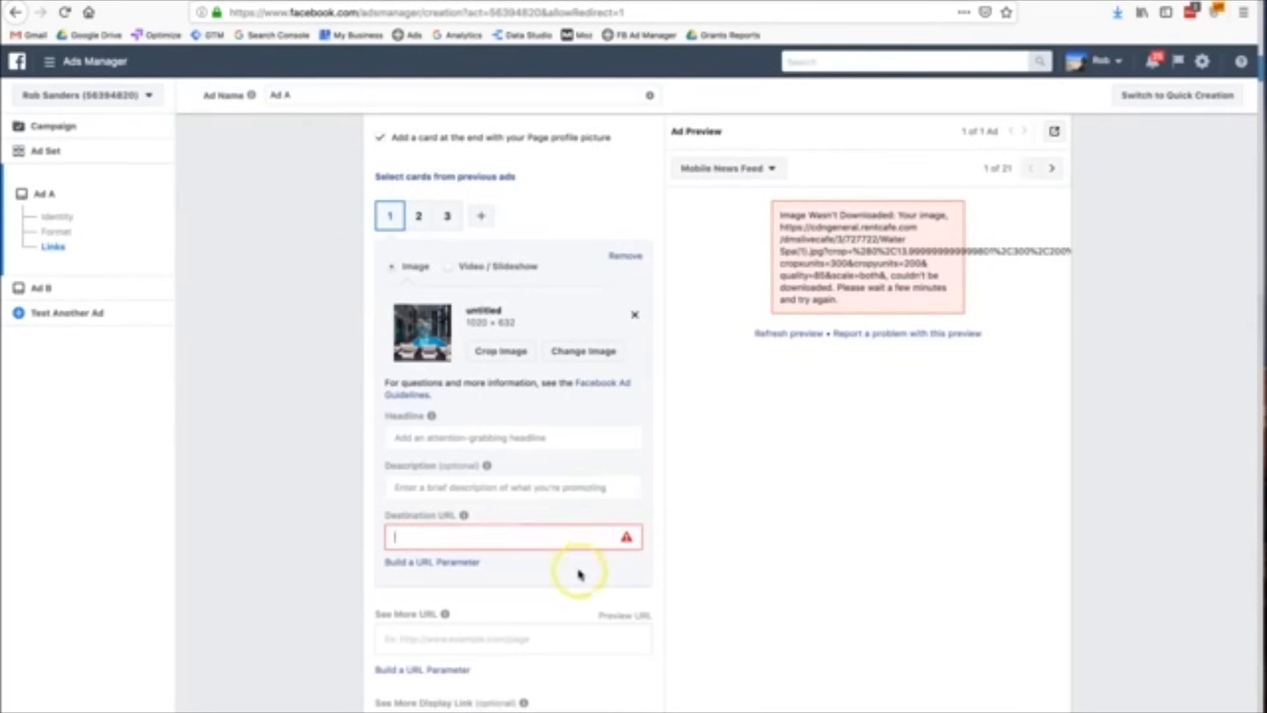
pyautogui.scroll(-3, 580, 575)
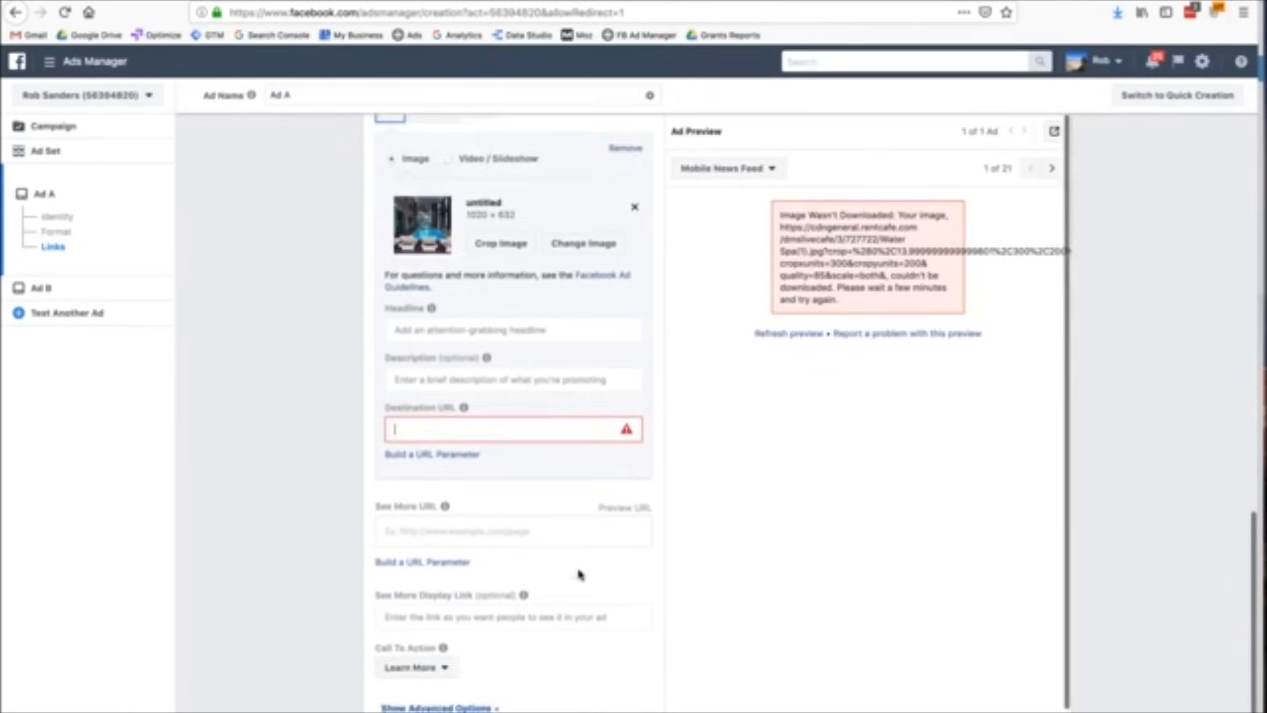
# Set the first carousel card's headline to "Come check out our new product".
pyautogui.click(886, 446)
pyautogui.scroll(6, 886, 446)
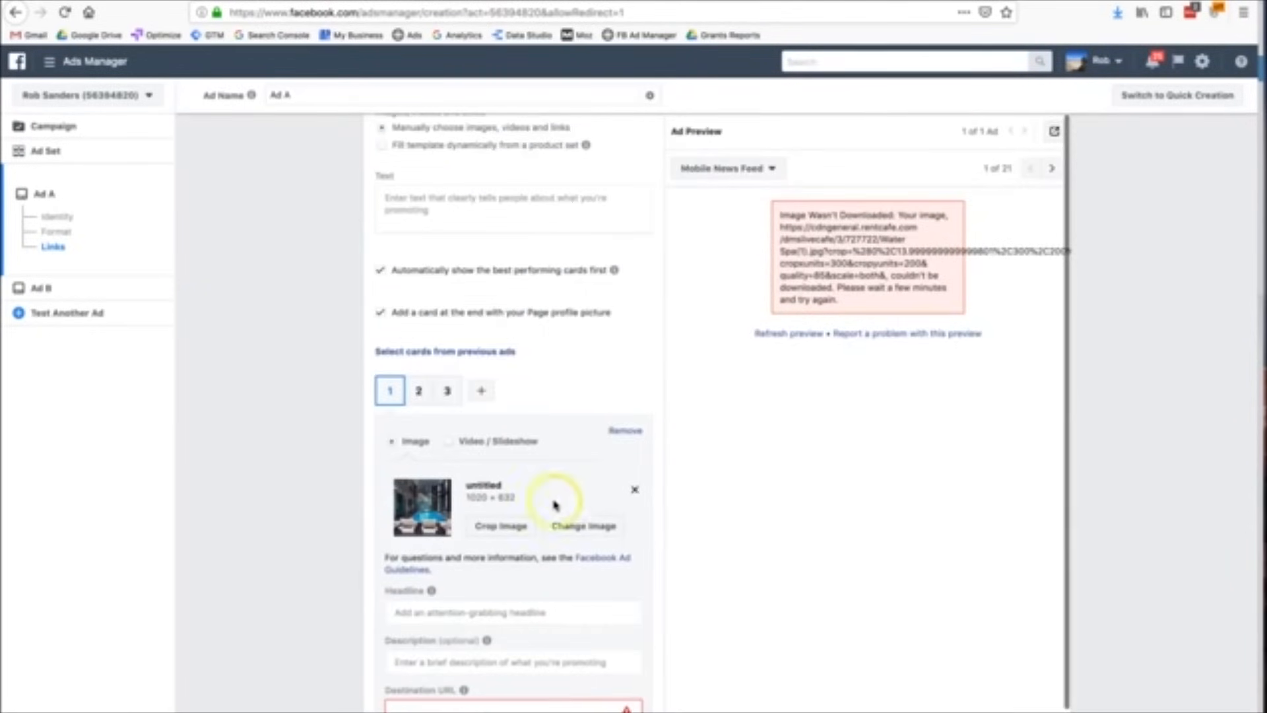
pyautogui.click(421, 518)
pyautogui.scroll(-2, 554, 600)
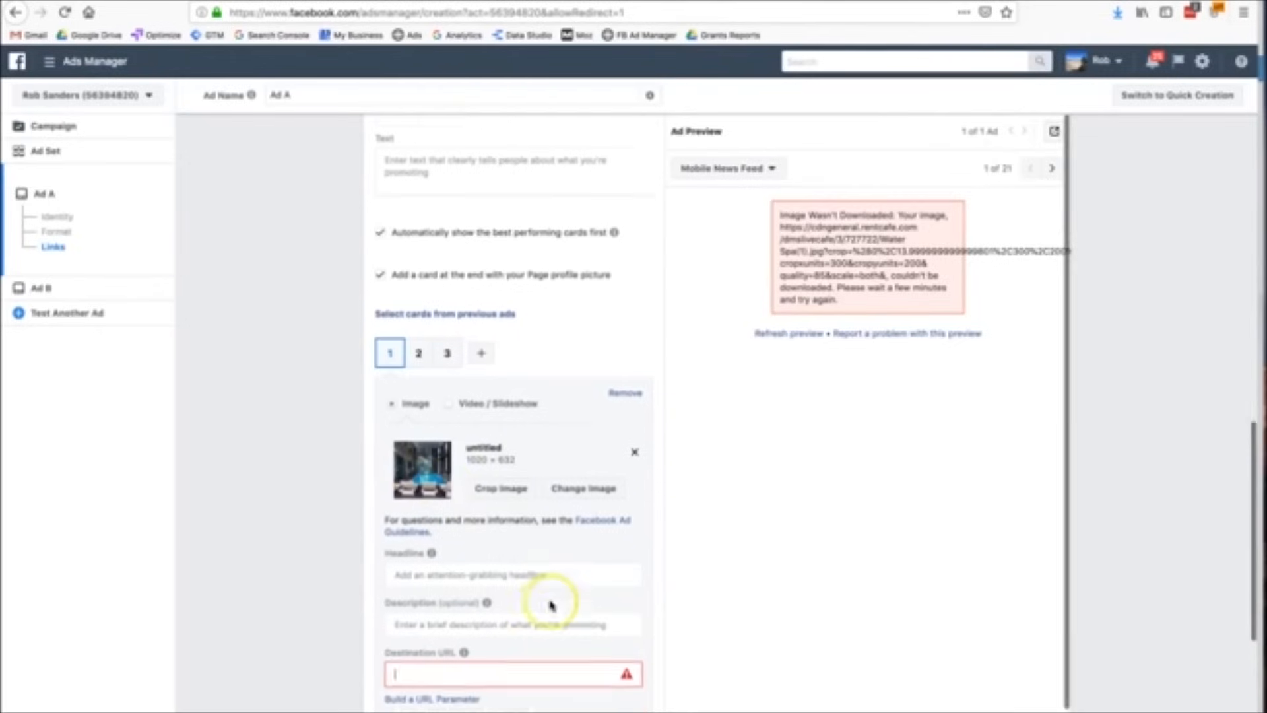
pyautogui.click(541, 505)
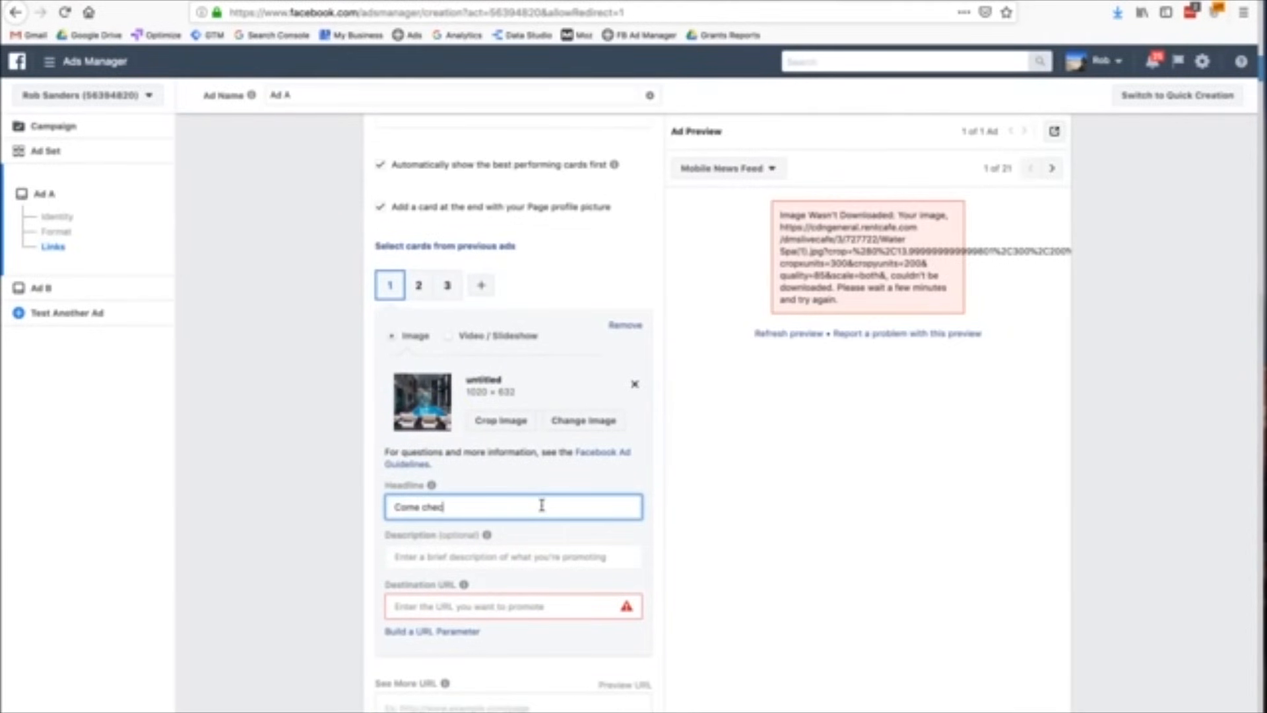
pyautogui.write('Come check out our ne')
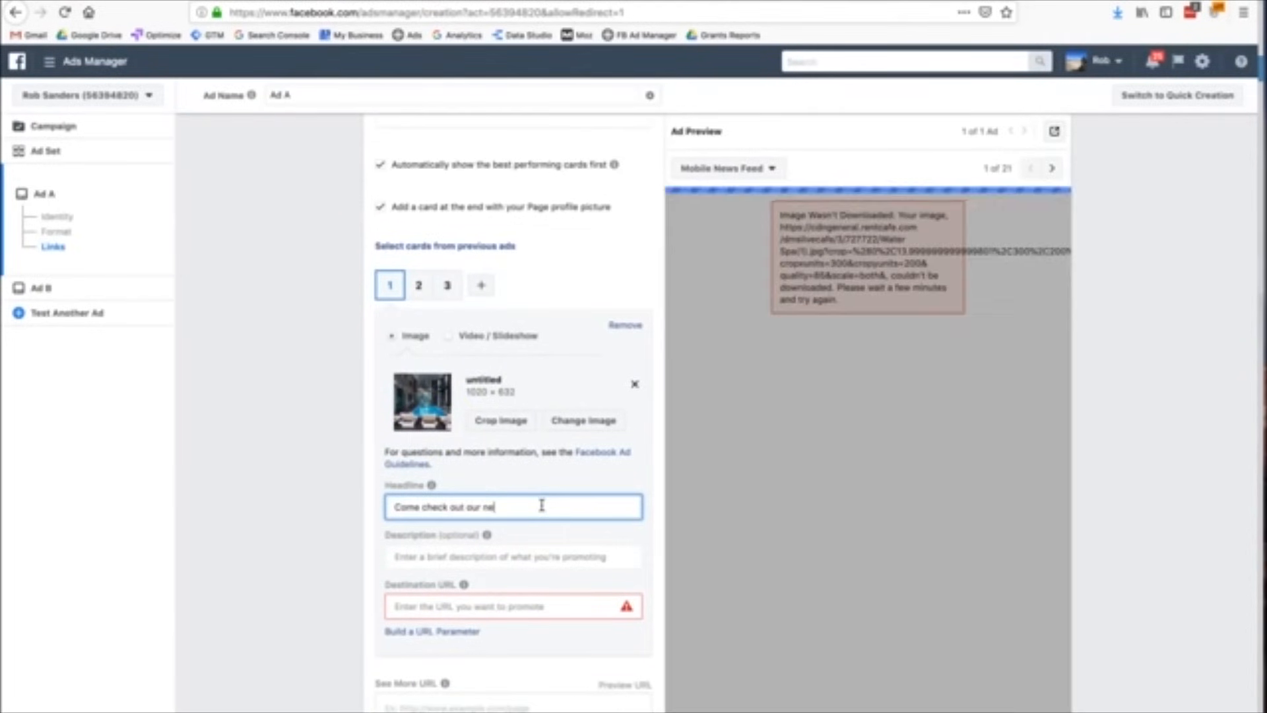
pyautogui.write('w product')
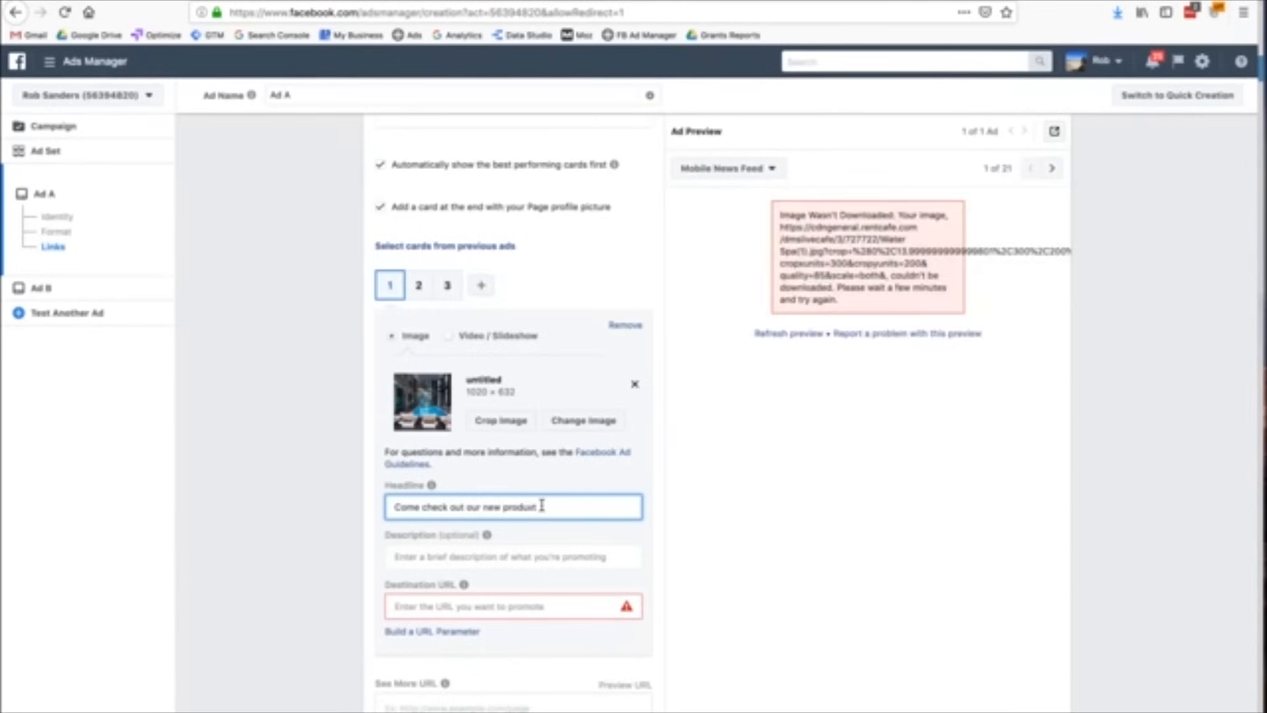
# Switch the Ad Preview placement to Desktop Right Column.
pyautogui.scroll(3, 764, 354)
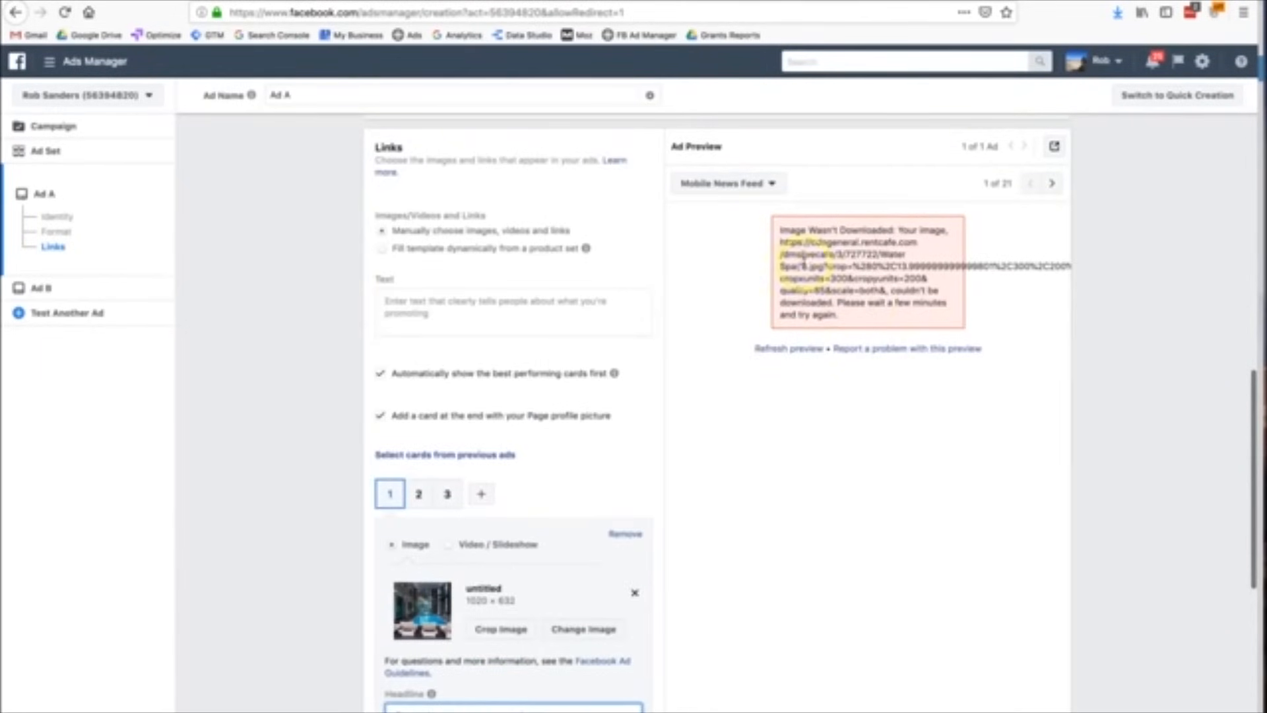
pyautogui.scroll(-2, 751, 454)
pyautogui.click(444, 470)
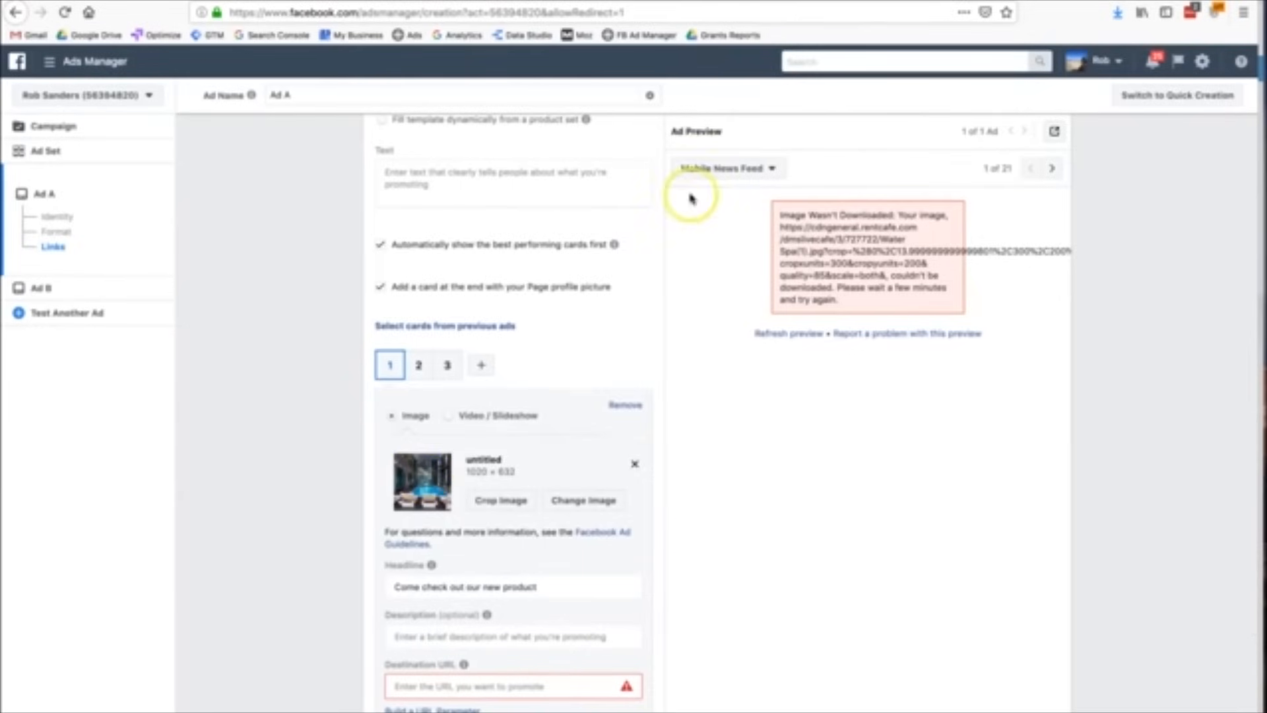
pyautogui.click(708, 168)
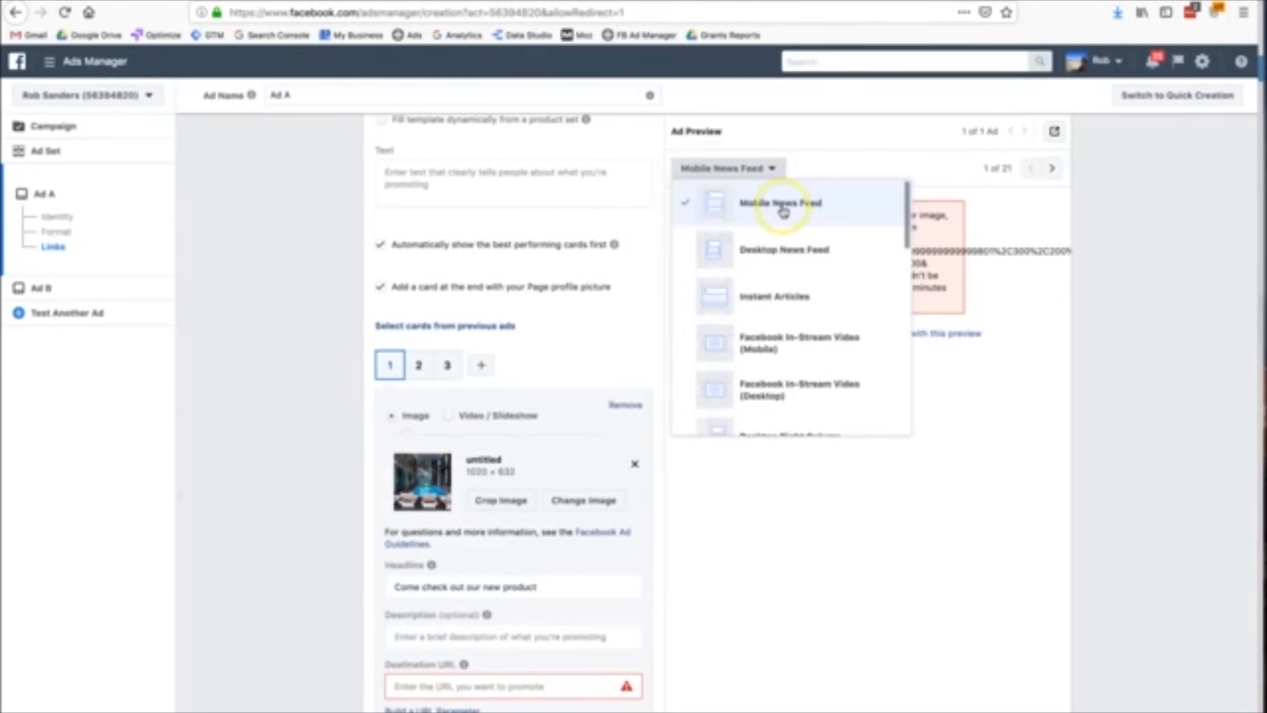
pyautogui.scroll(-2, 782, 311)
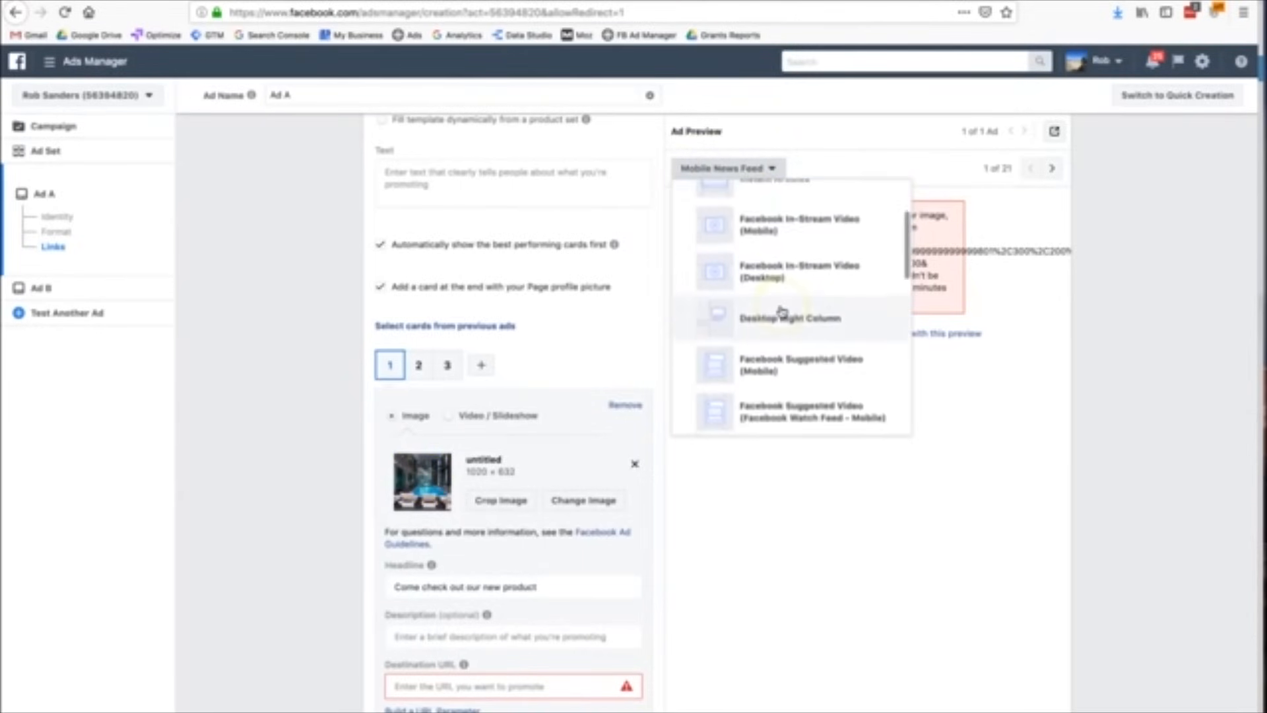
pyautogui.click(782, 312)
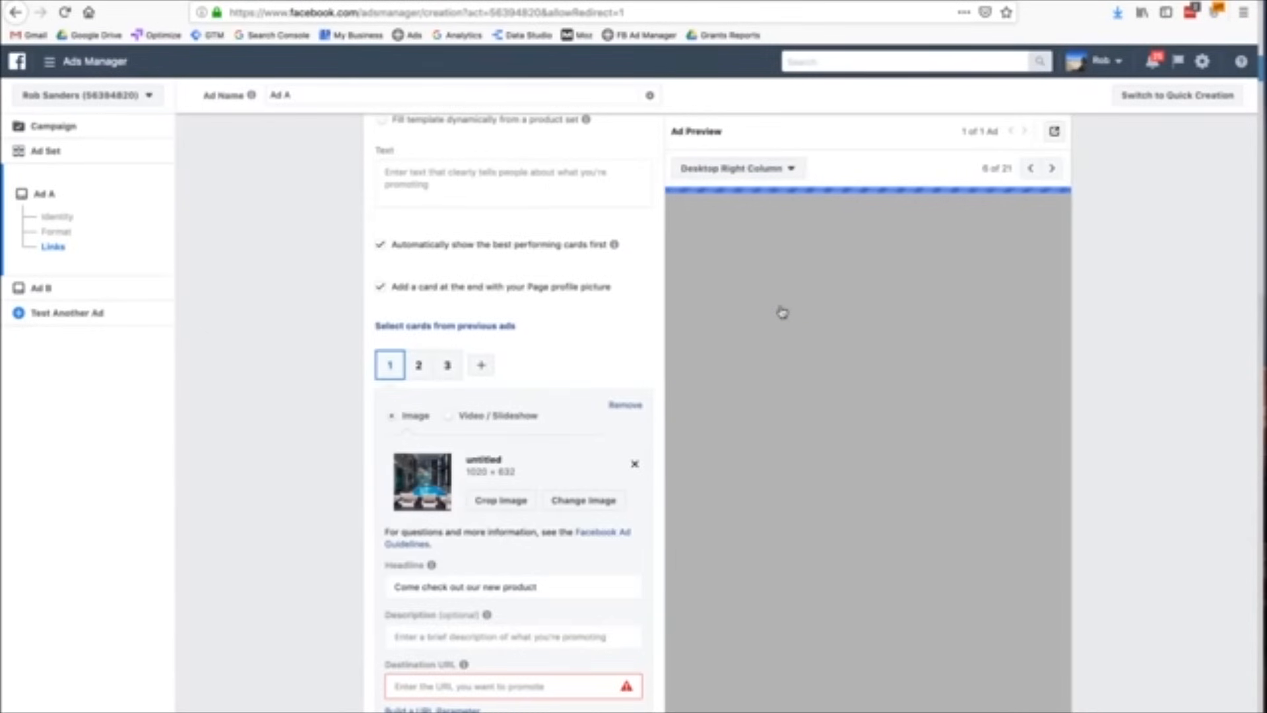
# Change the first carousel card's image in Ad A to slider03-1024x684.jpg from the account's image assets.
pyautogui.scroll(-2, 479, 392)
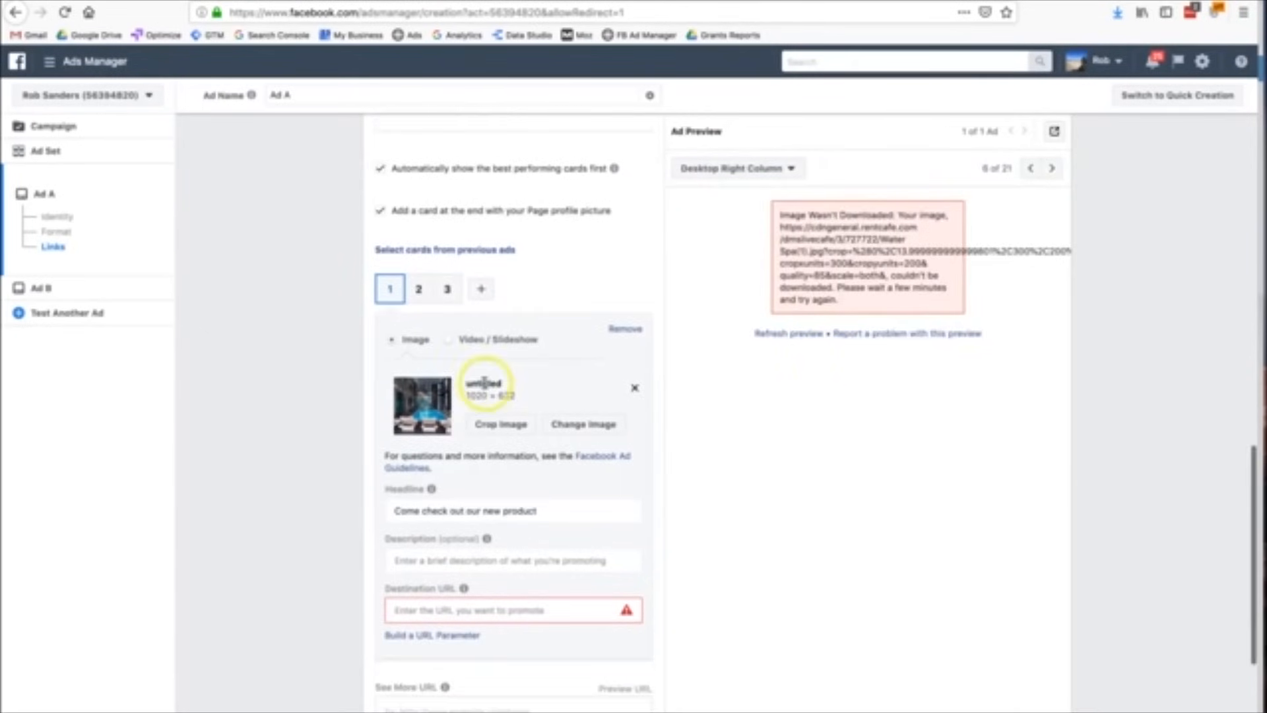
pyautogui.click(573, 429)
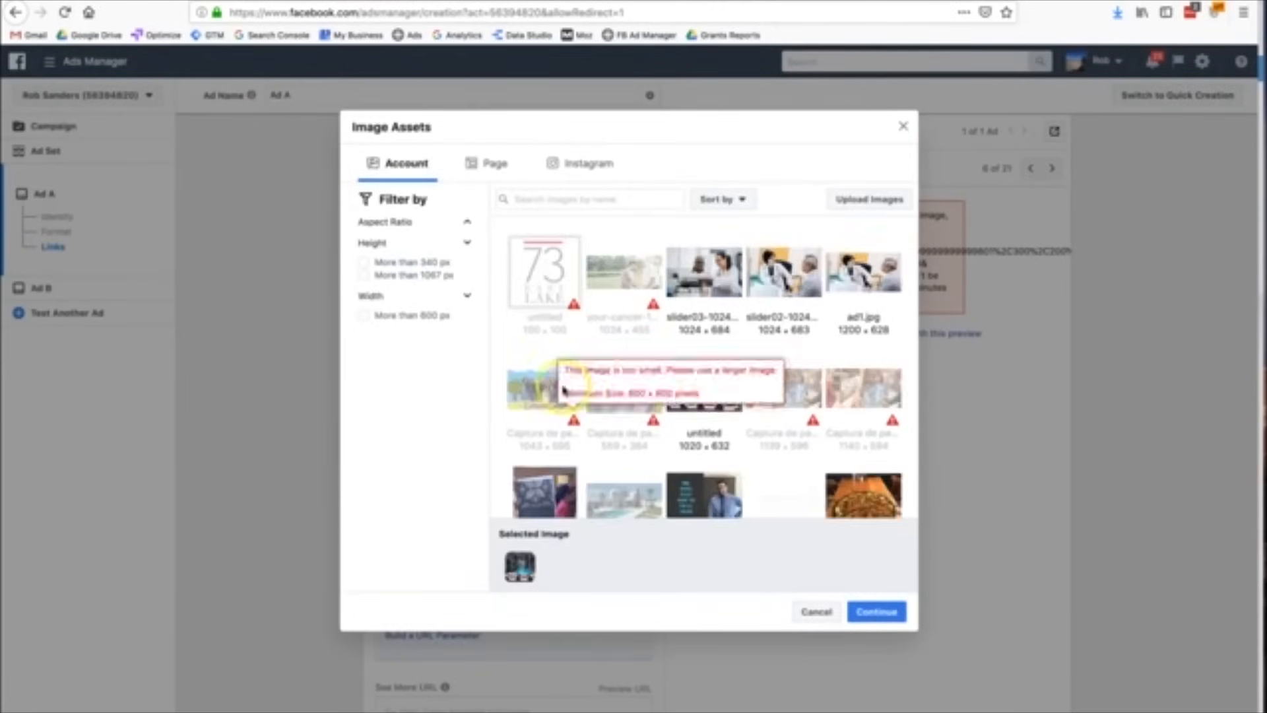
pyautogui.click(881, 612)
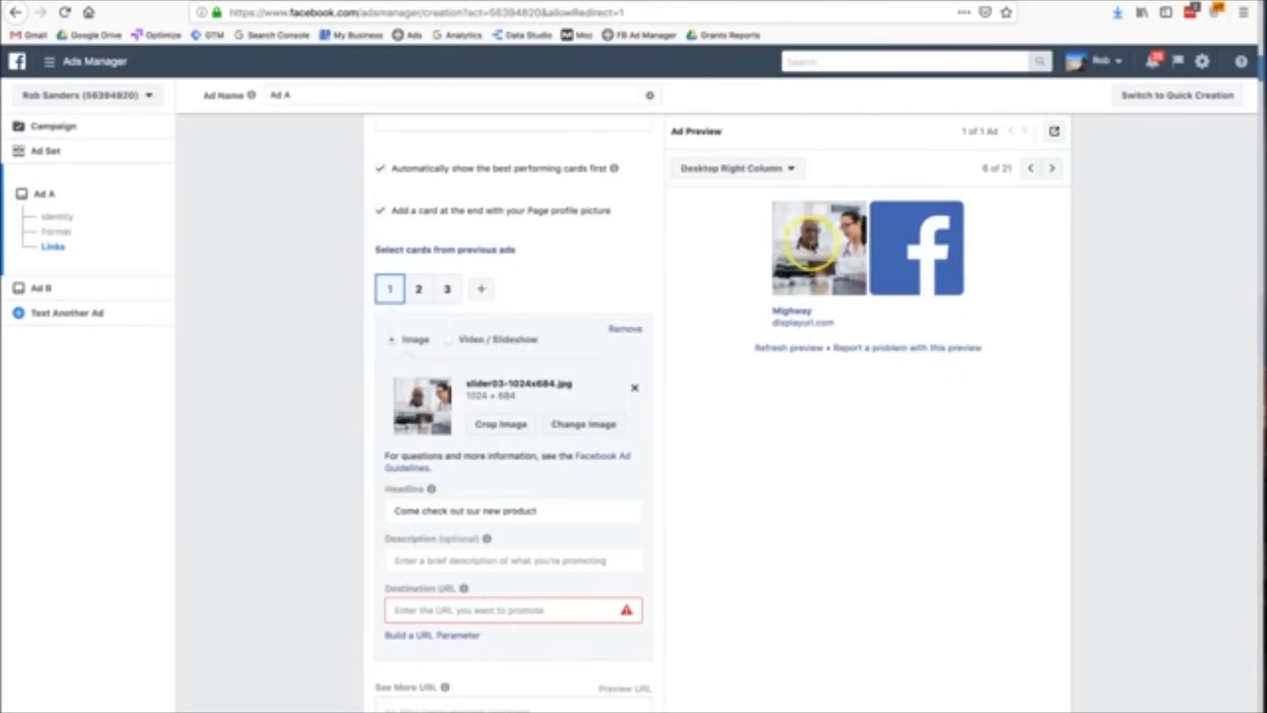
# Switch the Ad Preview placement to Facebook Stories.
pyautogui.tripleClick(443, 514)
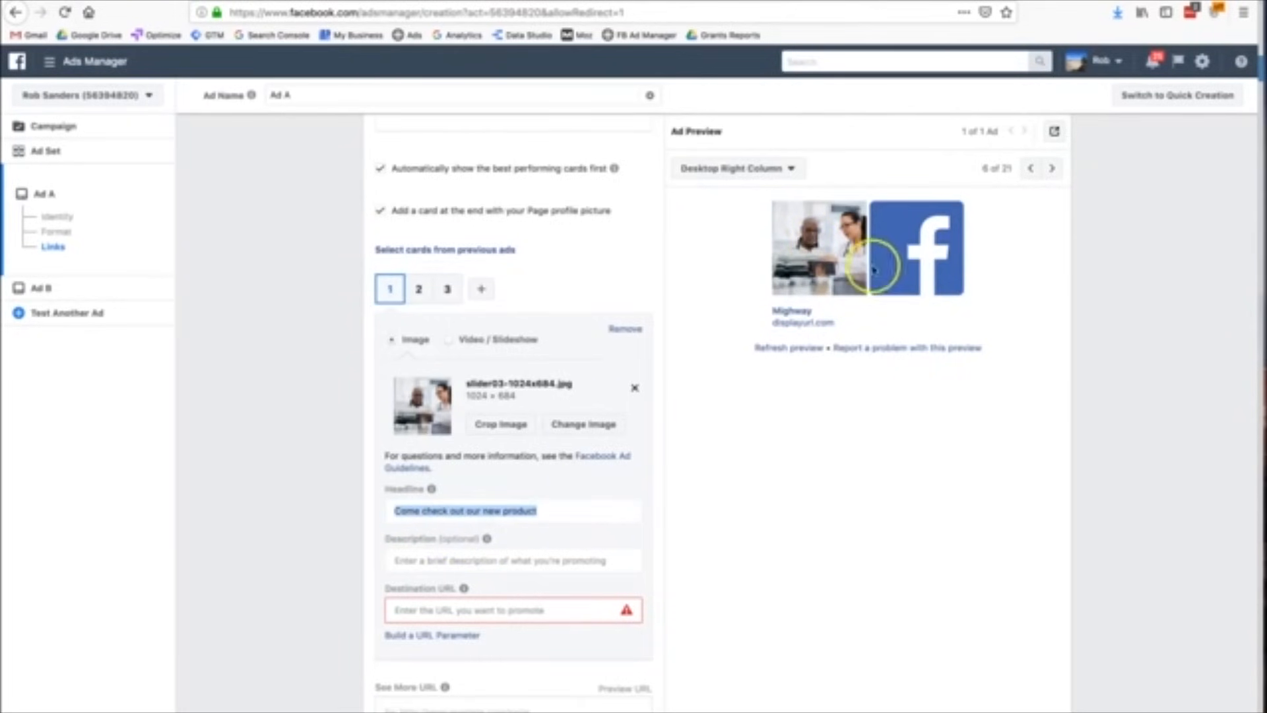
pyautogui.click(741, 170)
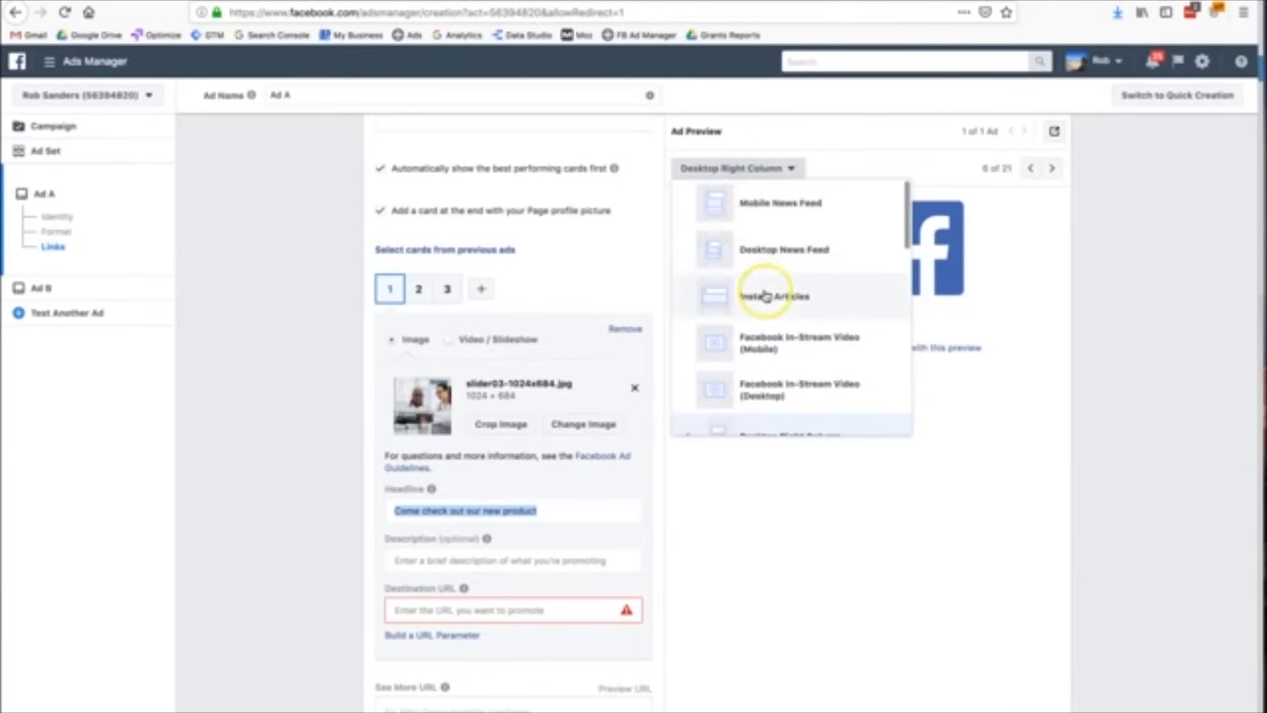
pyautogui.scroll(-2, 765, 294)
pyautogui.scroll(-3, 791, 424)
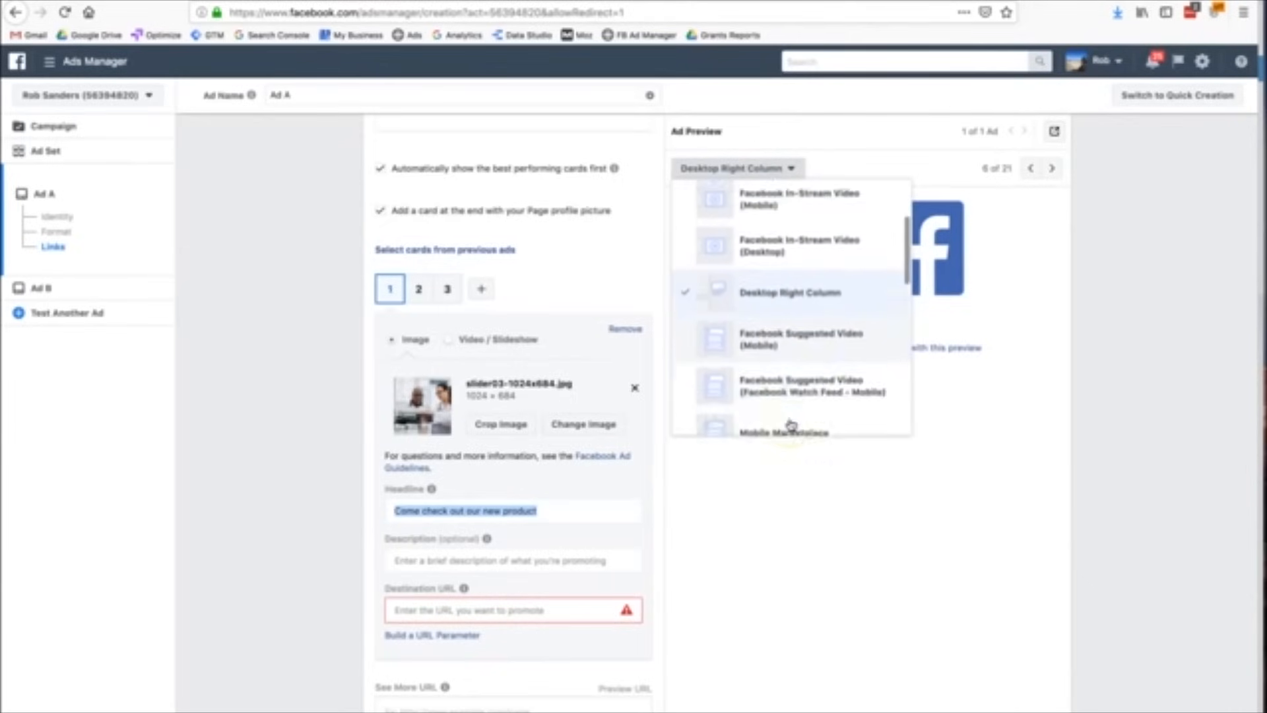
pyautogui.click(790, 396)
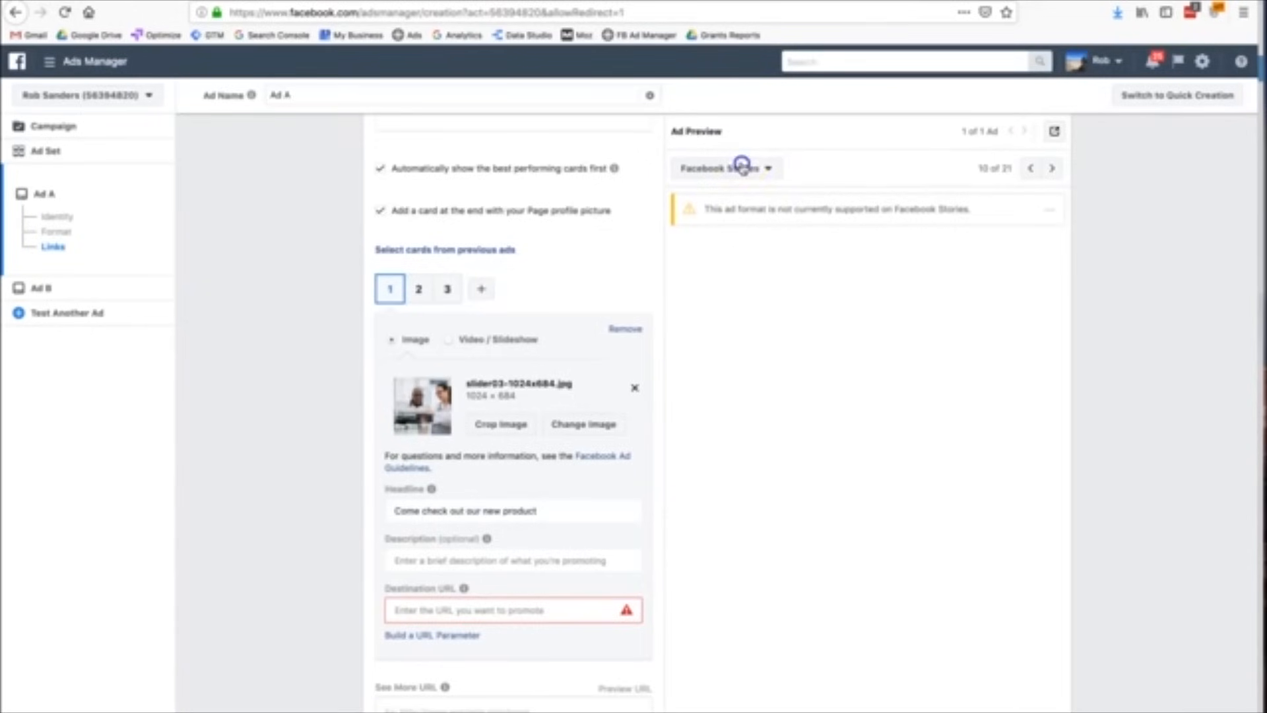
# Switch the Ad Preview placement to Instant Articles and check how the first card's headline displays in it.
pyautogui.click(742, 168)
pyautogui.scroll(3, 765, 291)
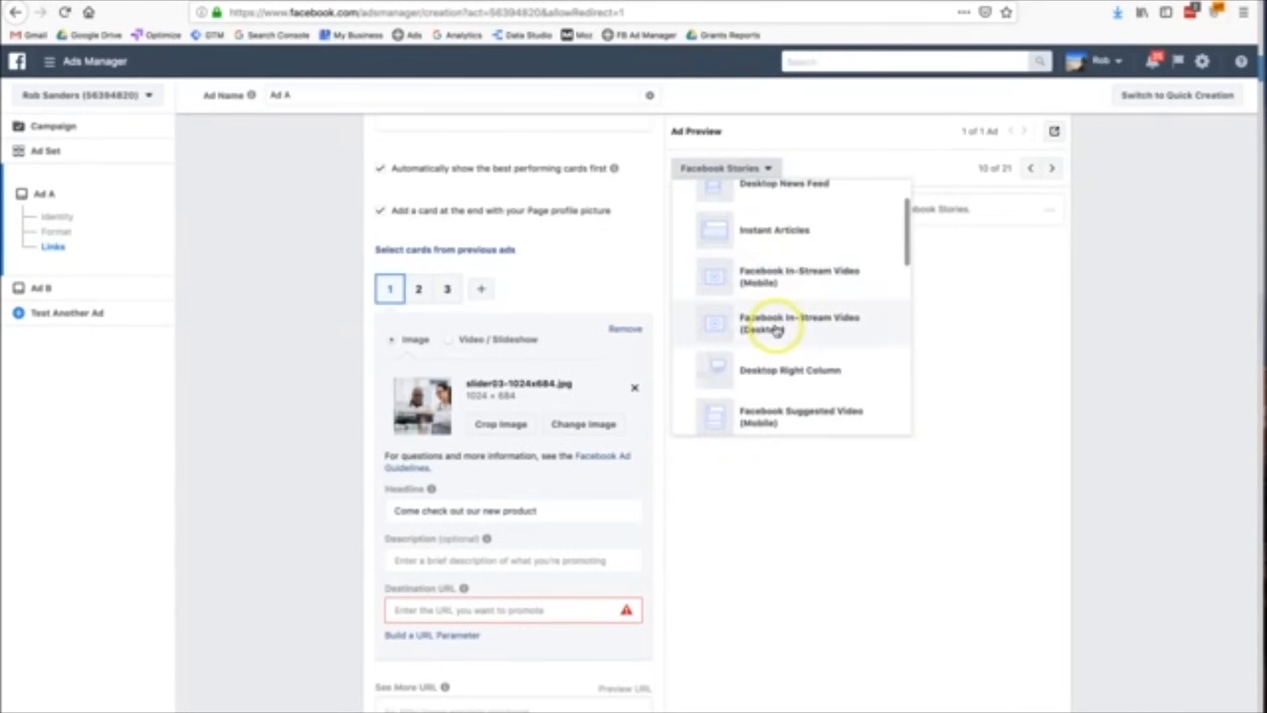
pyautogui.scroll(2, 767, 237)
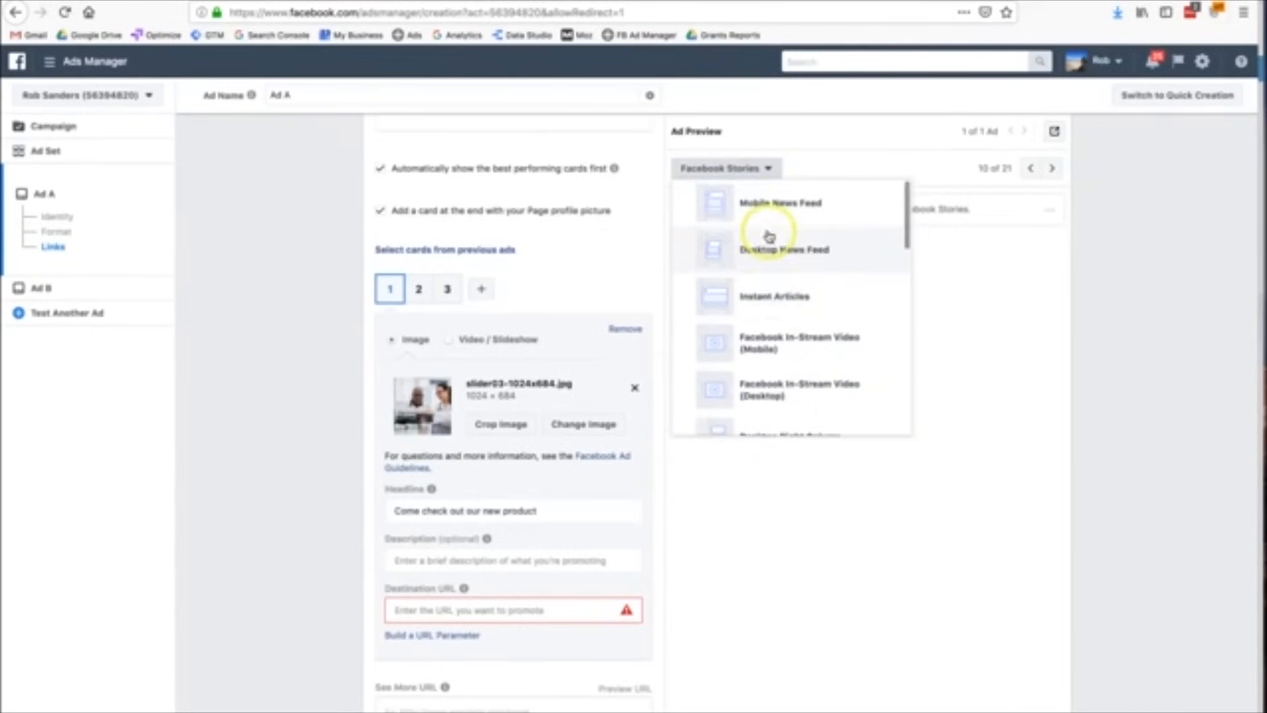
pyautogui.click(768, 291)
pyautogui.moveTo(754, 437); pyautogui.dragTo(856, 437)
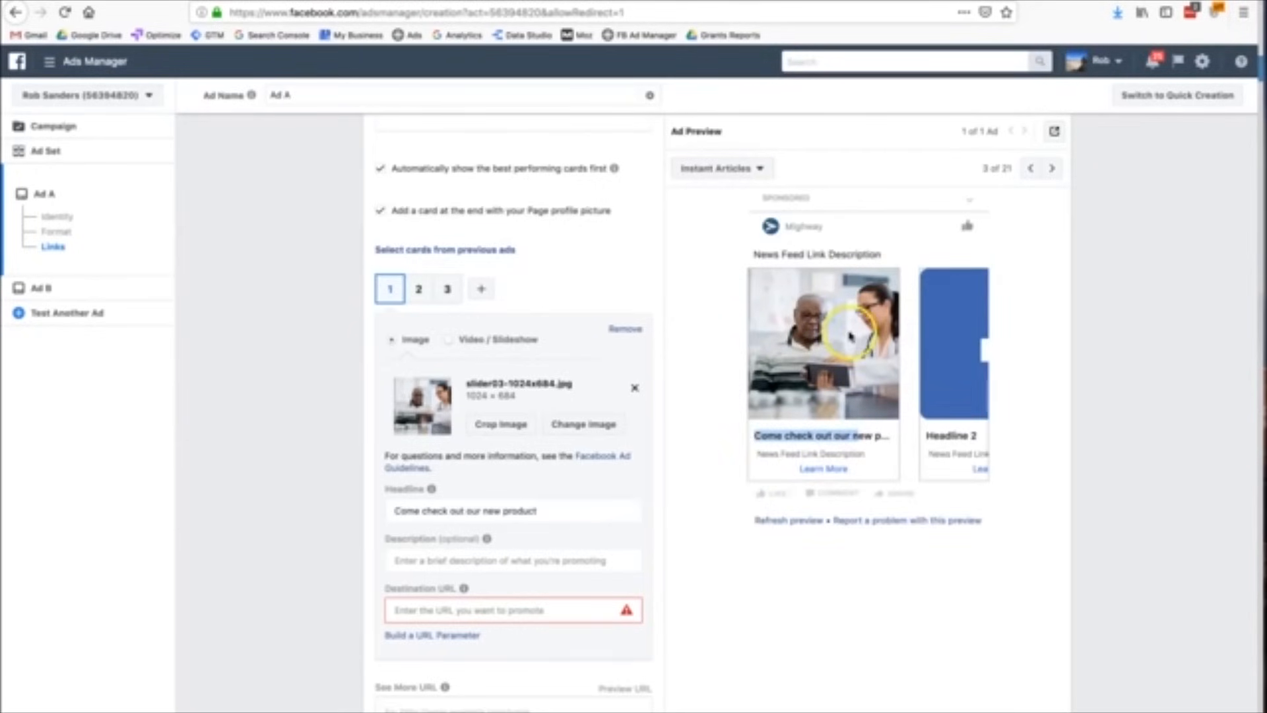
pyautogui.click(709, 168)
pyautogui.click(723, 167)
pyautogui.click(733, 167)
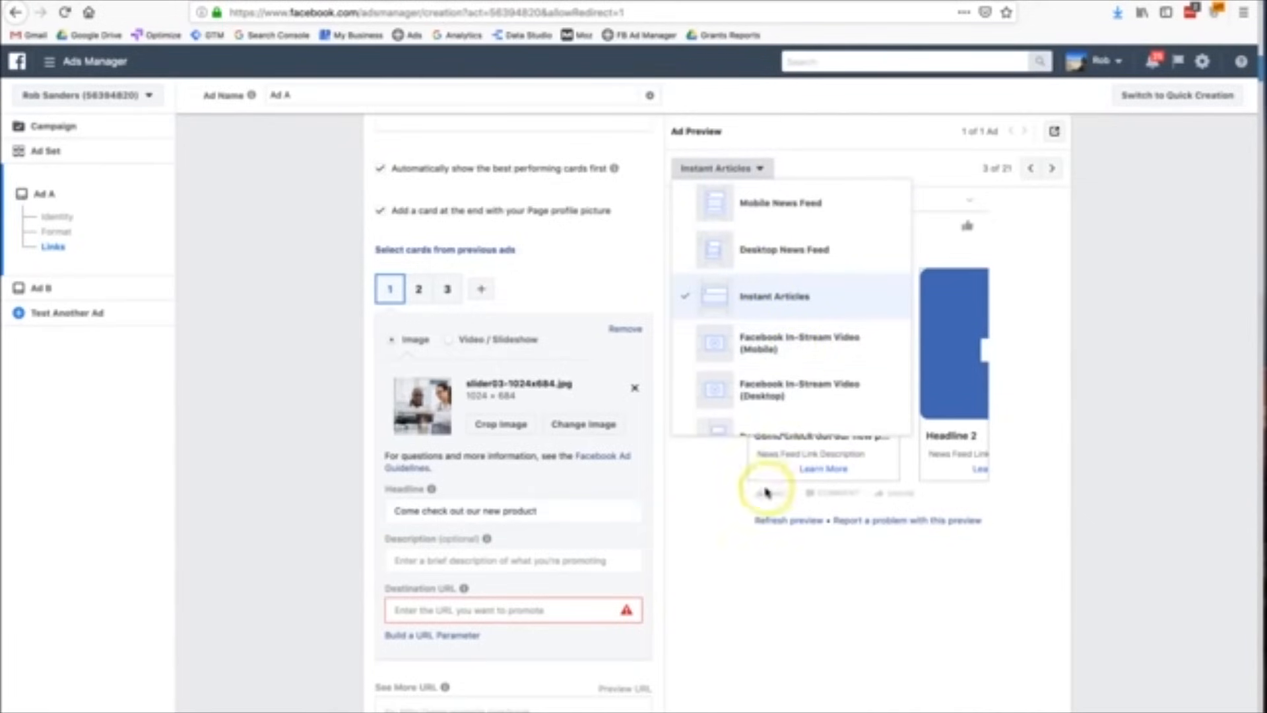
pyautogui.click(764, 507)
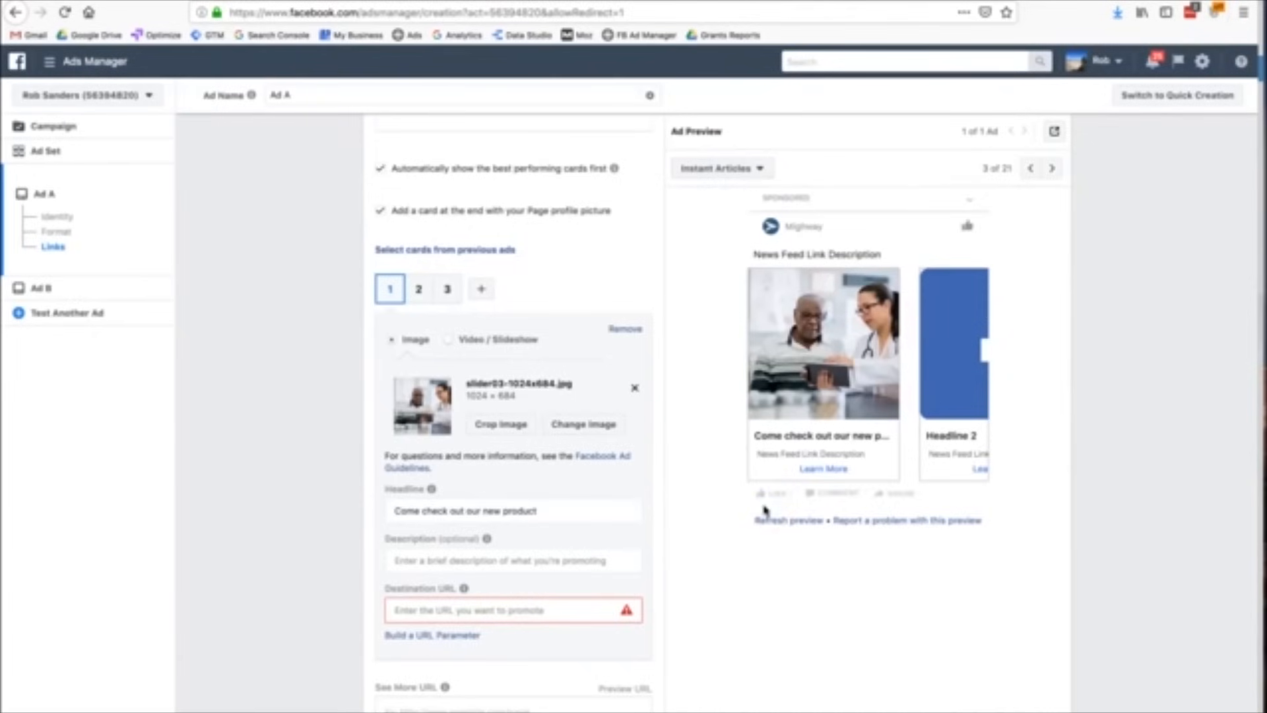
# Look over Ad A's remaining link fields, leave the destination URL blank, and continue to Ad B.
pyautogui.scroll(-2, 460, 421)
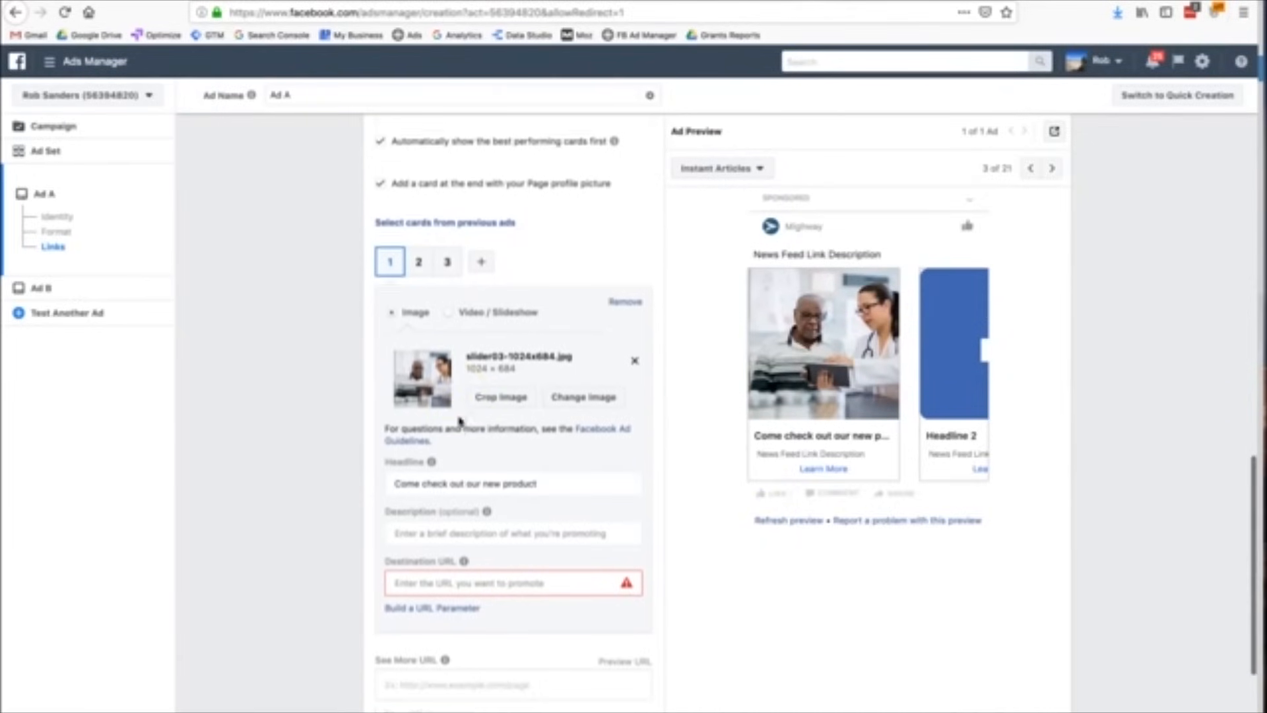
pyautogui.scroll(-2, 460, 421)
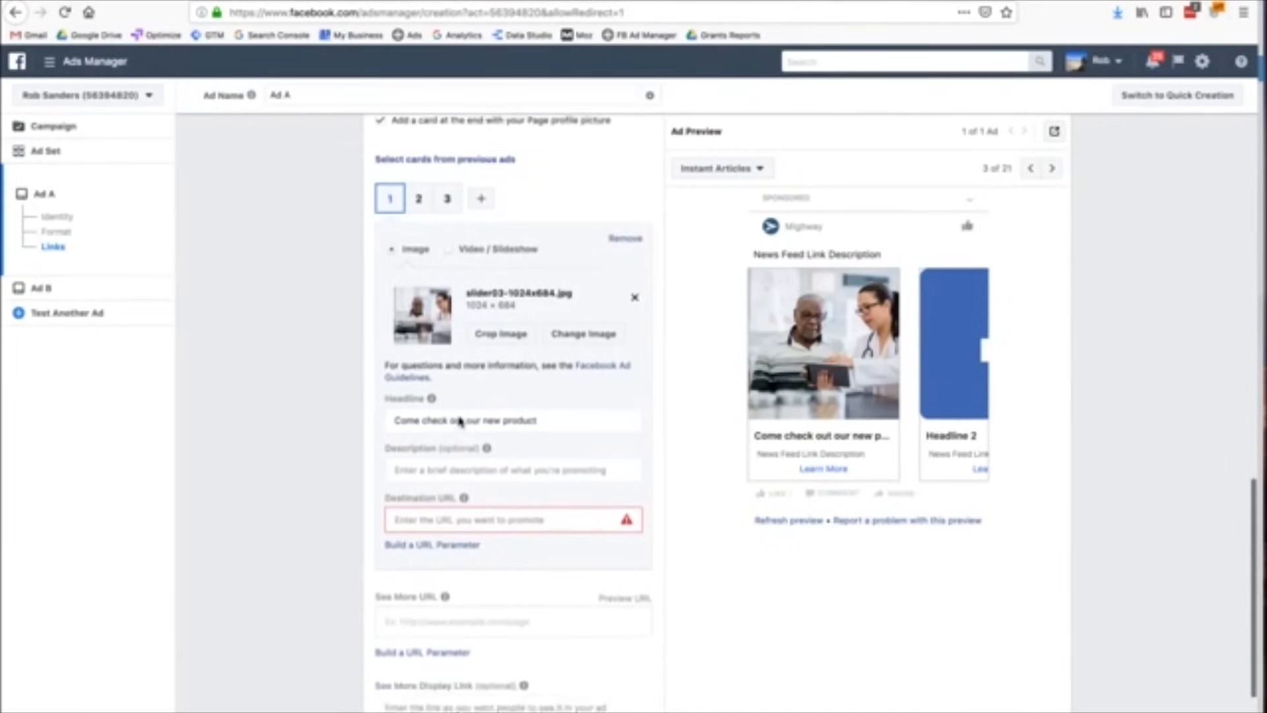
pyautogui.click(459, 479)
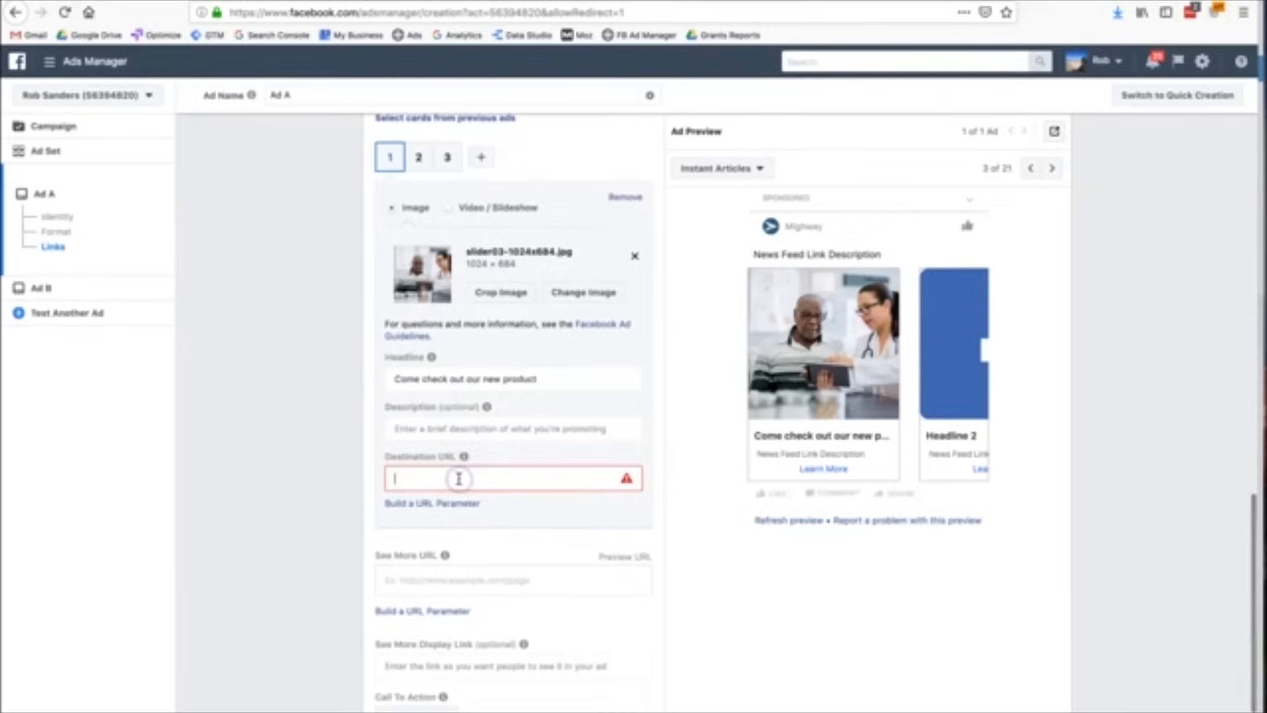
pyautogui.click(723, 169)
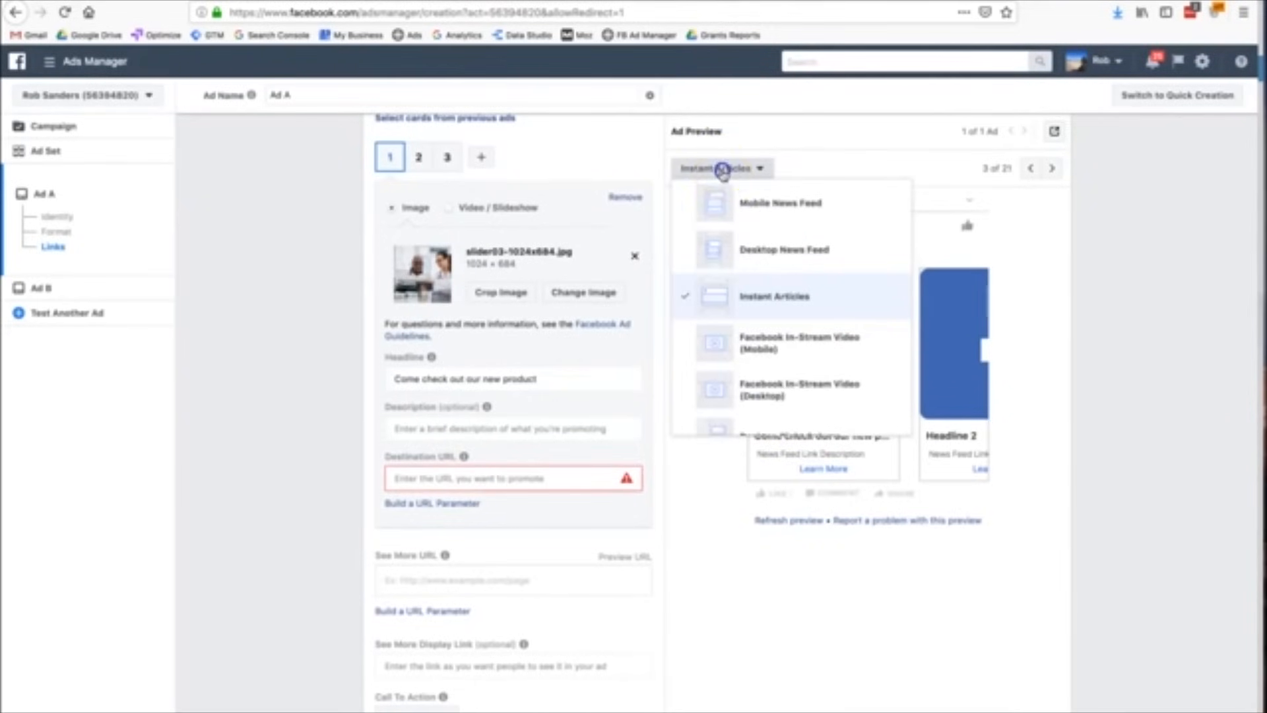
pyautogui.click(723, 170)
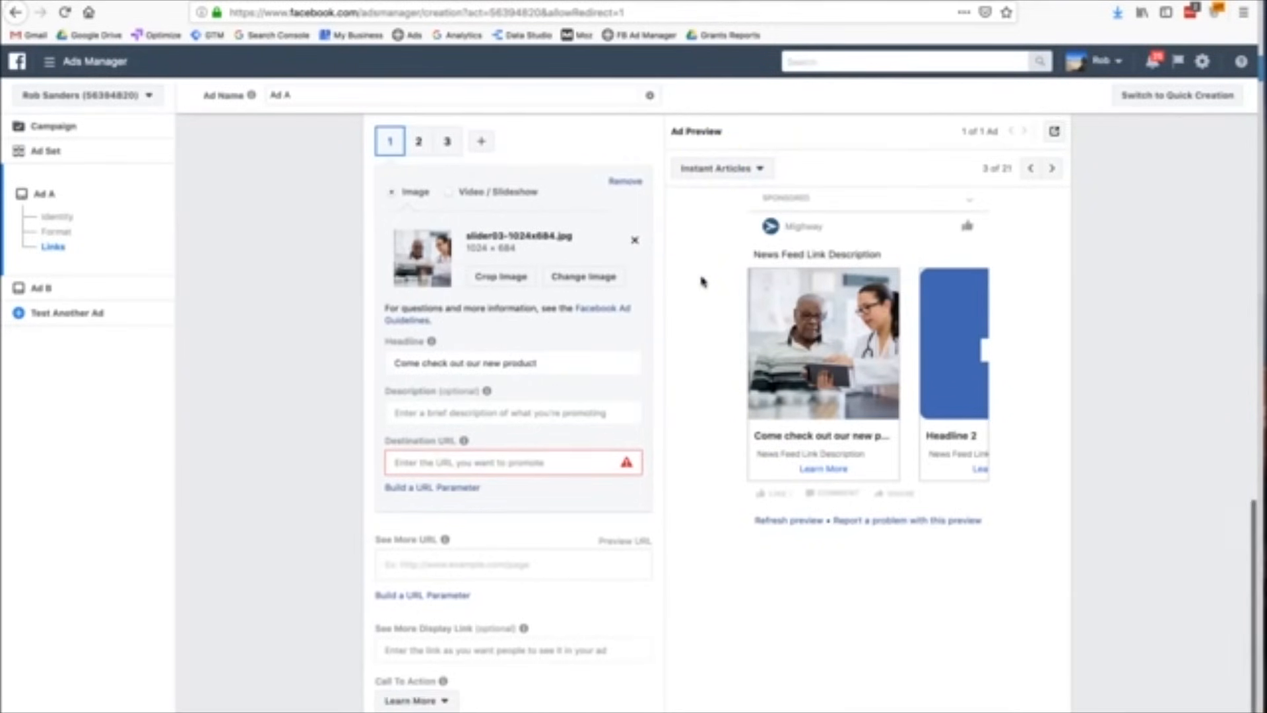
pyautogui.scroll(-2, 702, 278)
pyautogui.scroll(-1, 767, 462)
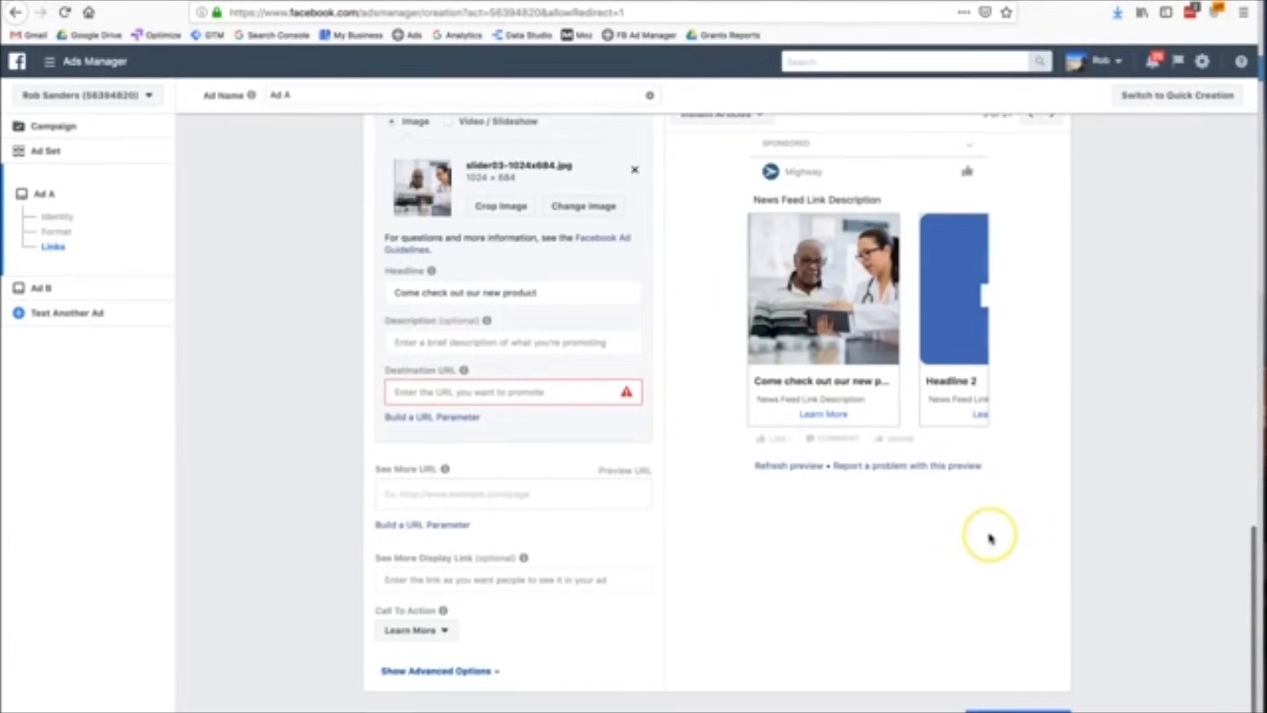
pyautogui.click(1031, 702)
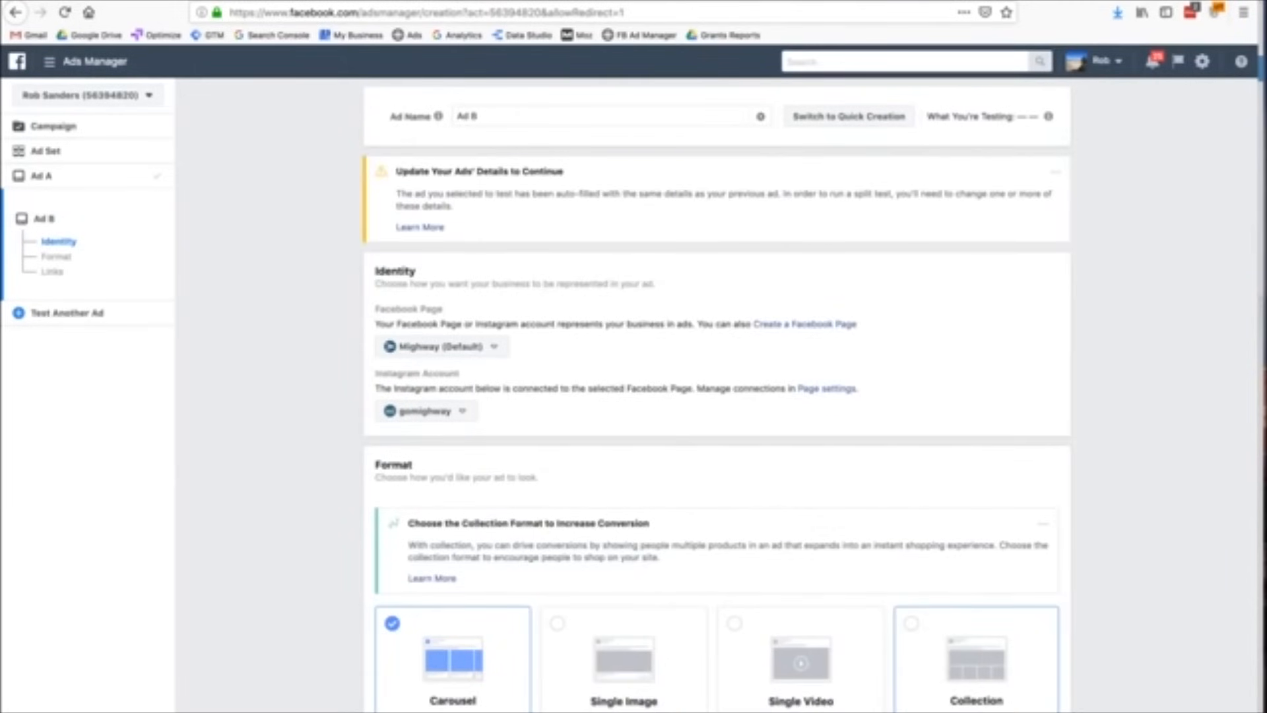
# Review Ad B's Identity and Format sections and its first carousel card's image, headline and destination URL.
pyautogui.scroll(-1, 930, 448)
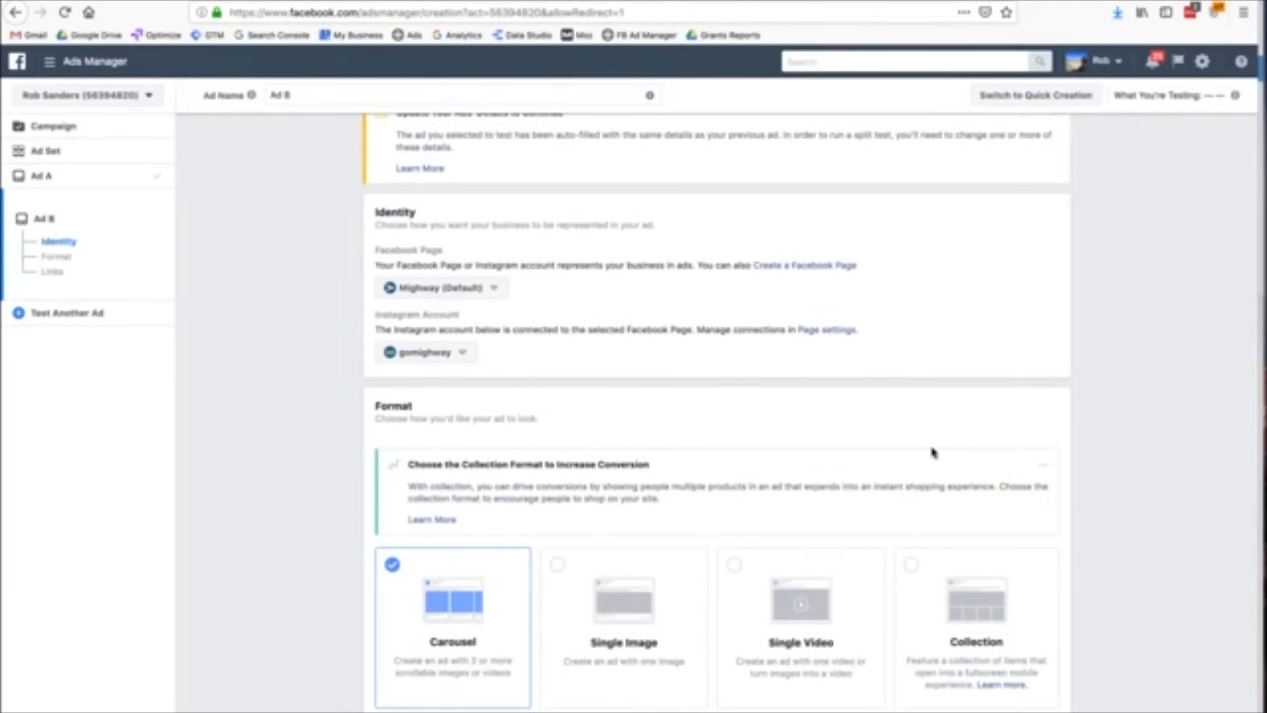
pyautogui.scroll(-7, 933, 452)
pyautogui.scroll(2, 932, 452)
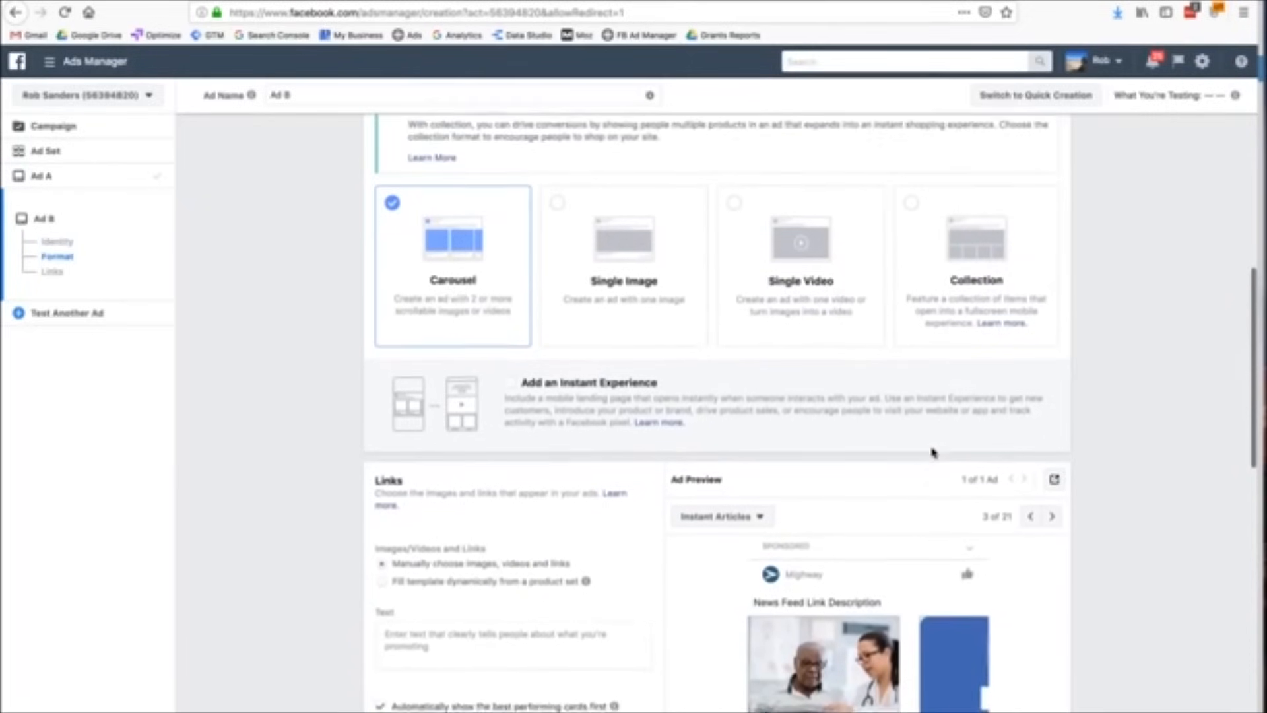
pyautogui.click(491, 291)
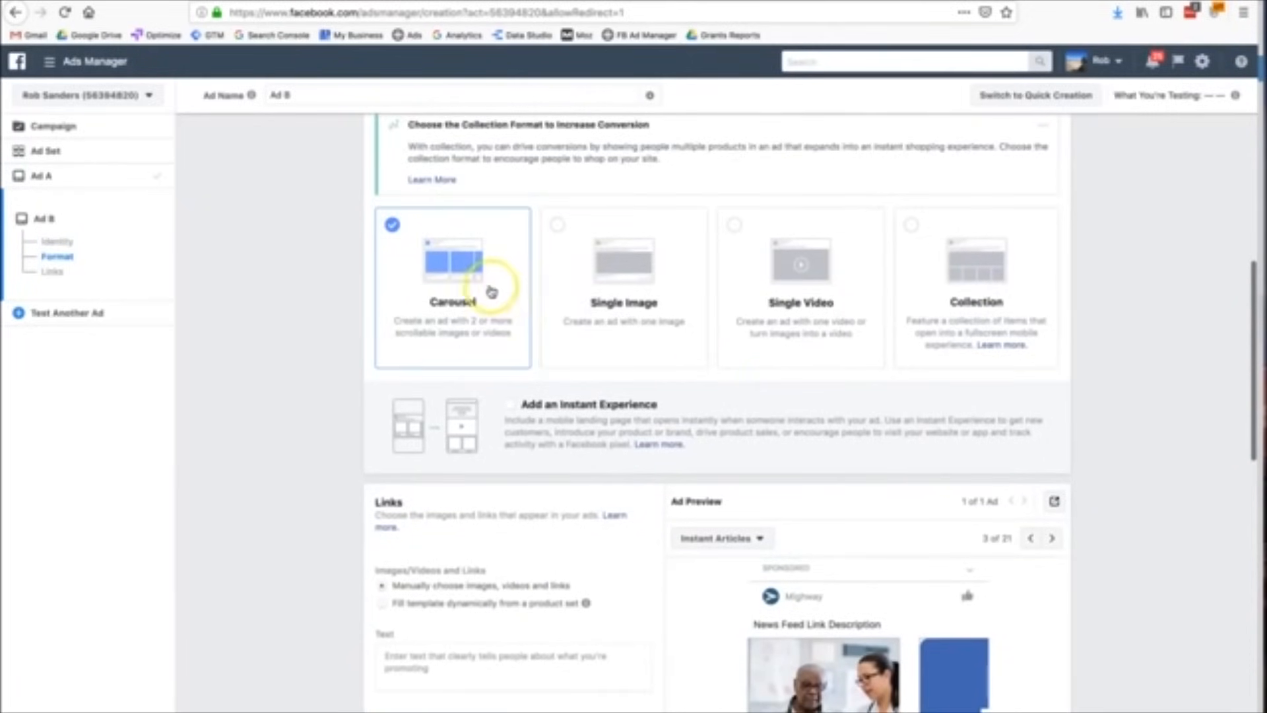
pyautogui.scroll(2, 502, 291)
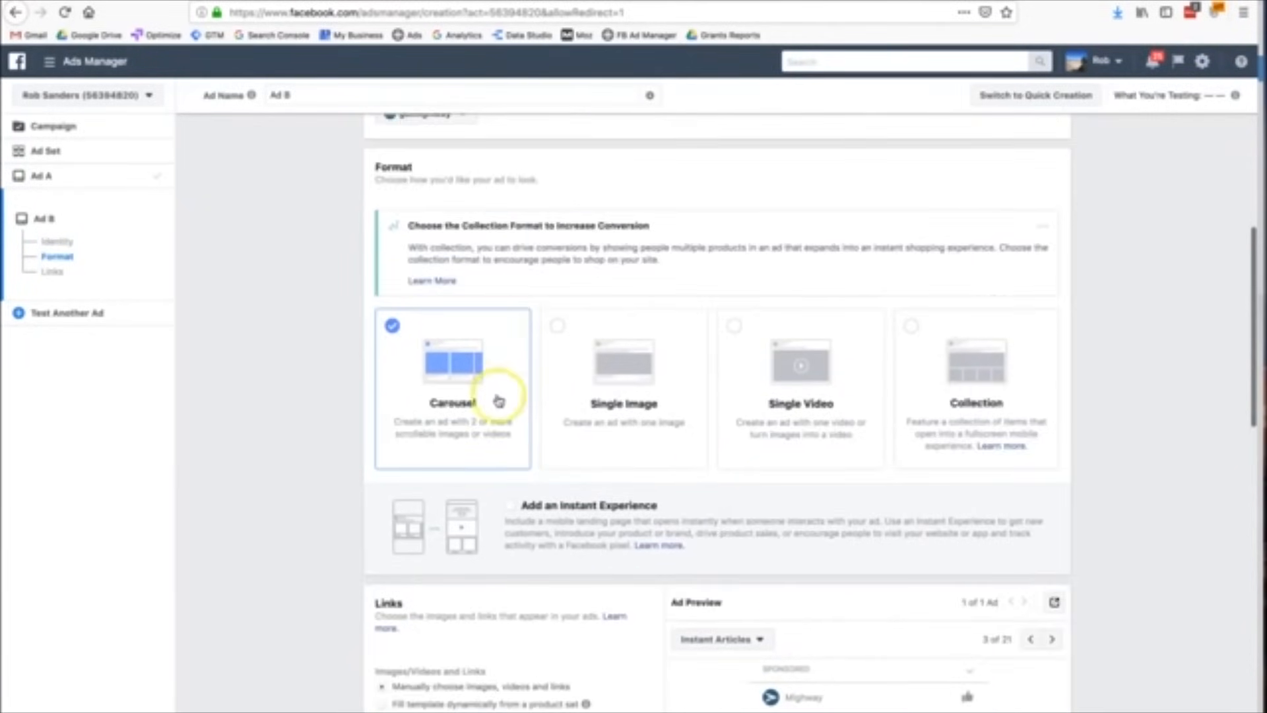
pyautogui.scroll(-7, 495, 402)
pyautogui.scroll(-3, 499, 400)
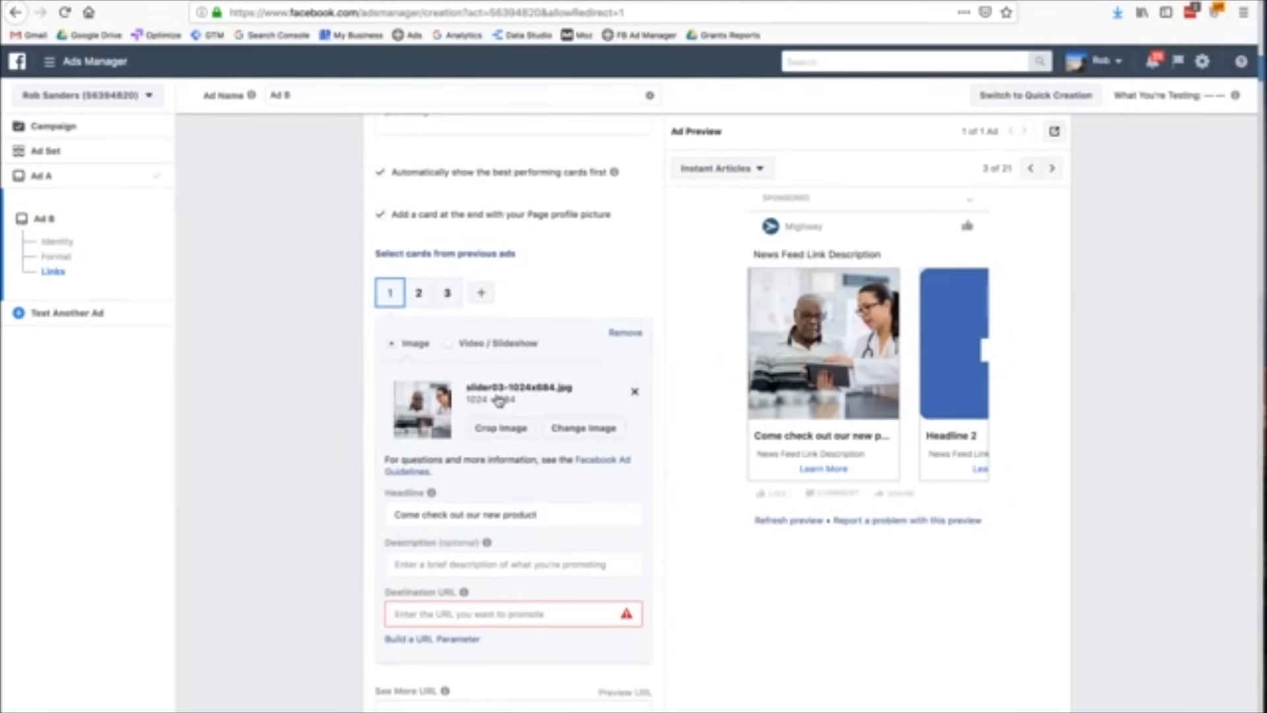
pyautogui.scroll(-1, 498, 400)
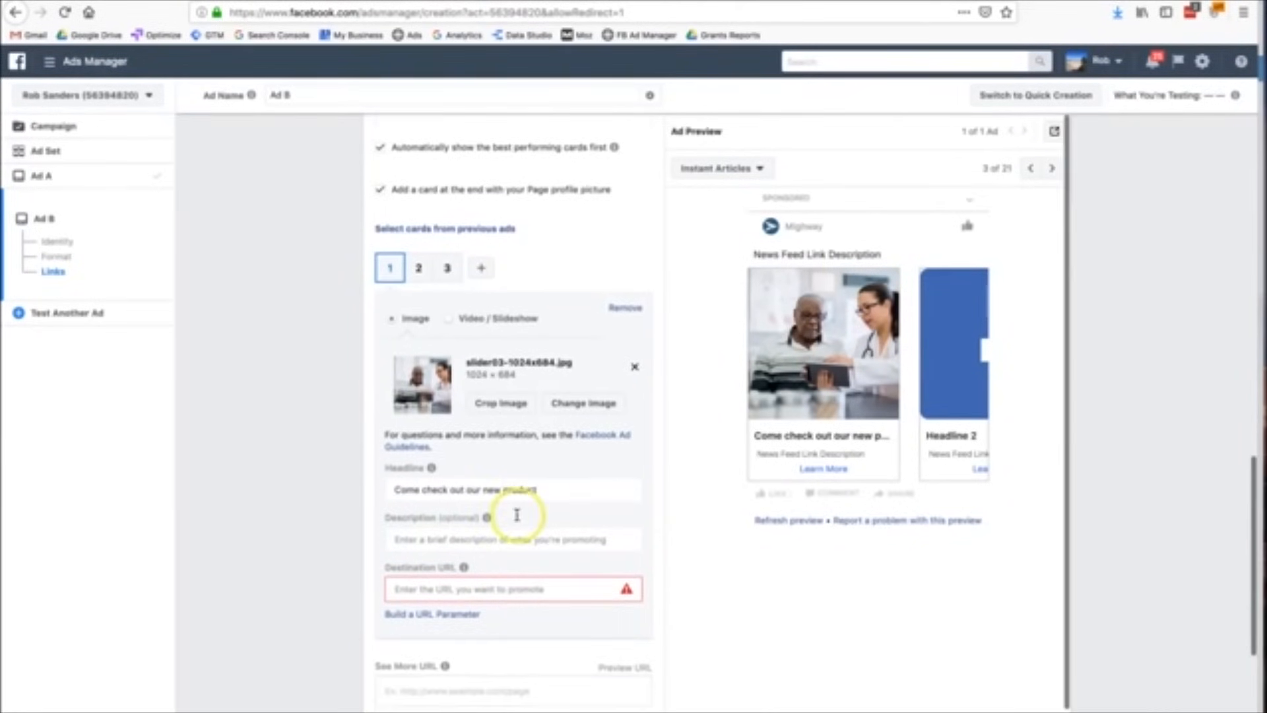
pyautogui.tripleClick(471, 493)
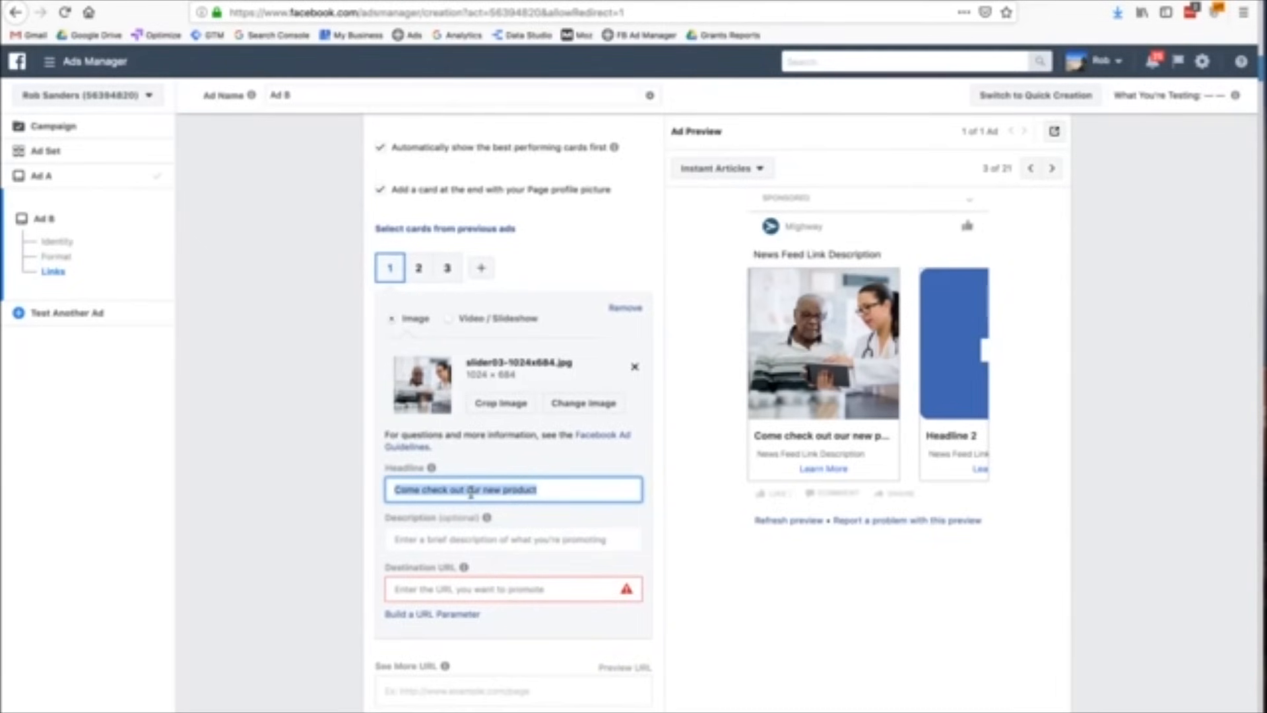
pyautogui.click(476, 584)
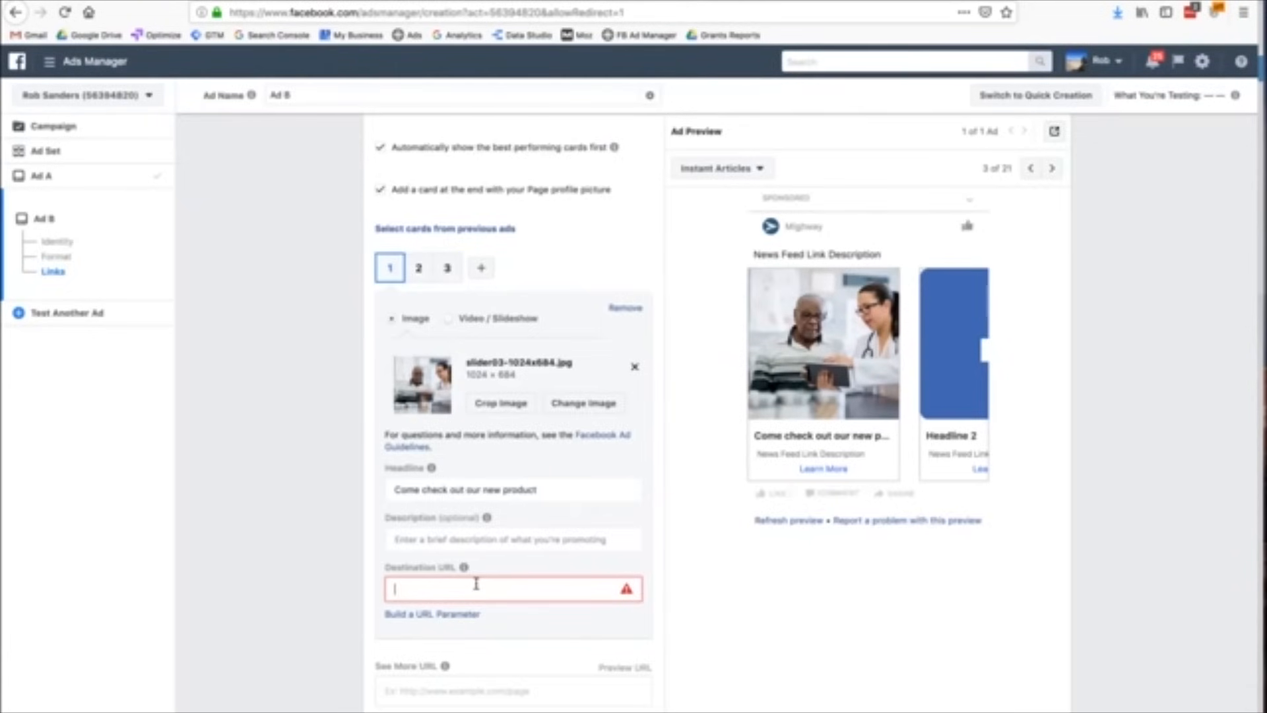
# Try to confirm the split test ads, read the listed errors, and follow the fix for the first card's destination URL.
pyautogui.scroll(-5, 475, 583)
pyautogui.click(1023, 653)
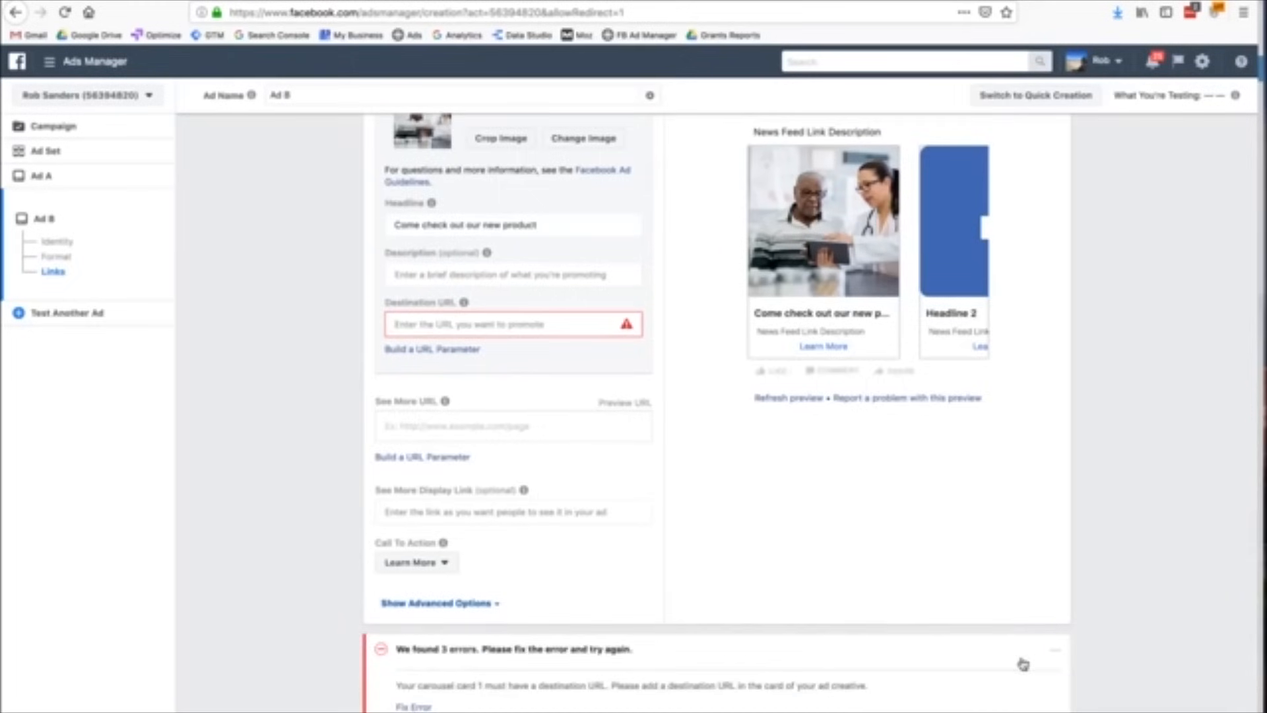
pyautogui.scroll(-3, 1023, 663)
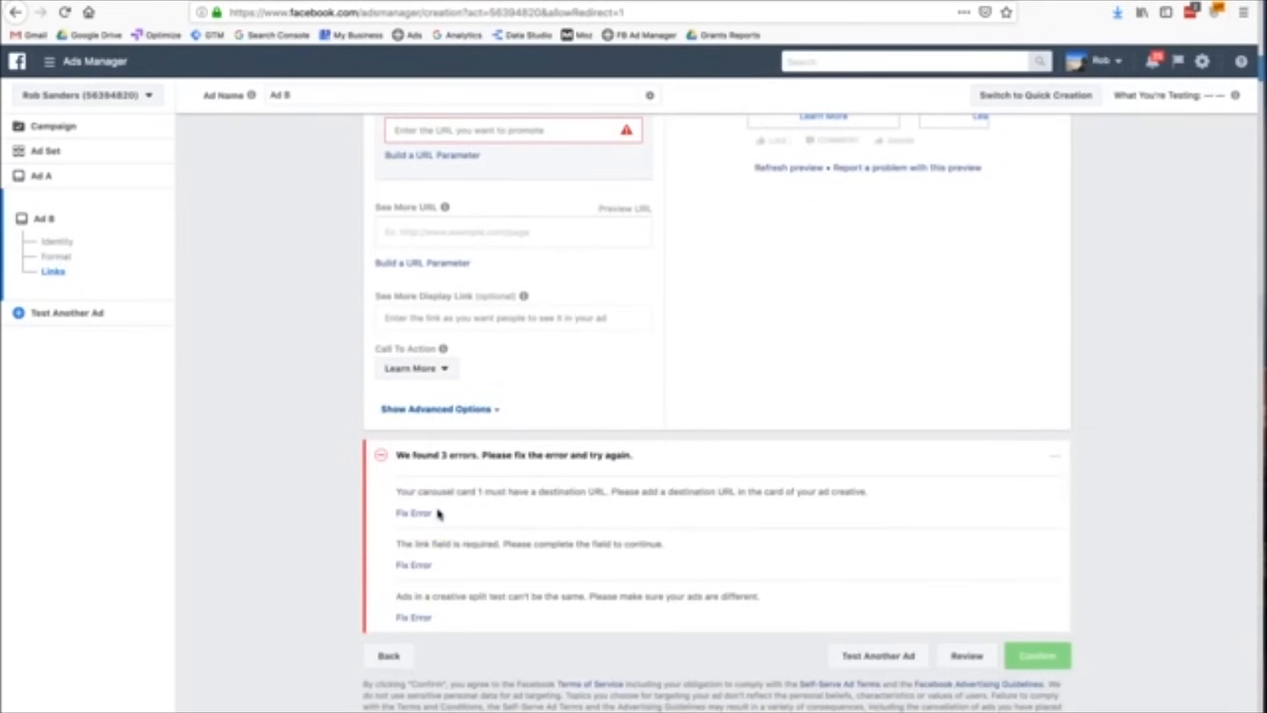
pyautogui.click(429, 514)
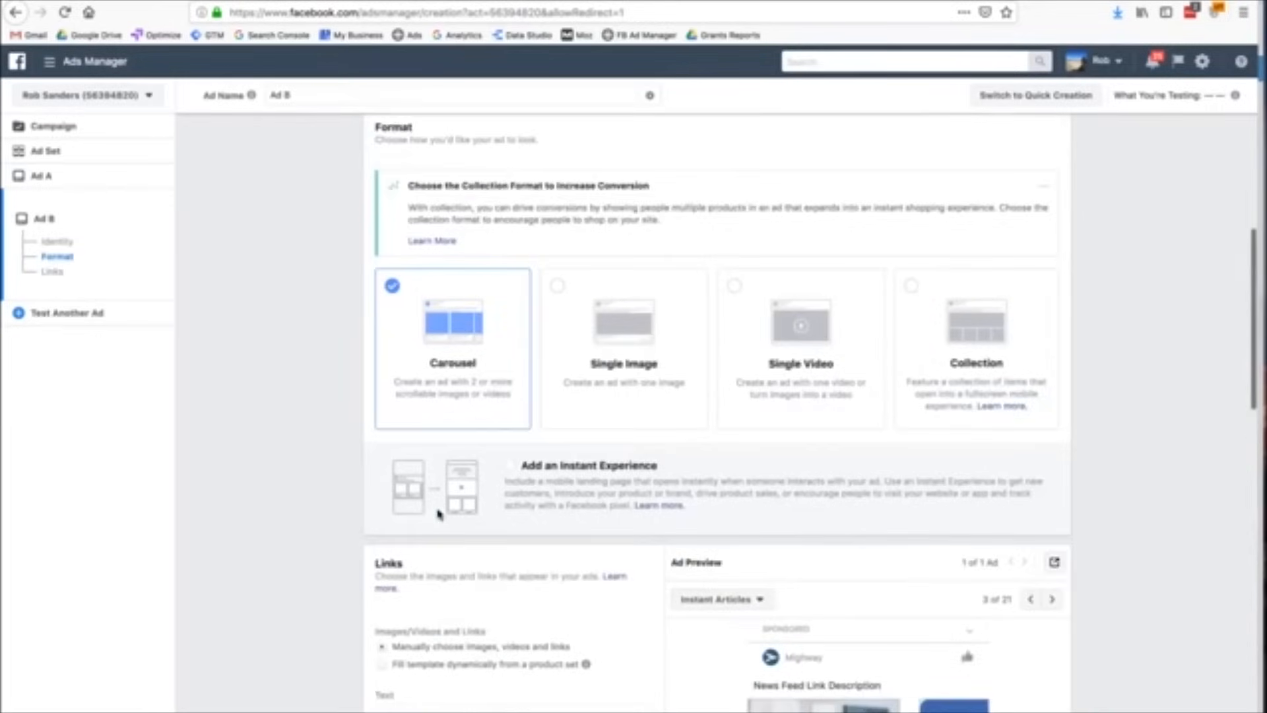
pyautogui.scroll(-10, 438, 513)
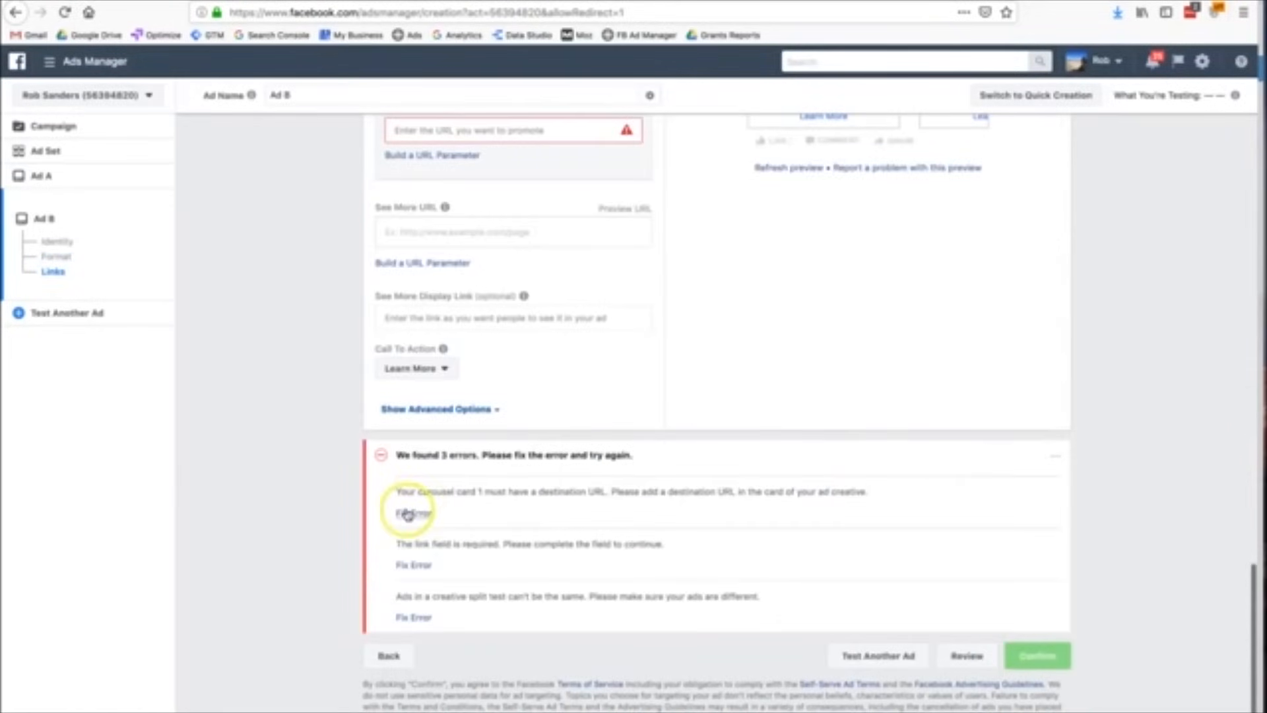
pyautogui.moveTo(447, 491); pyautogui.dragTo(489, 586)
# Change Ad B's format from carousel to Single Image.
pyautogui.scroll(5, 489, 586)
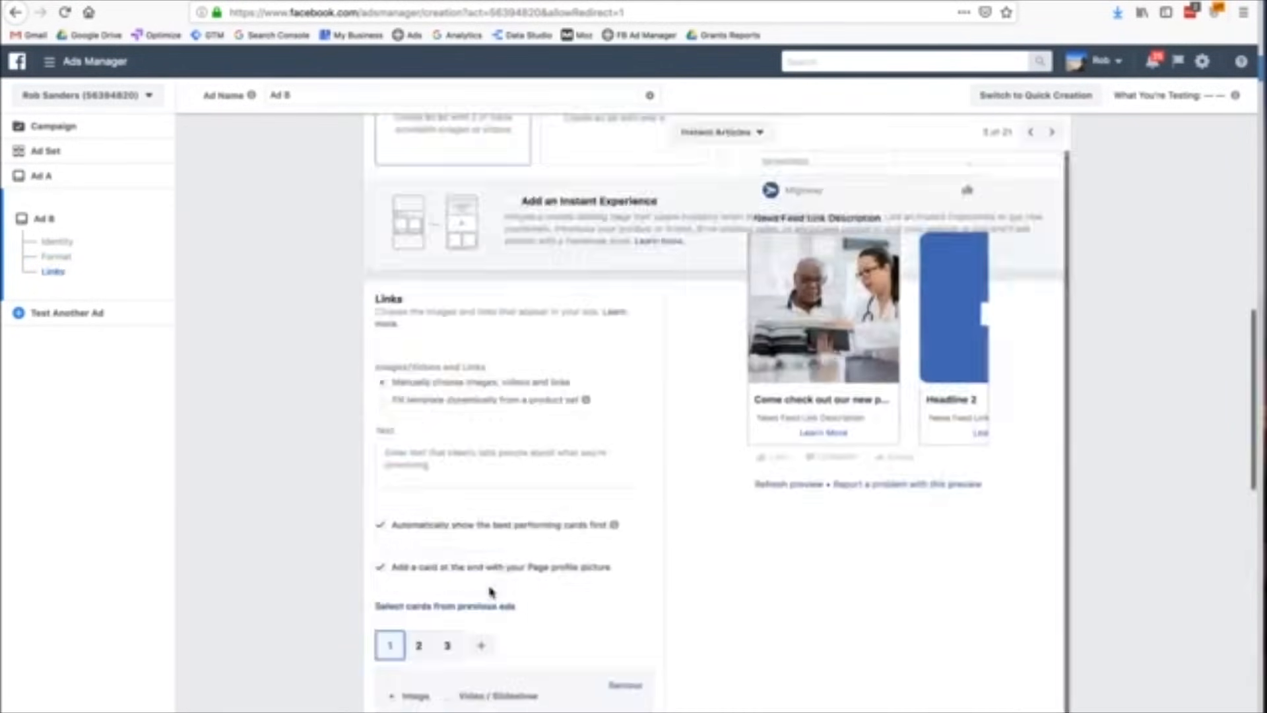
pyautogui.scroll(7, 489, 588)
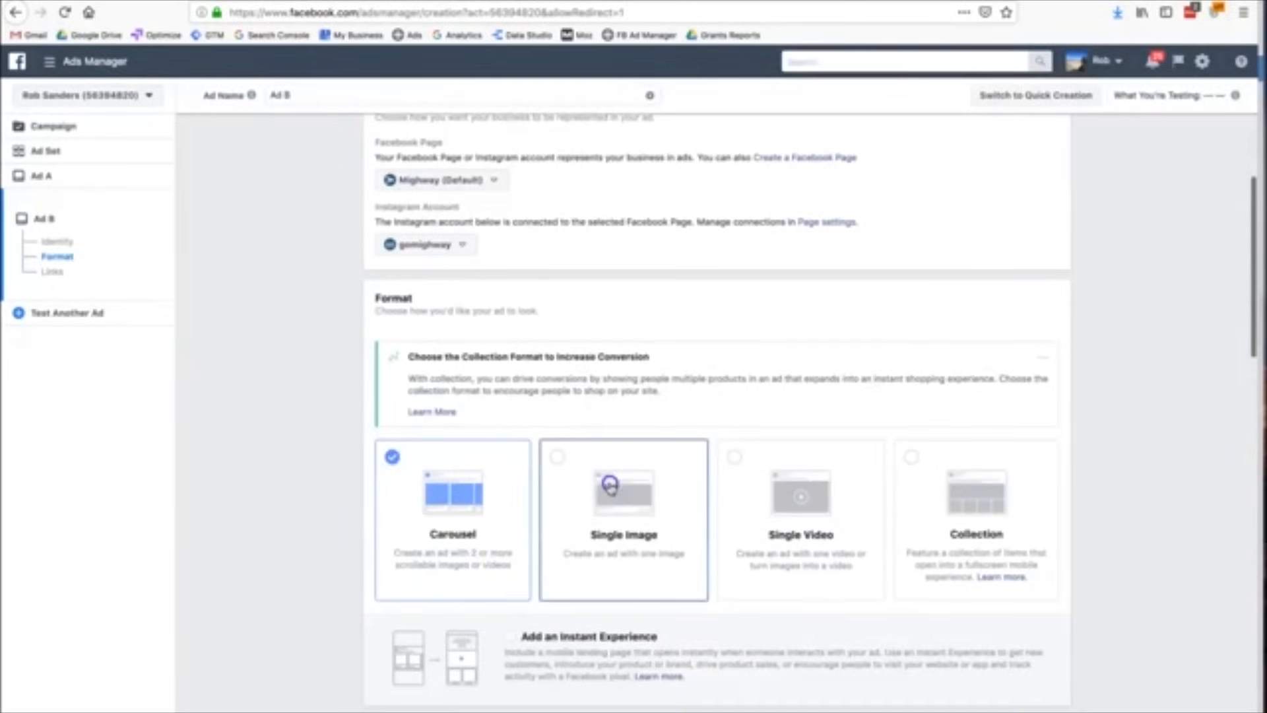
pyautogui.click(610, 487)
# Choose the 1024 × 455 image of the couple outdoors from the account's image library for Ad B.
pyautogui.scroll(-5, 611, 489)
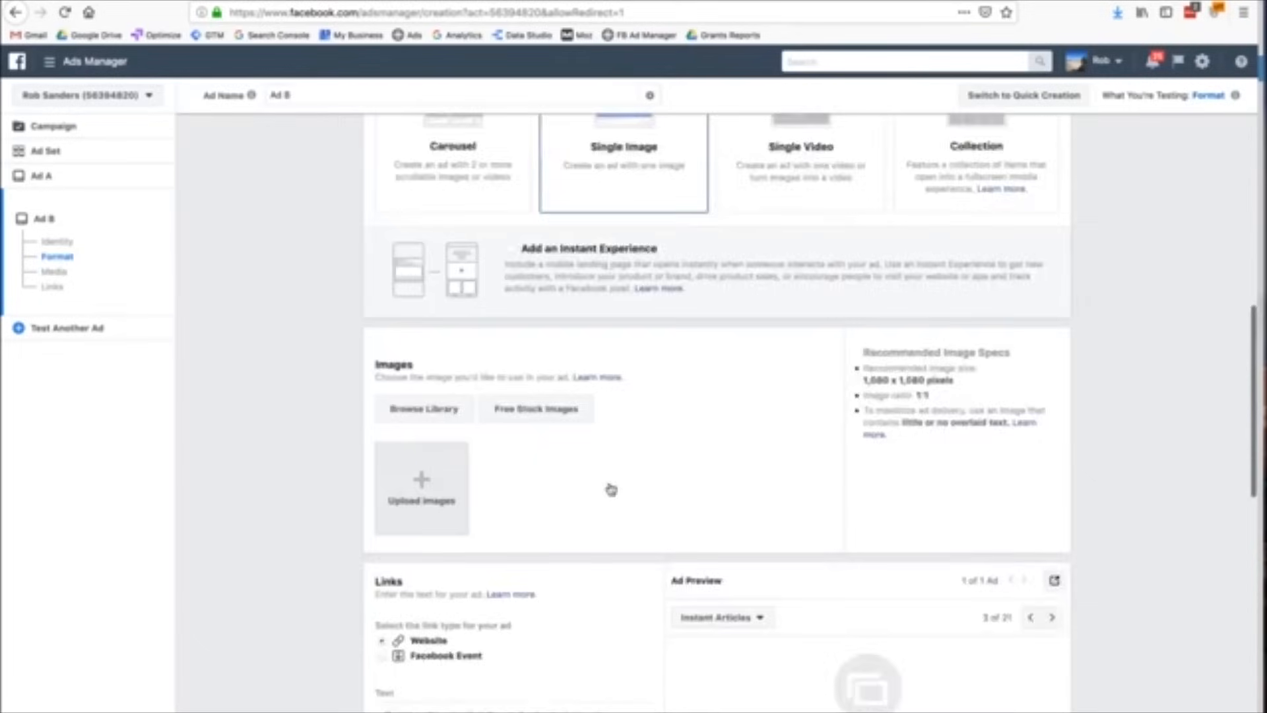
pyautogui.click(426, 373)
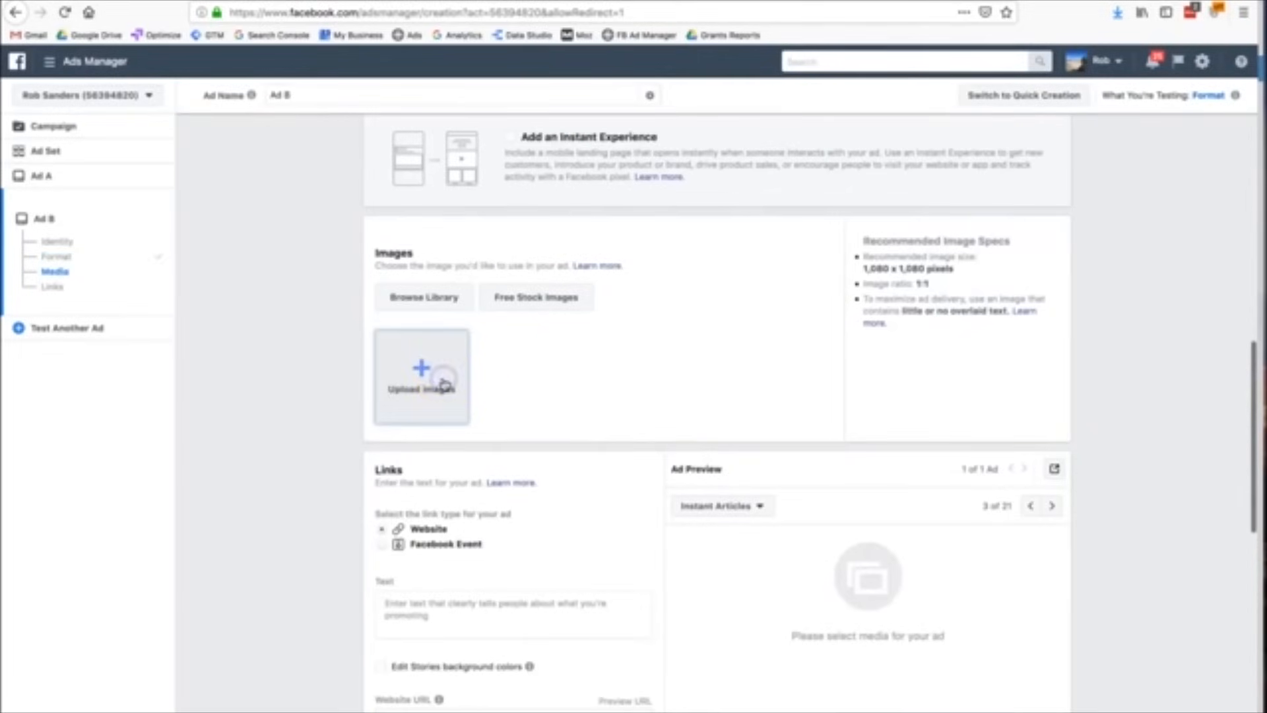
pyautogui.click(817, 411)
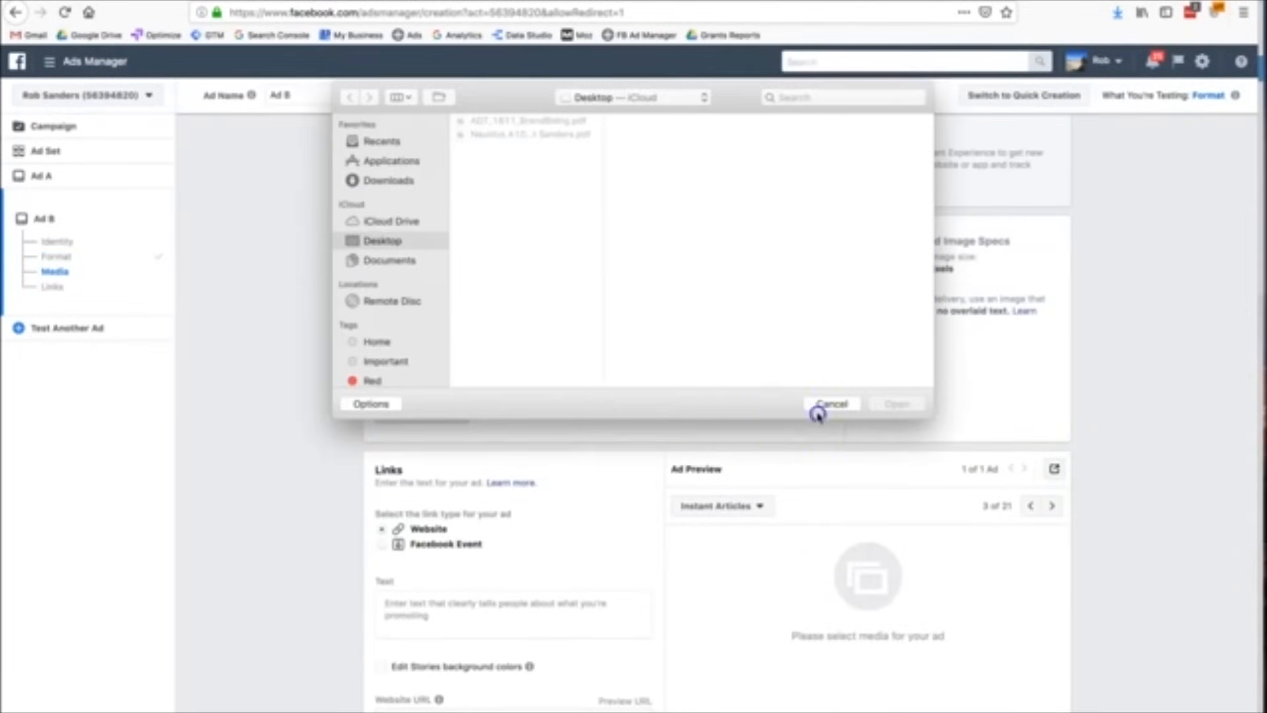
pyautogui.click(435, 297)
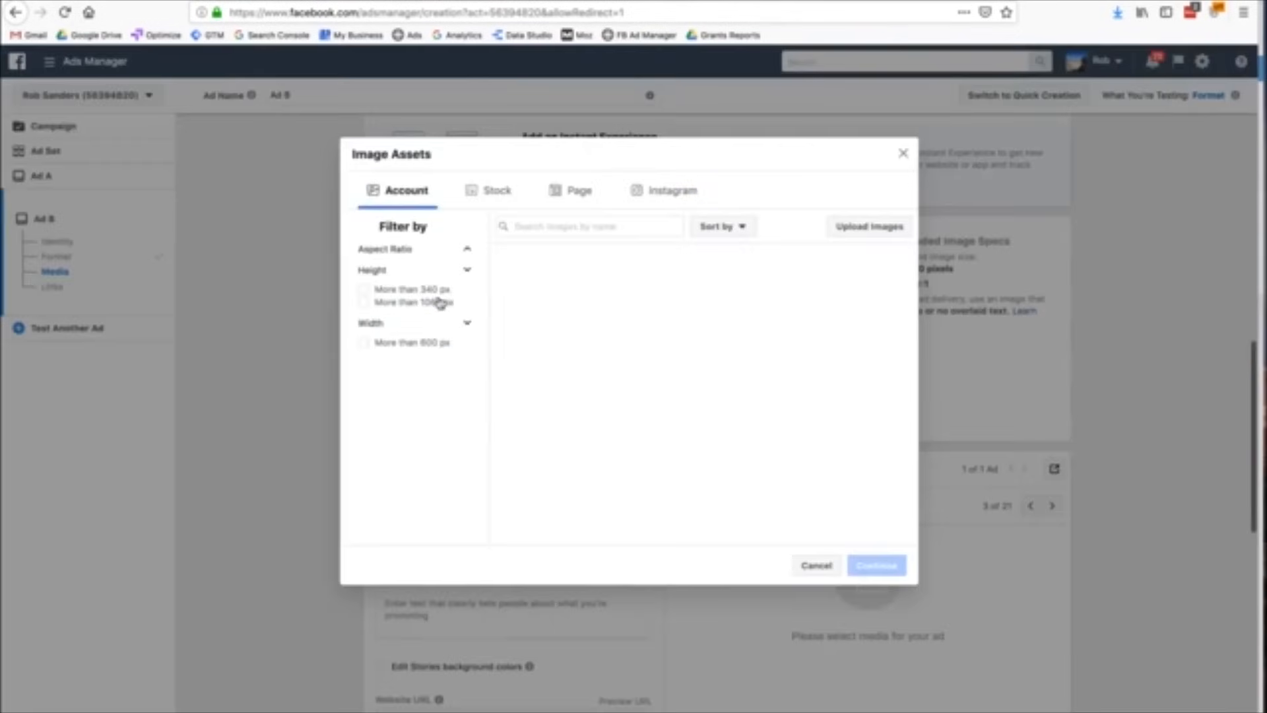
pyautogui.click(623, 290)
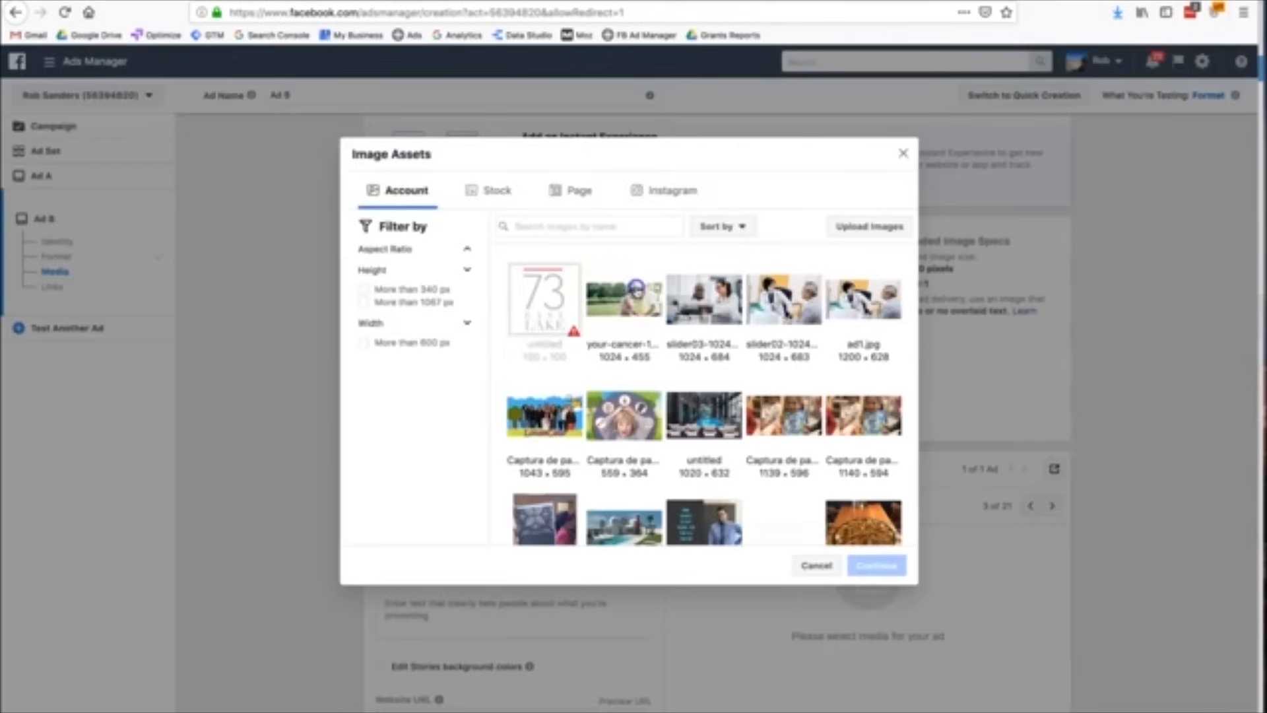
pyautogui.click(876, 612)
pyautogui.scroll(-5, 703, 455)
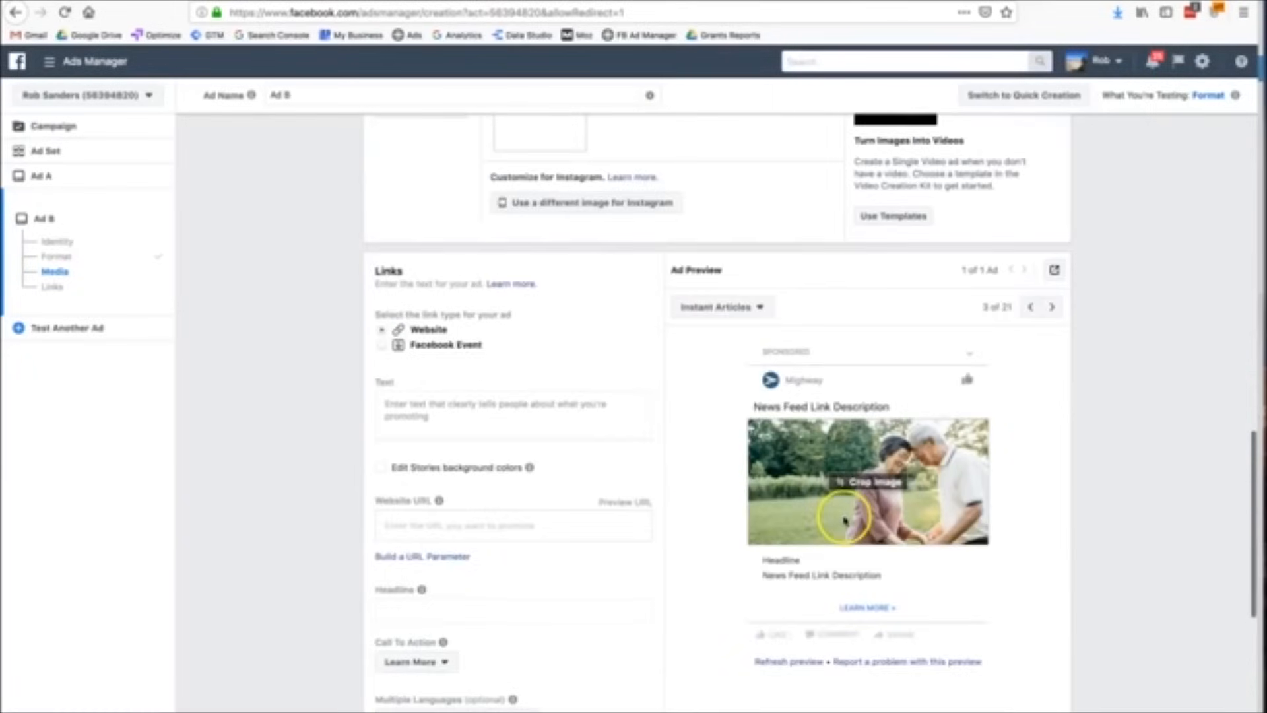
pyautogui.click(446, 425)
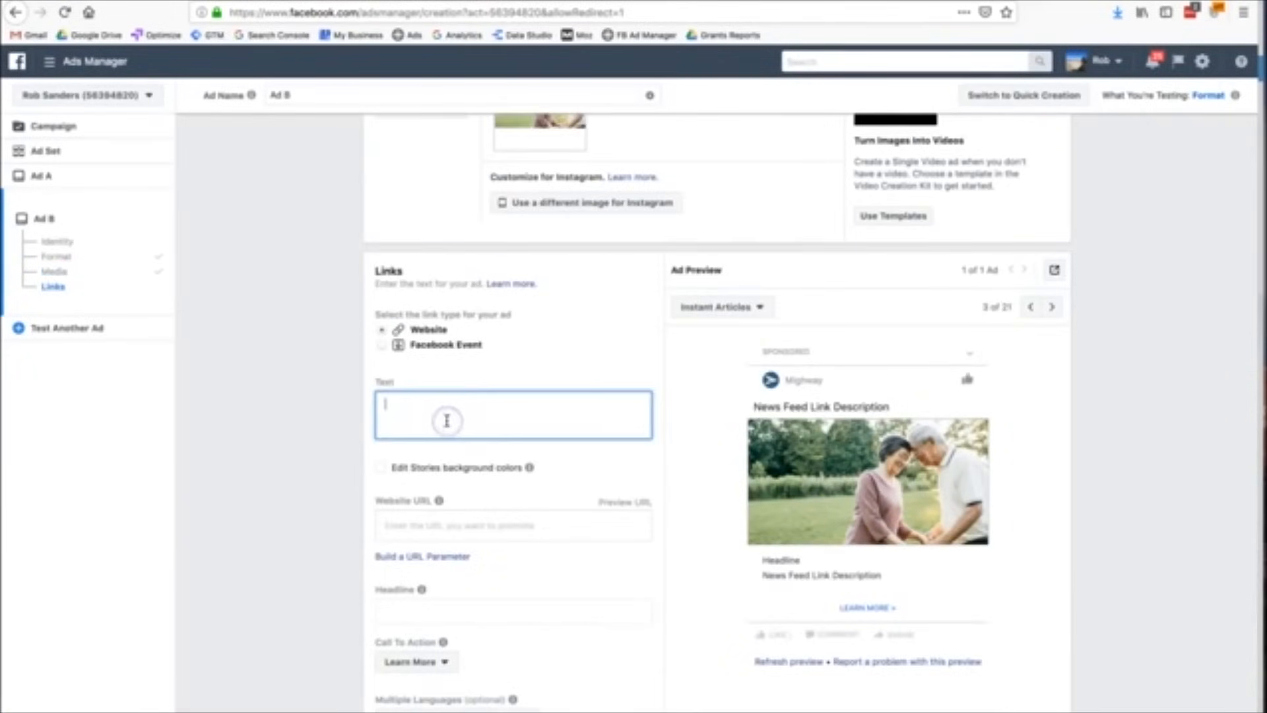
pyautogui.click(461, 534)
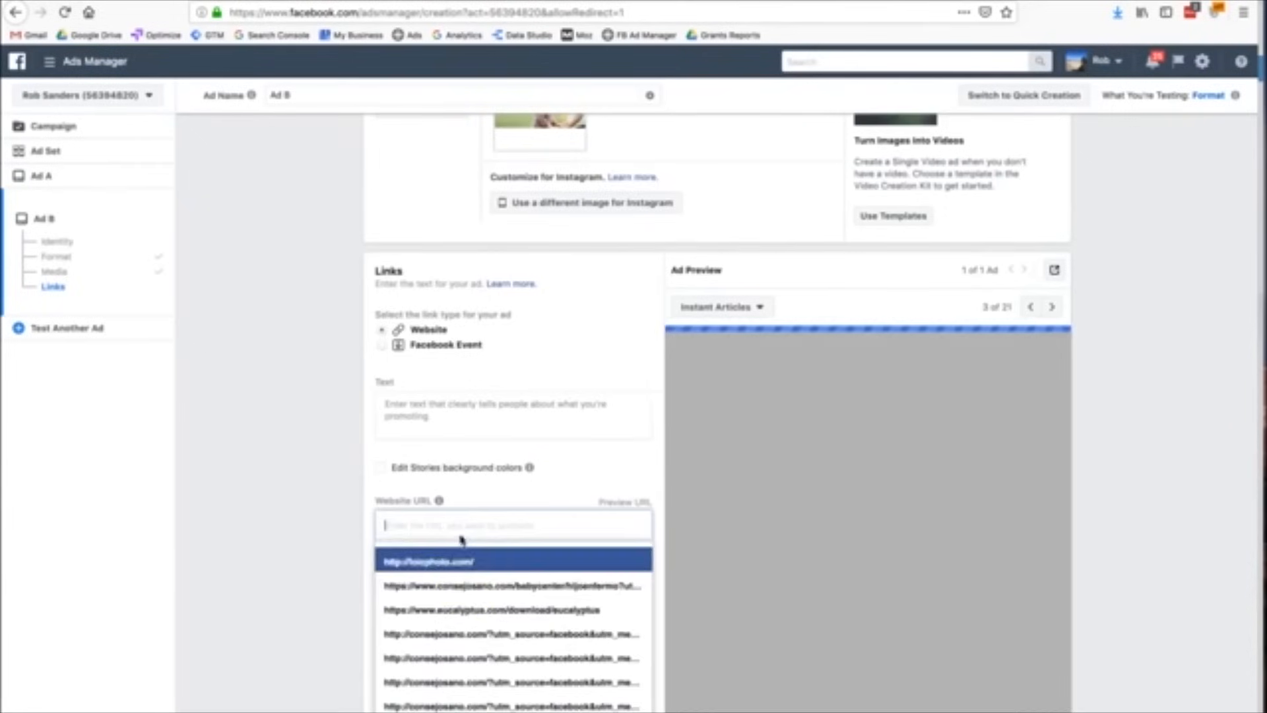
pyautogui.click(410, 561)
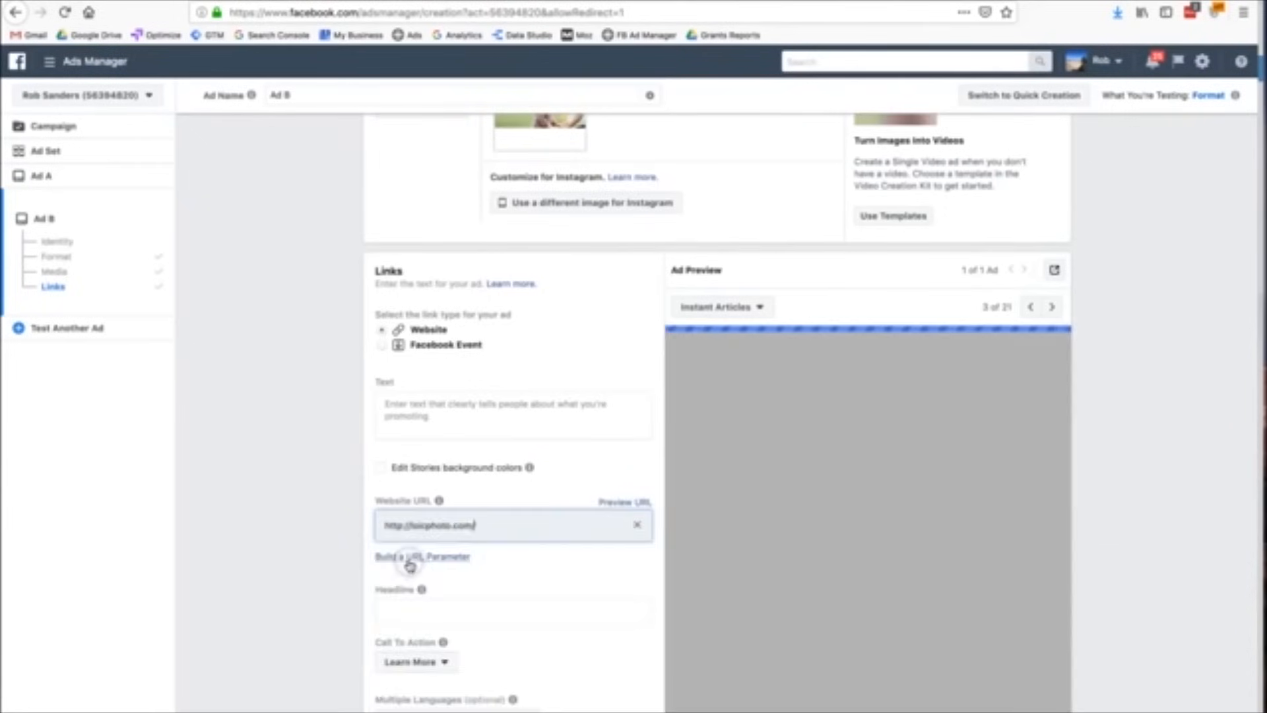
pyautogui.click(412, 606)
pyautogui.write('Check out our product')
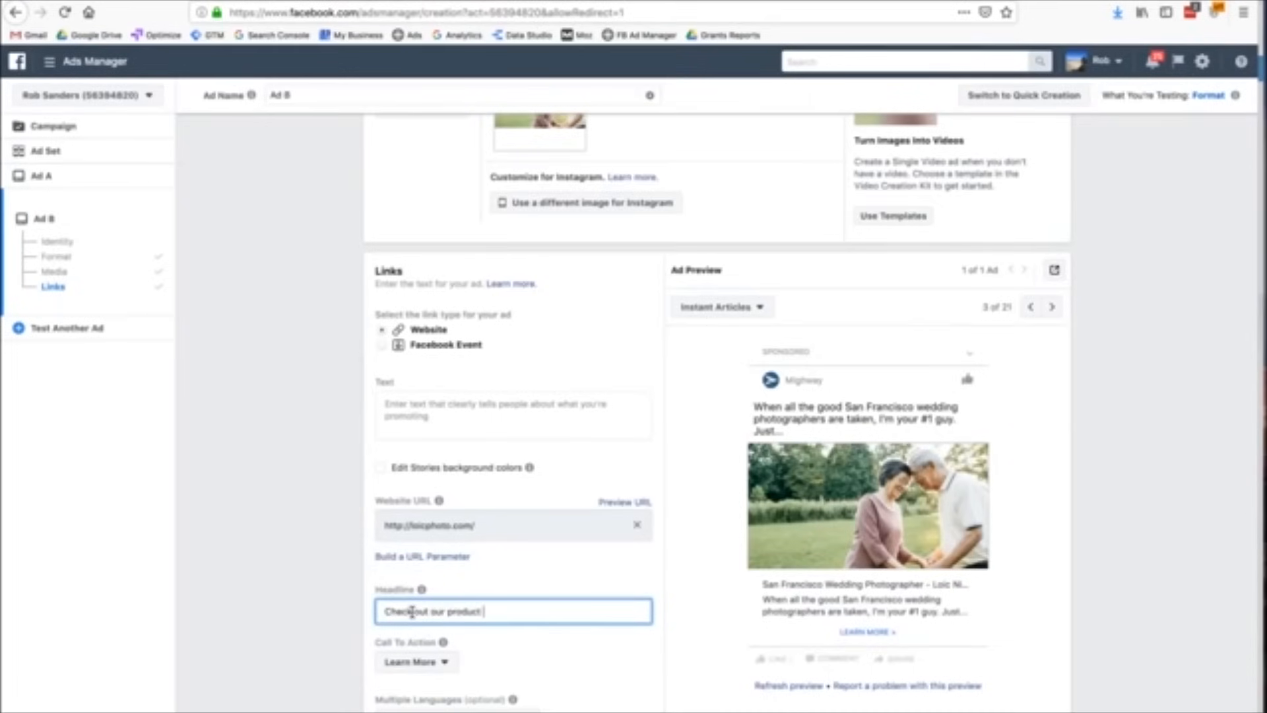
# Change Ad B's call to action to Contact Us.
pyautogui.scroll(-3, 413, 608)
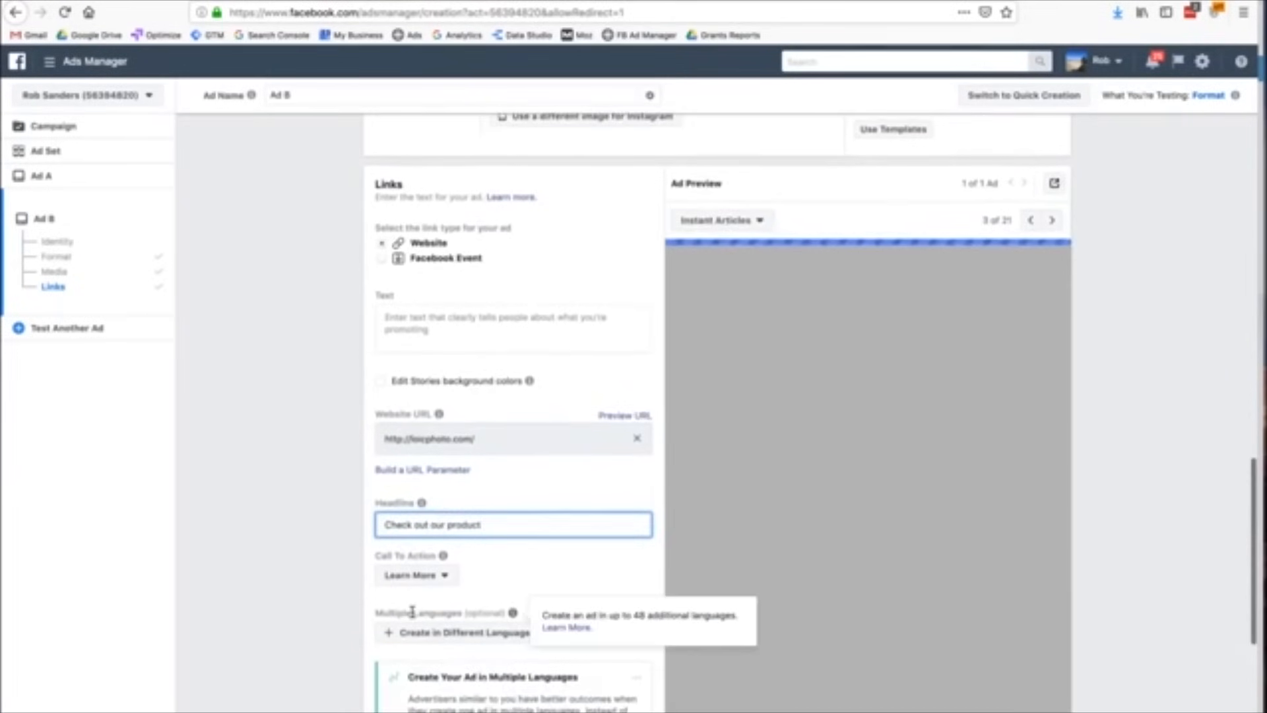
pyautogui.click(417, 536)
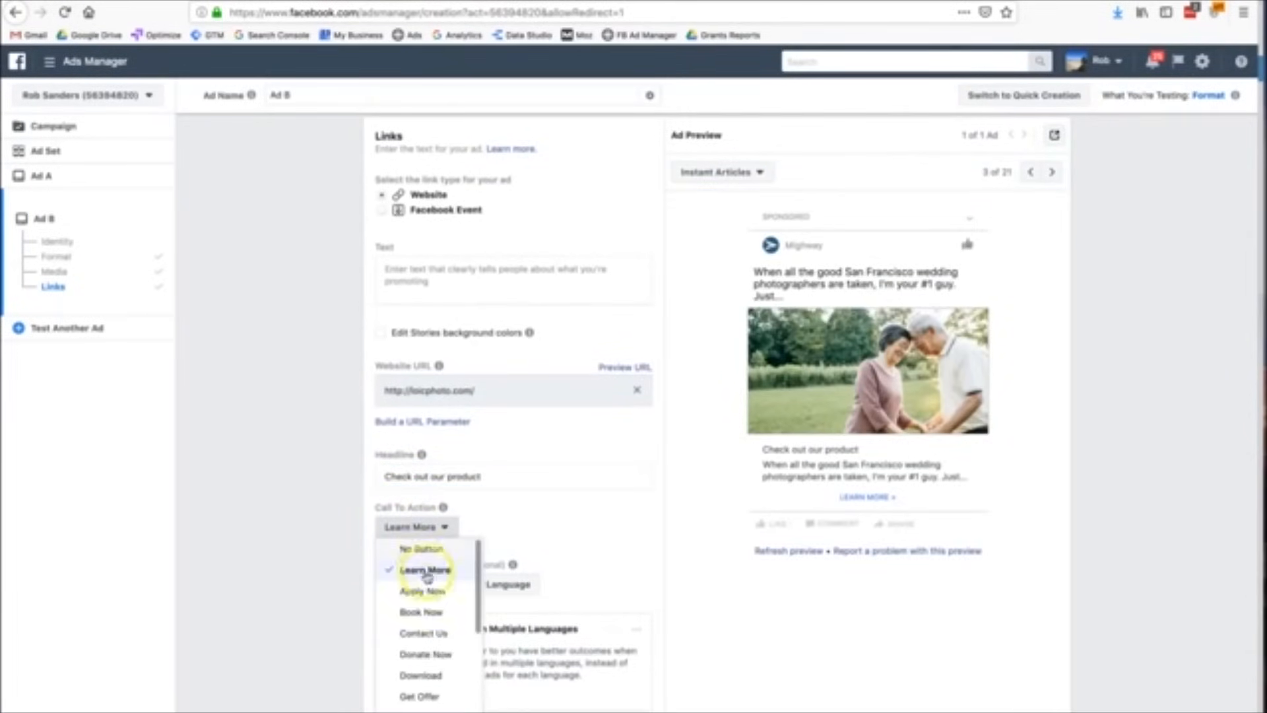
pyautogui.click(423, 633)
# Review Ad B's chosen format, image and link settings against the errors still listed for the split test.
pyautogui.scroll(-2, 422, 467)
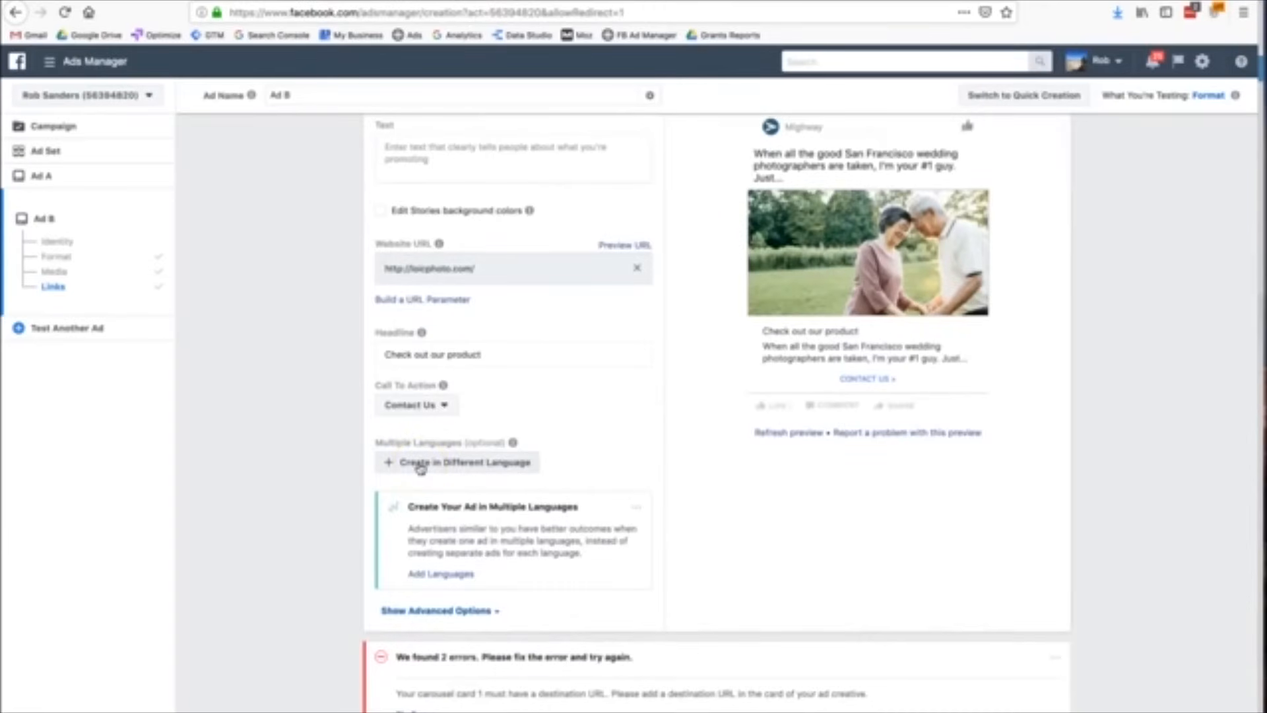
pyautogui.scroll(-2, 421, 468)
pyautogui.scroll(7, 420, 468)
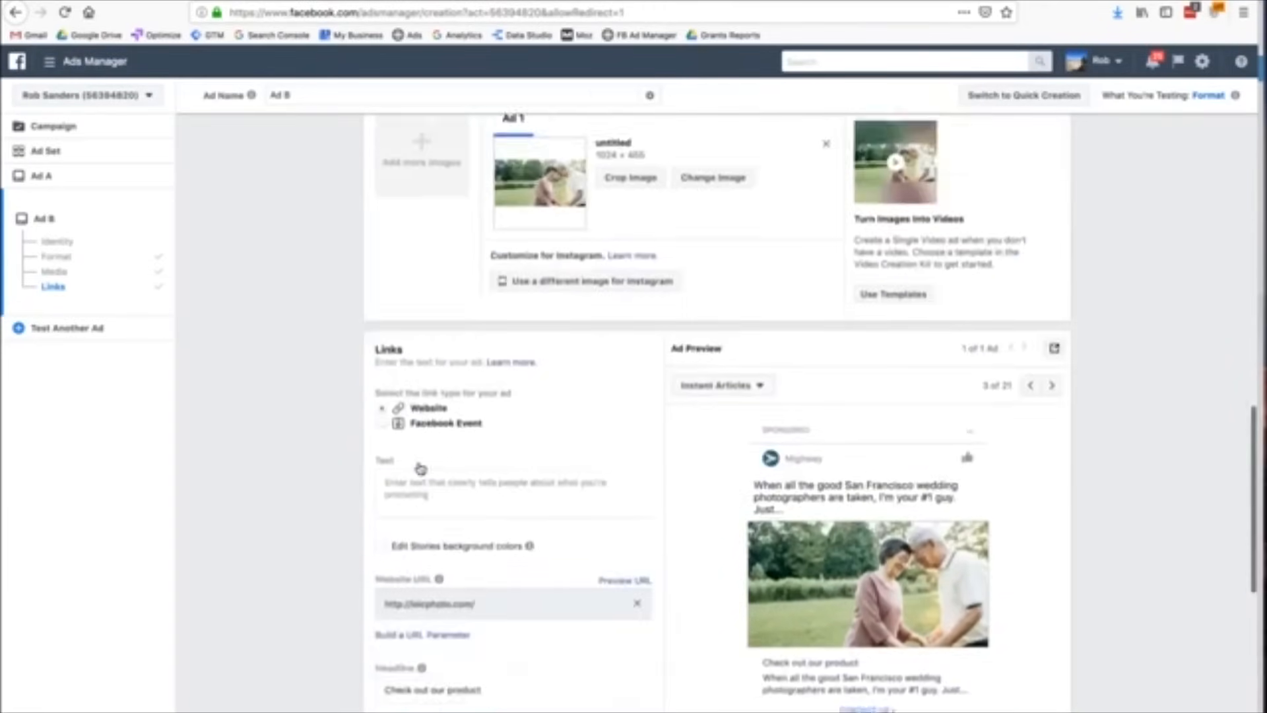
pyautogui.scroll(8, 421, 467)
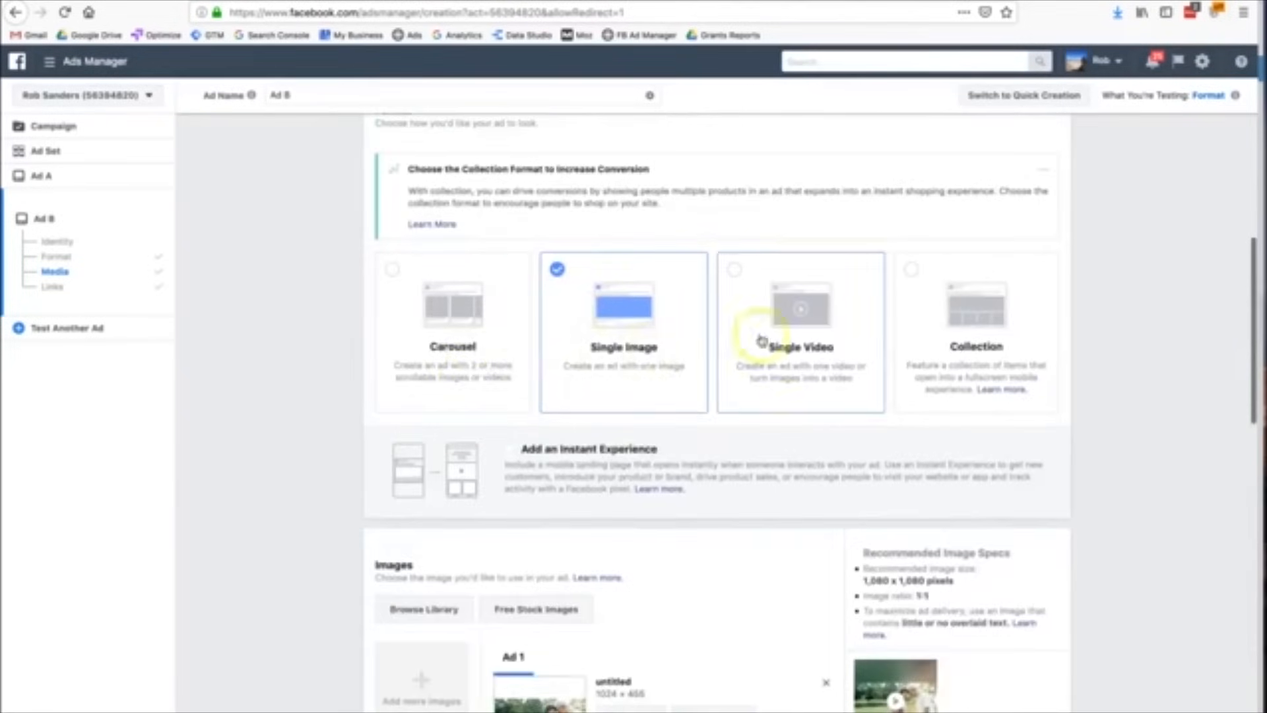
pyautogui.scroll(-10, 783, 359)
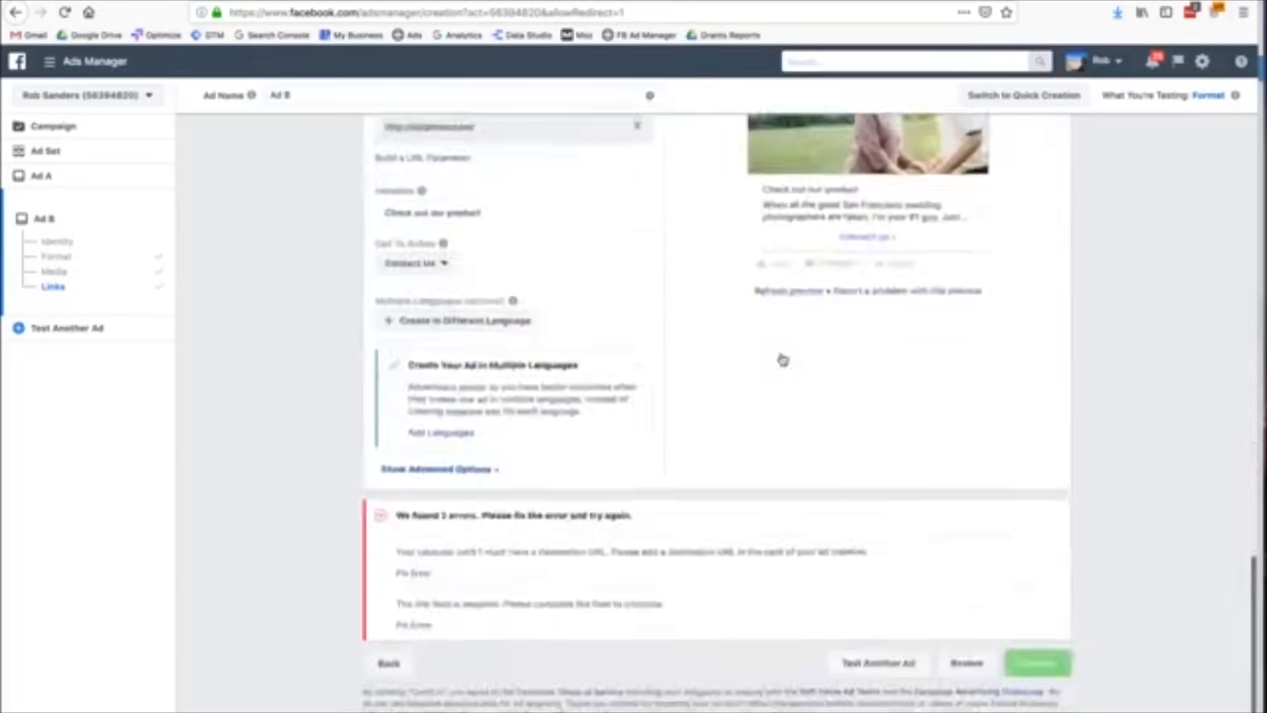
pyautogui.scroll(10, 783, 359)
pyautogui.scroll(-10, 783, 359)
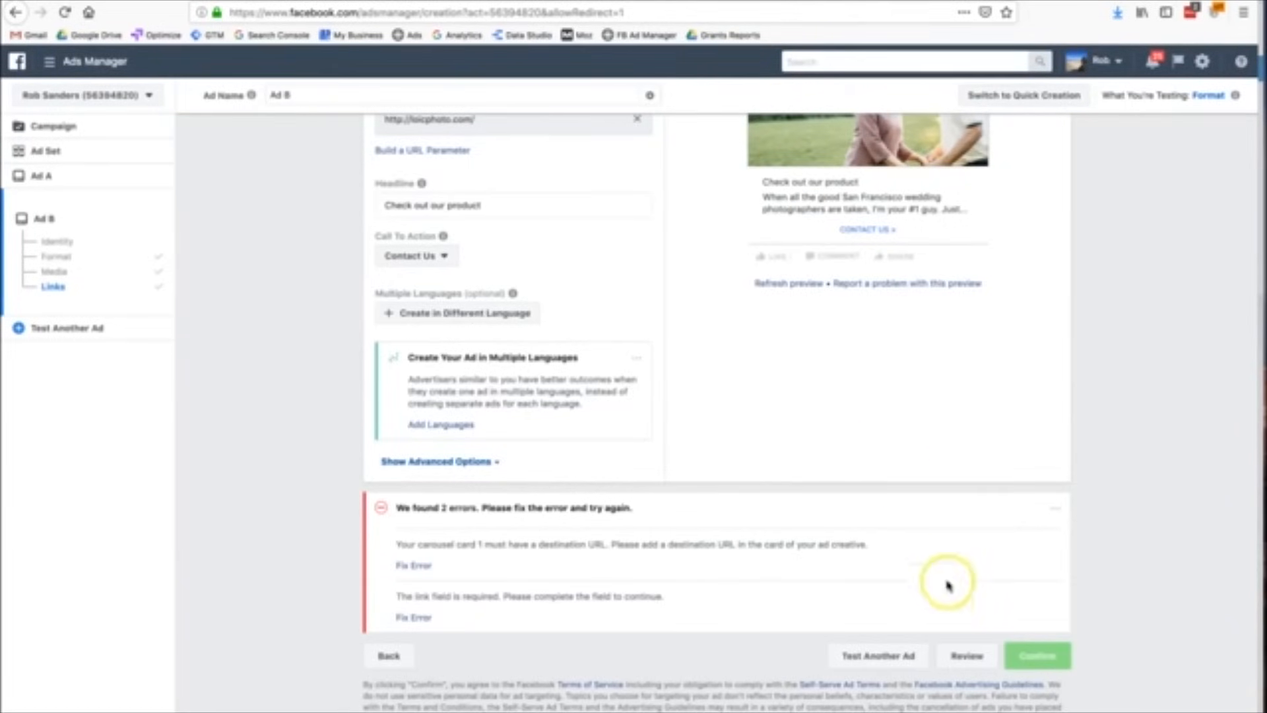
# Open the review summary of the split test campaign, try to confirm it, and choose to fix the errors.
pyautogui.click(966, 656)
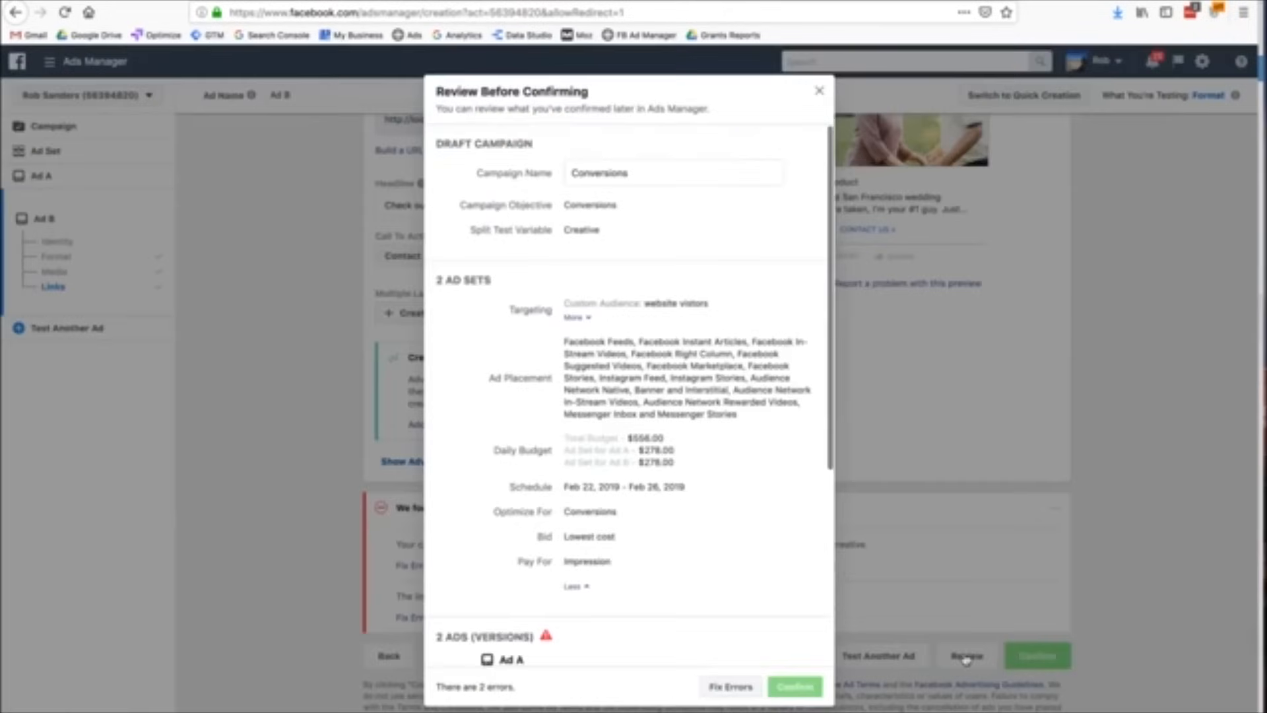
pyautogui.click(782, 688)
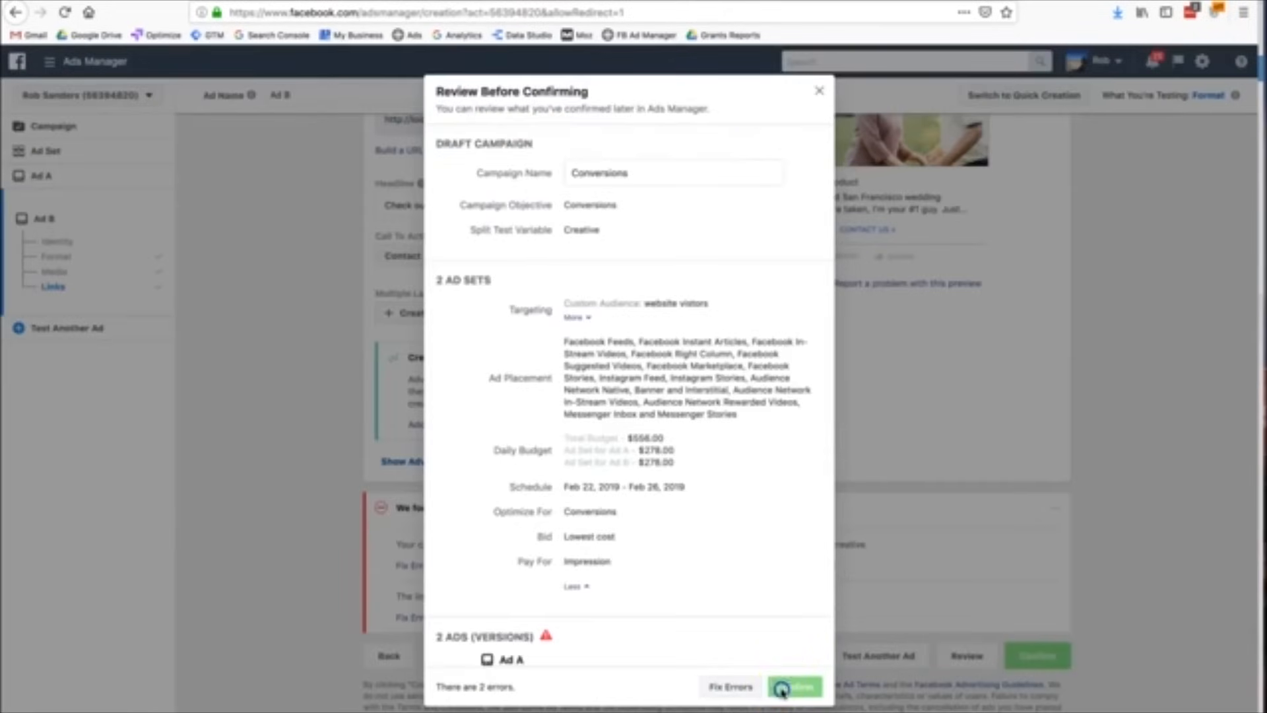
pyautogui.click(730, 686)
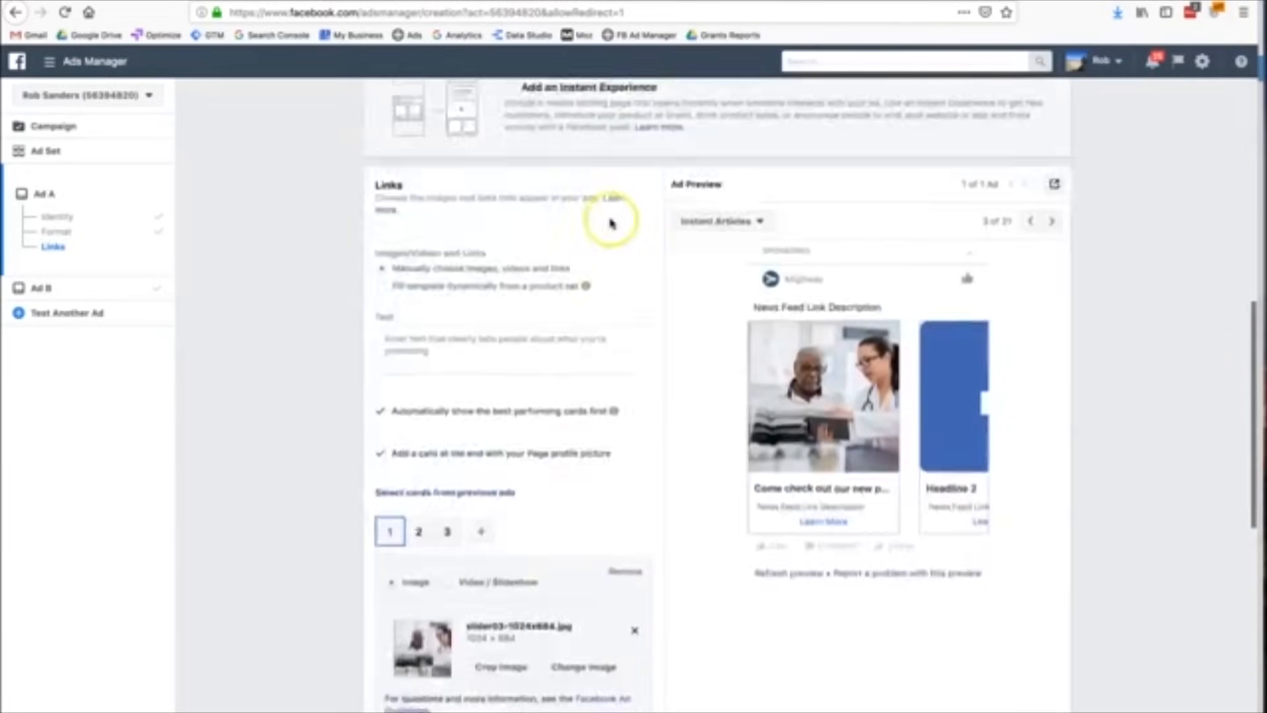
# Change Ad A's format to Single Image.
pyautogui.scroll(5, 635, 491)
pyautogui.scroll(2, 634, 488)
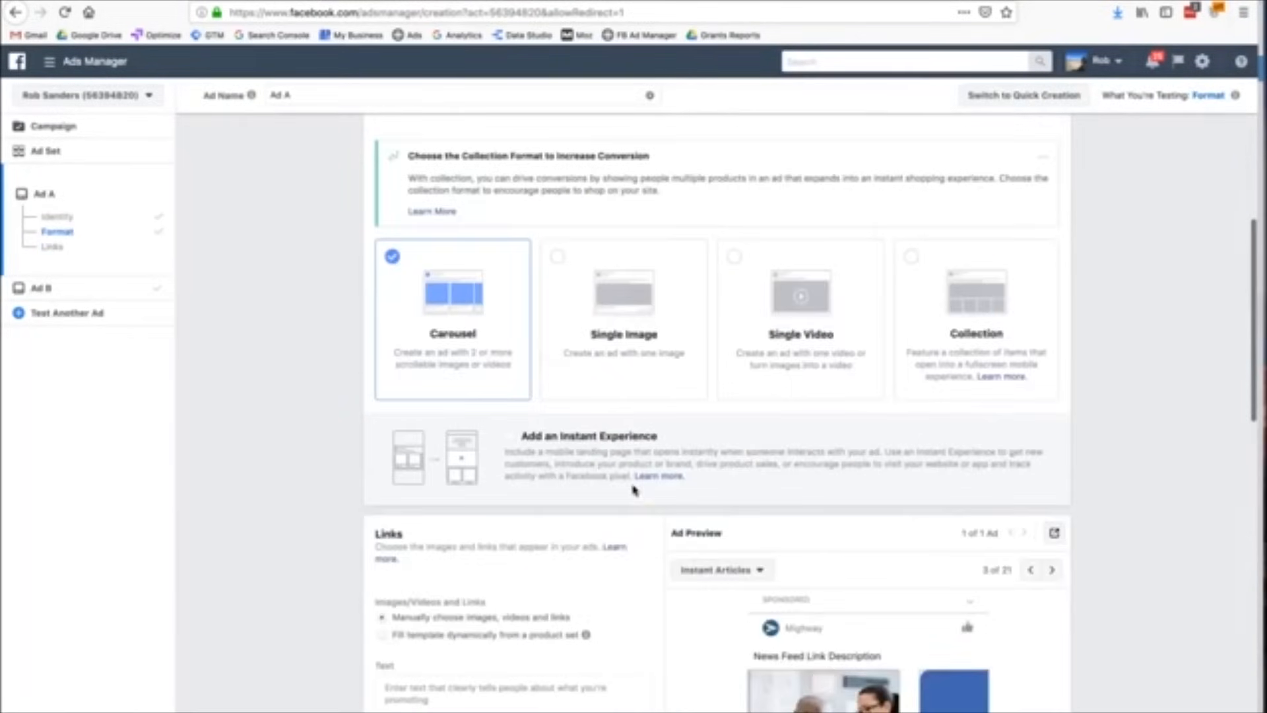
pyautogui.click(557, 257)
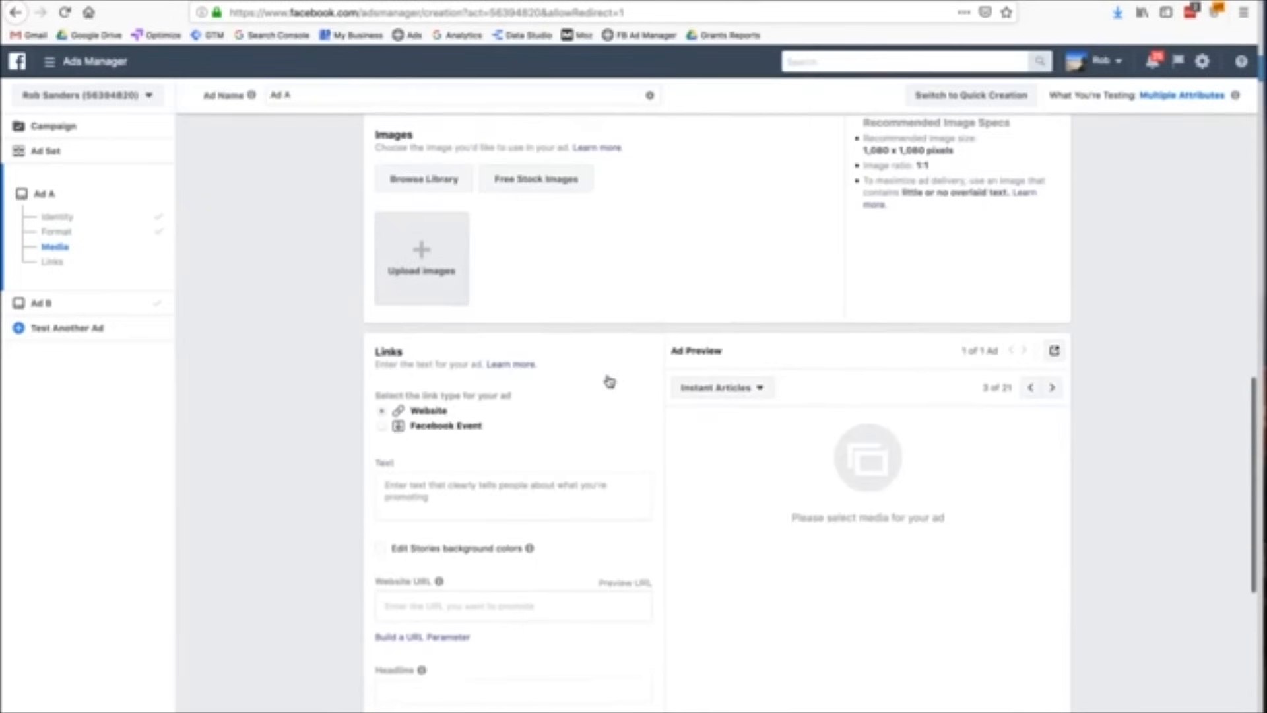
# Choose the 1024 × 683 slider02 image from the account's image library for Ad A.
pyautogui.click(439, 176)
pyautogui.click(705, 269)
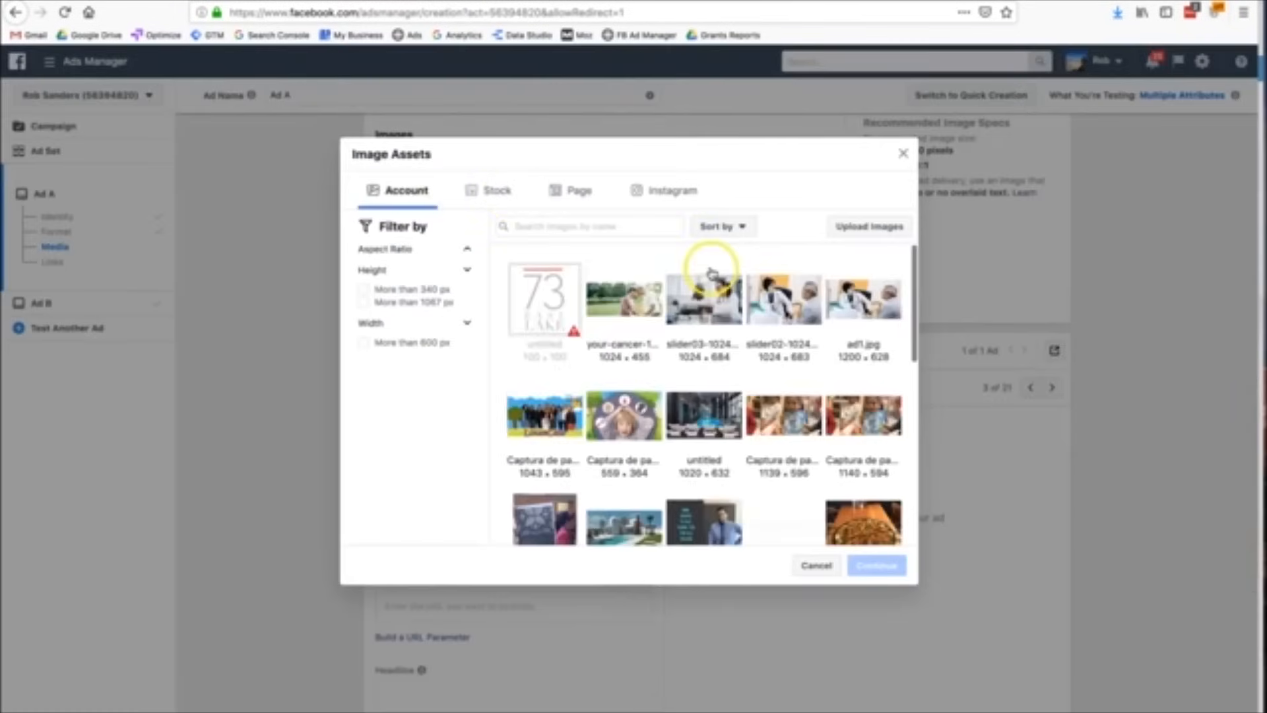
pyautogui.click(785, 297)
pyautogui.click(870, 612)
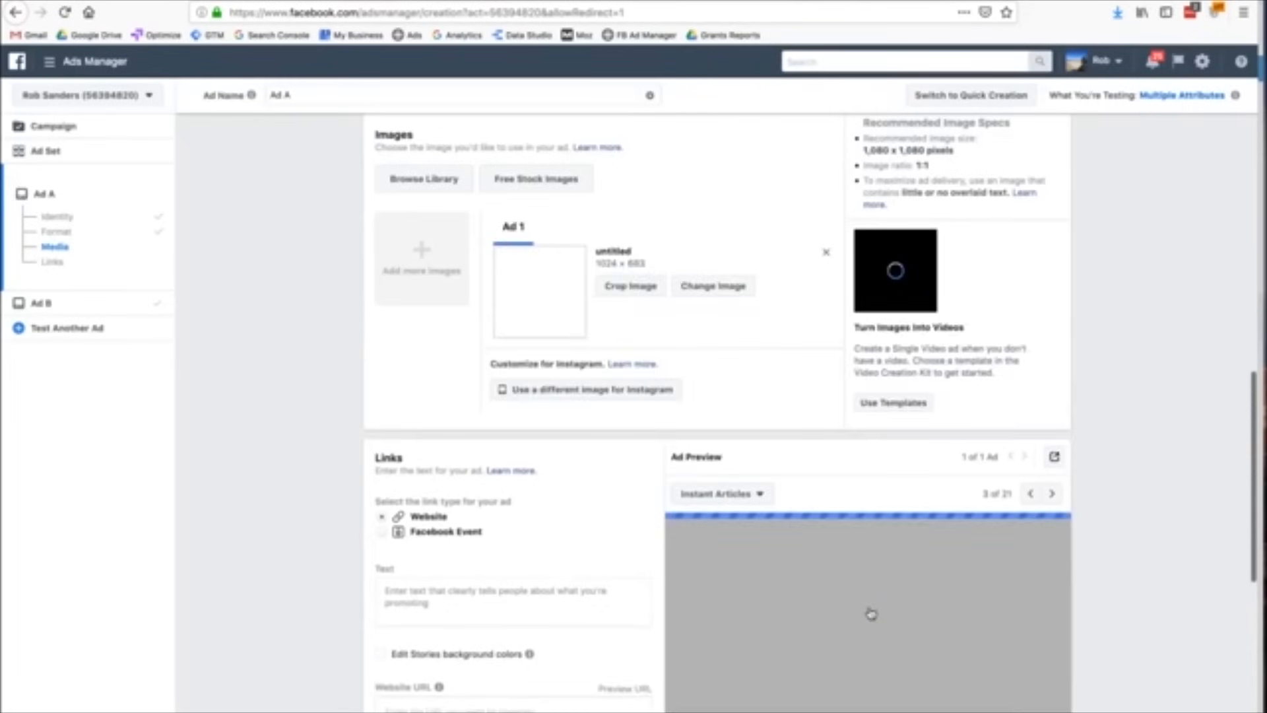
# Look over Ad A's image and blank link fields, try to continue to the next ad, and read the listed error.
pyautogui.scroll(-5, 452, 508)
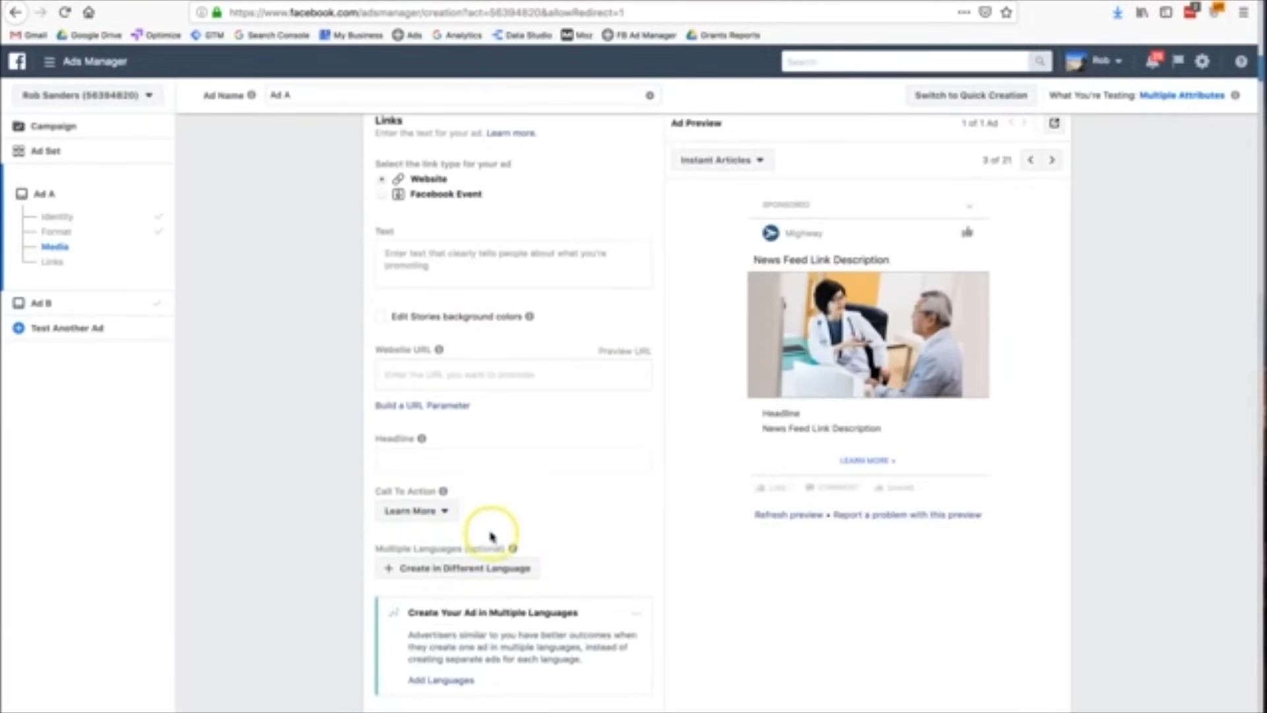
pyautogui.scroll(7, 523, 588)
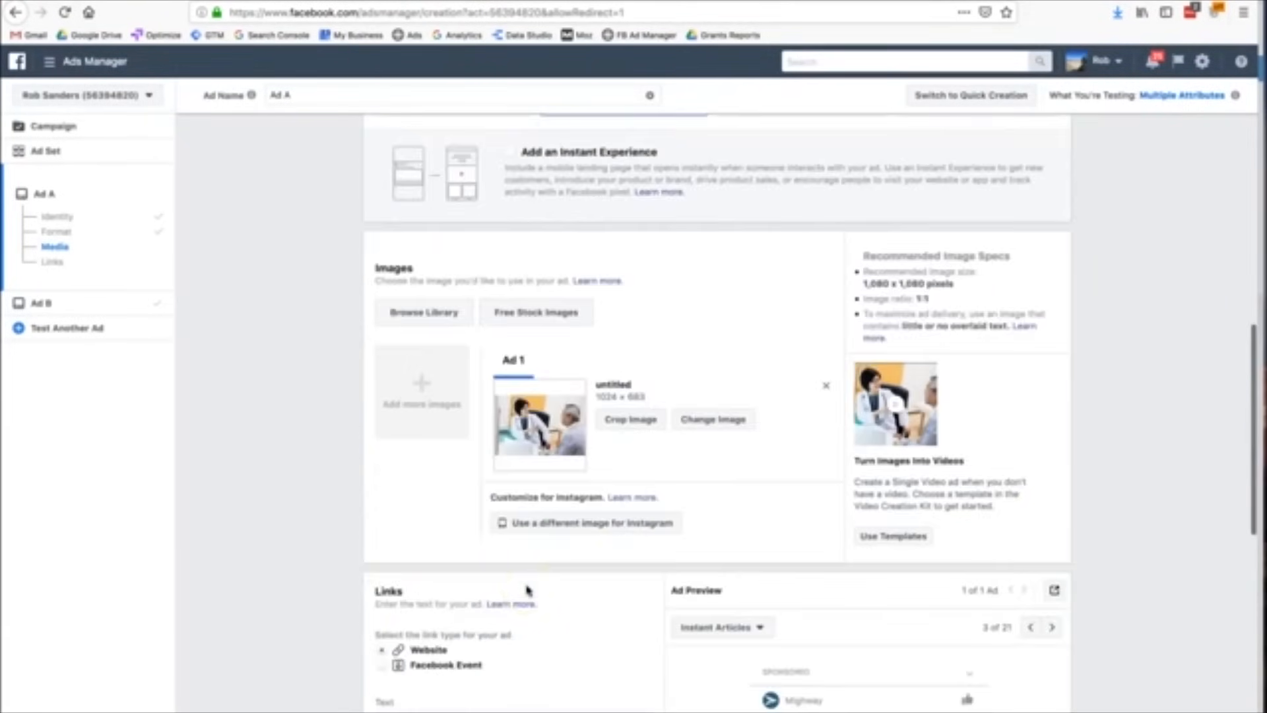
pyautogui.scroll(-9, 527, 589)
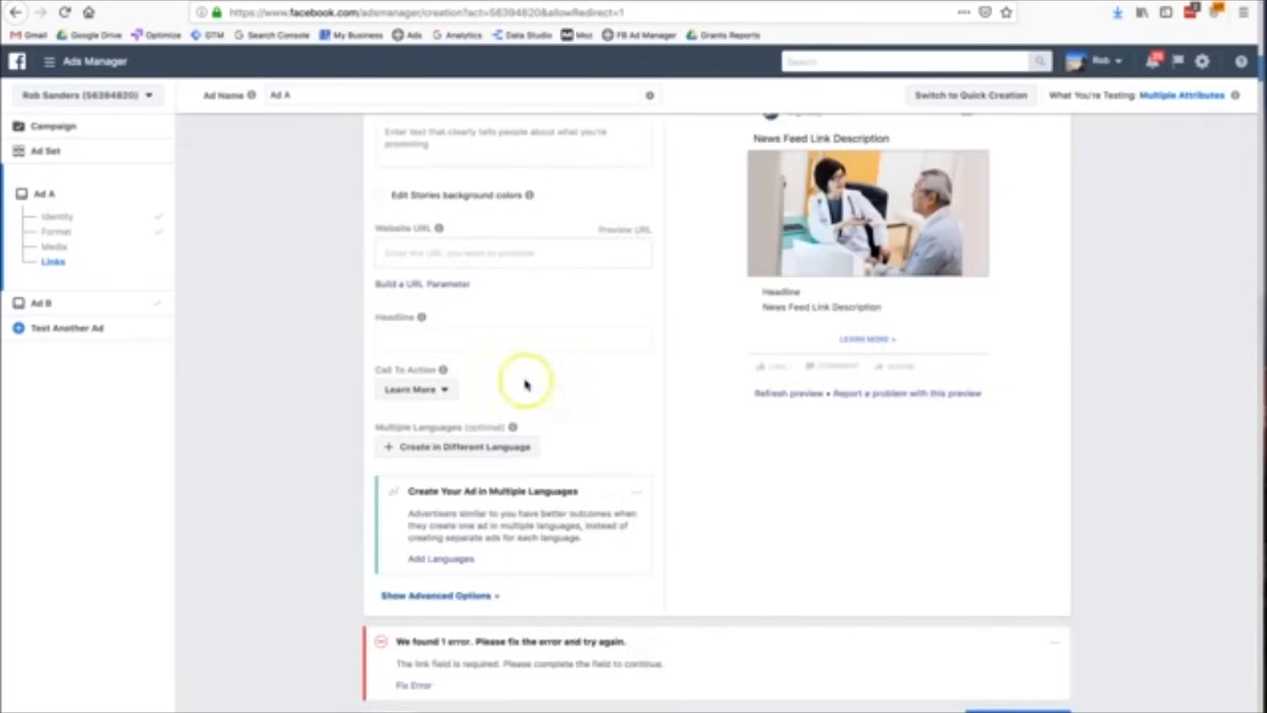
pyautogui.scroll(4, 545, 442)
pyautogui.scroll(-2, 548, 451)
pyautogui.scroll(-2, 852, 525)
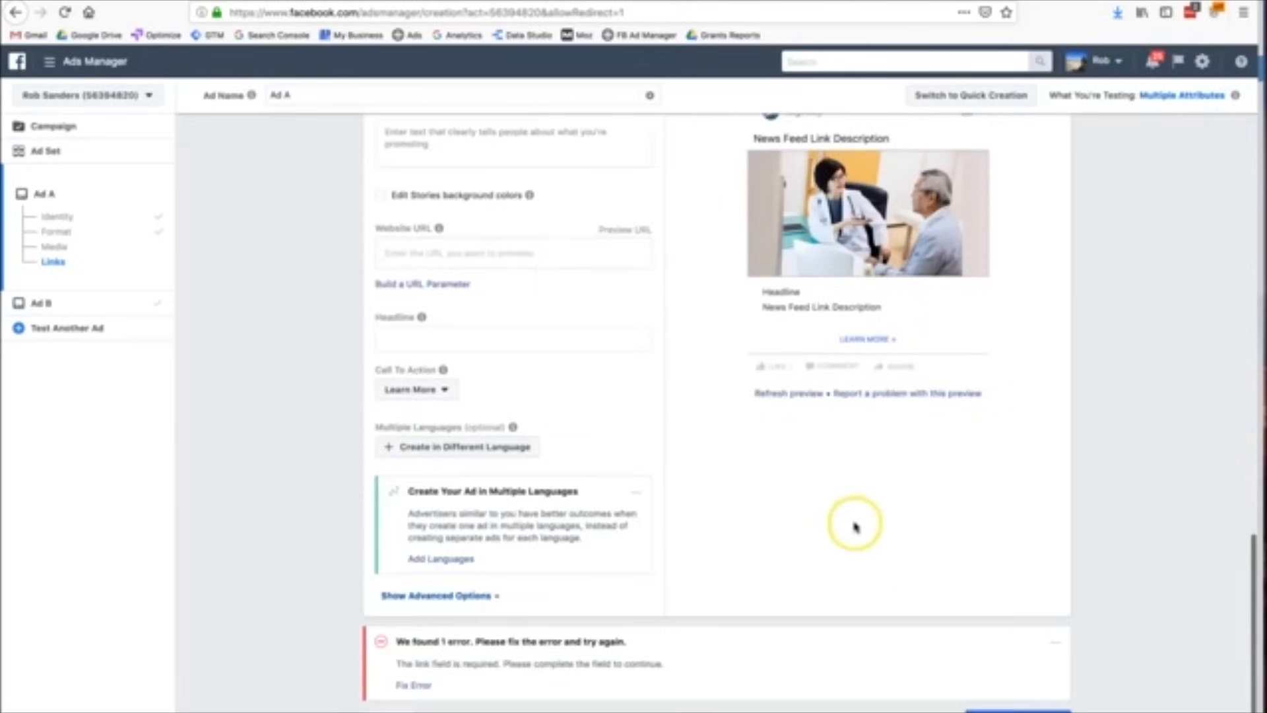
pyautogui.click(996, 711)
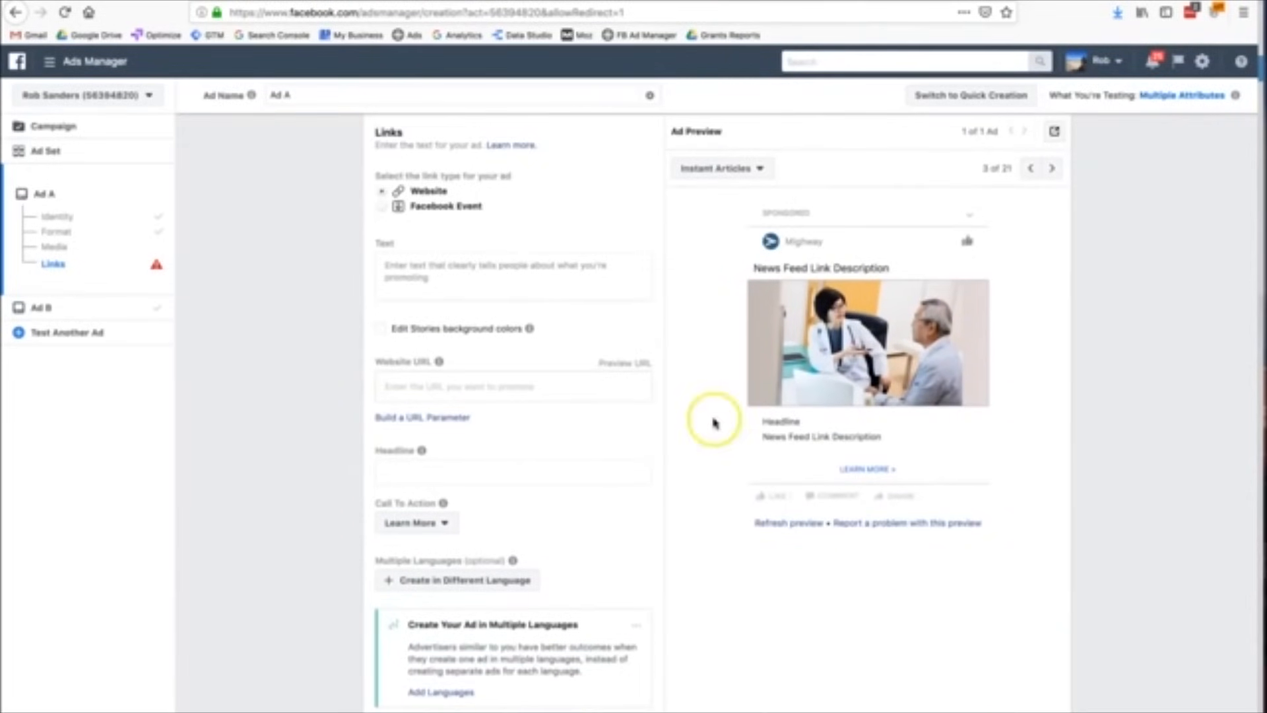
pyautogui.scroll(-3, 712, 422)
pyautogui.scroll(6, 715, 423)
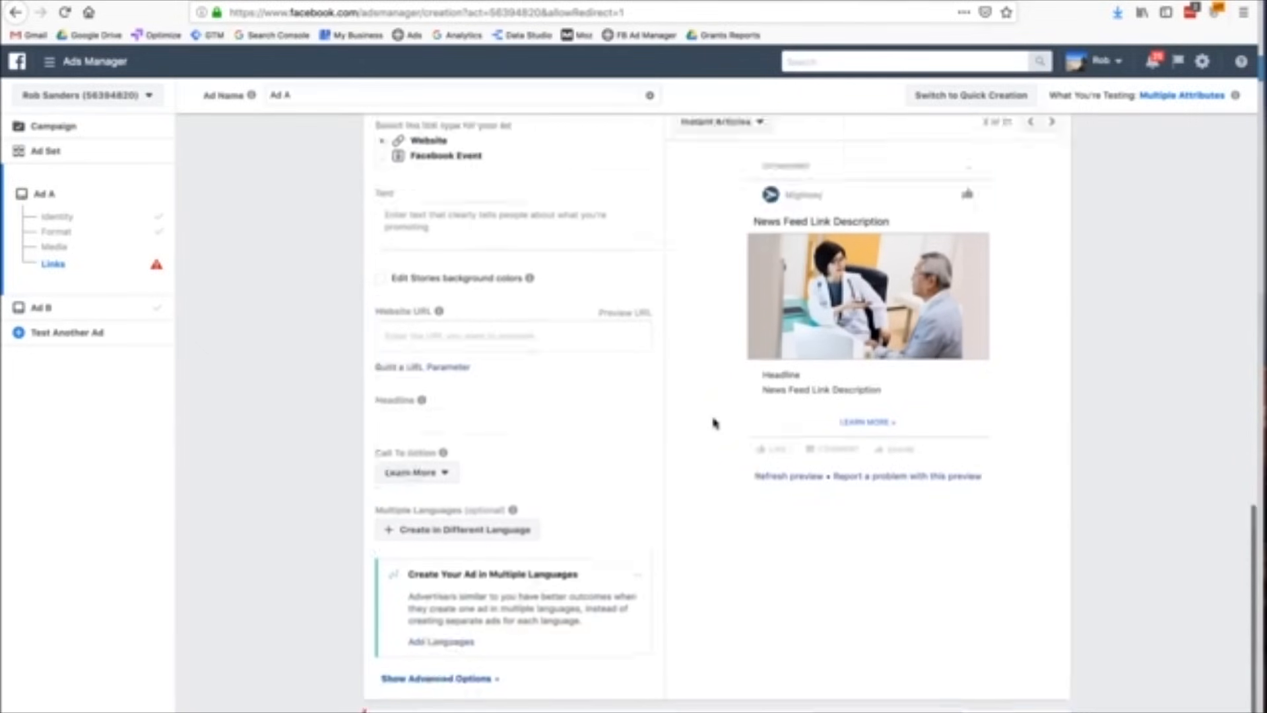
pyautogui.scroll(-6, 715, 423)
pyautogui.tripleClick(524, 662)
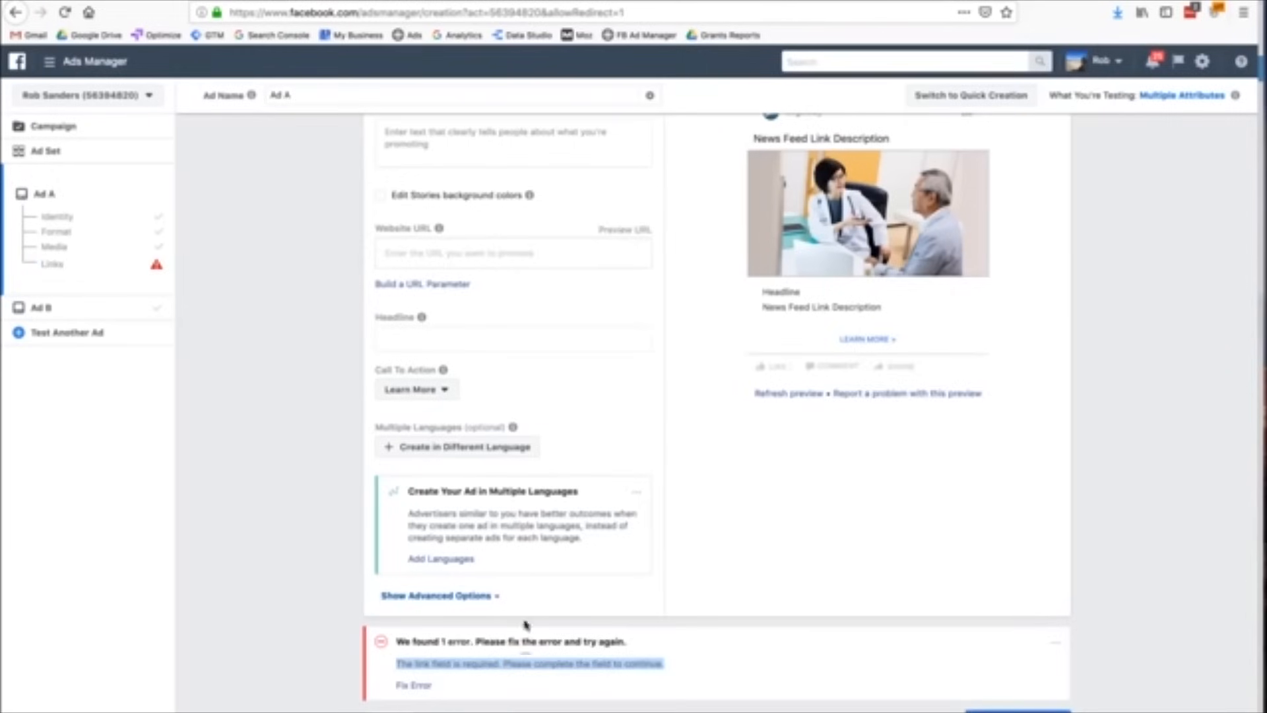
pyautogui.scroll(2, 552, 390)
pyautogui.click(537, 410)
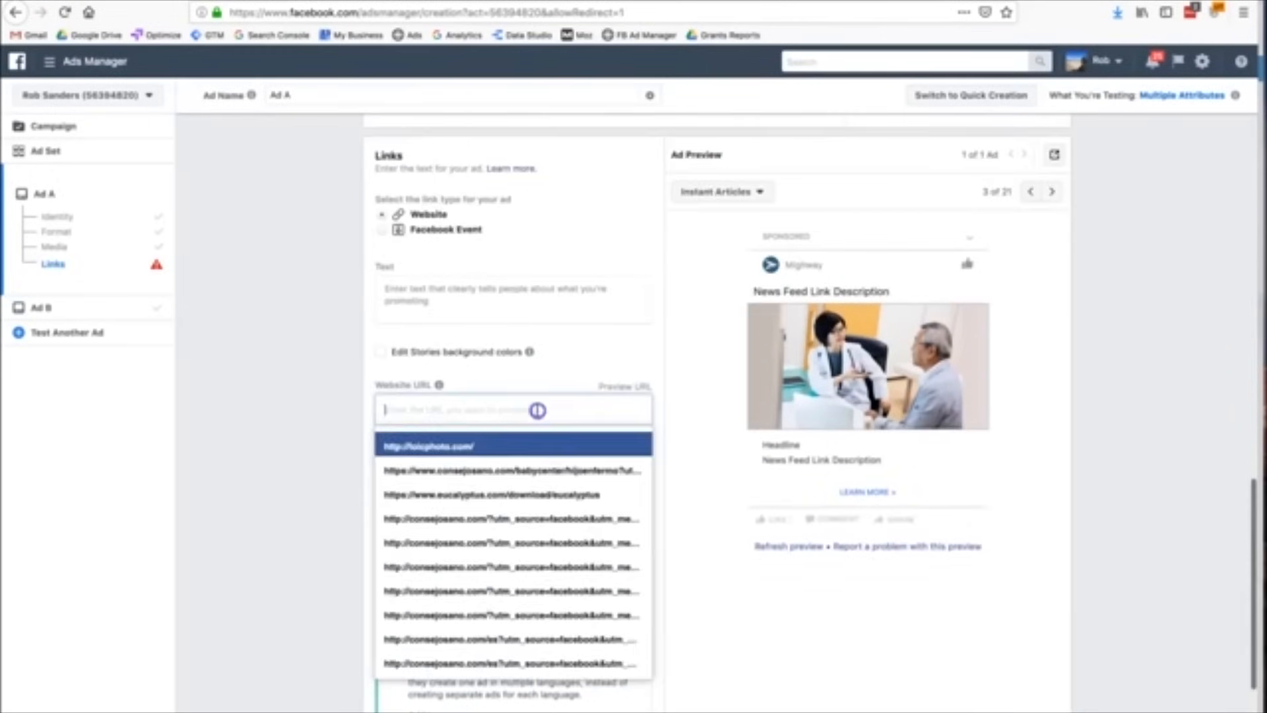
pyautogui.click(521, 447)
pyautogui.scroll(-2, 521, 447)
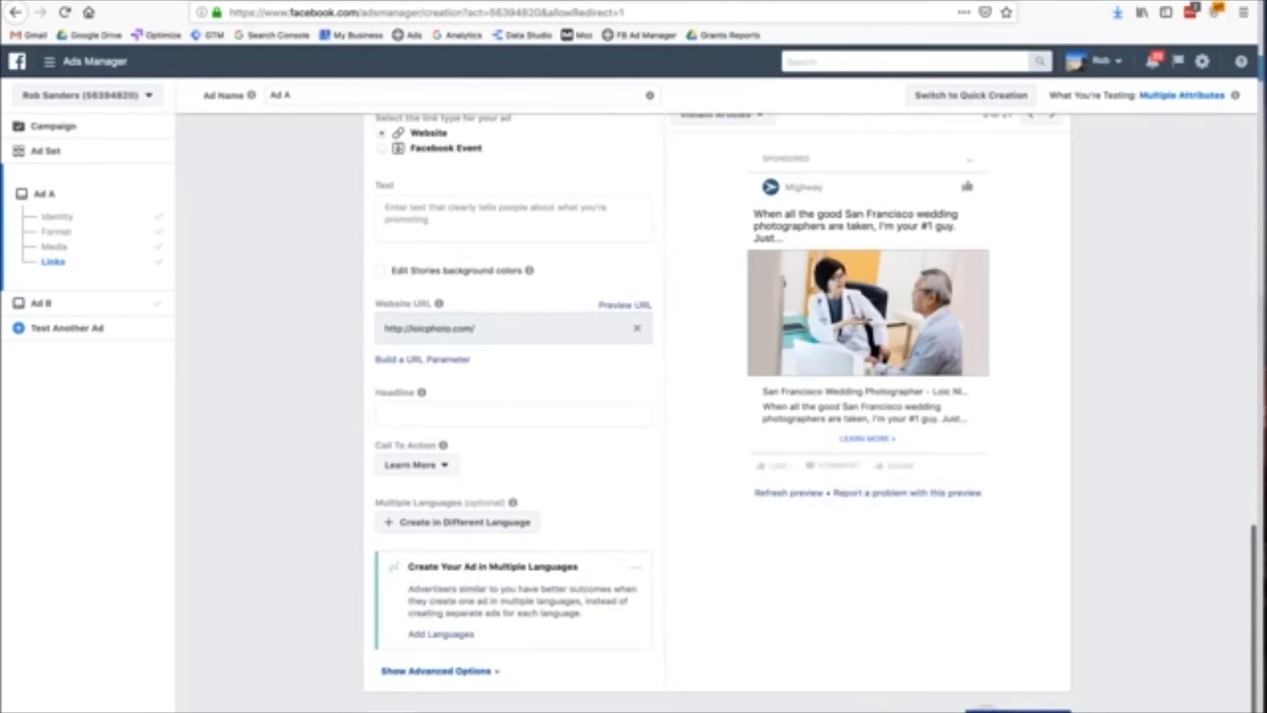
# Continue from Ad A to Ad B and review Ad B's links, media and format settings.
pyautogui.click(986, 711)
pyautogui.click(1034, 660)
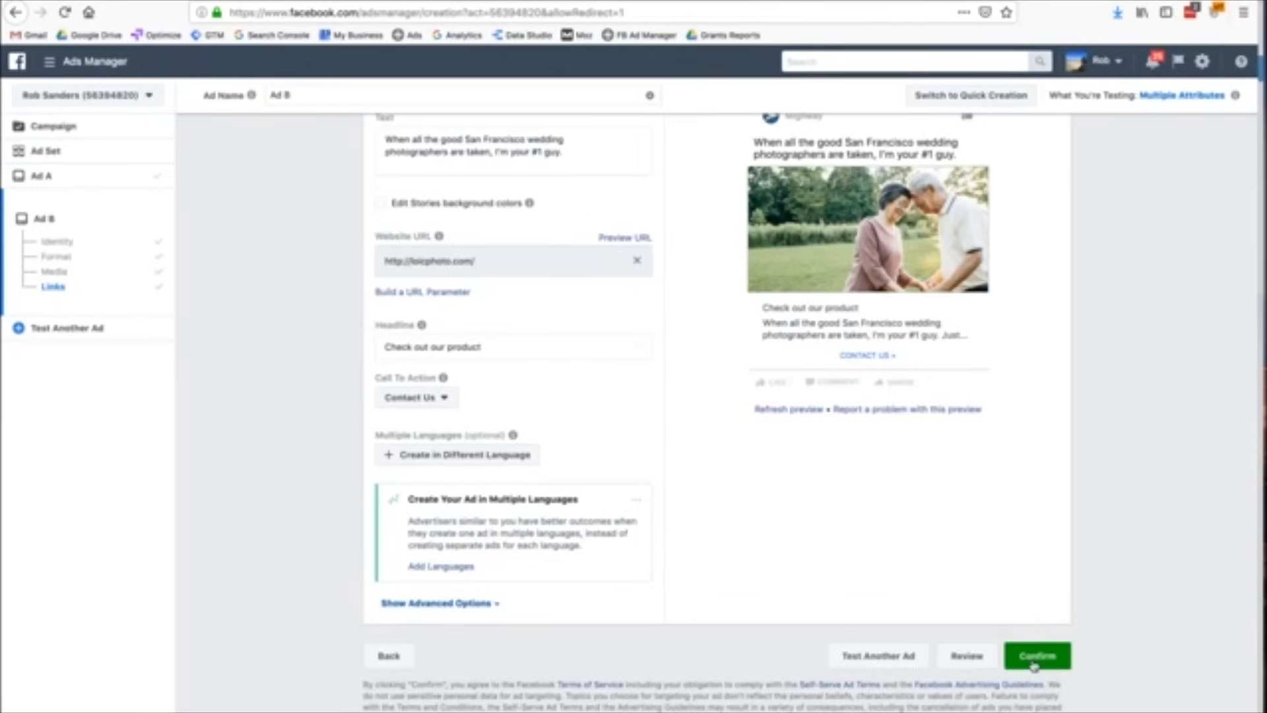
pyautogui.scroll(10, 877, 585)
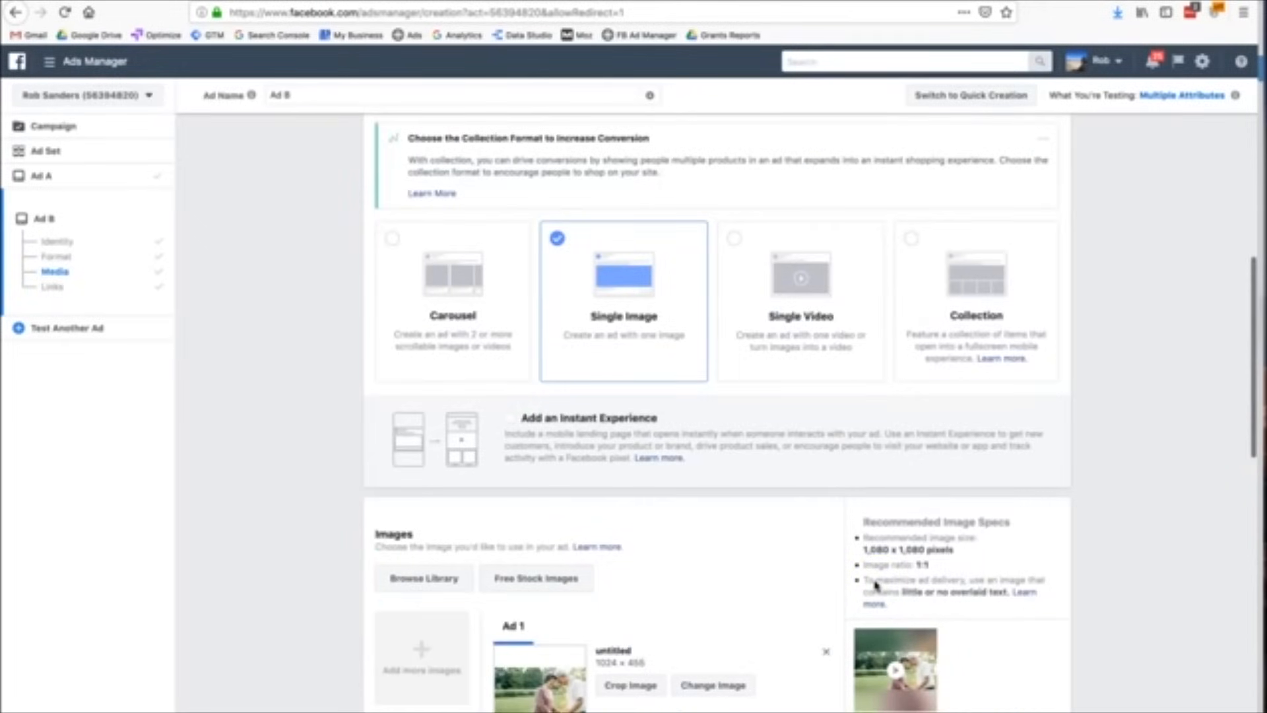
pyautogui.scroll(5, 876, 585)
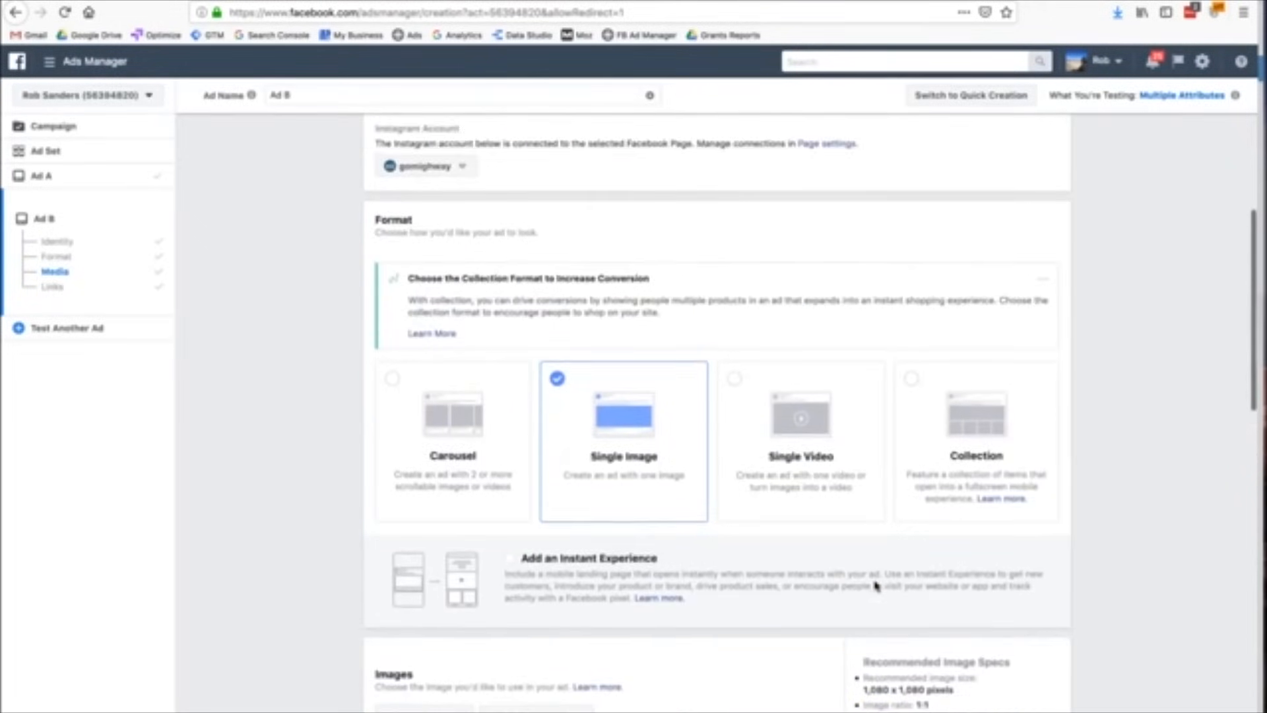
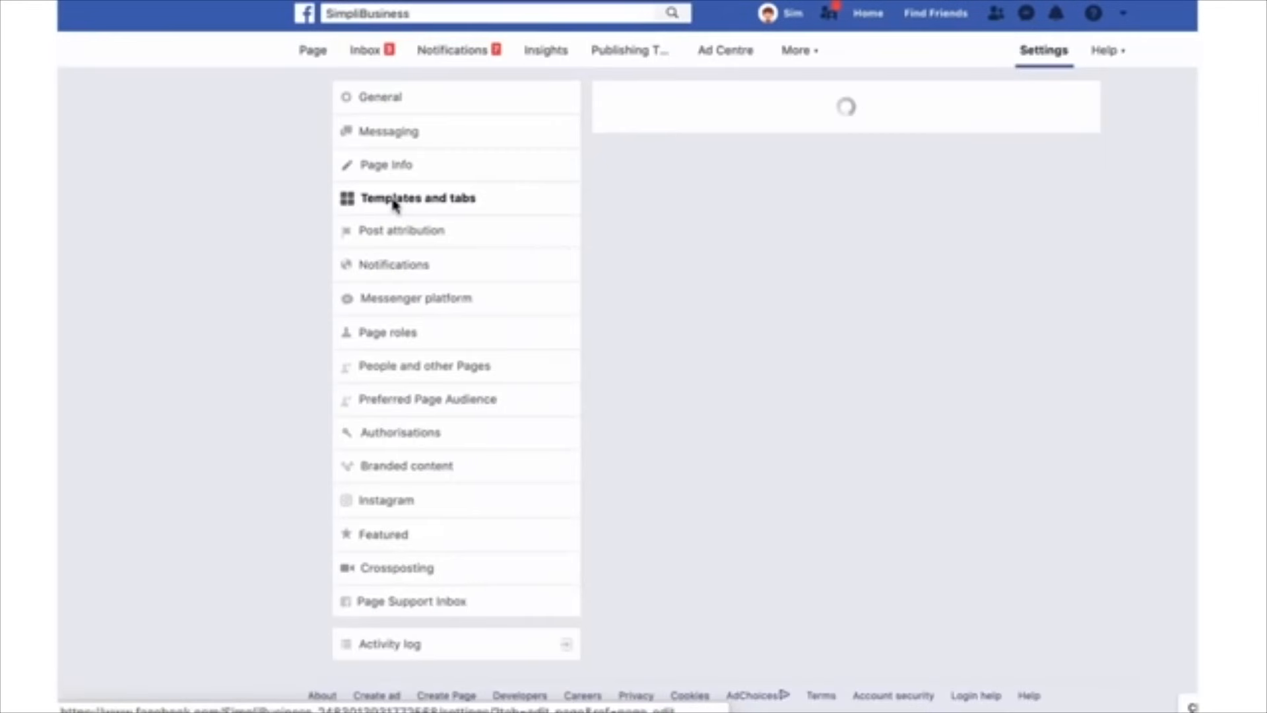
# Add a Shop tab to the SimpliBusiness Page and move it directly below the Reviews tab.
pyautogui.scroll(-7, 752, 420)
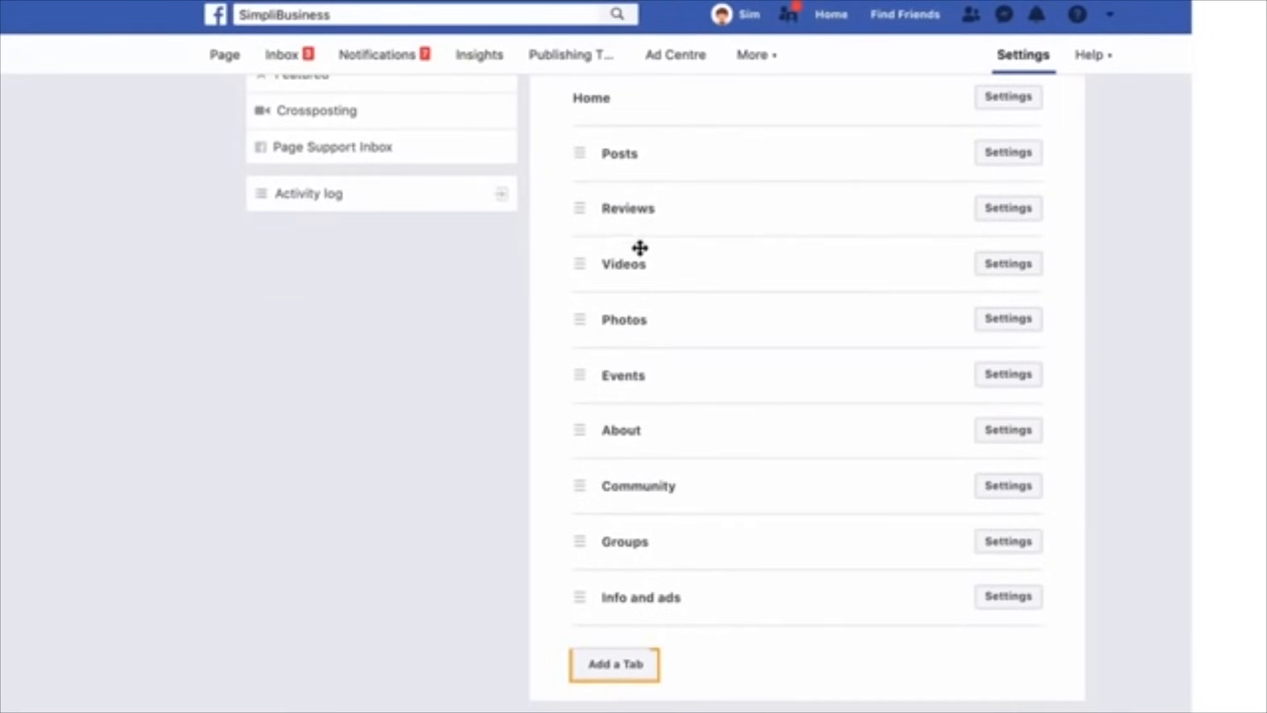
pyautogui.click(609, 667)
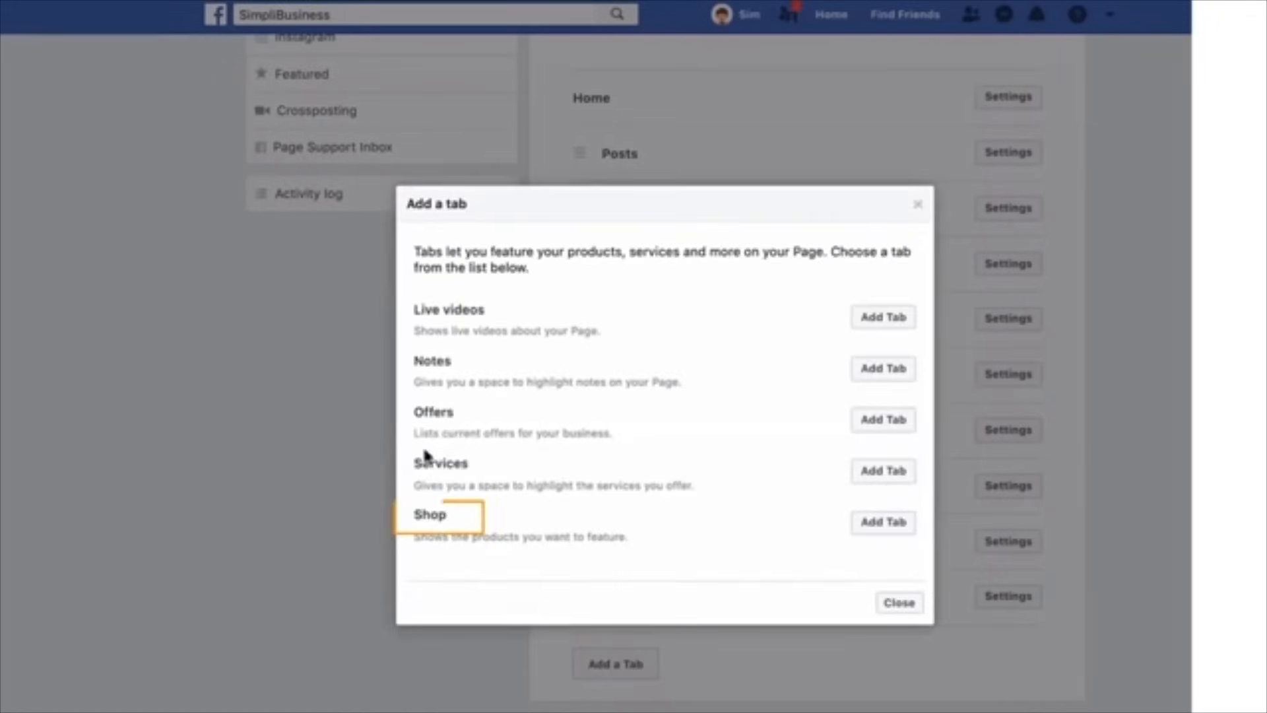
pyautogui.click(886, 522)
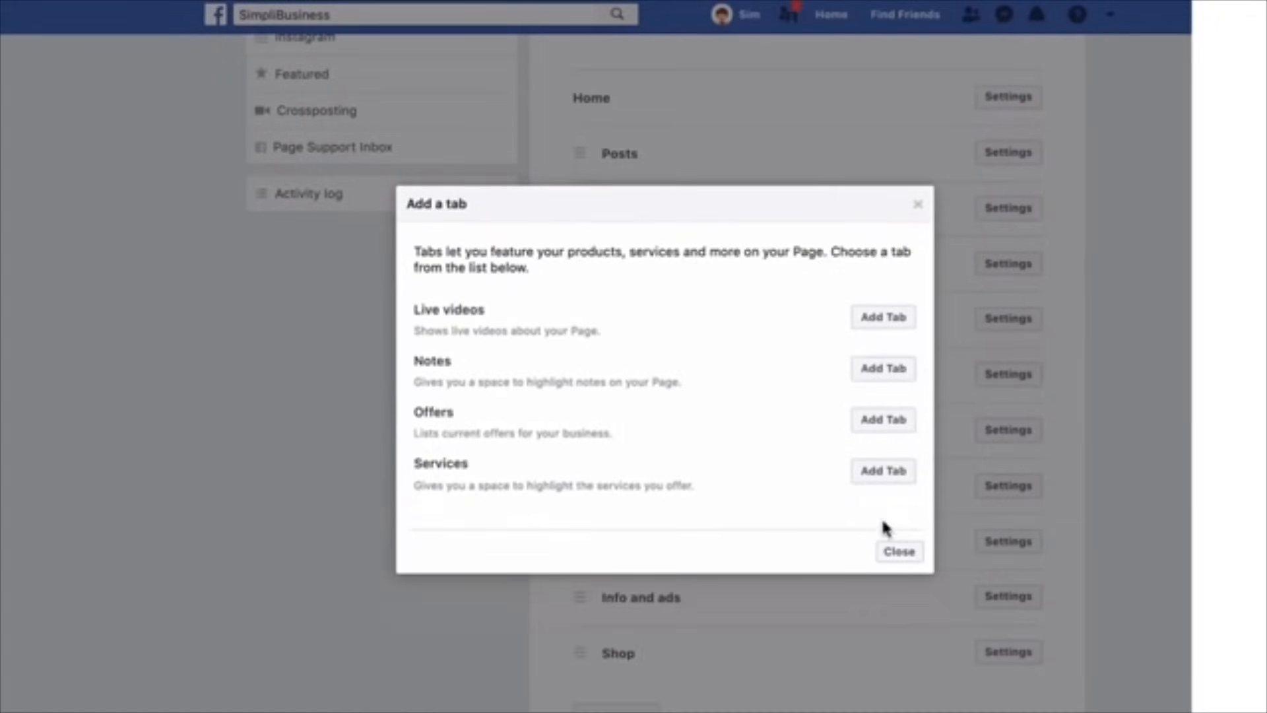
pyautogui.click(900, 552)
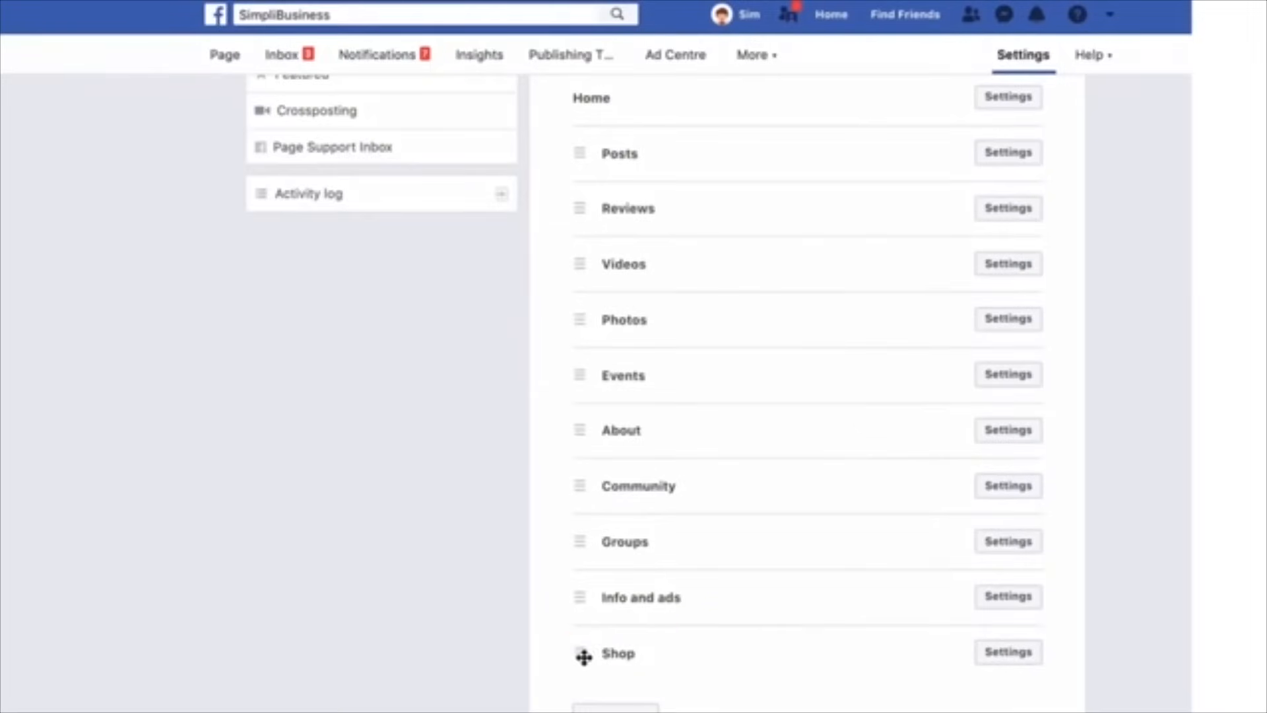
pyautogui.moveTo(584, 655); pyautogui.dragTo(583, 254)
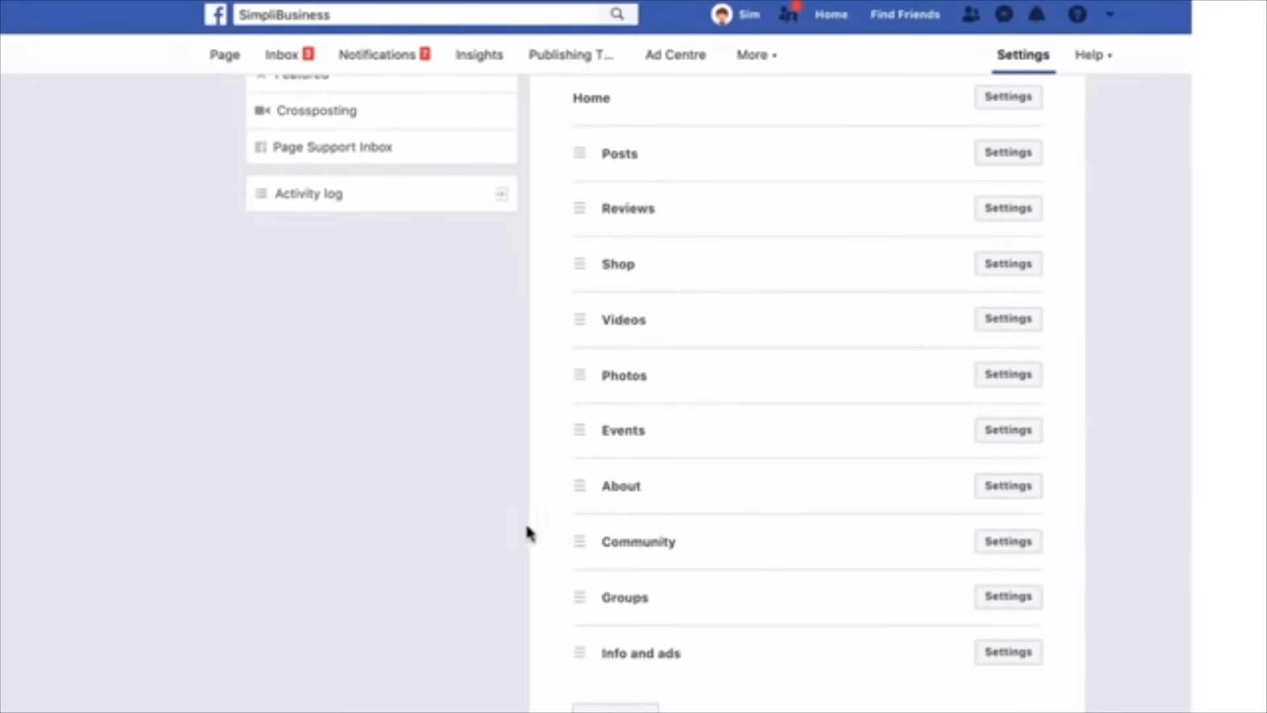
# Check the Shop tab's visibility setting and copy its share URL, leaving its settings without saving.
pyautogui.click(1007, 263)
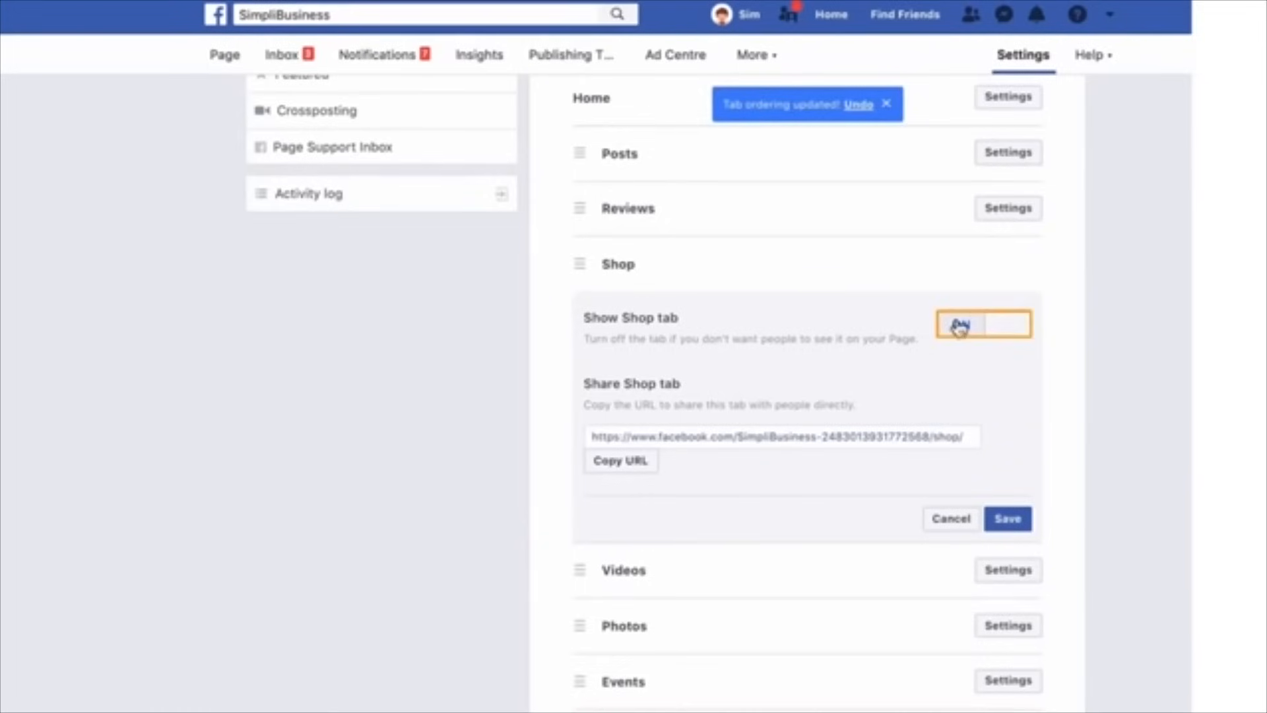
pyautogui.click(633, 460)
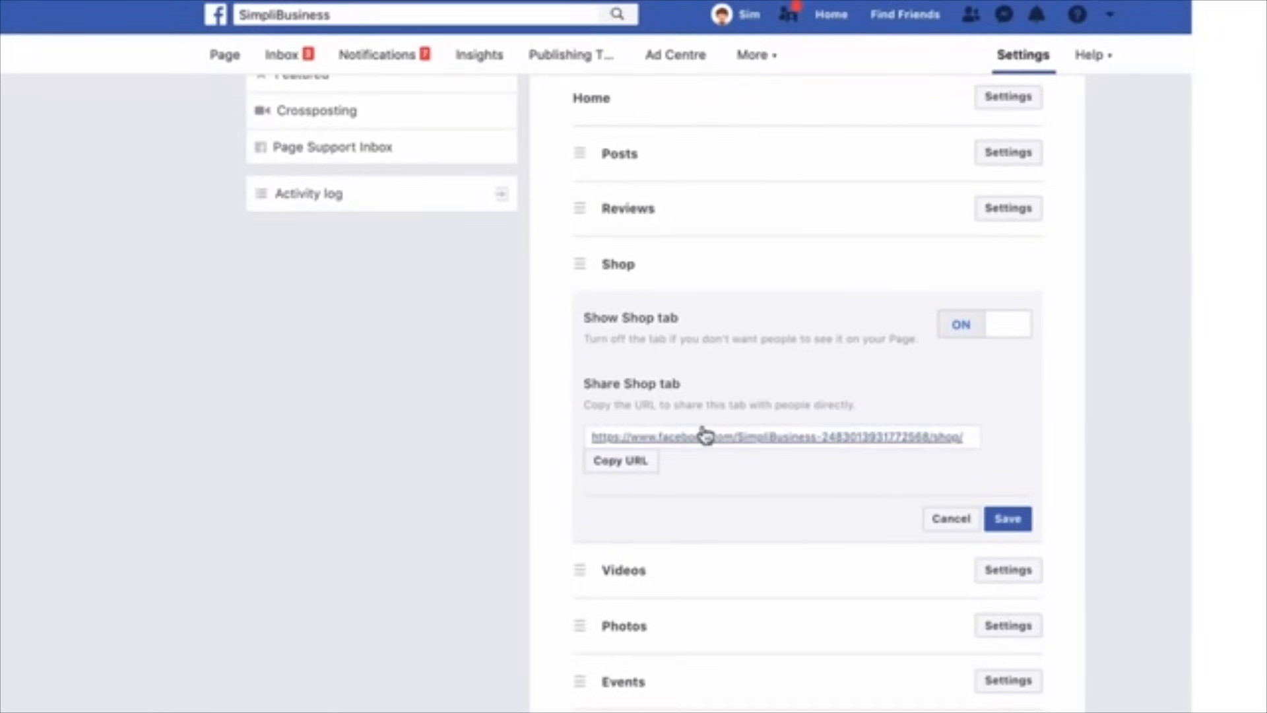
pyautogui.click(944, 519)
# Return to the SimpliBusiness Page, expand its section list and open the Shop section.
pyautogui.scroll(8, 241, 376)
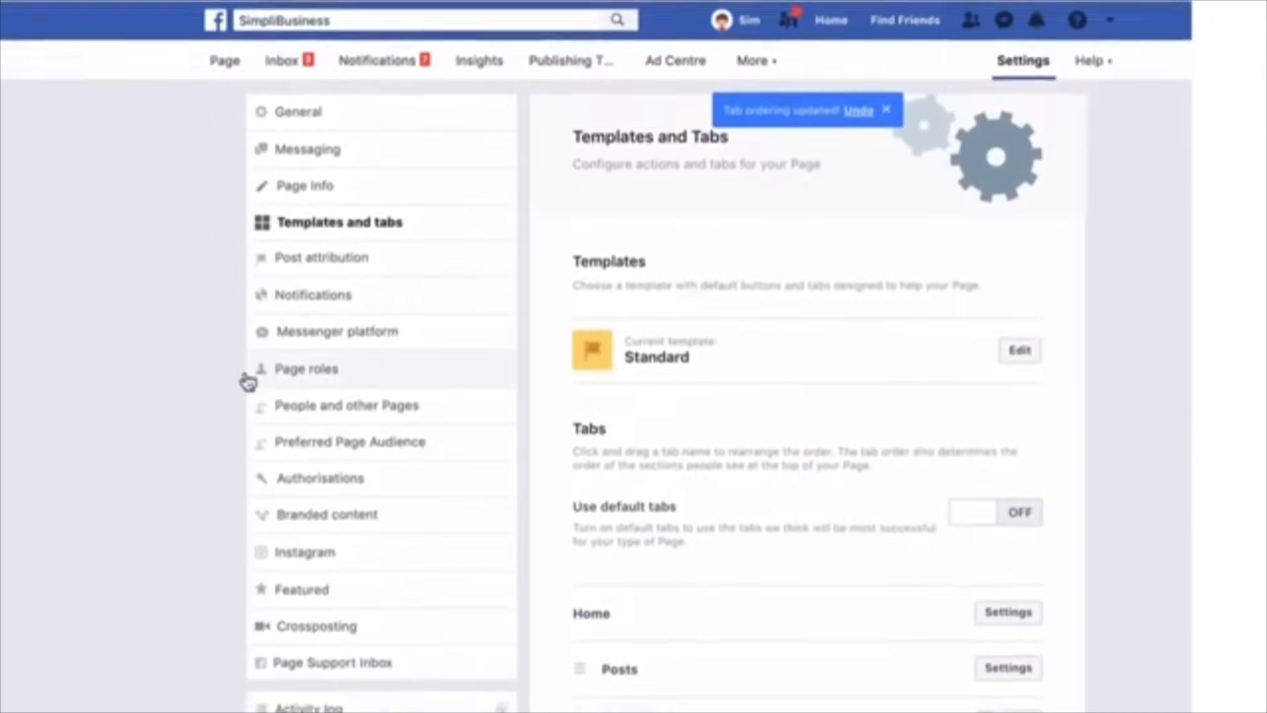
pyautogui.click(223, 58)
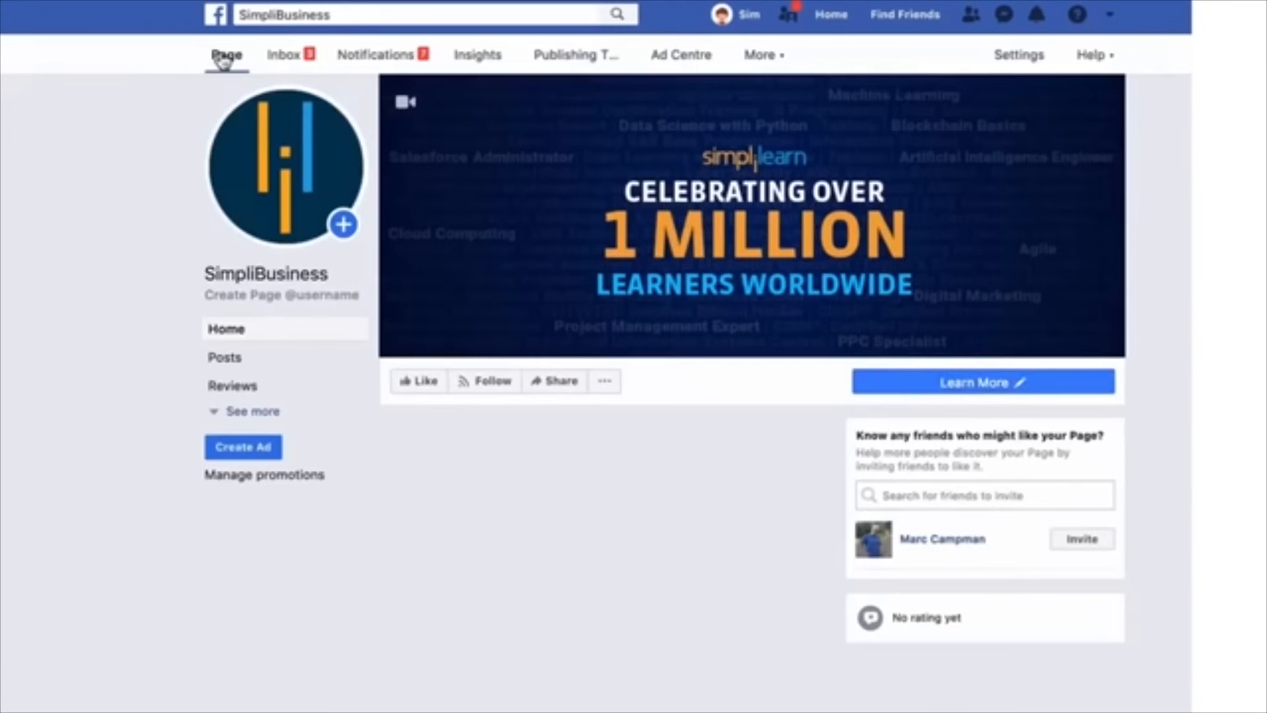
pyautogui.click(214, 412)
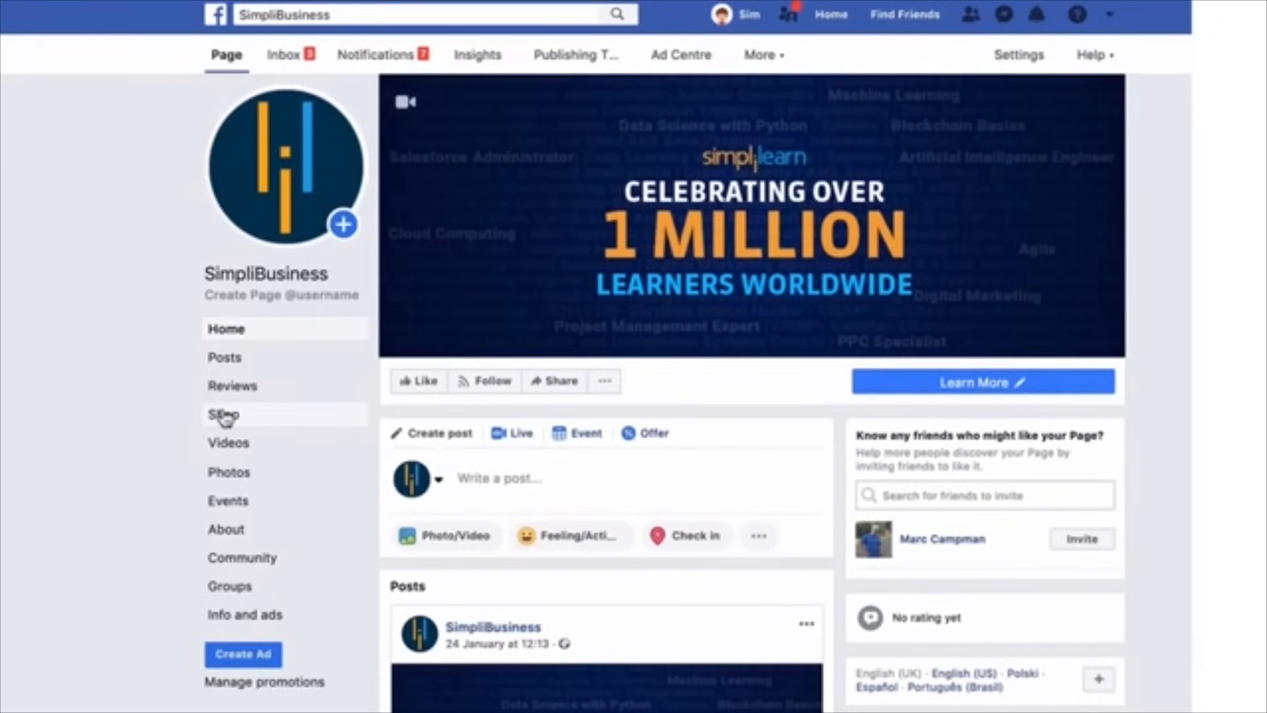
pyautogui.click(223, 416)
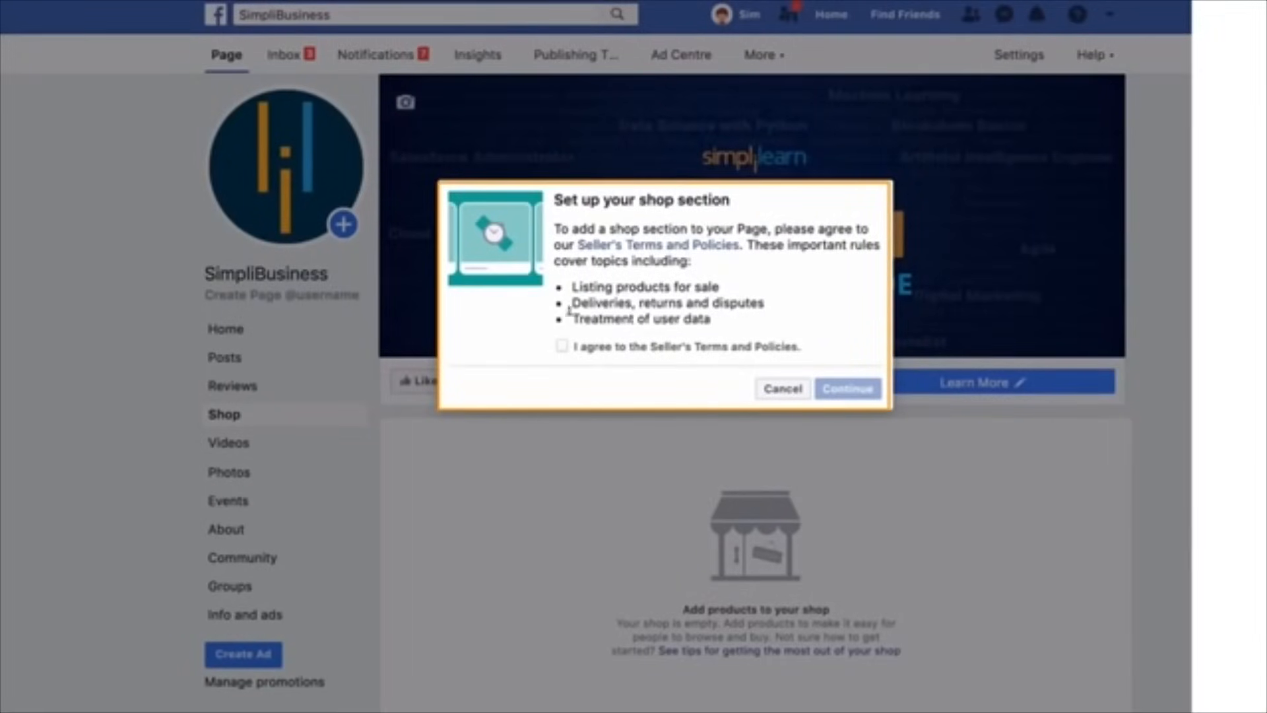
# Set up the shop by agreeing to the Seller's Terms and Policies, with Message to buy checkout and British Pound Sterling as the currency.
pyautogui.click(559, 346)
pyautogui.click(851, 390)
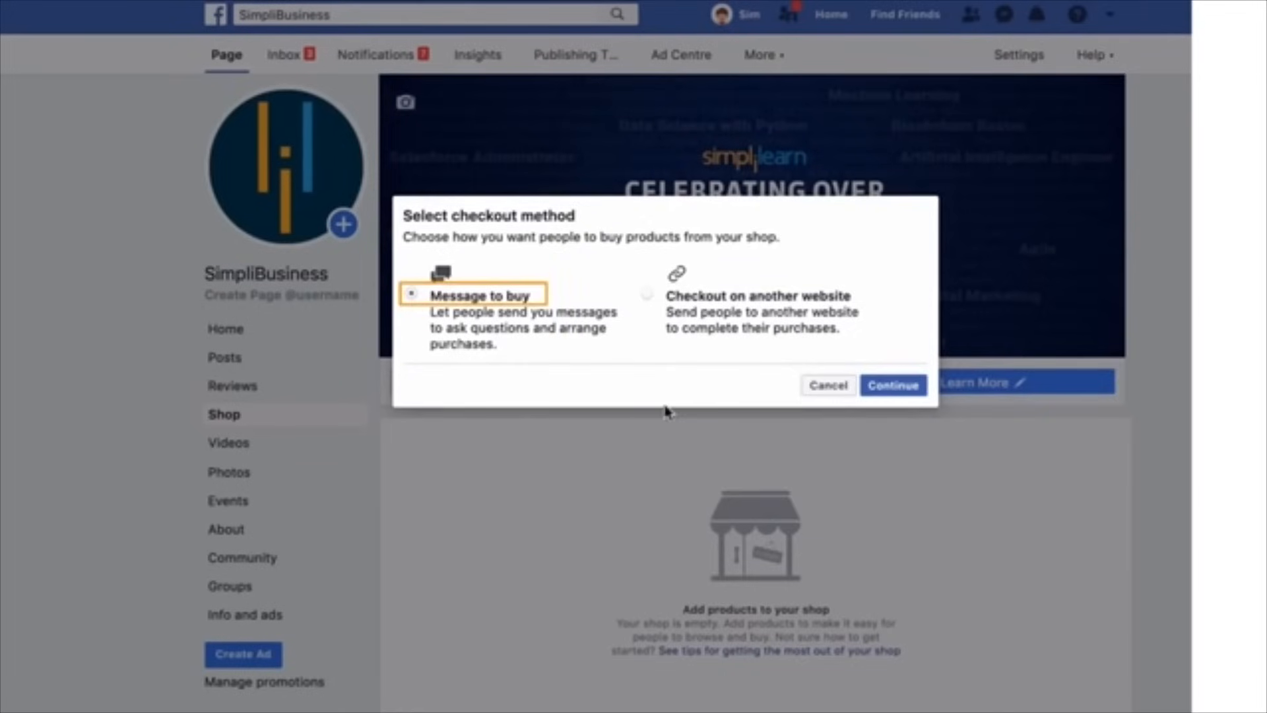
pyautogui.click(892, 385)
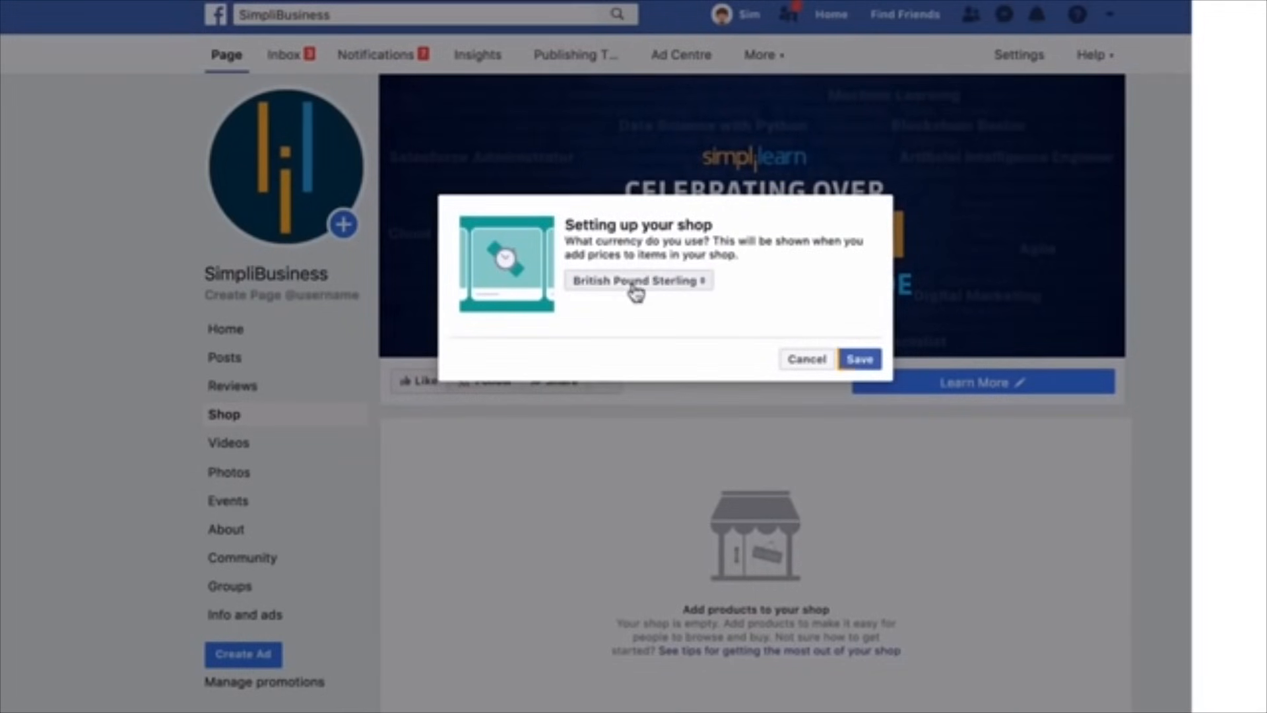
pyautogui.click(856, 361)
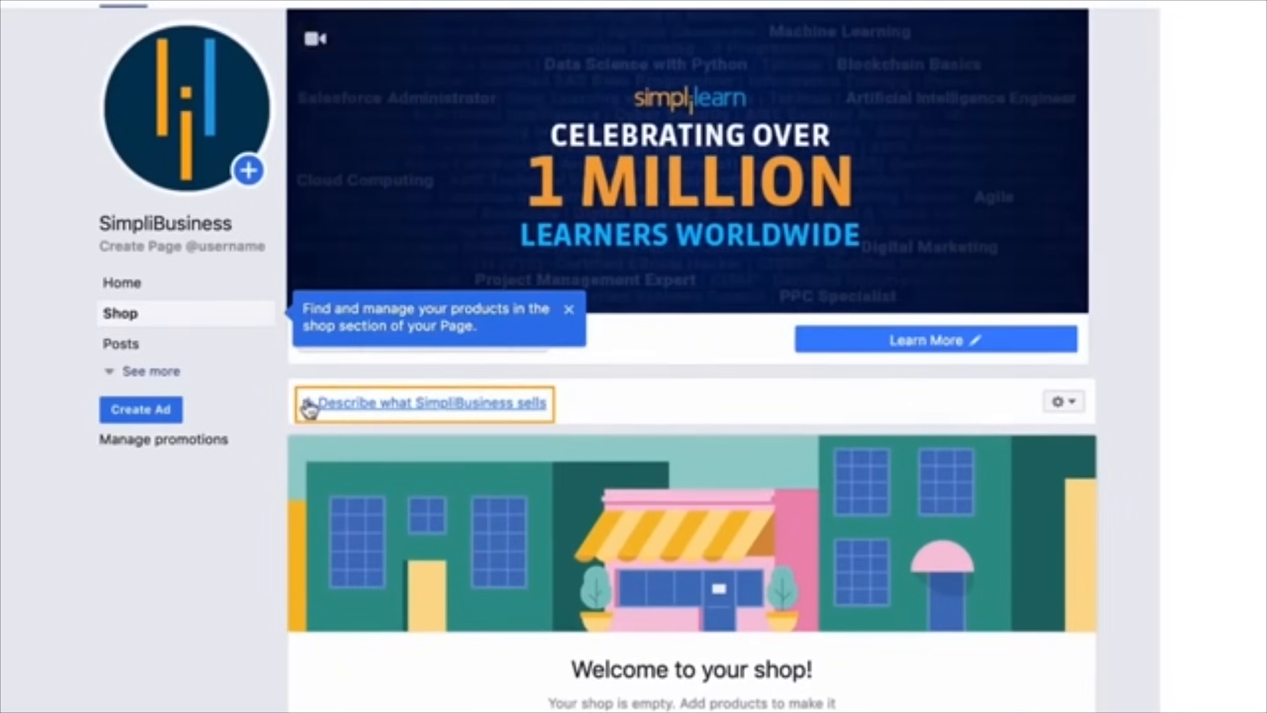
# Describe what the shop sells as "Social Media Training products and services" and save the description.
pyautogui.click(384, 403)
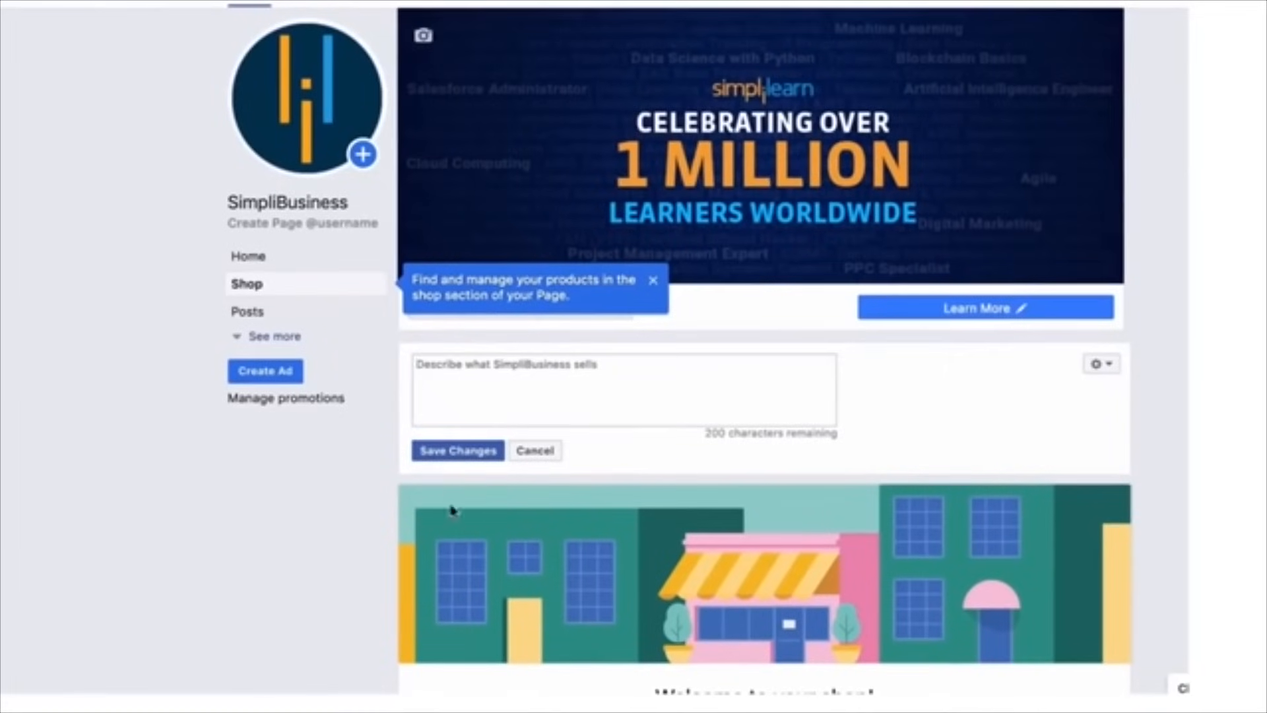
pyautogui.click(415, 364)
pyautogui.write('Social Media')
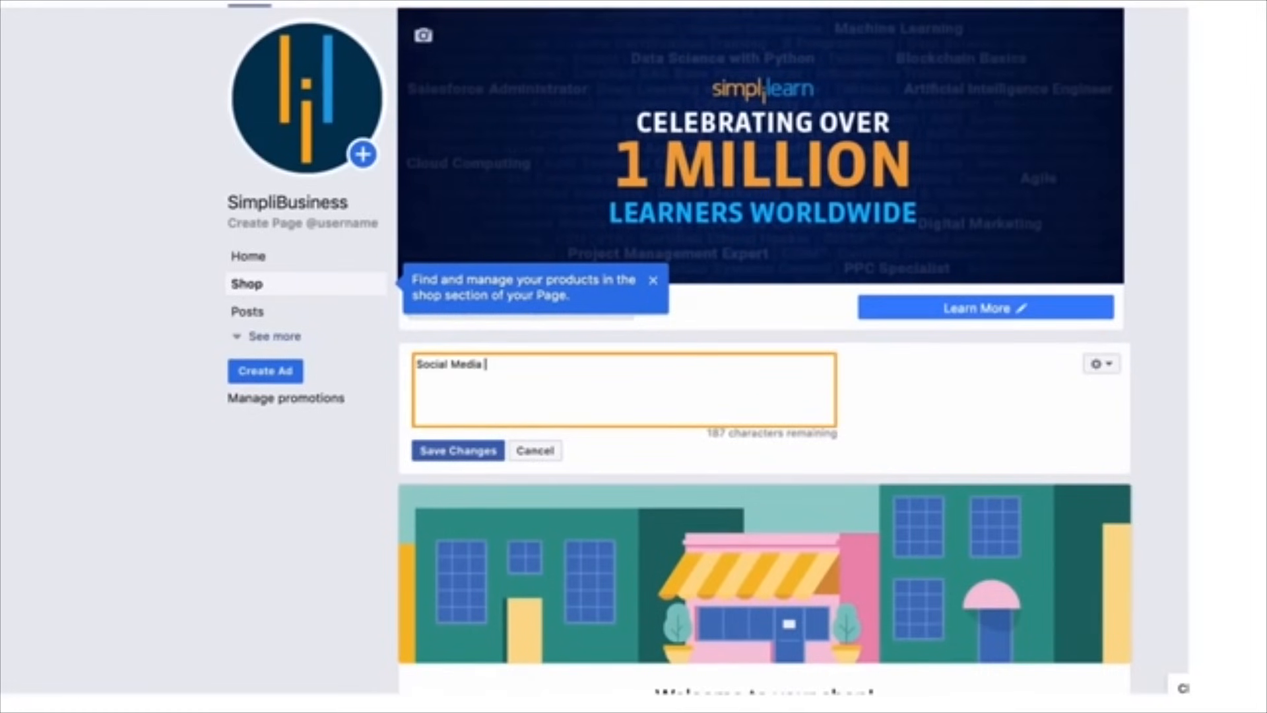
pyautogui.write(' Training products and services')
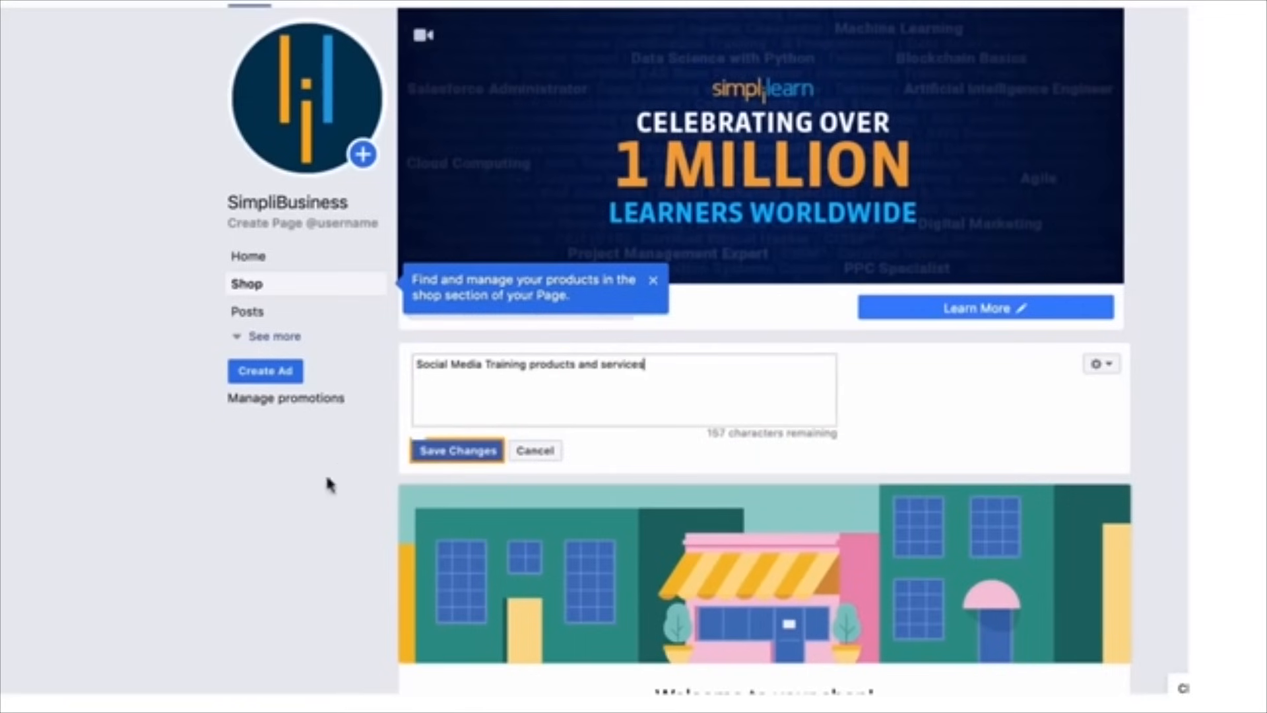
pyautogui.click(458, 452)
# Start a new shop product and add Prod01.jpg from the Desktop as its photo.
pyautogui.scroll(-3, 769, 530)
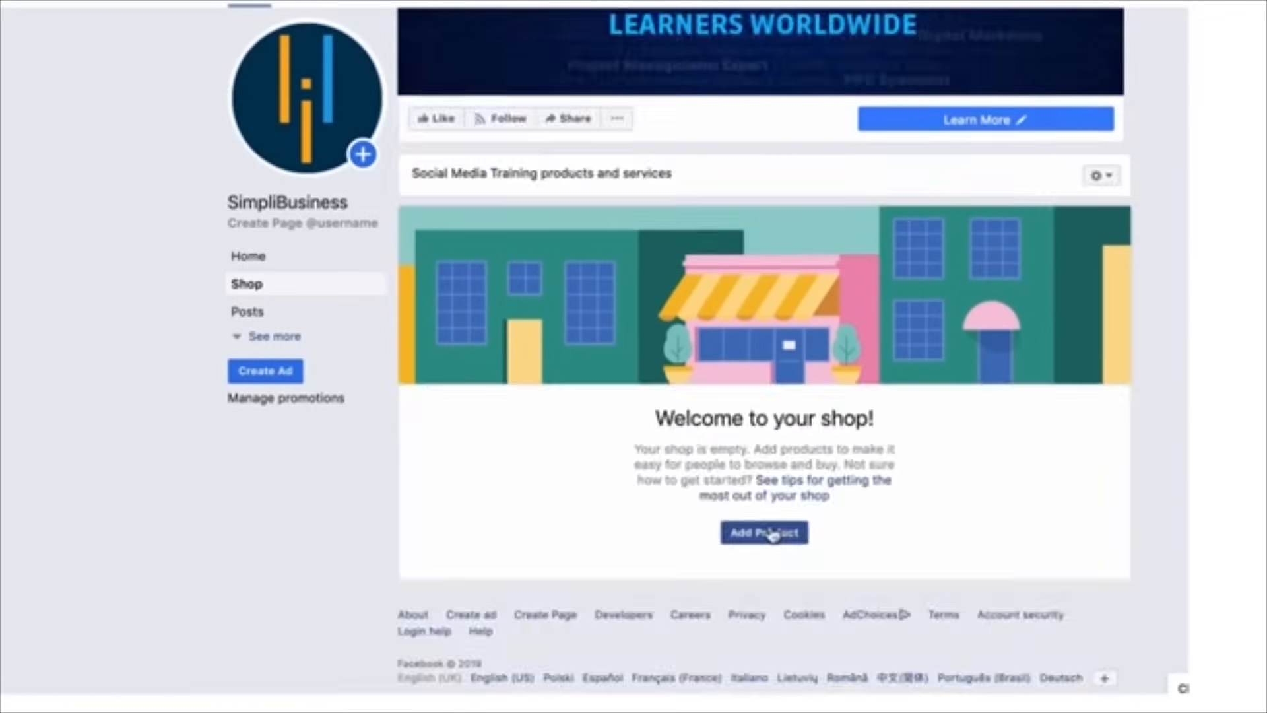
pyautogui.click(770, 530)
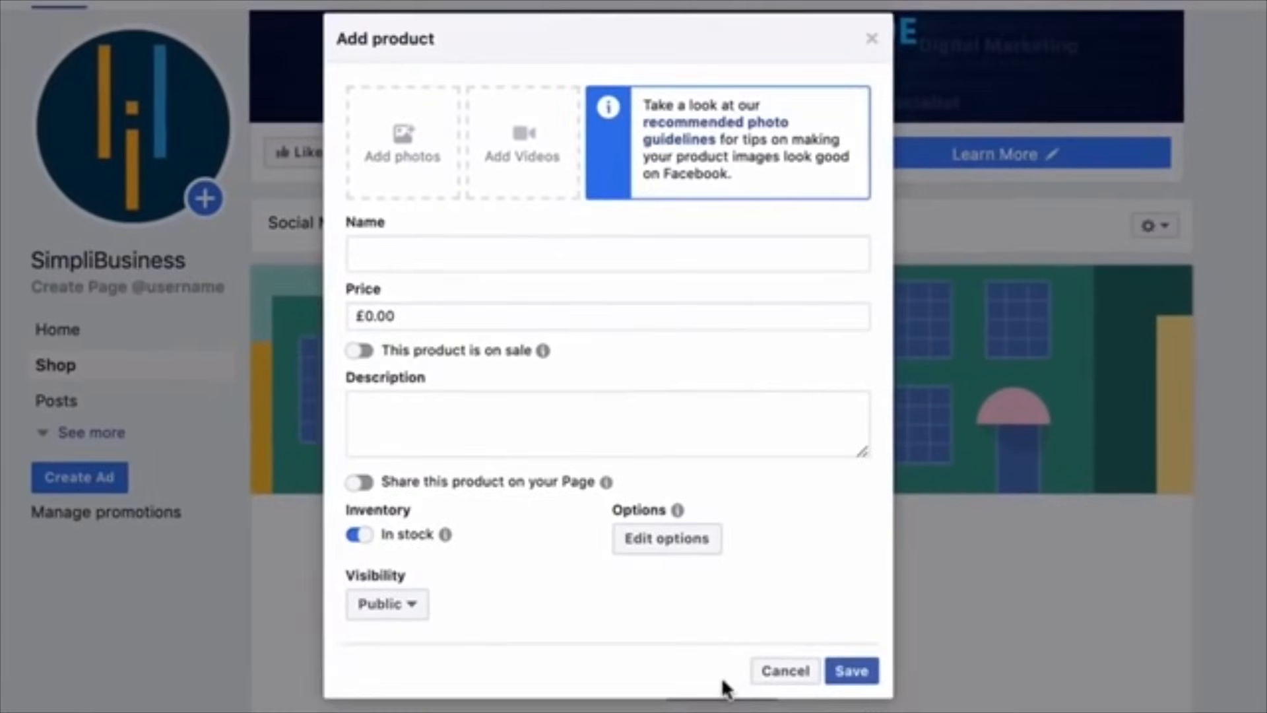
pyautogui.click(444, 156)
pyautogui.click(510, 140)
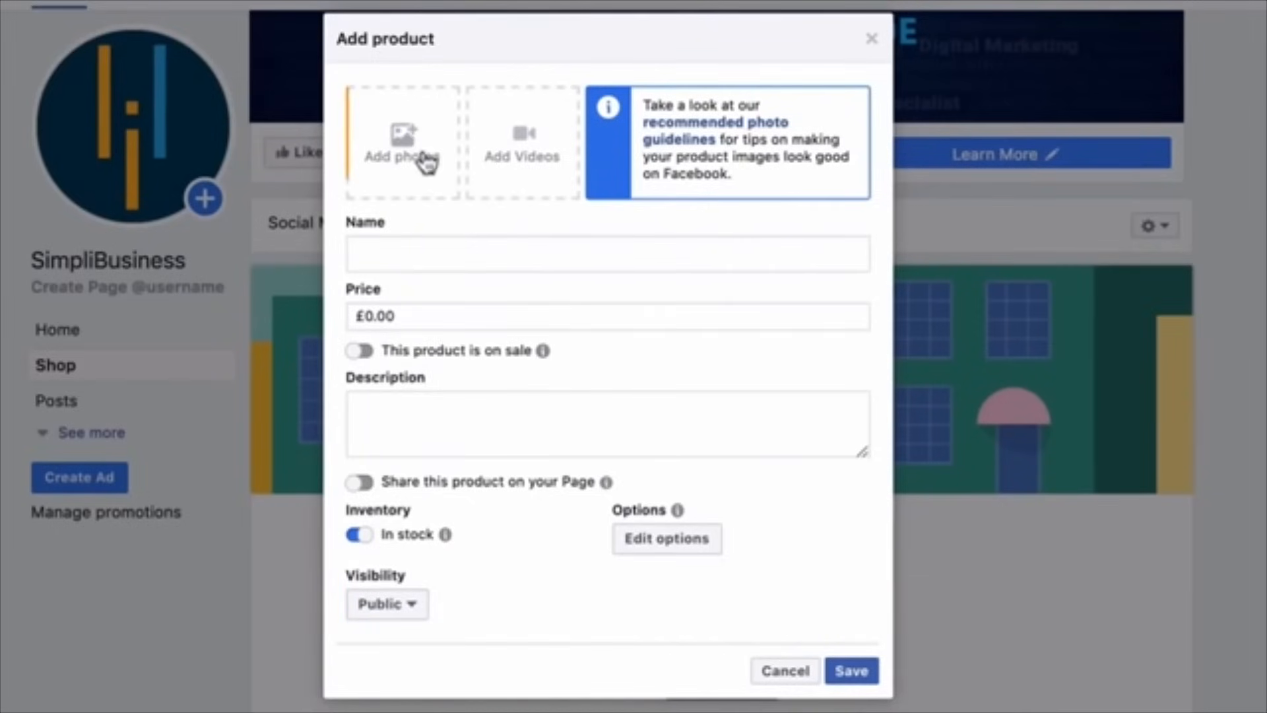
pyautogui.click(402, 139)
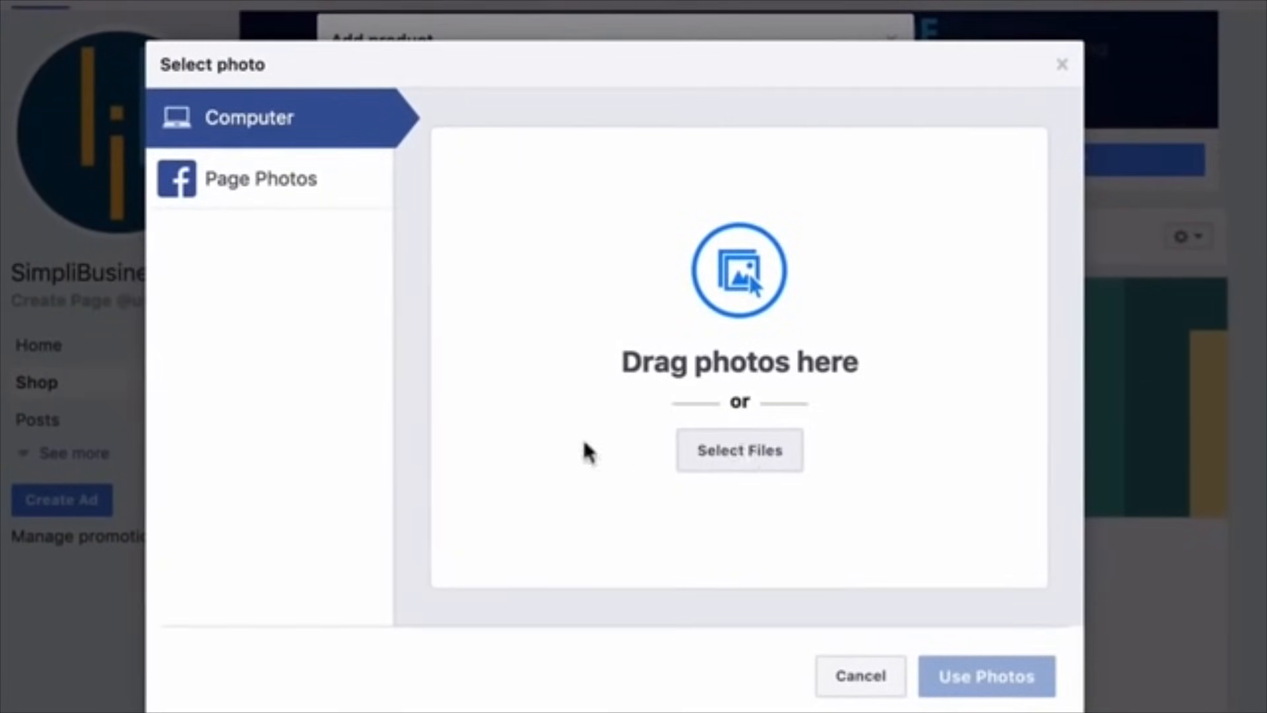
pyautogui.click(762, 451)
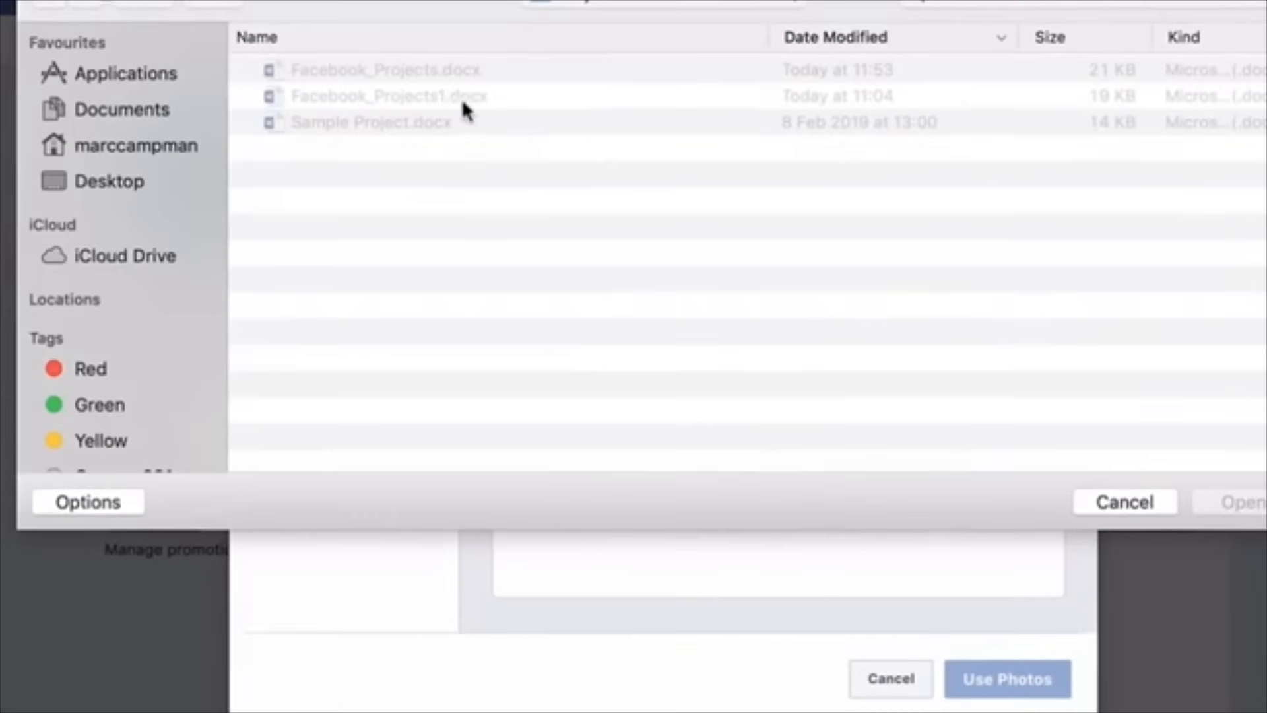
pyautogui.click(102, 188)
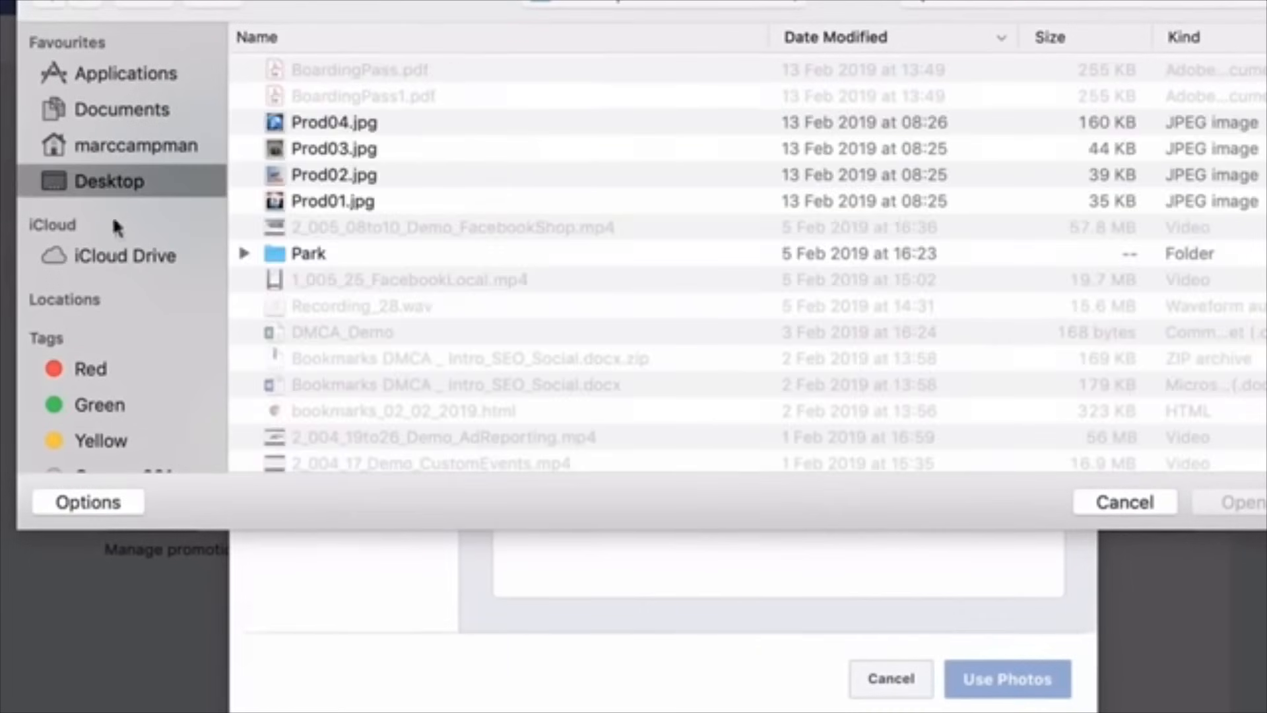
pyautogui.doubleClick(306, 200)
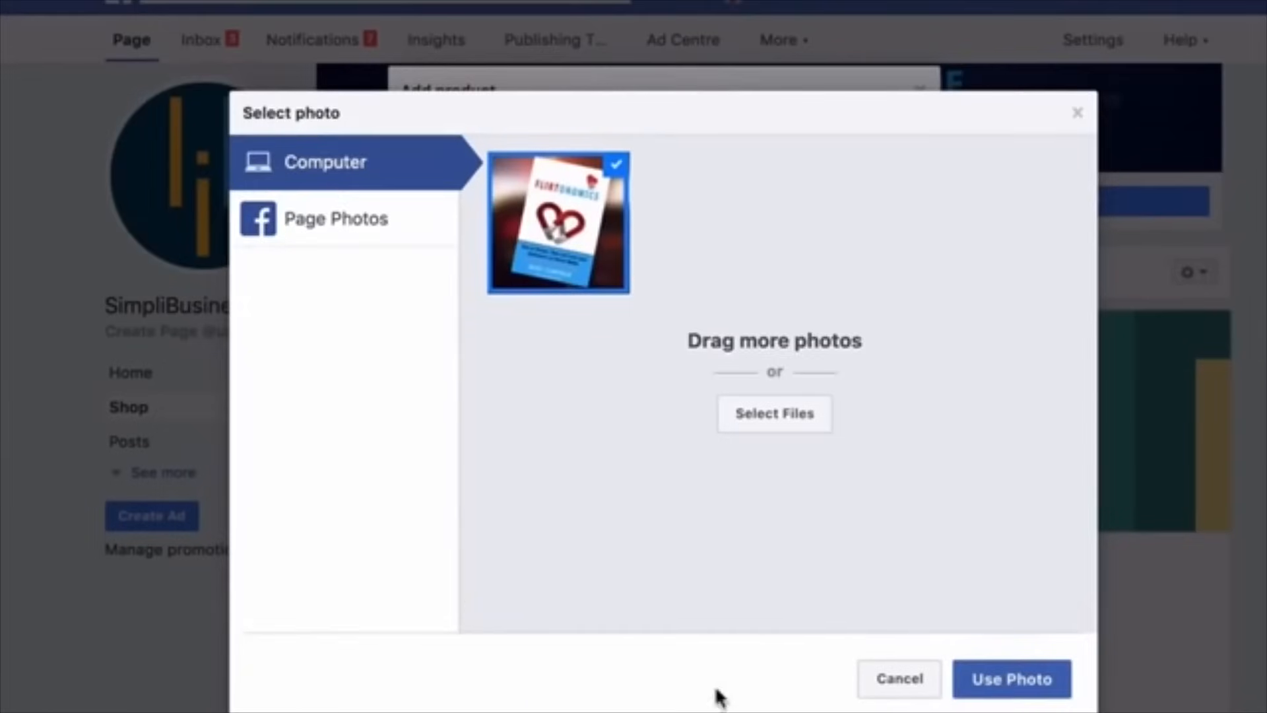
pyautogui.click(1027, 683)
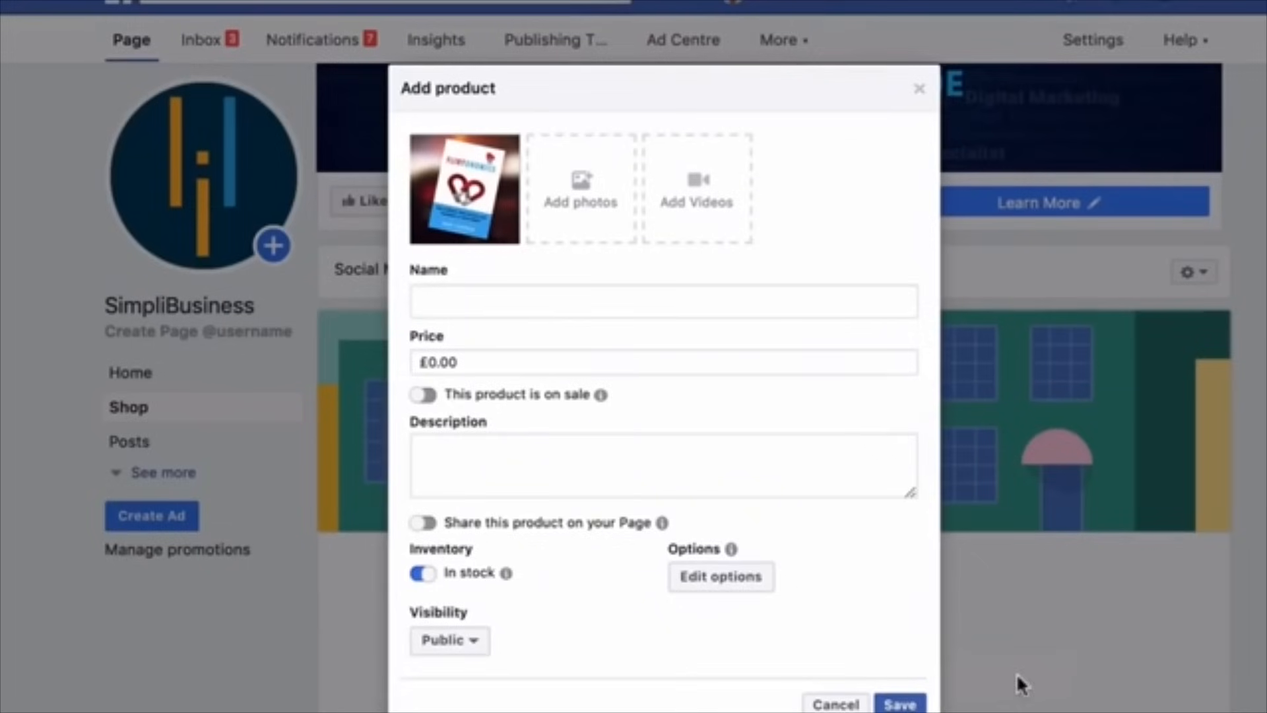
# Name the product "Social Media Book" and set its price to £10.00.
pyautogui.click(436, 302)
pyautogui.write('S')
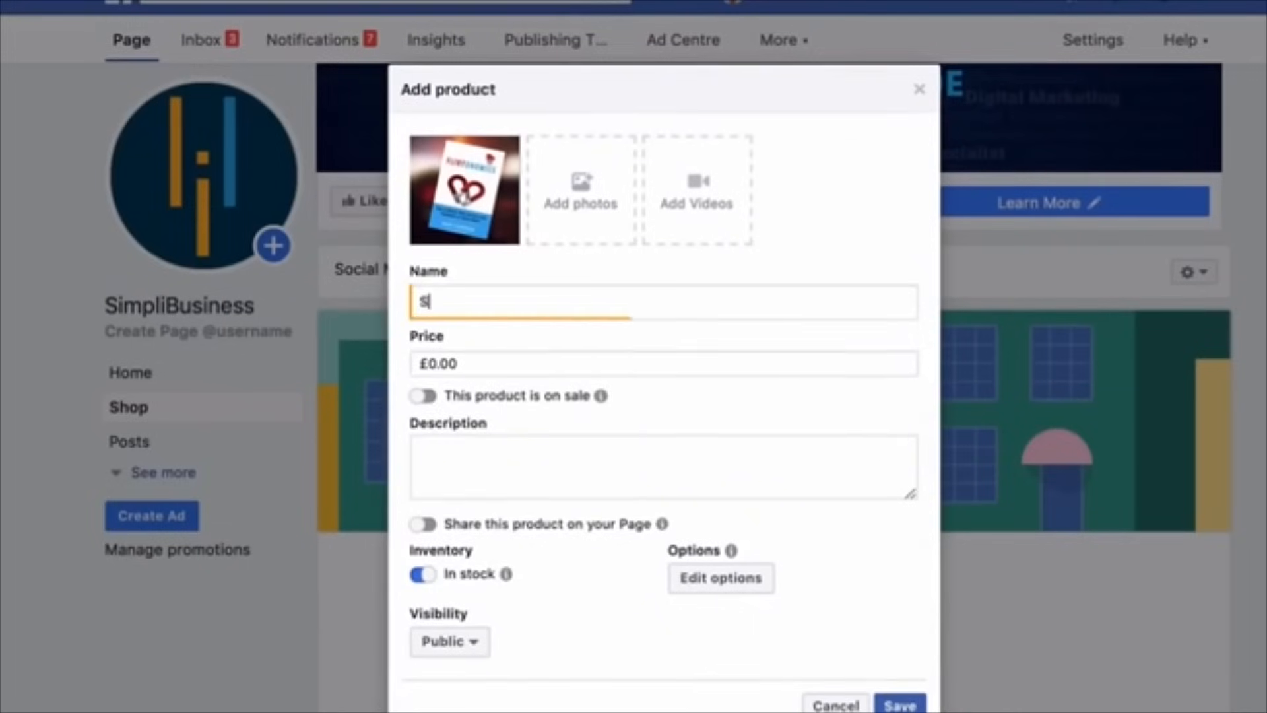
pyautogui.write('ocial Media Book')
pyautogui.press('Tab')
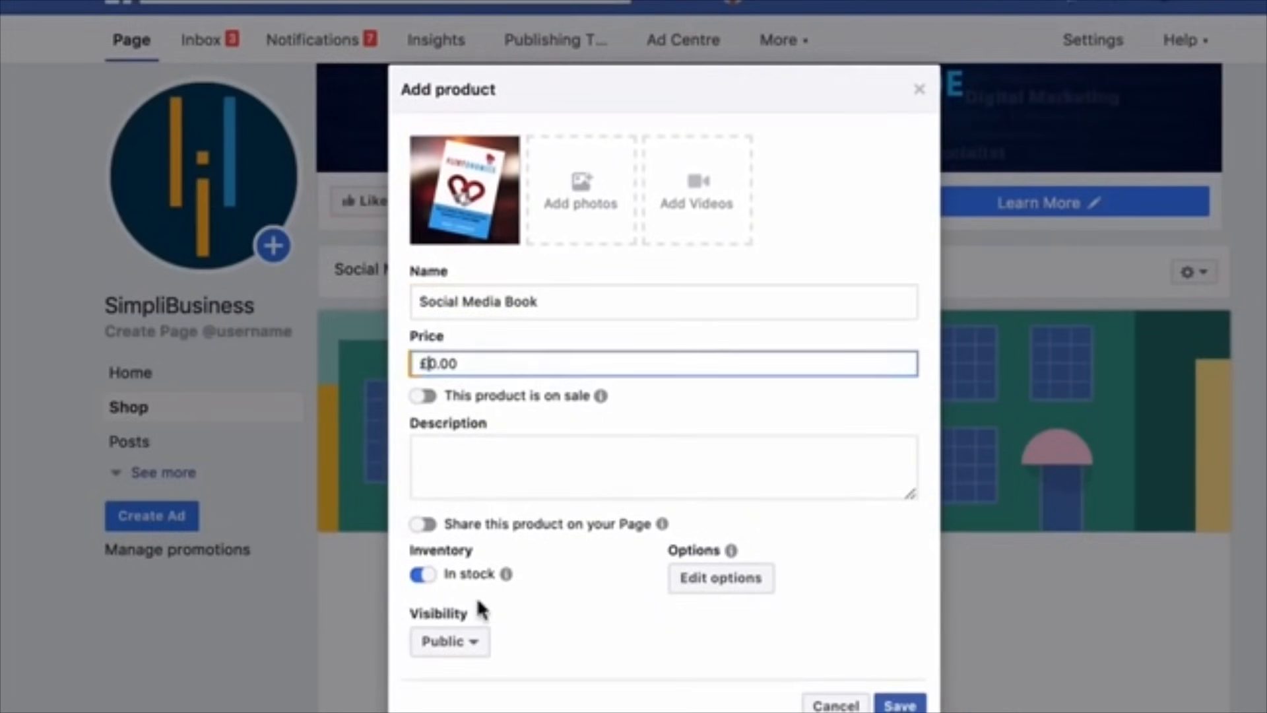
pyautogui.press('Delete')
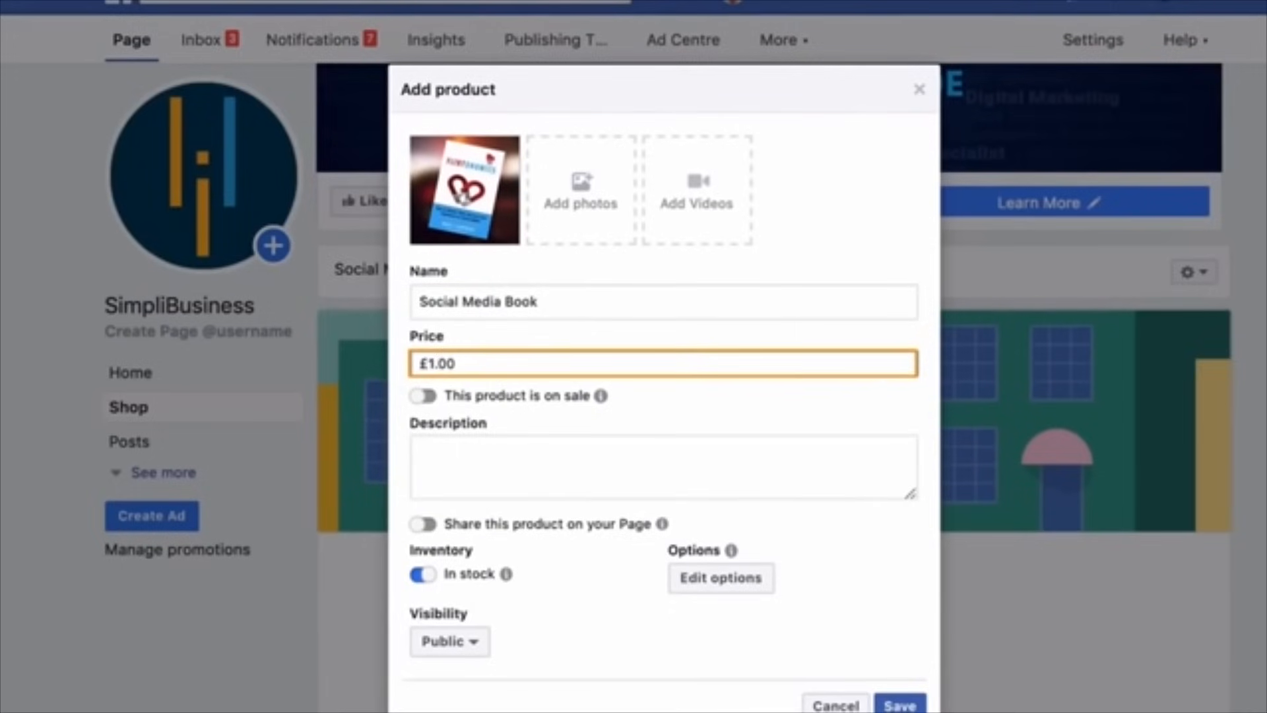
pyautogui.write('10')
# Describe the Social Media Book as "How to attract, date and love your customers on social media" and save the product.
pyautogui.click(429, 448)
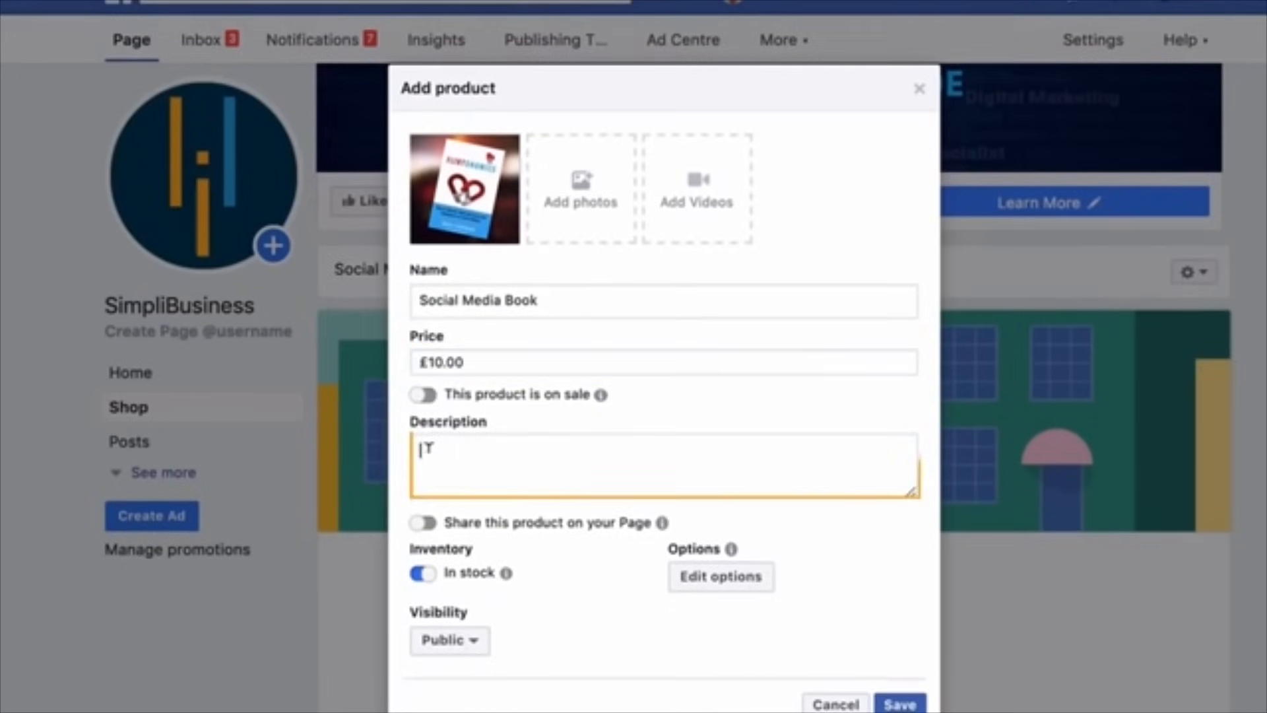
pyautogui.write('How to attraxh')
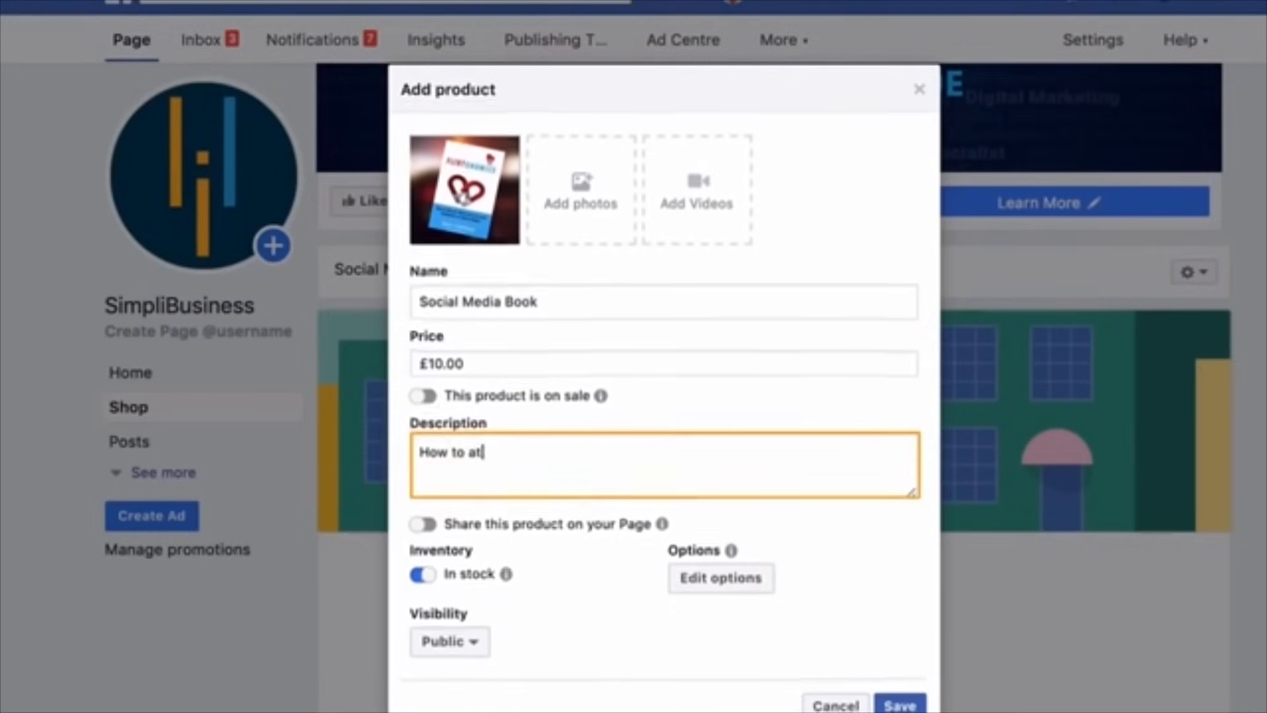
pyautogui.press('BackSpace')
pyautogui.press('BackSpace')
pyautogui.write('ct, date and love hyour')
pyautogui.press('BackSpace')
pyautogui.press('BackSpace')
pyautogui.press('BackSpace')
pyautogui.press('BackSpace')
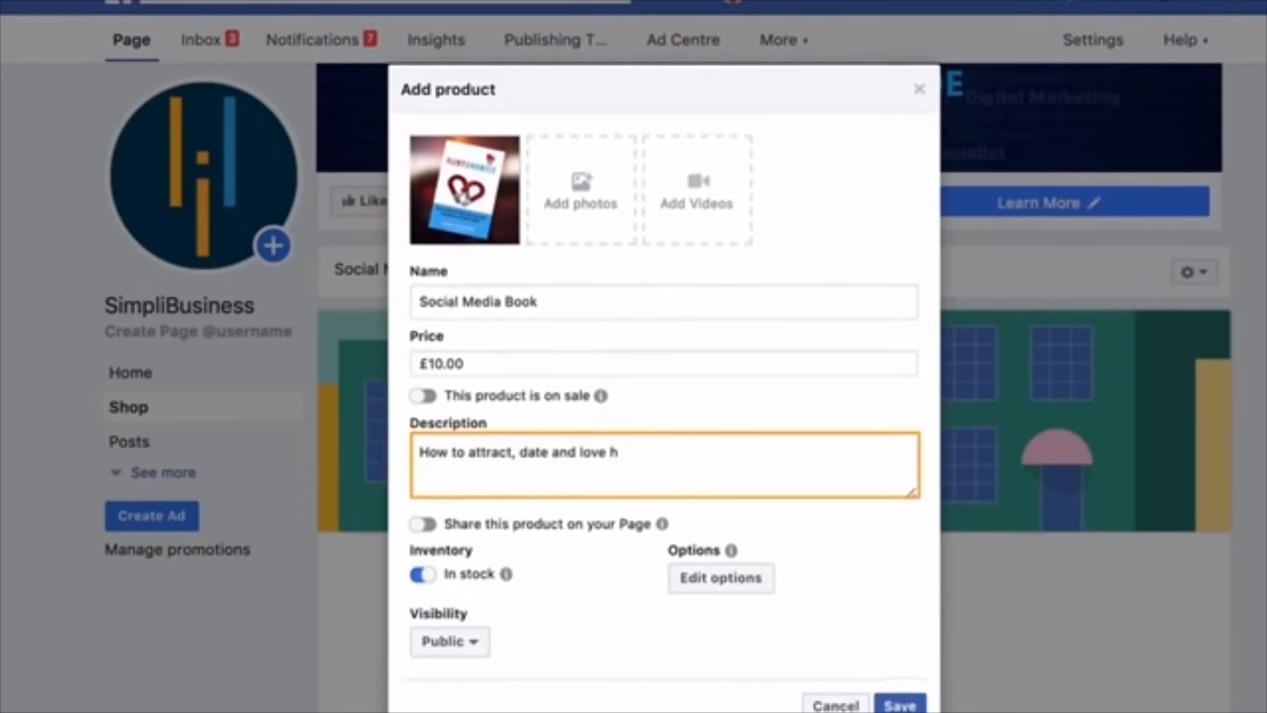
pyautogui.write('r customers ')
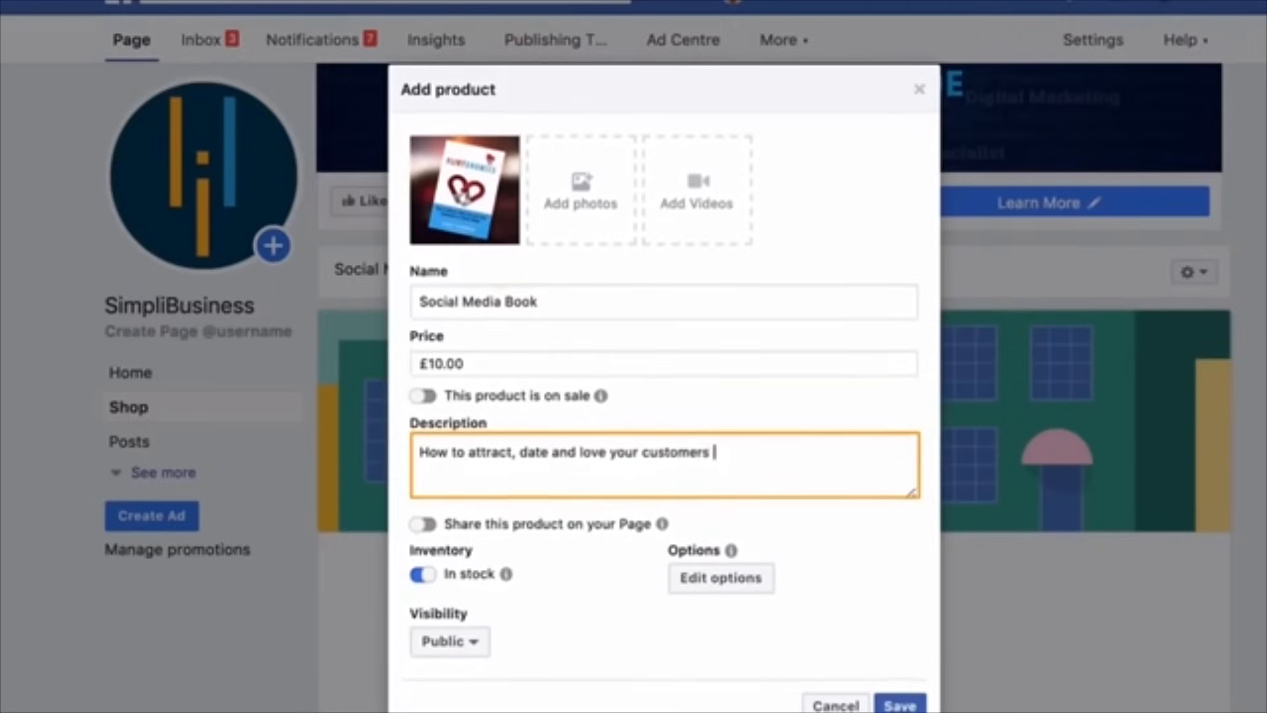
pyautogui.write('on social media')
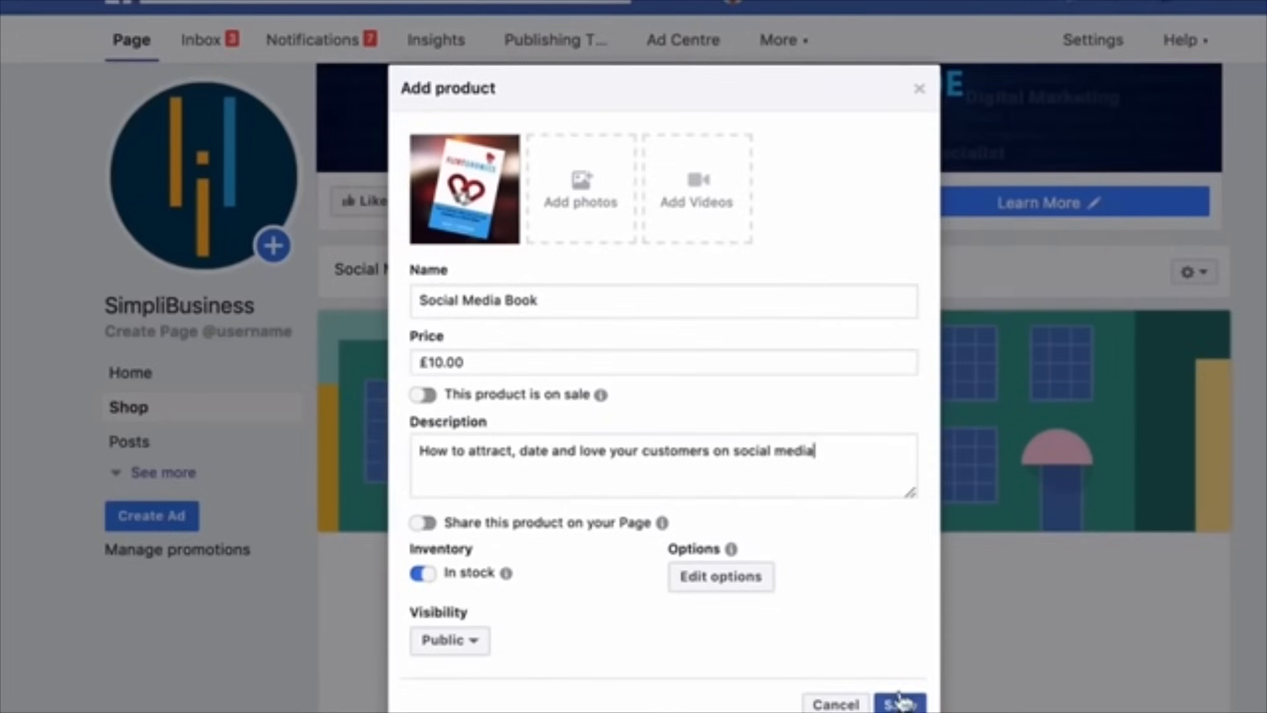
pyautogui.click(899, 704)
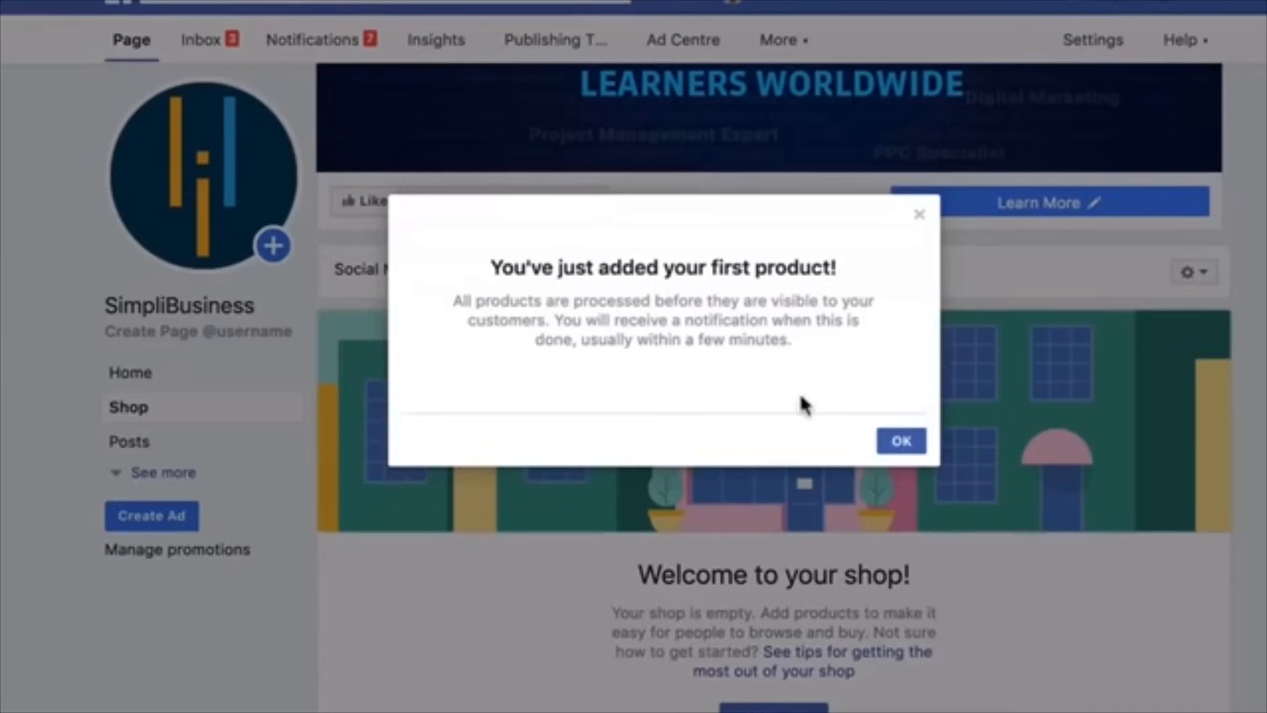
pyautogui.click(901, 443)
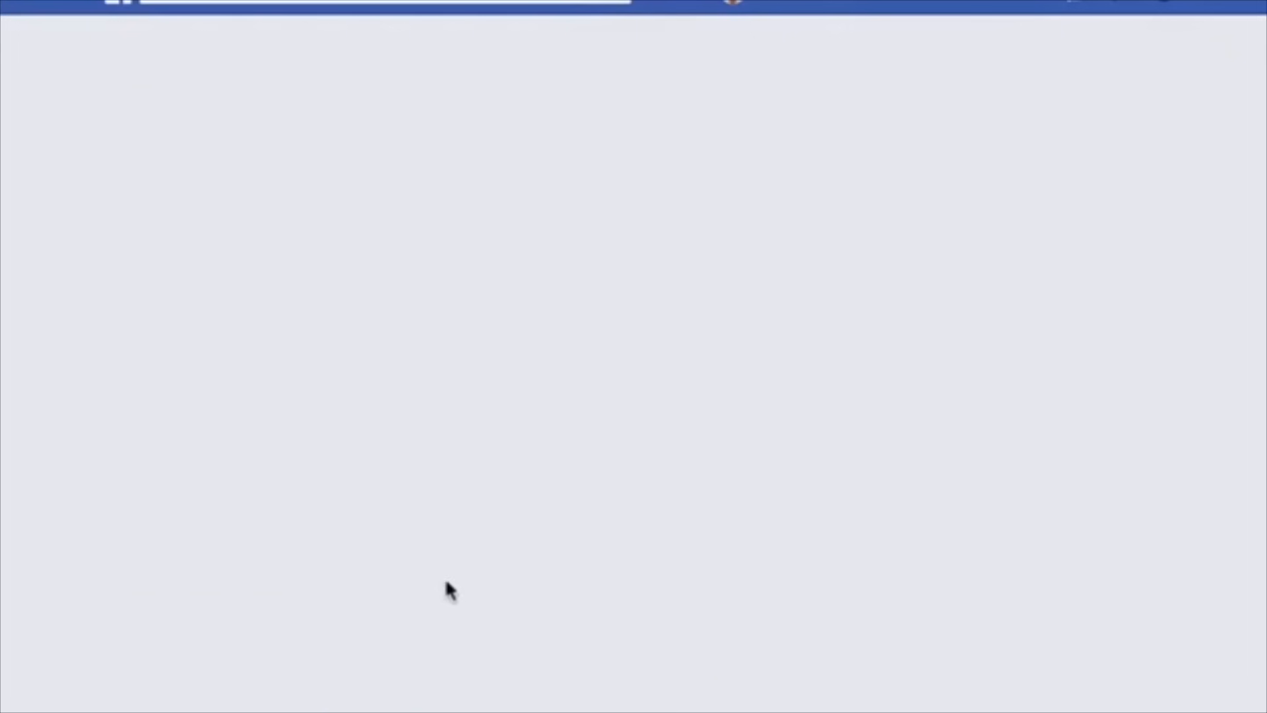
# Start a second shop product and add Prod02.jpg from the Desktop as its photo.
pyautogui.scroll(-5, 451, 581)
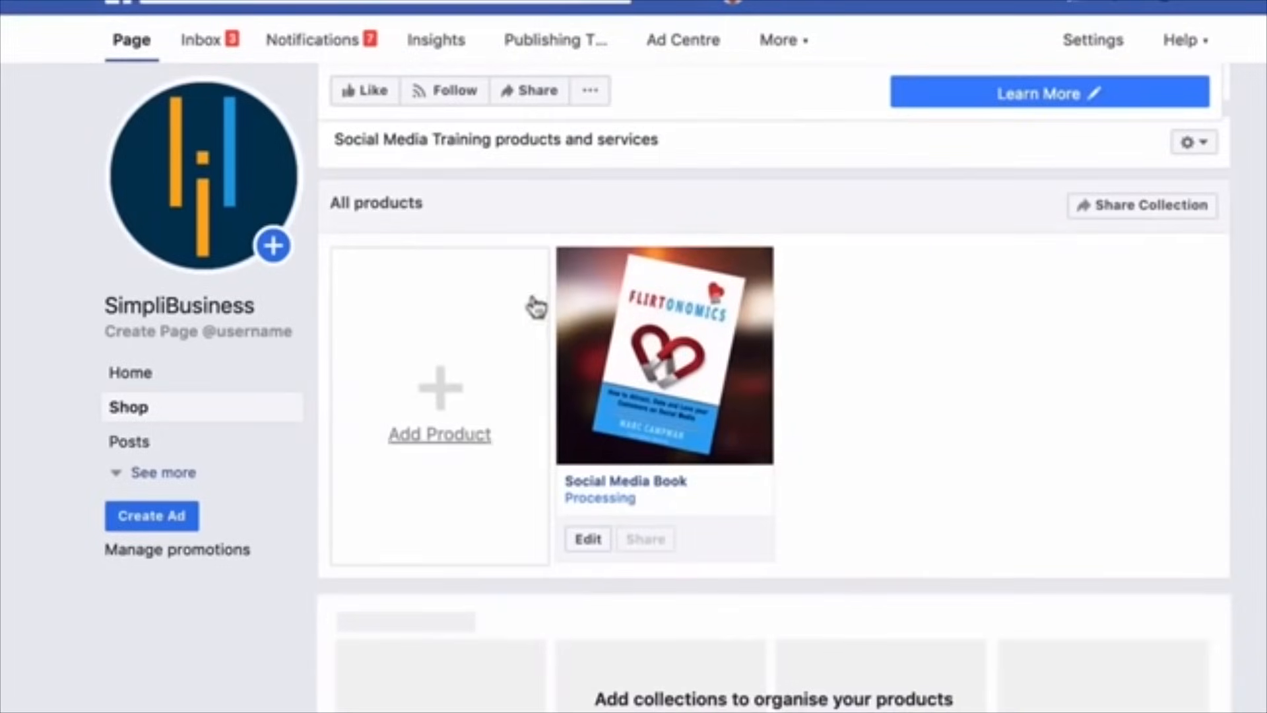
pyautogui.scroll(-2, 447, 339)
pyautogui.scroll(2, 448, 340)
pyautogui.scroll(7, 442, 339)
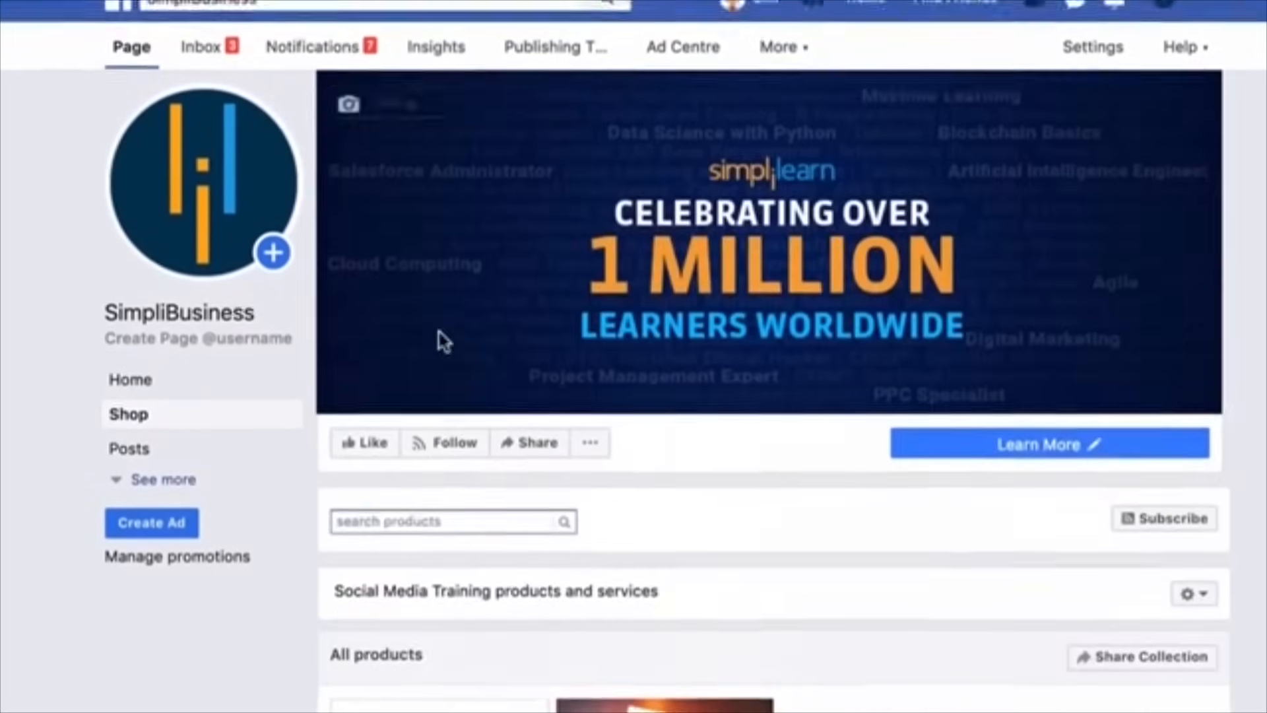
pyautogui.moveTo(1003, 434)
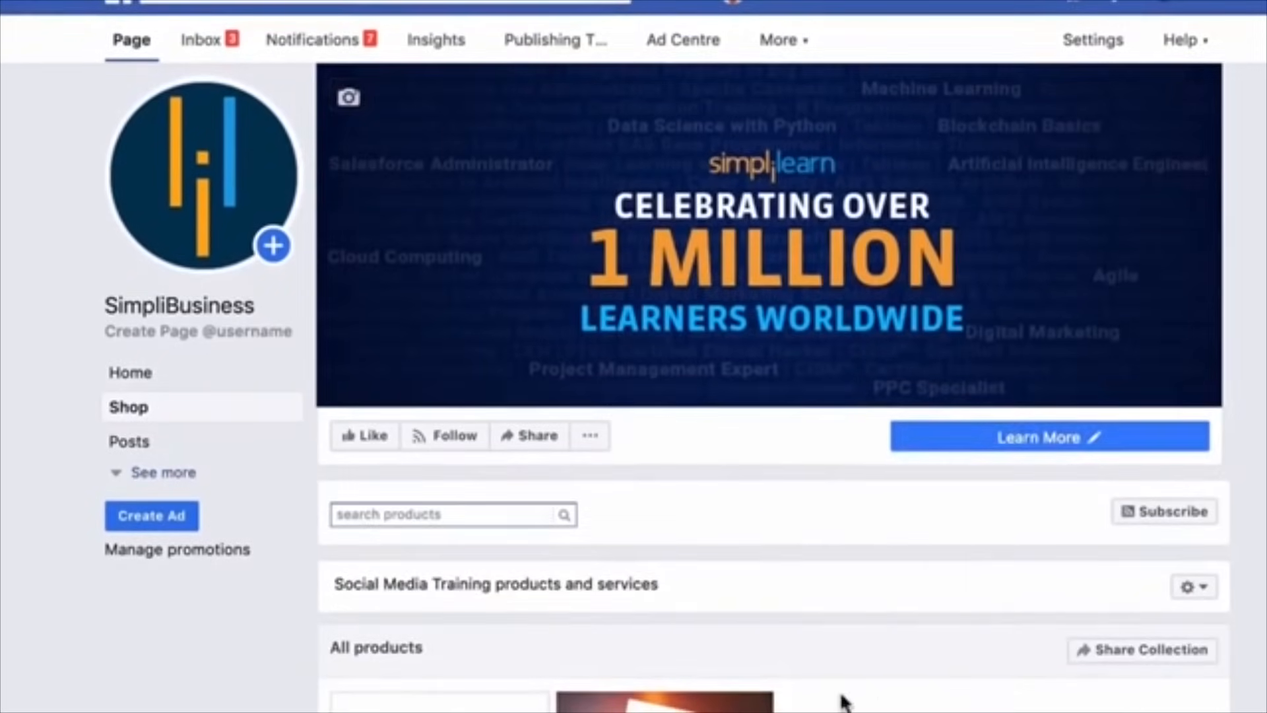
pyautogui.scroll(-5, 840, 698)
pyautogui.click(427, 467)
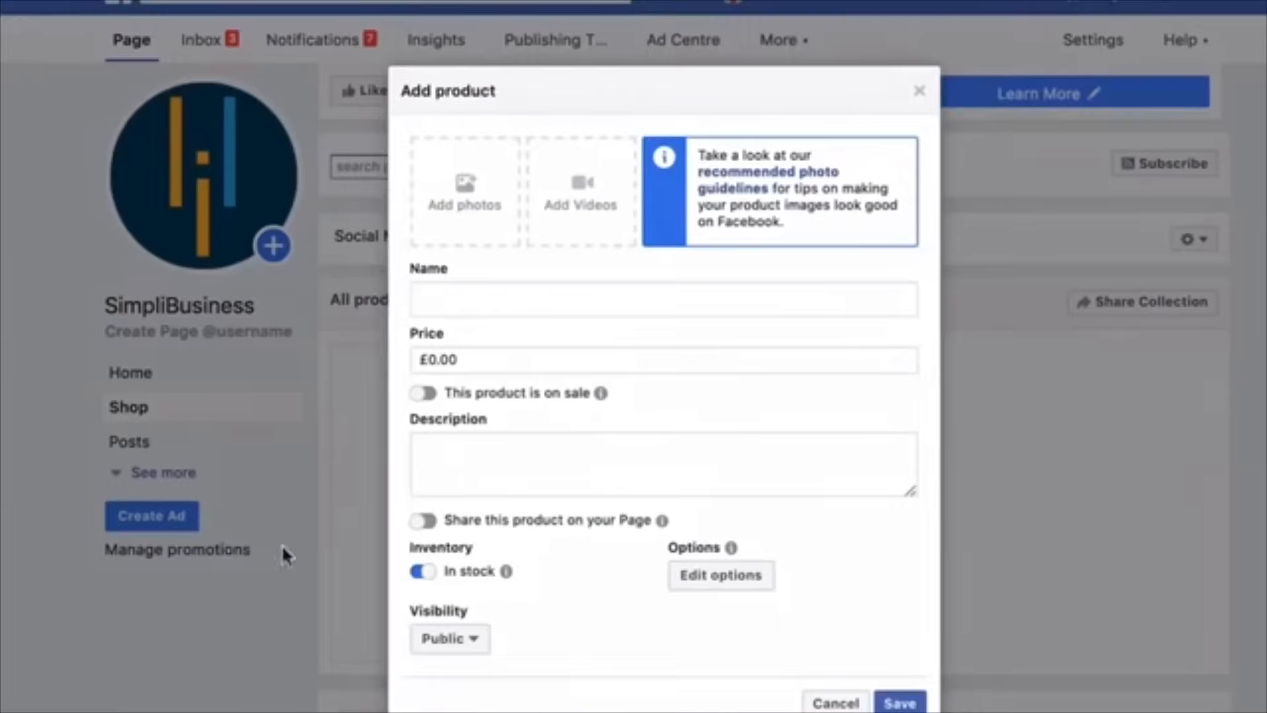
pyautogui.click(455, 193)
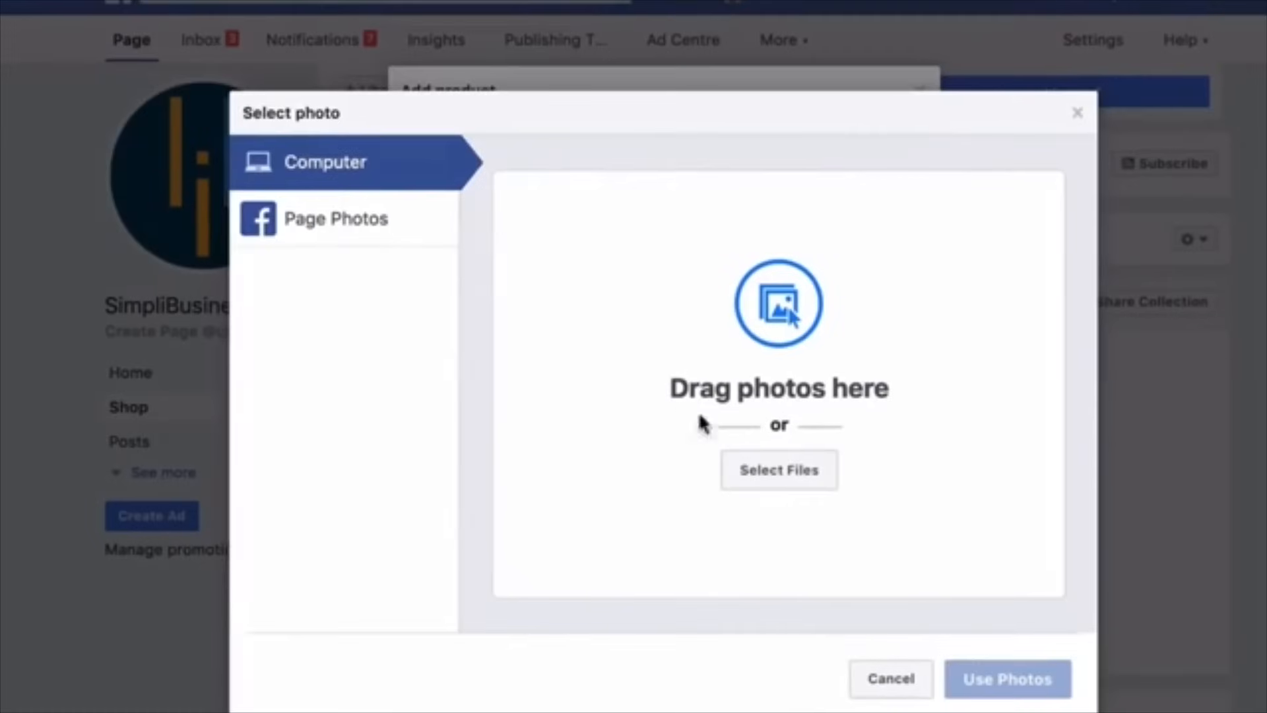
pyautogui.click(778, 472)
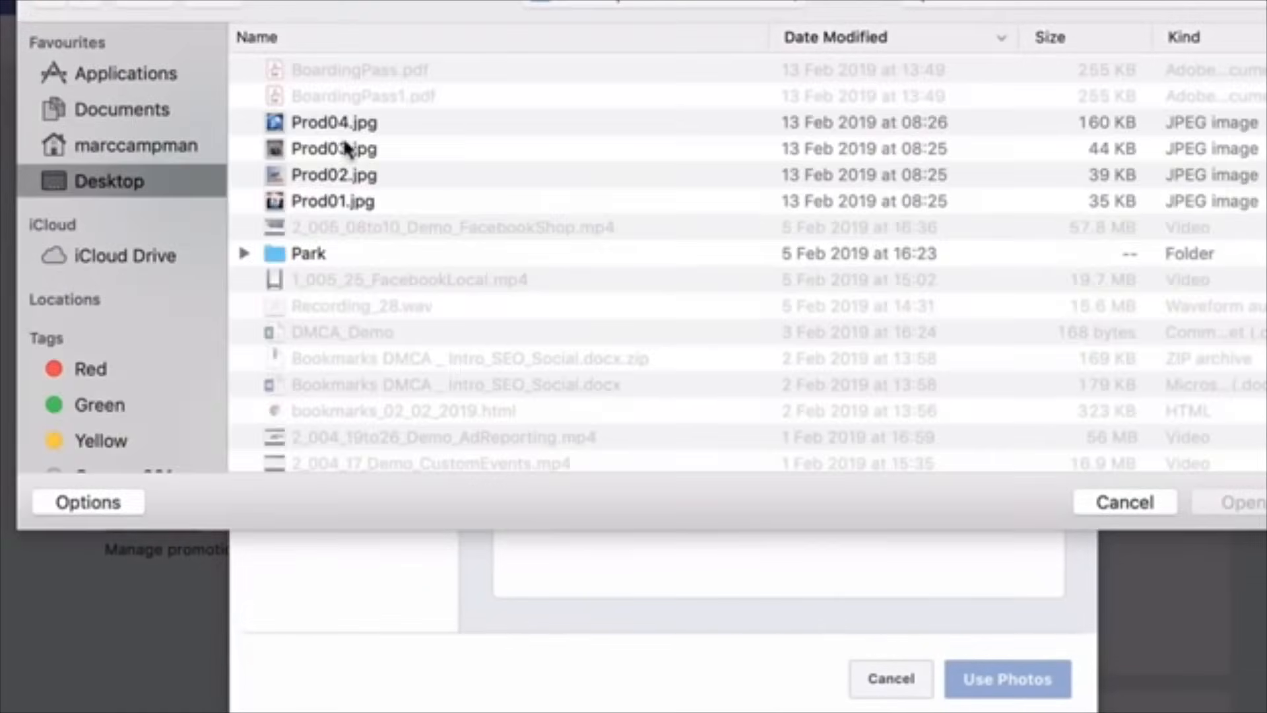
pyautogui.doubleClick(322, 170)
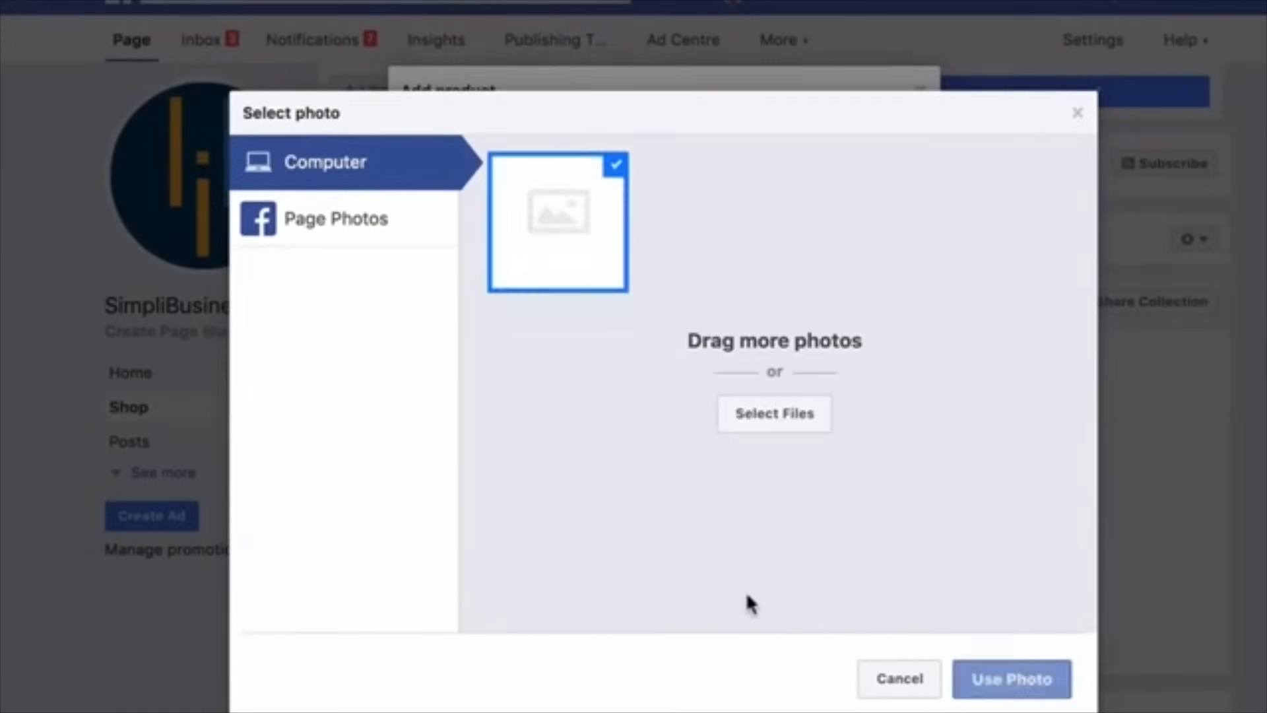
pyautogui.click(1017, 681)
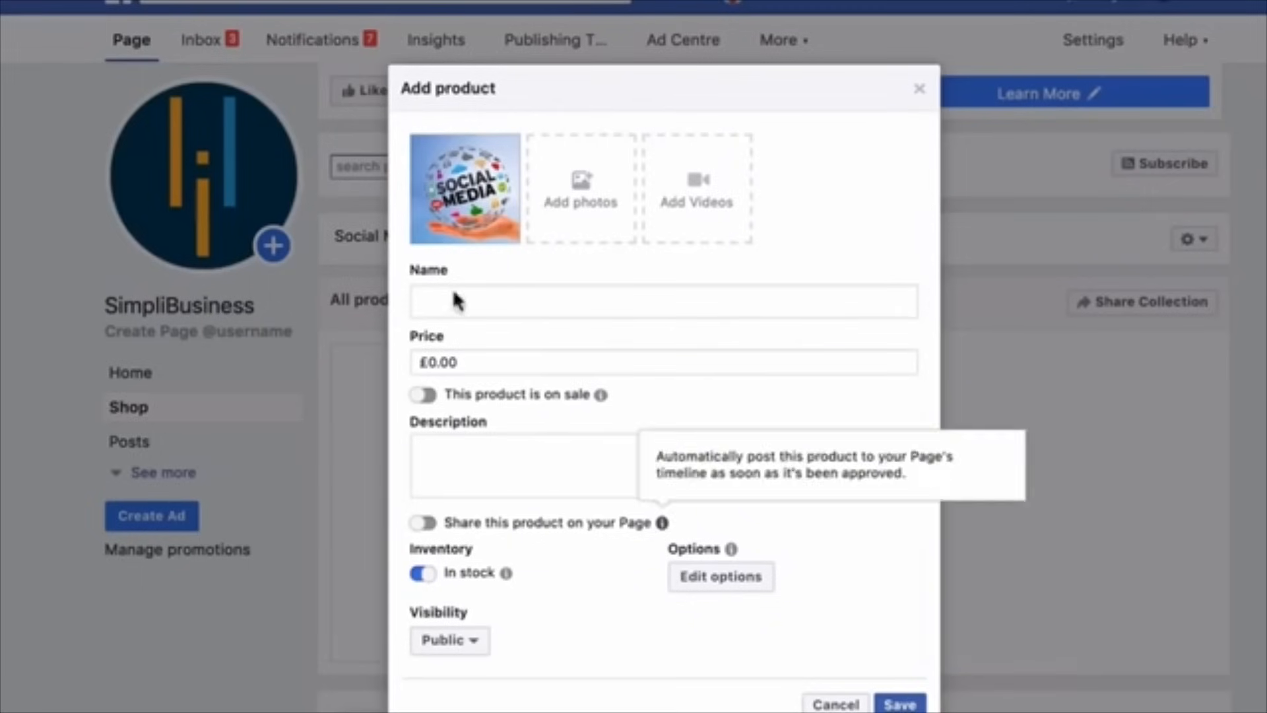
# Name the second product "Social Media training" and set its price to £50.00.
pyautogui.write('Socal Me')
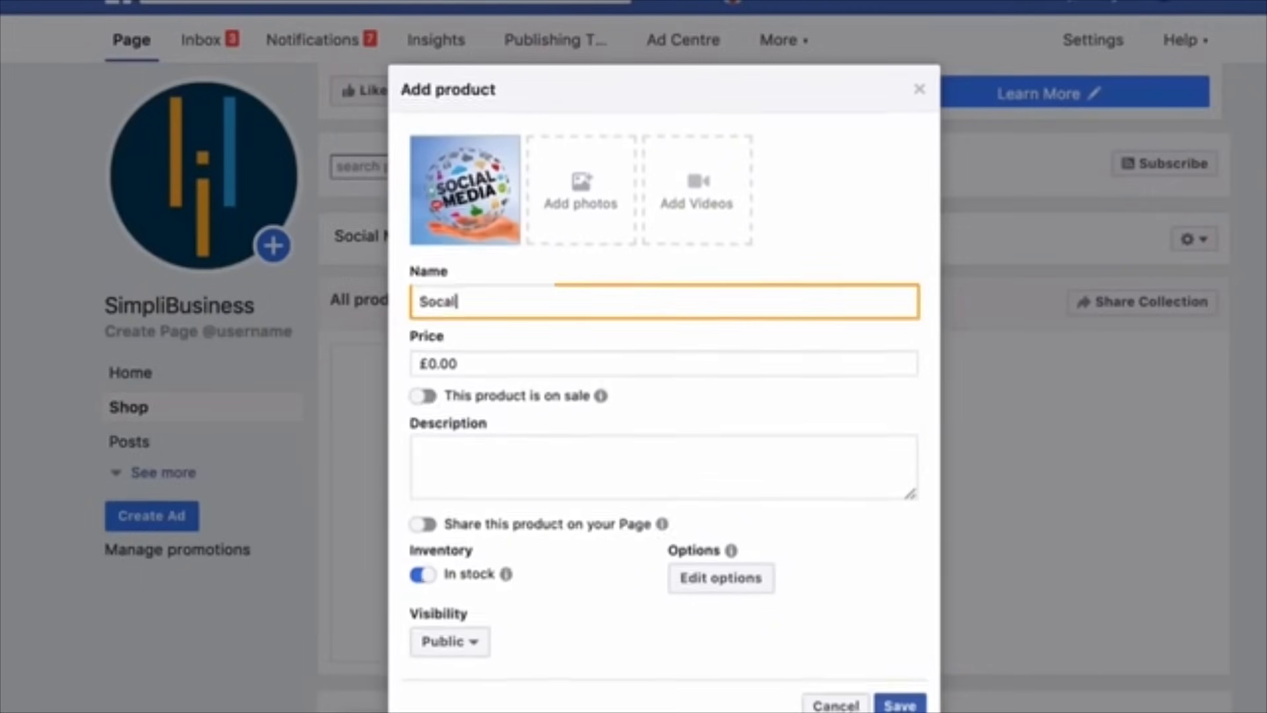
pyautogui.press('BackSpace')
pyautogui.press('BackSpace')
pyautogui.press('BackSpace')
pyautogui.press('BackSpace')
pyautogui.press('BackSpace')
pyautogui.write('ial')
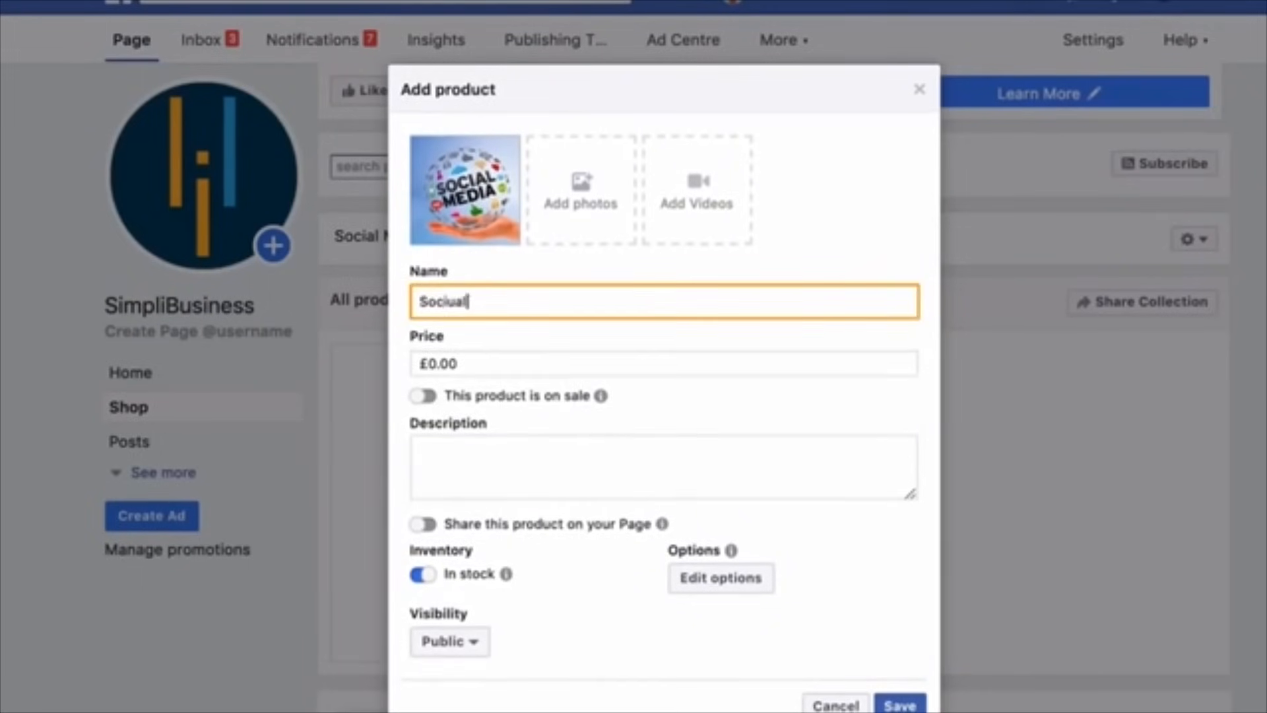
pyautogui.press('BackSpace')
pyautogui.press('BackSpace')
pyautogui.write('al Media tr')
pyautogui.click(407, 34)
pyautogui.click(425, 368)
pyautogui.press('Delete')
pyautogui.write('50')
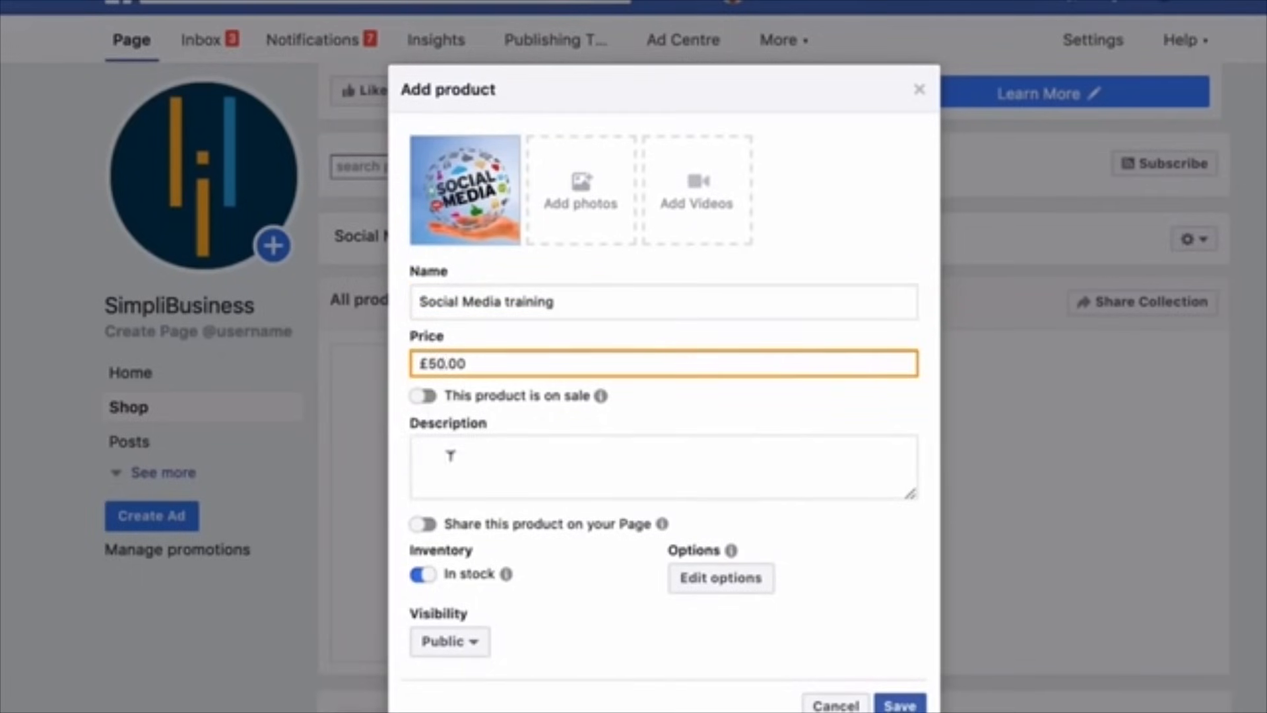
# Describe the Social Media training product as "Introduction to social media" and save it.
pyautogui.click(435, 444)
pyautogui.write('Introductio')
pyautogui.press('BackSpace')
pyautogui.press('BackSpace')
pyautogui.press('BackSpace')
pyautogui.press('BackSpace')
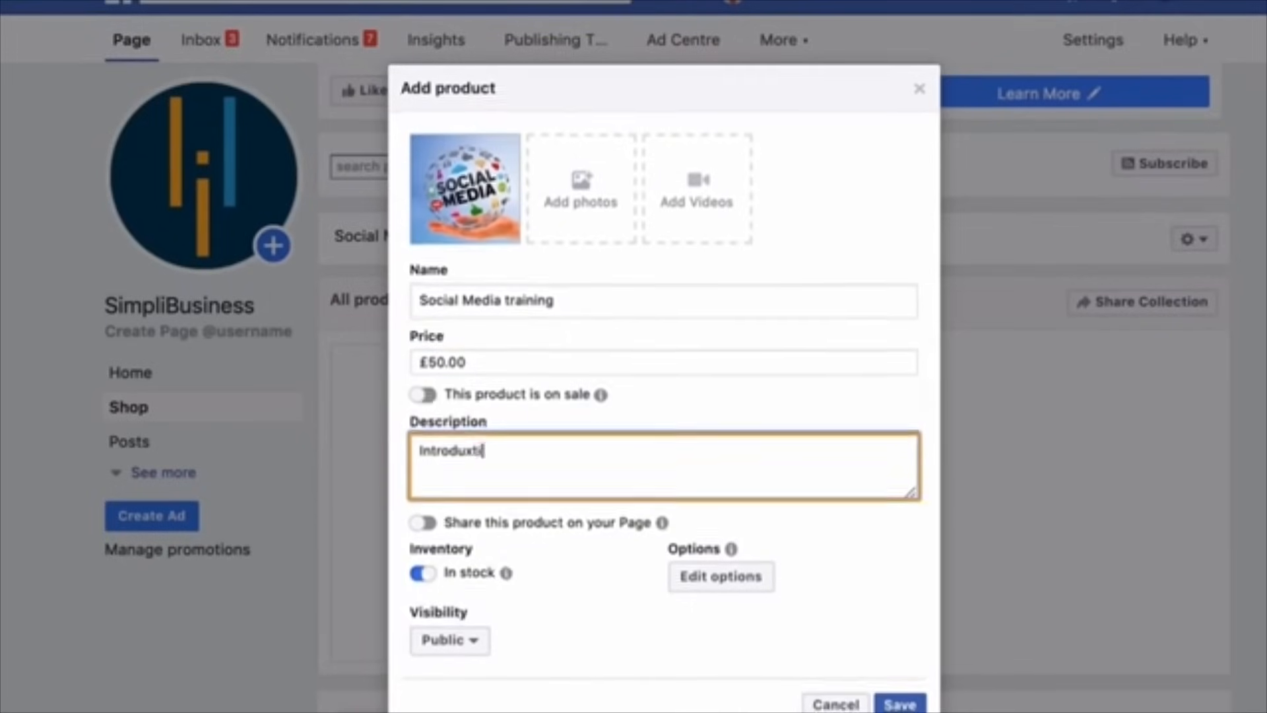
pyautogui.write('ction to')
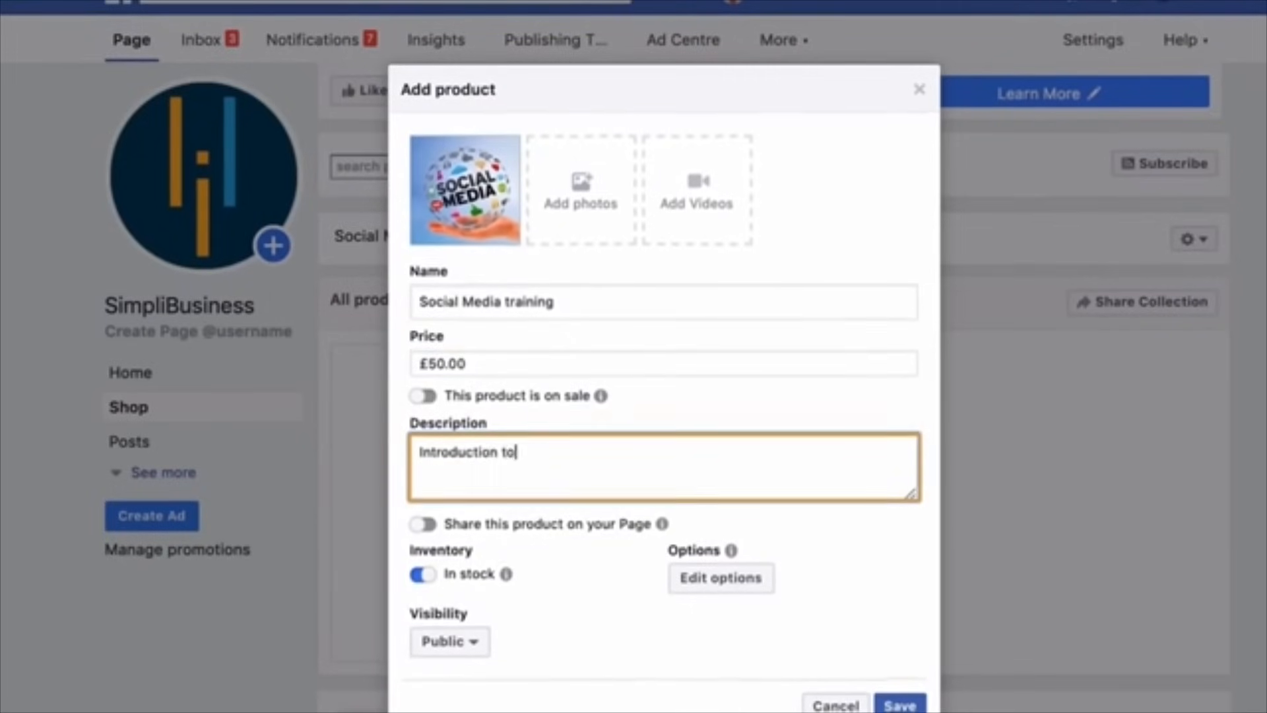
pyautogui.write(' social media')
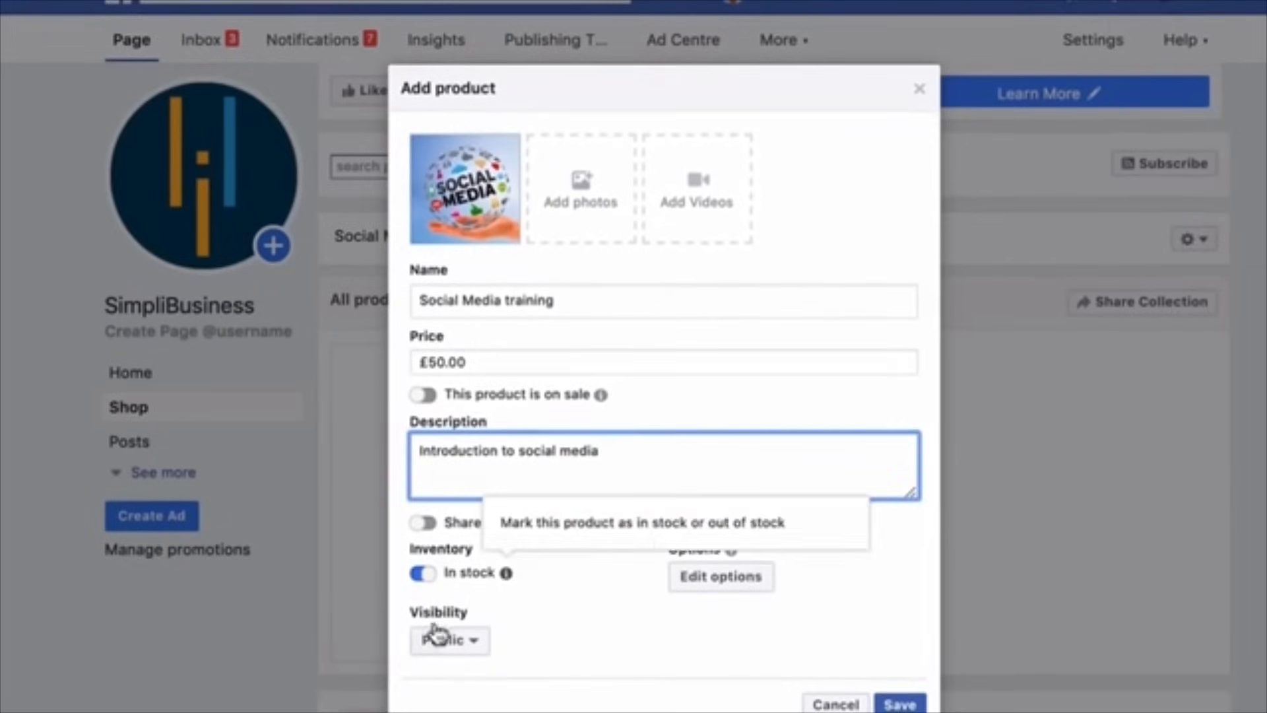
pyautogui.click(897, 705)
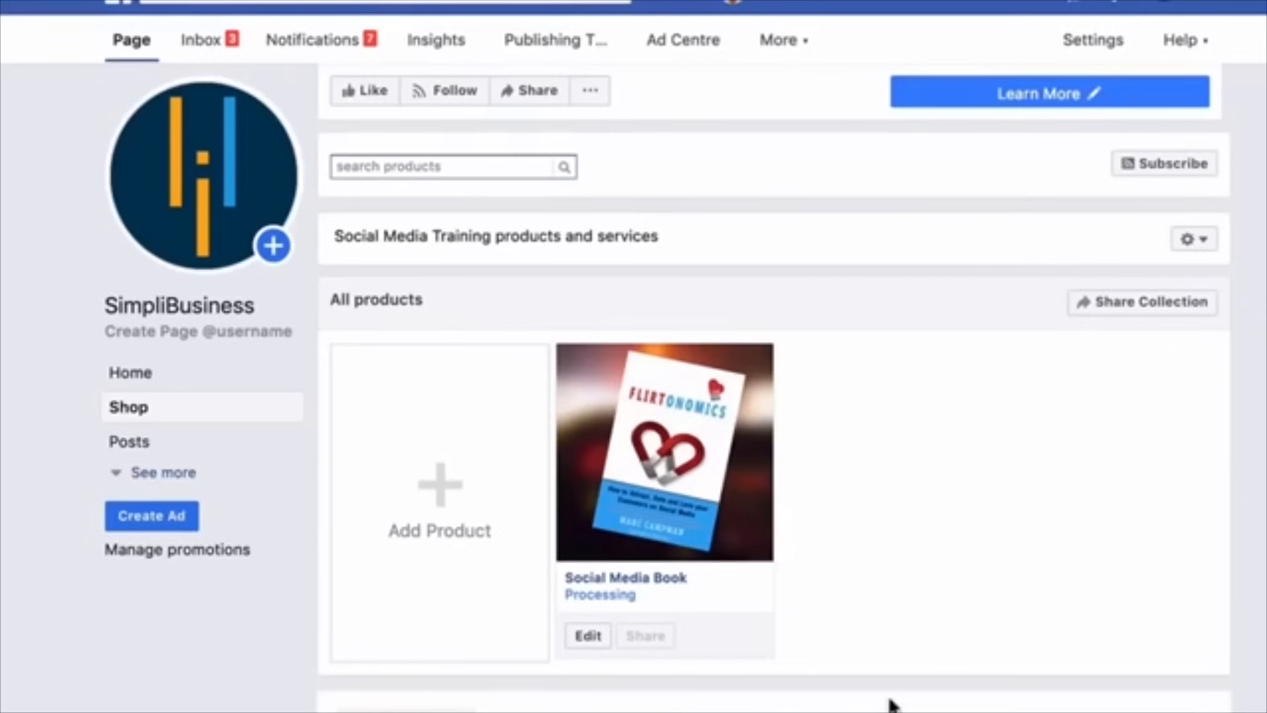
# Start a third shop product and add Prod03.jpg from the Desktop as its photo.
pyautogui.click(429, 531)
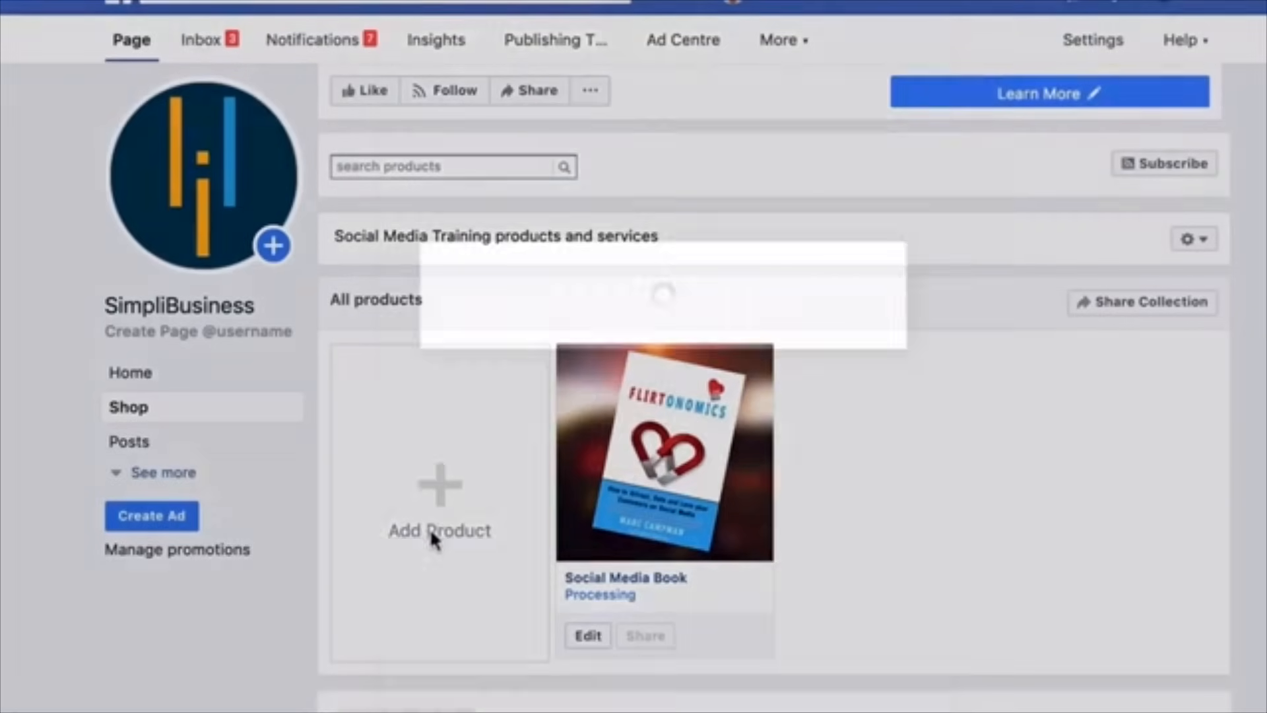
pyautogui.click(466, 188)
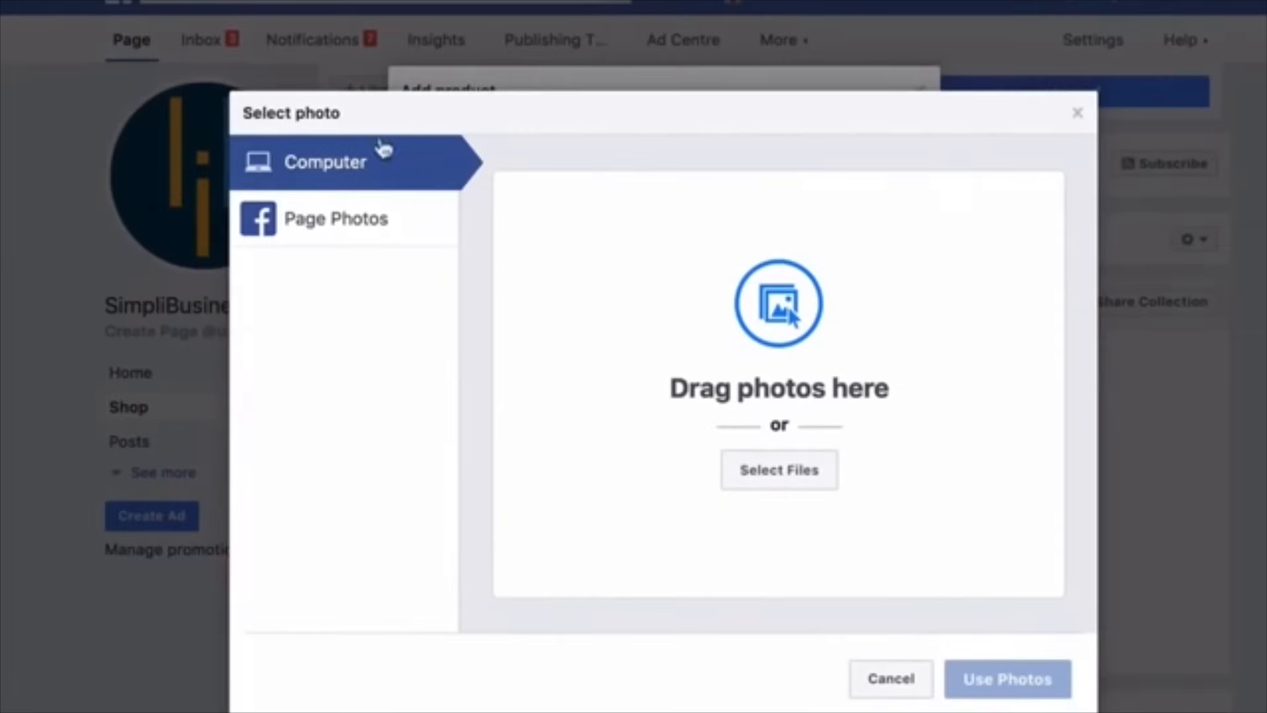
pyautogui.click(792, 478)
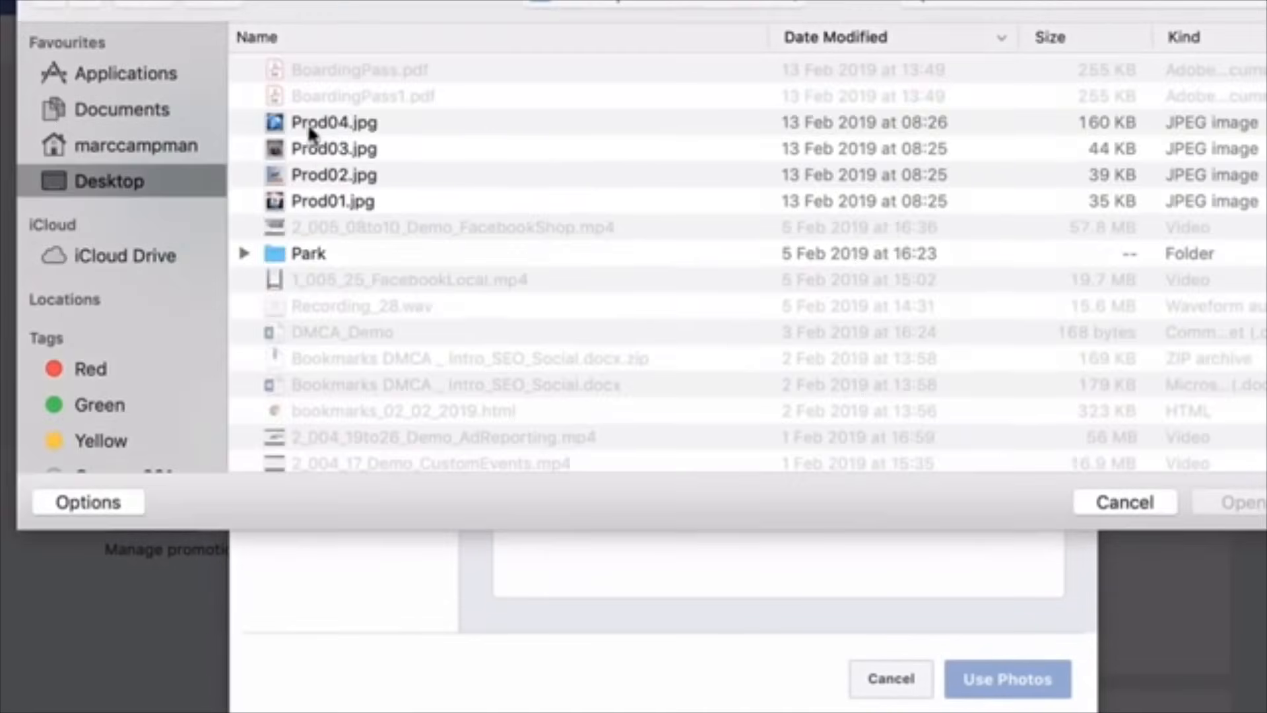
pyautogui.doubleClick(338, 148)
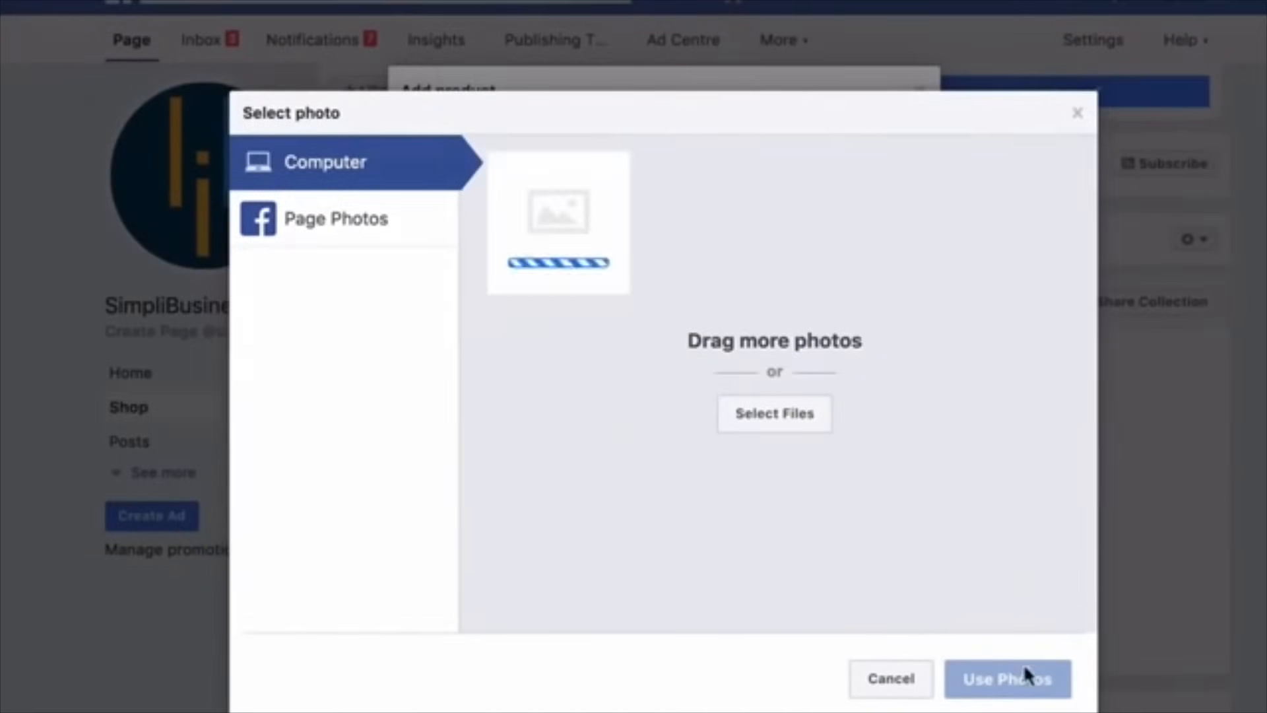
pyautogui.click(1003, 682)
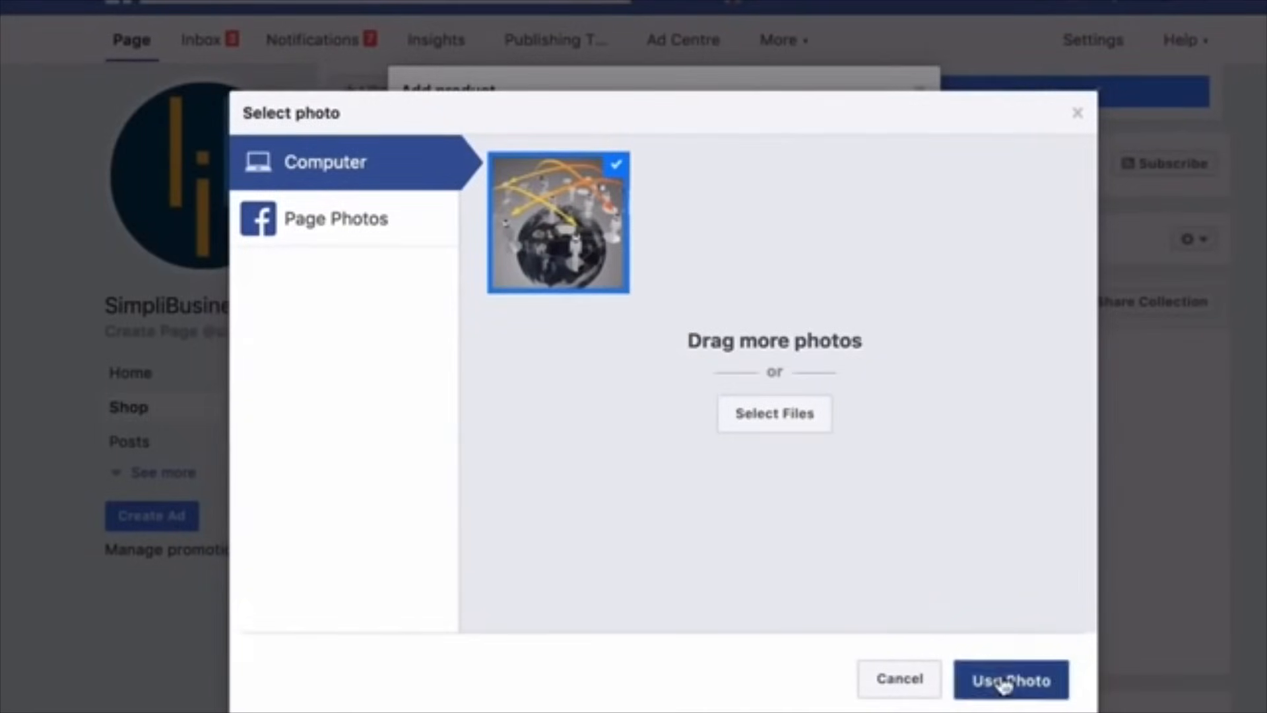
# Enter "Linkedin training" as both the name and the description of the third product.
pyautogui.click(441, 291)
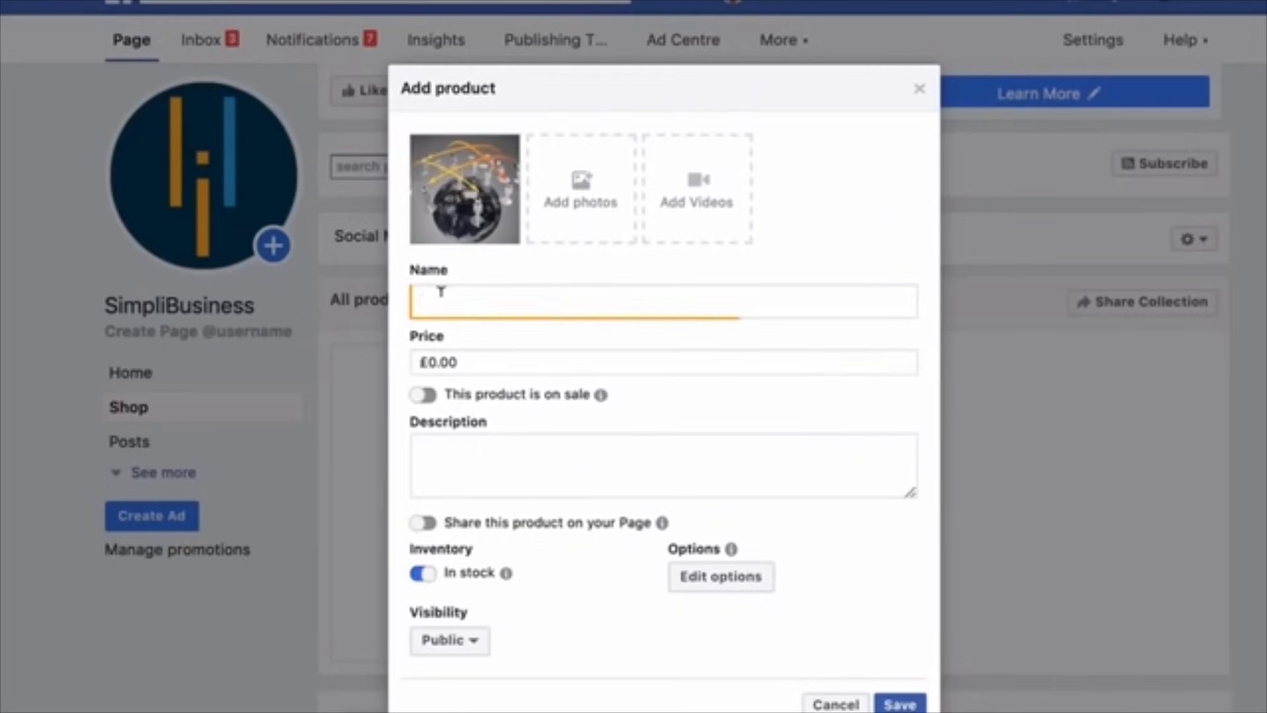
pyautogui.write('Linkedin training')
pyautogui.click(430, 443)
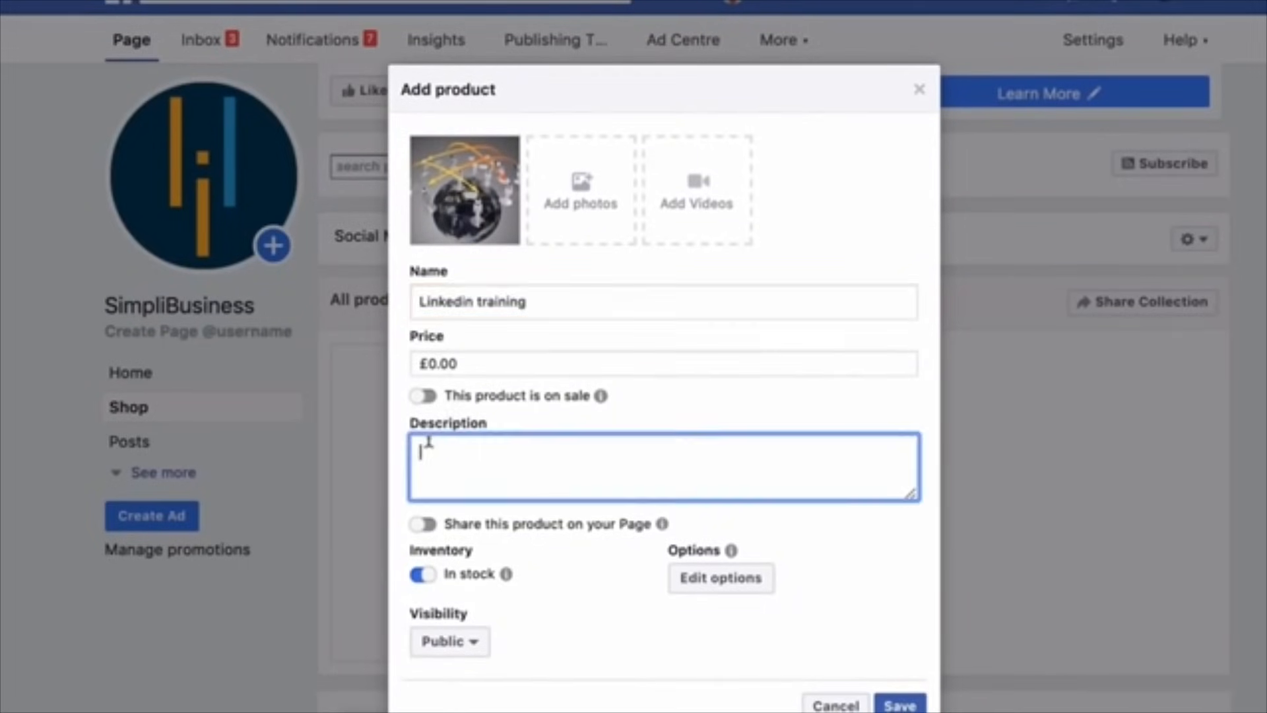
pyautogui.write('Linkedin training')
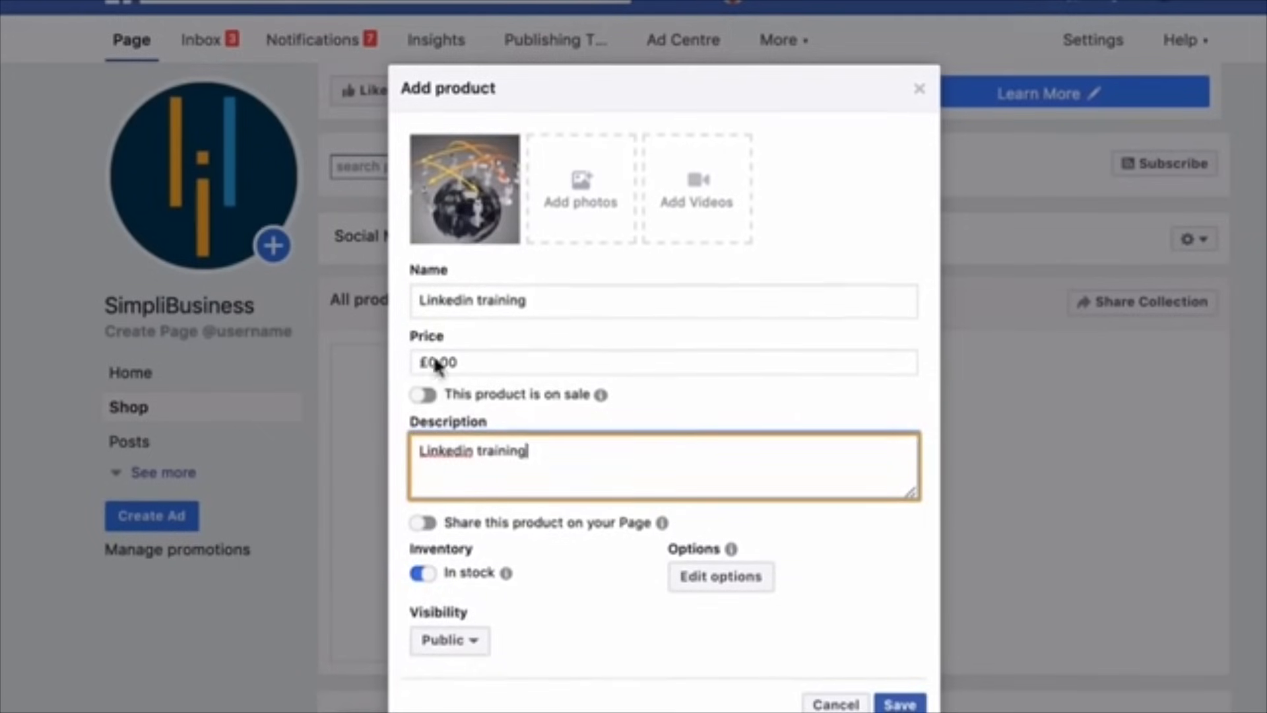
# Set the Linkedin training price to £50.00 and save the product.
pyautogui.click(436, 363)
pyautogui.write('5')
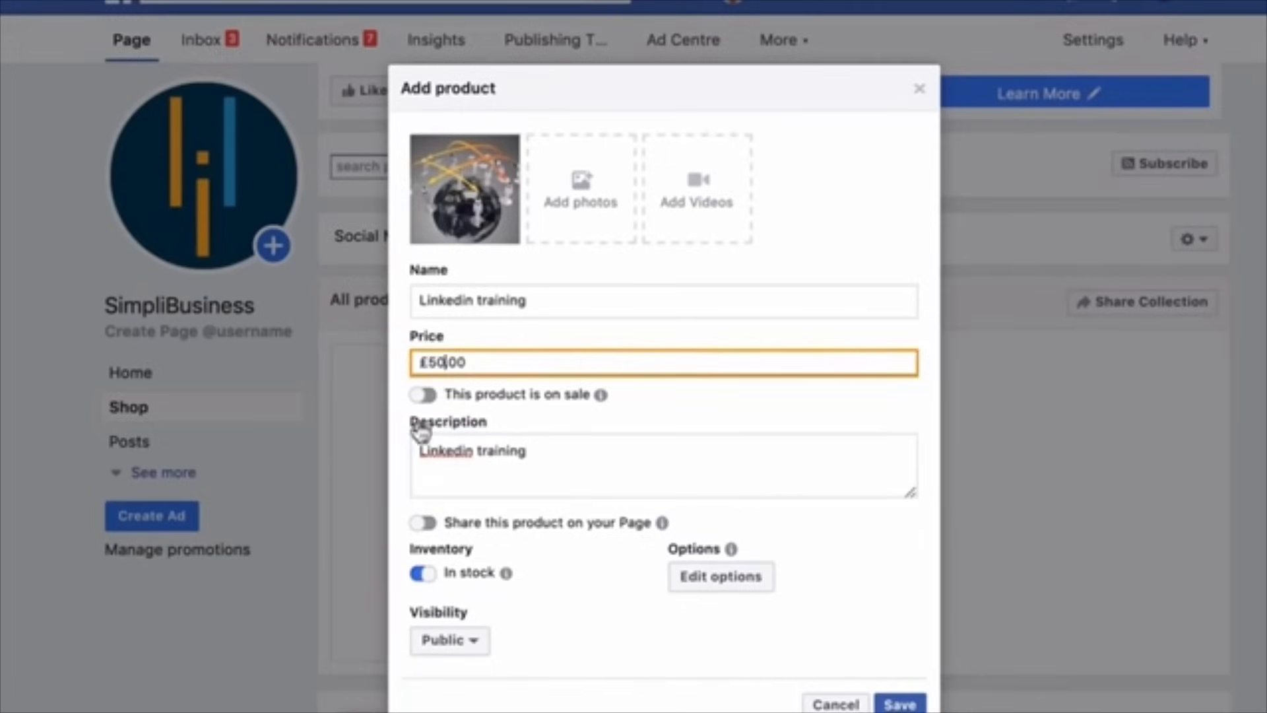
pyautogui.click(902, 705)
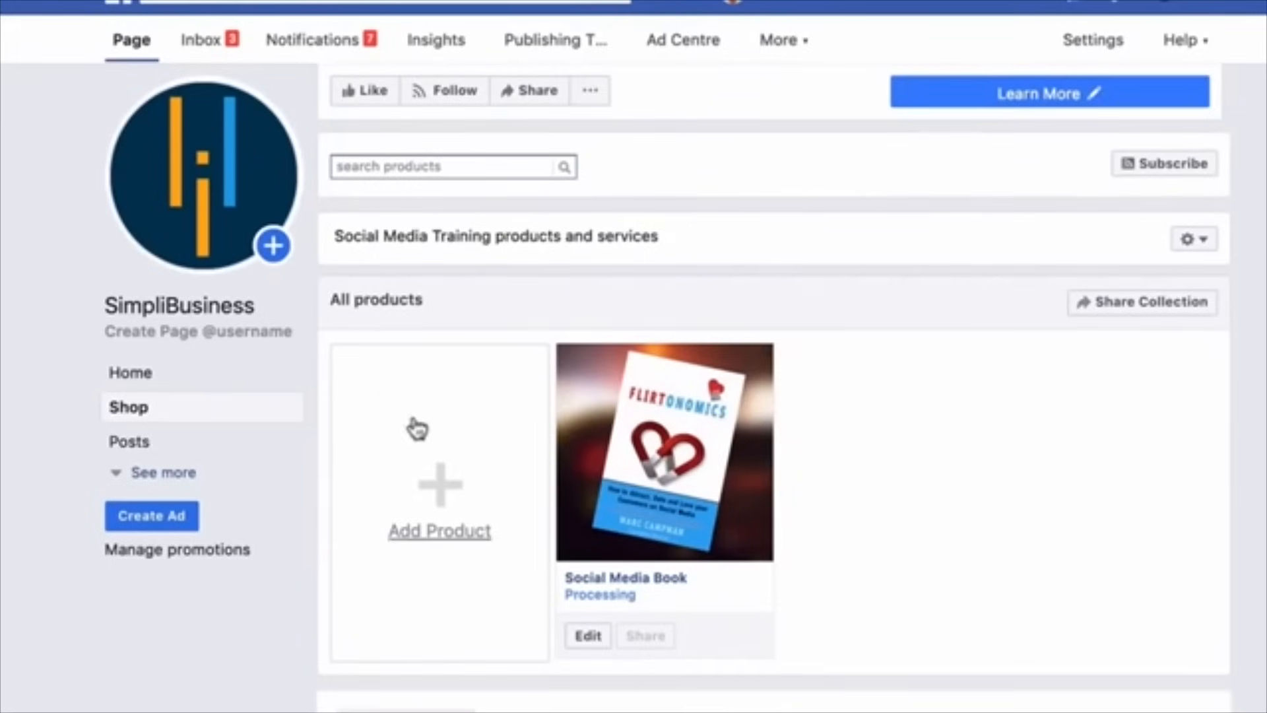
# Start a fourth shop product and add Prod04.jpg from the Desktop as its photo.
pyautogui.click(439, 482)
pyautogui.click(464, 189)
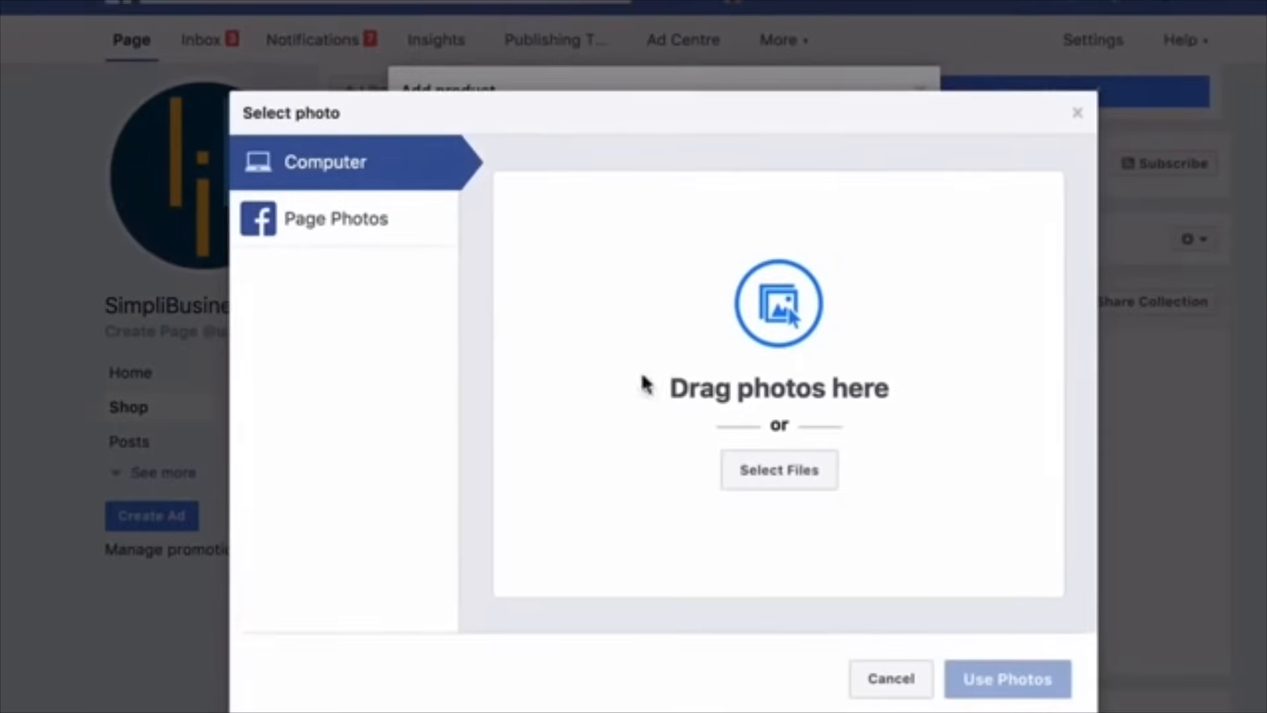
pyautogui.click(768, 479)
pyautogui.doubleClick(319, 122)
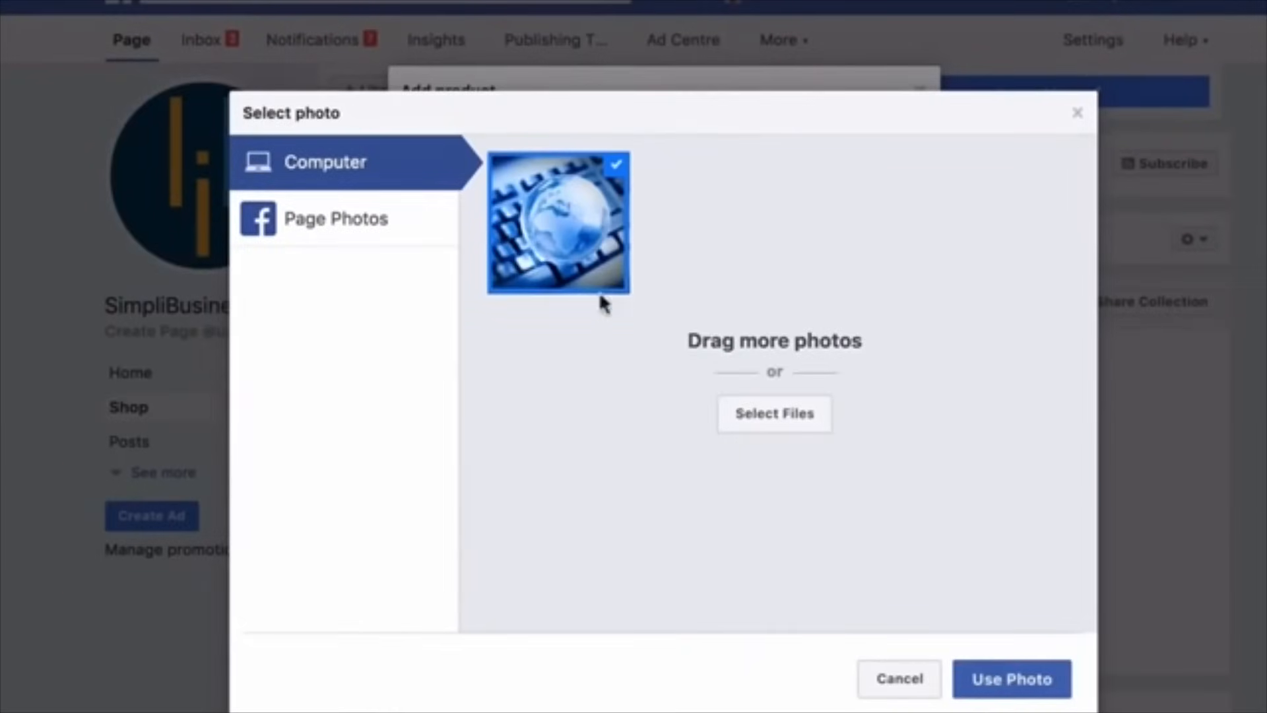
pyautogui.click(1010, 679)
# Name the fourth shop product "Facebook training".
pyautogui.write('Facwebook')
pyautogui.press('BackSpace')
pyautogui.press('BackSpace')
pyautogui.press('BackSpace')
pyautogui.press('BackSpace')
pyautogui.press('BackSpace')
pyautogui.press('BackSpace')
pyautogui.write('ebook ')
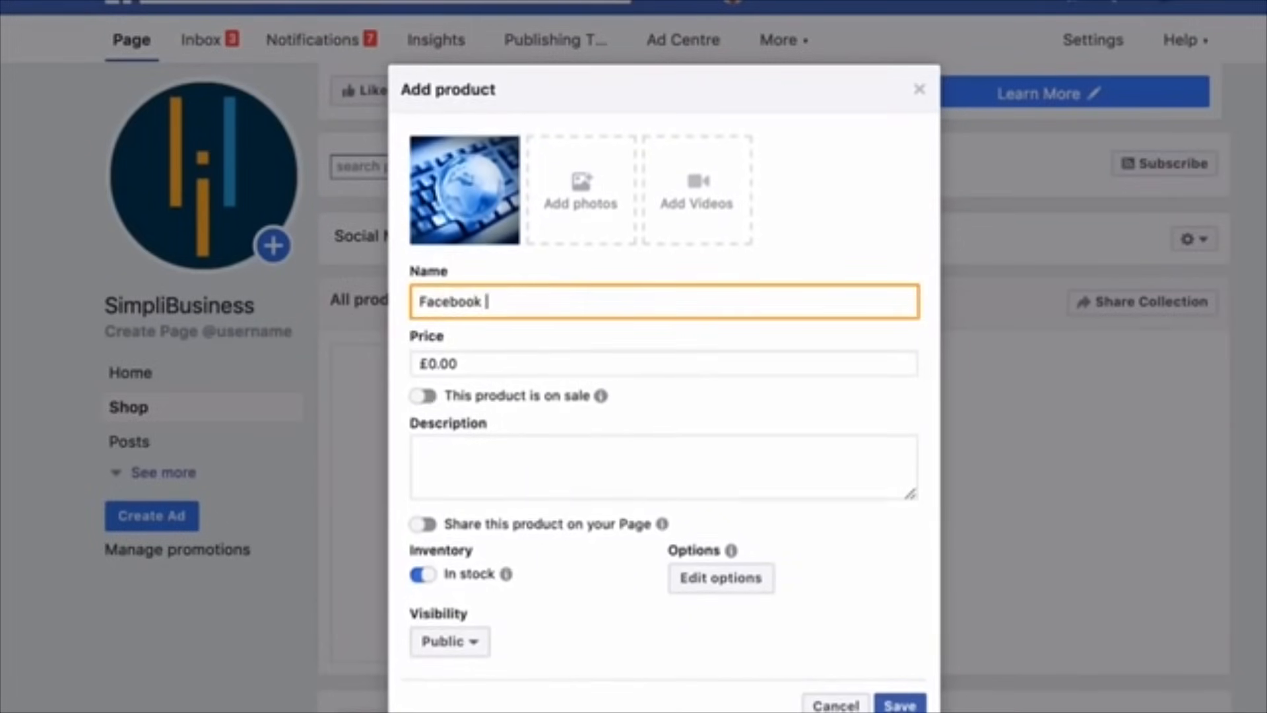
pyautogui.write('traoini')
pyautogui.press('BackSpace')
pyautogui.press('BackSpace')
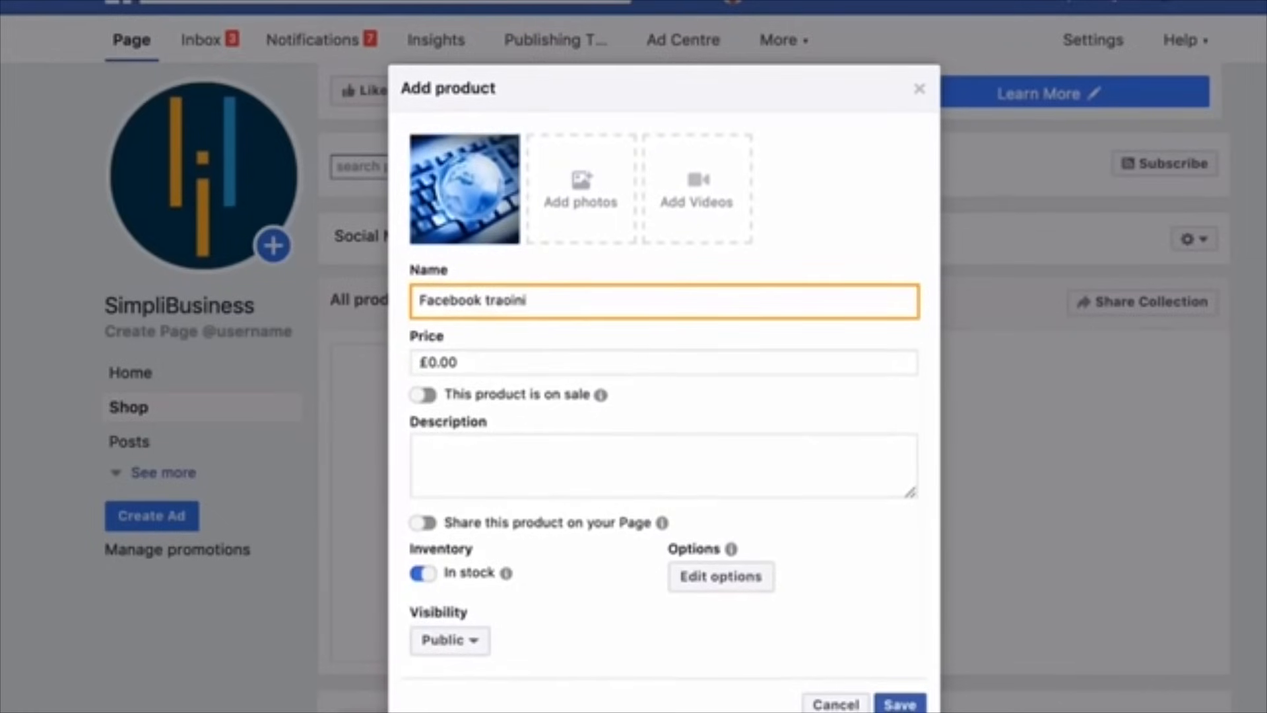
pyautogui.write('ining')
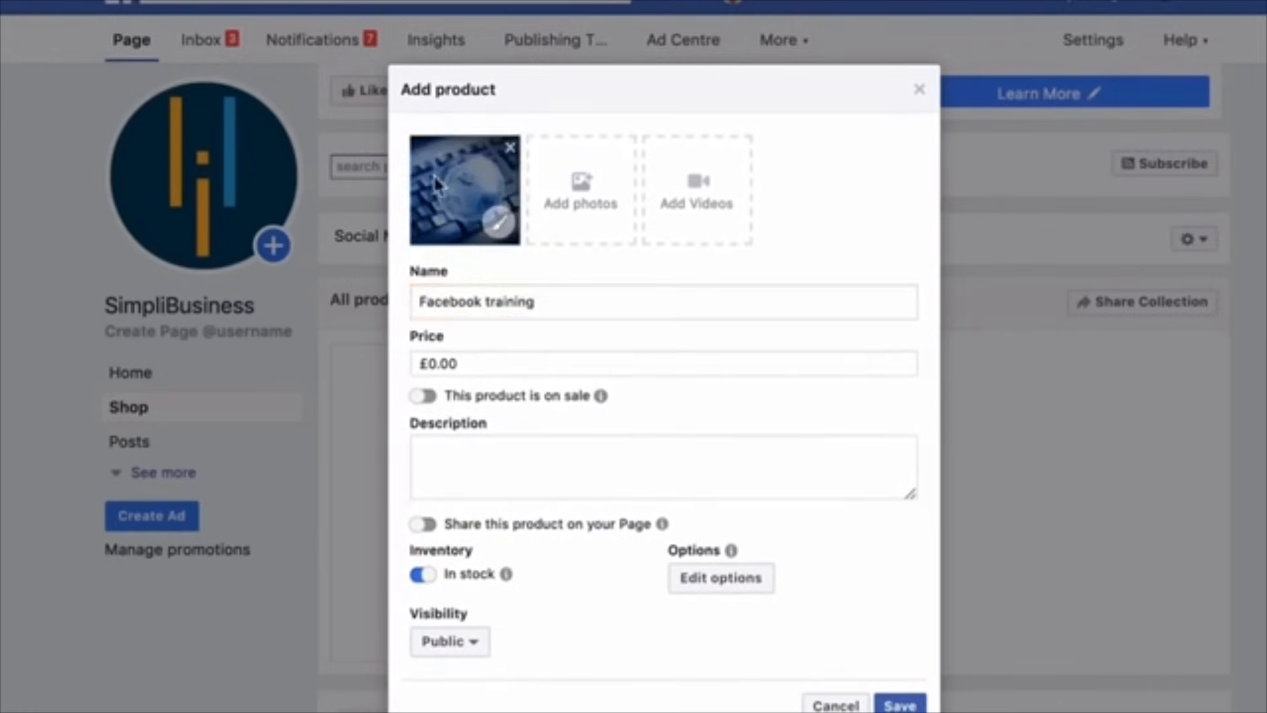
# Set the product's price to £50.00, describe it as "Introduction to Facebook", and save it.
pyautogui.click(427, 364)
pyautogui.press('BackSpace')
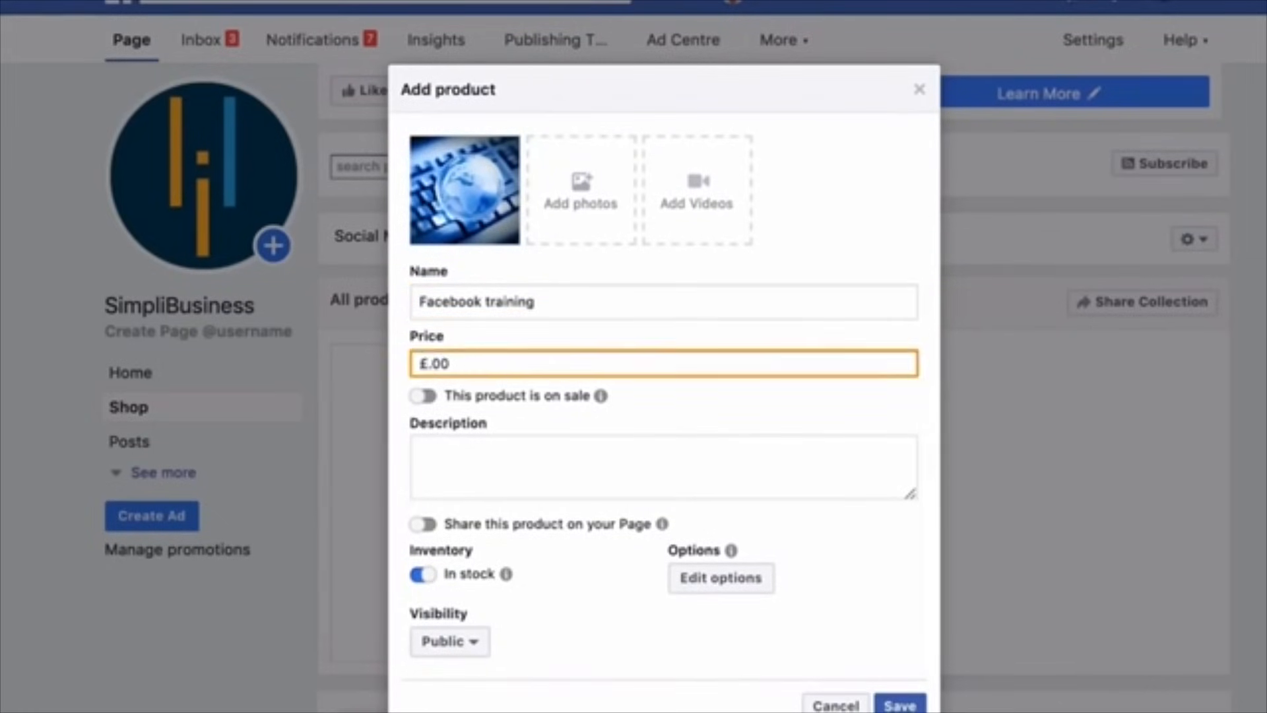
pyautogui.click(431, 455)
pyautogui.write('Intr')
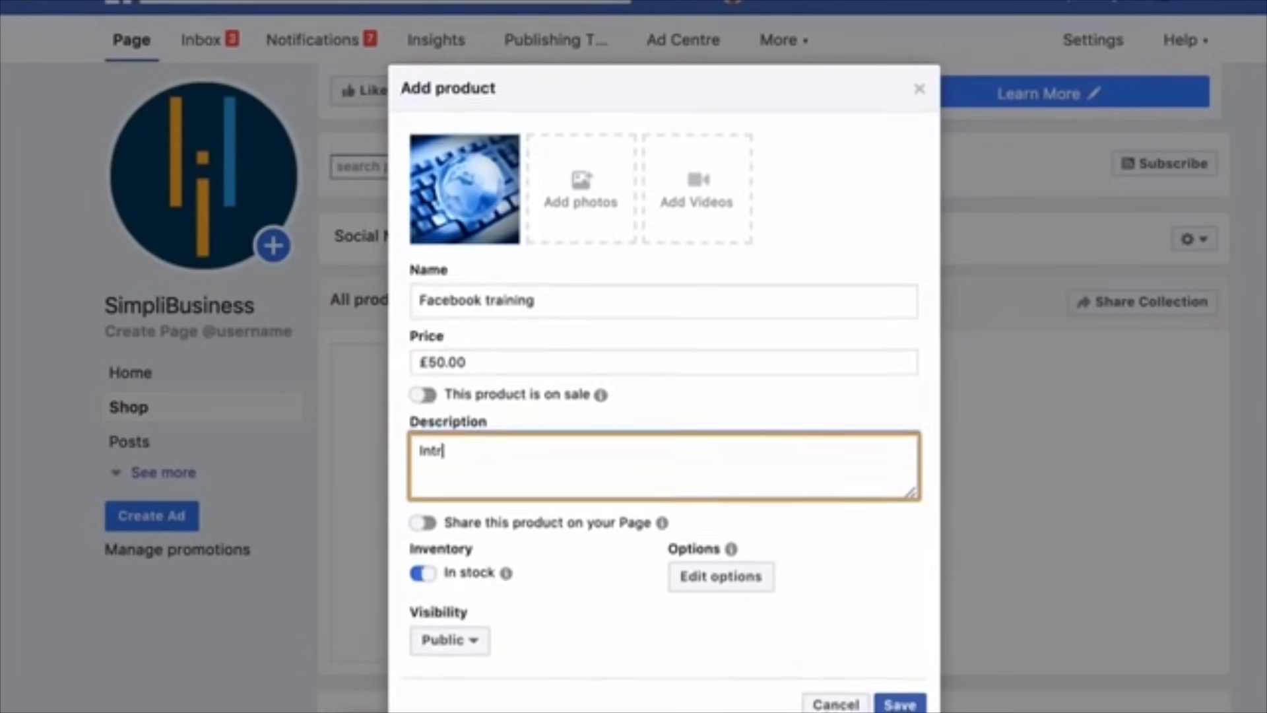
pyautogui.write('oduction ')
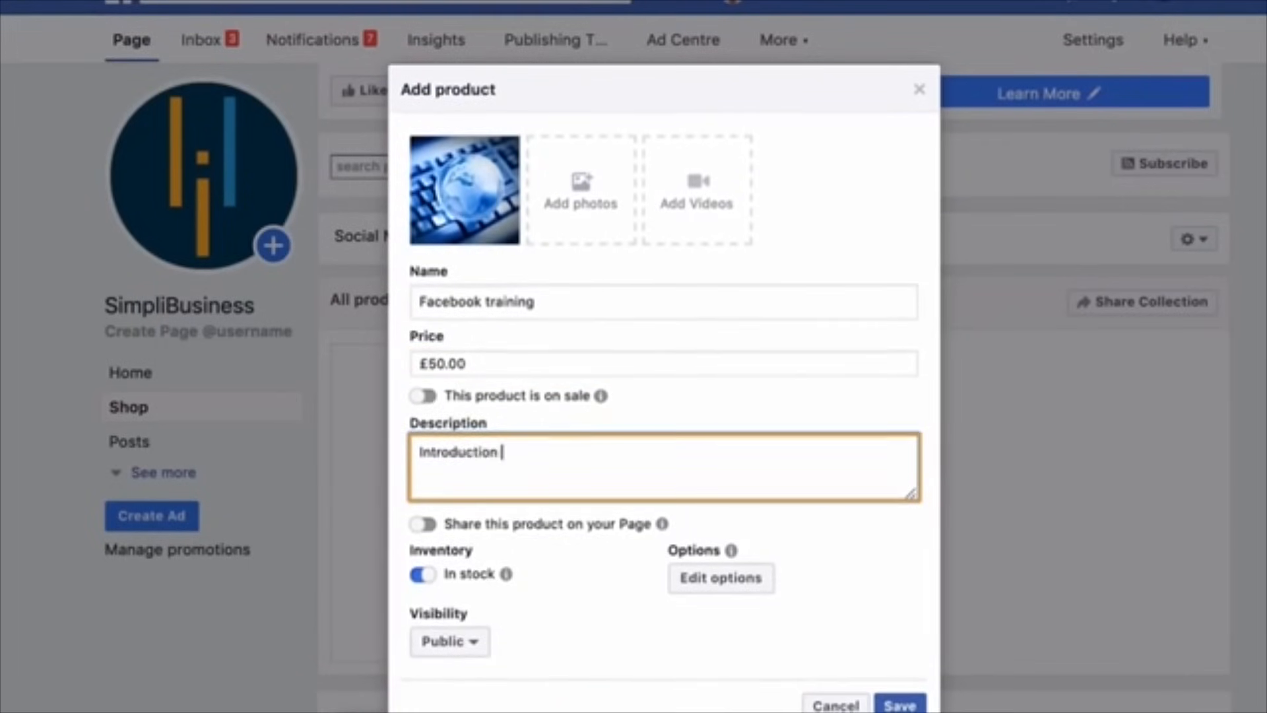
pyautogui.write('to Facebok')
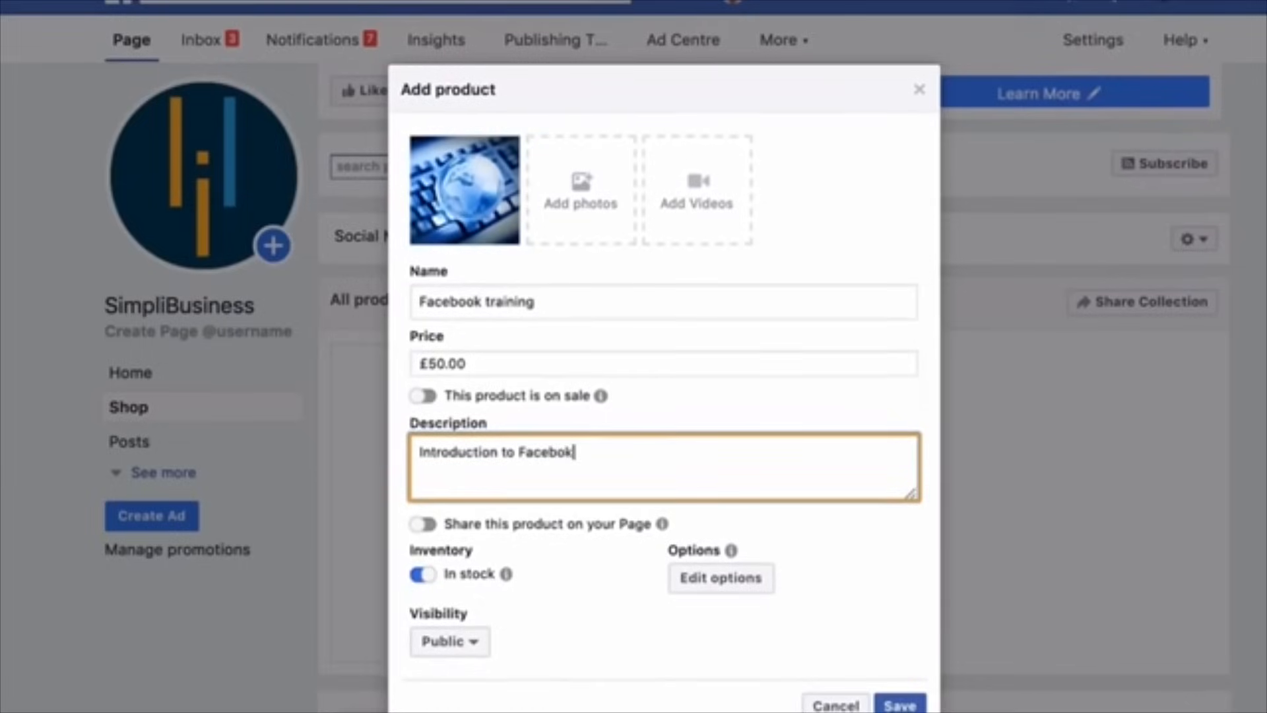
pyautogui.press('BackSpace')
pyautogui.write('ok')
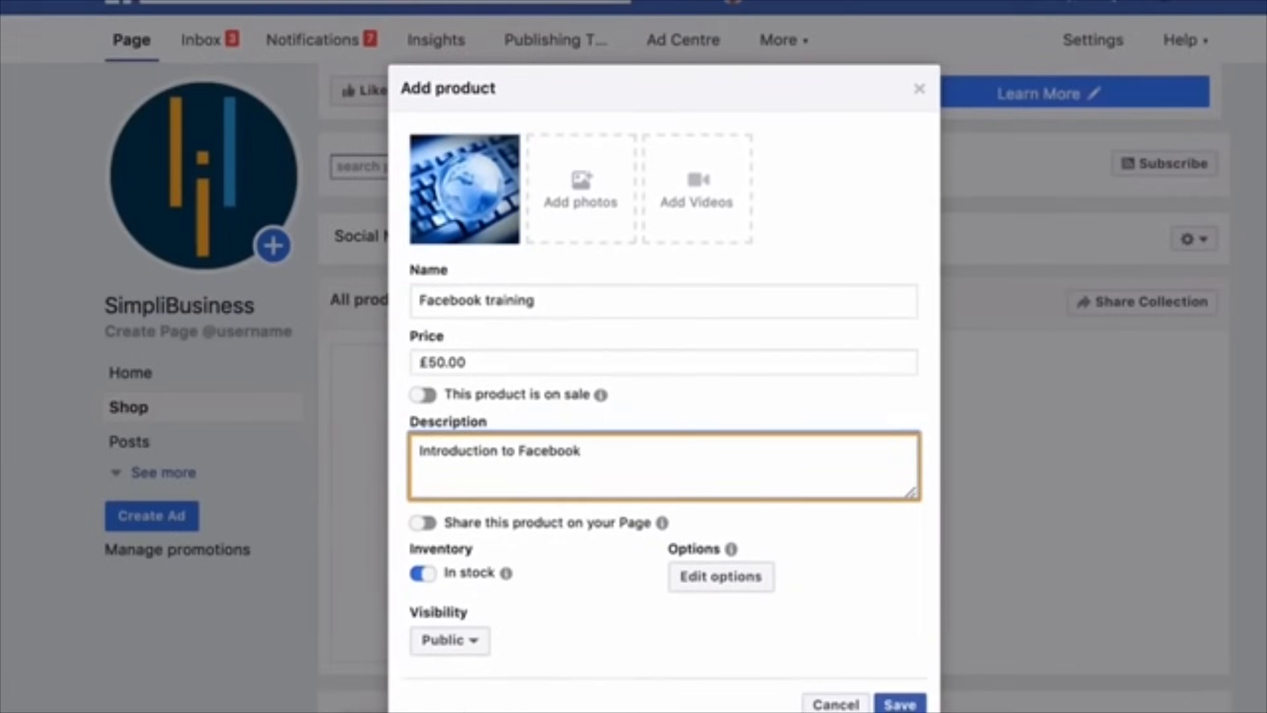
pyautogui.click(901, 703)
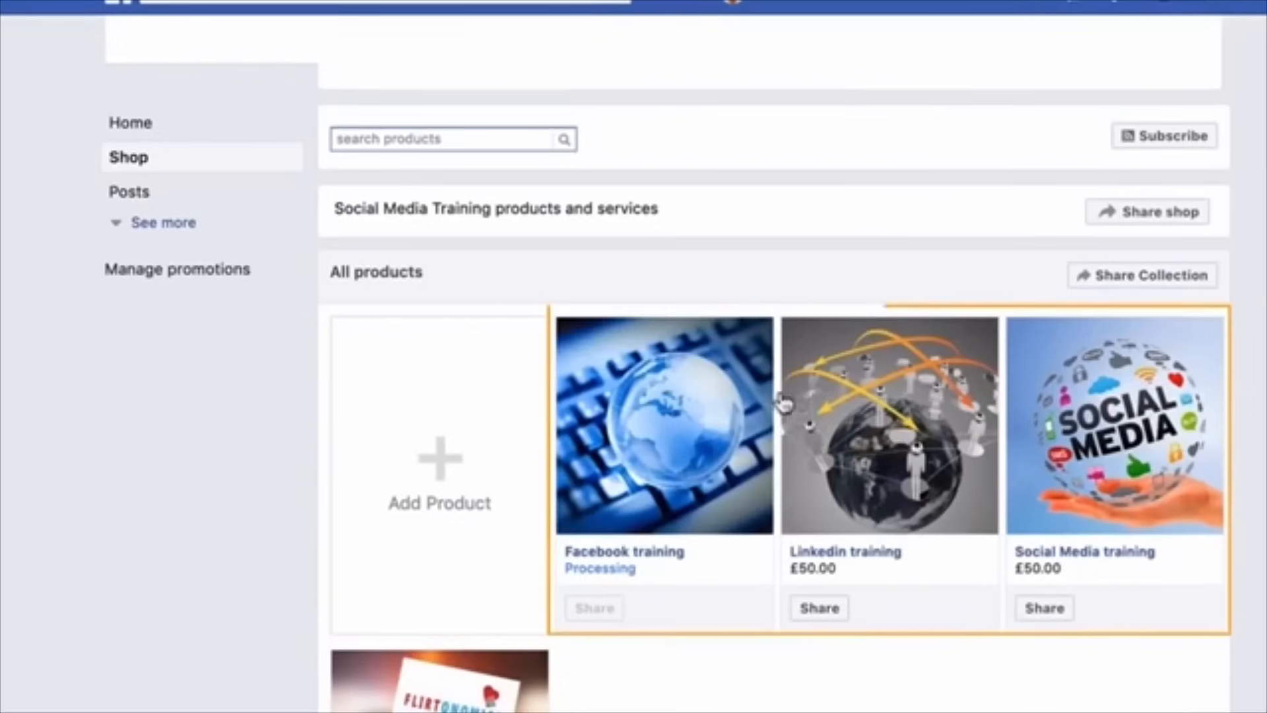
# Start a new collection for the shop and name it "Training products".
pyautogui.scroll(5, 815, 582)
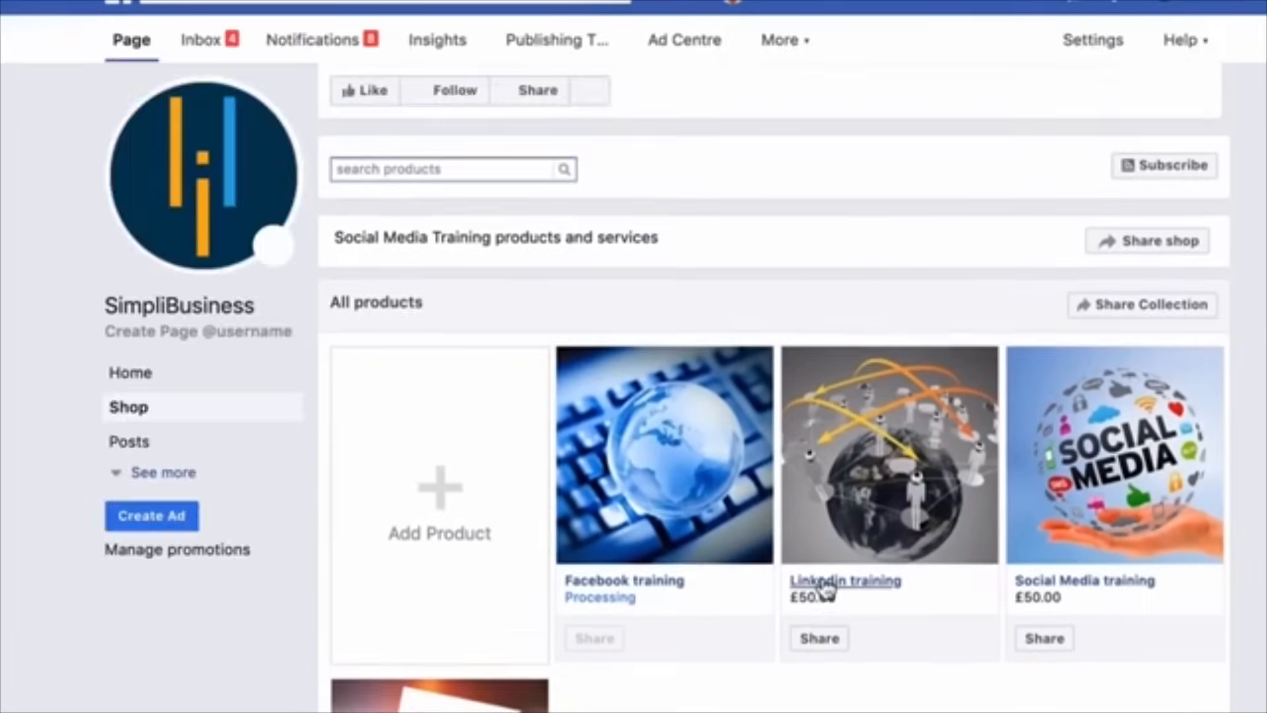
pyautogui.scroll(-5, 816, 584)
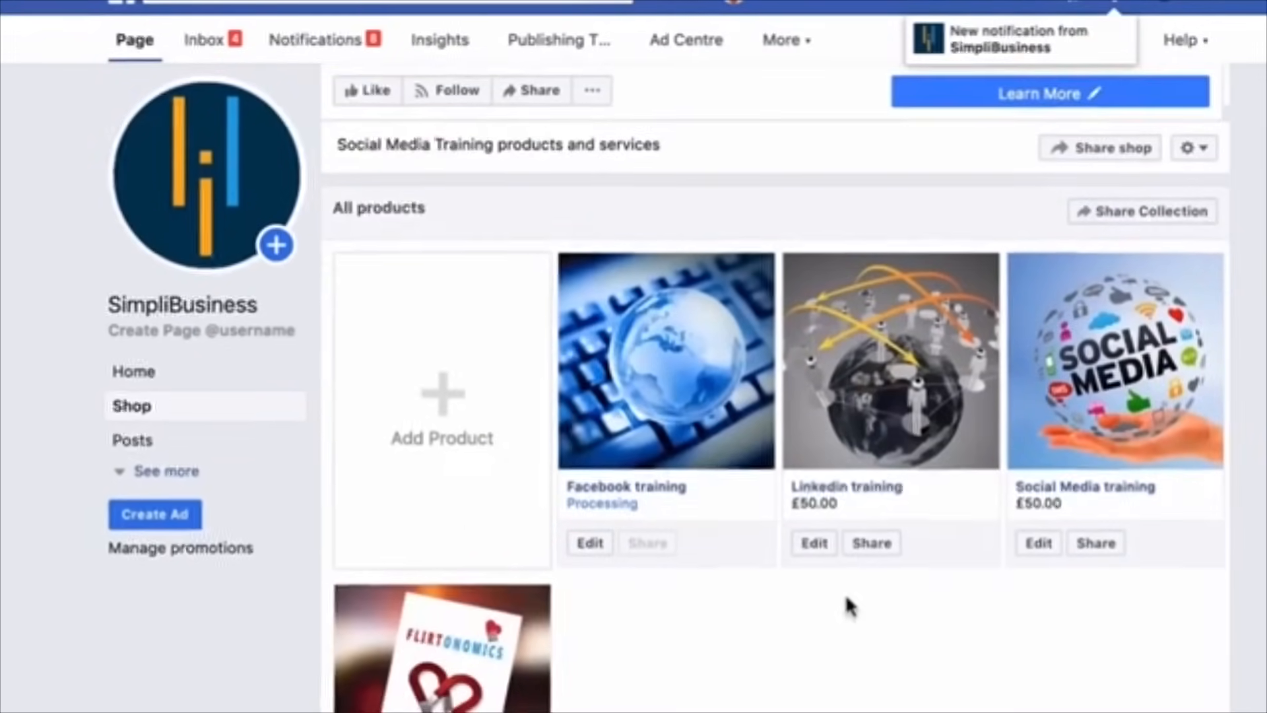
pyautogui.scroll(-4, 845, 601)
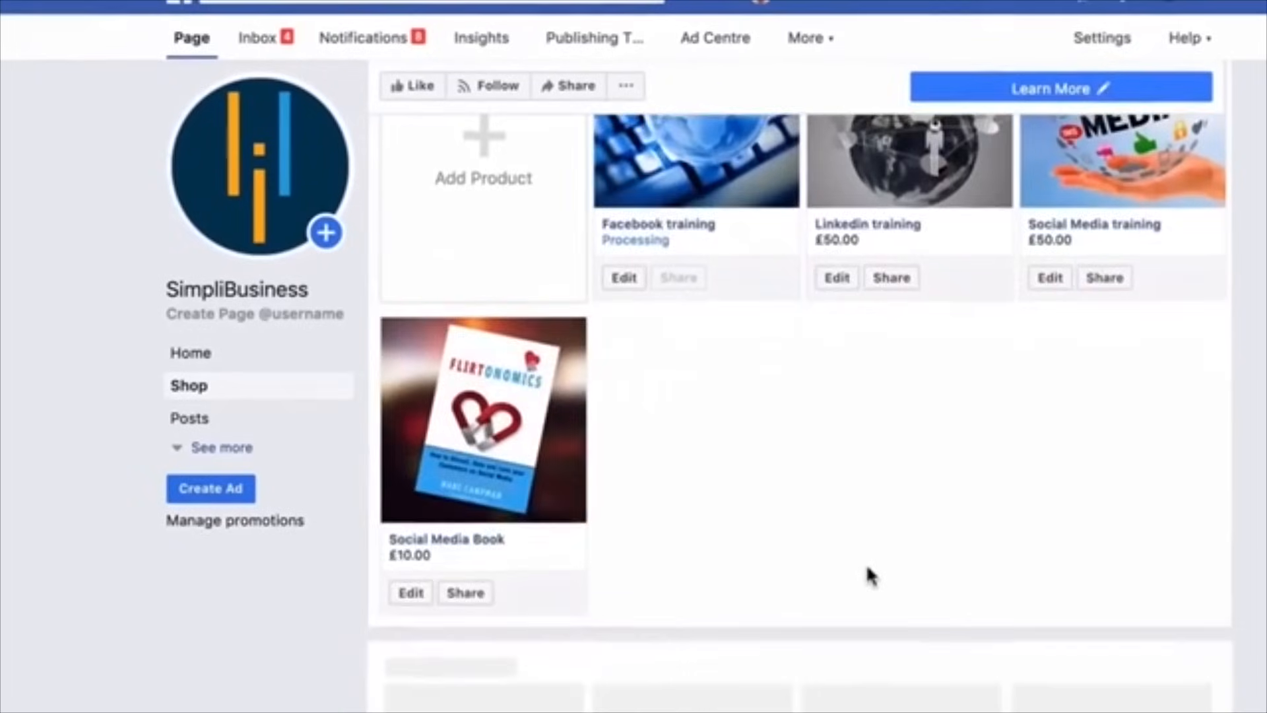
pyautogui.scroll(3, 867, 568)
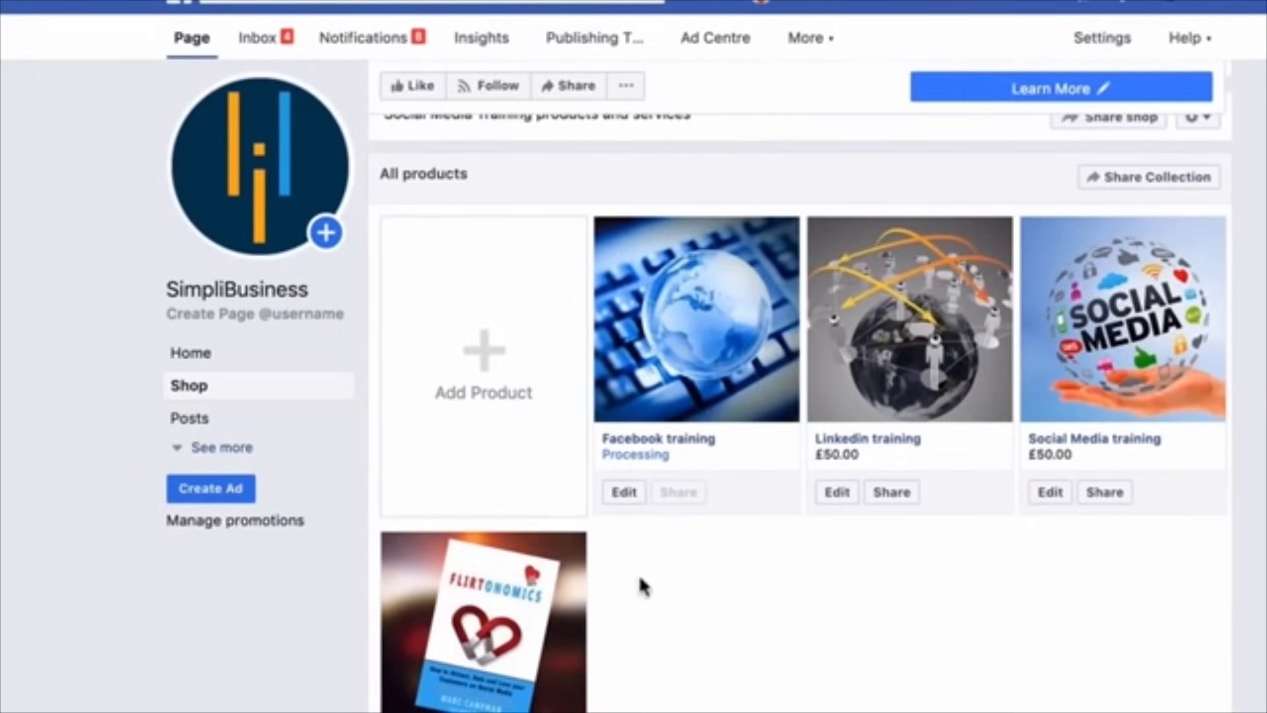
pyautogui.scroll(-6, 640, 580)
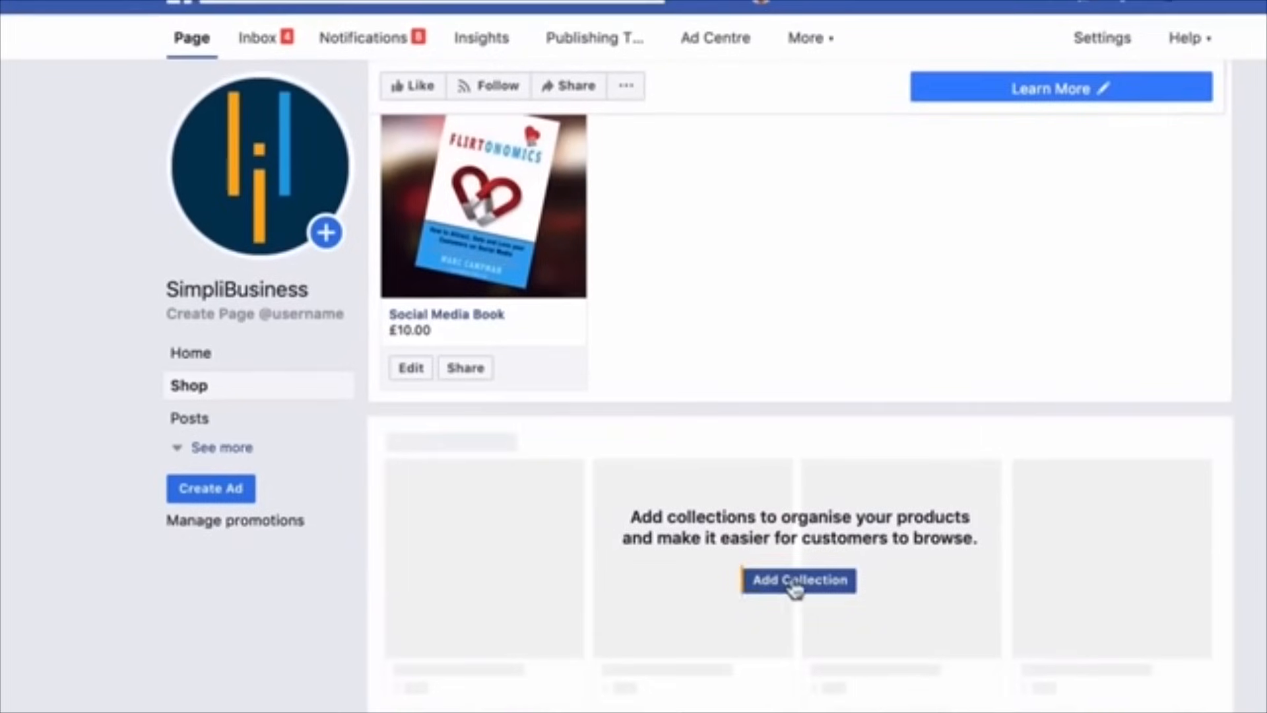
pyautogui.click(797, 583)
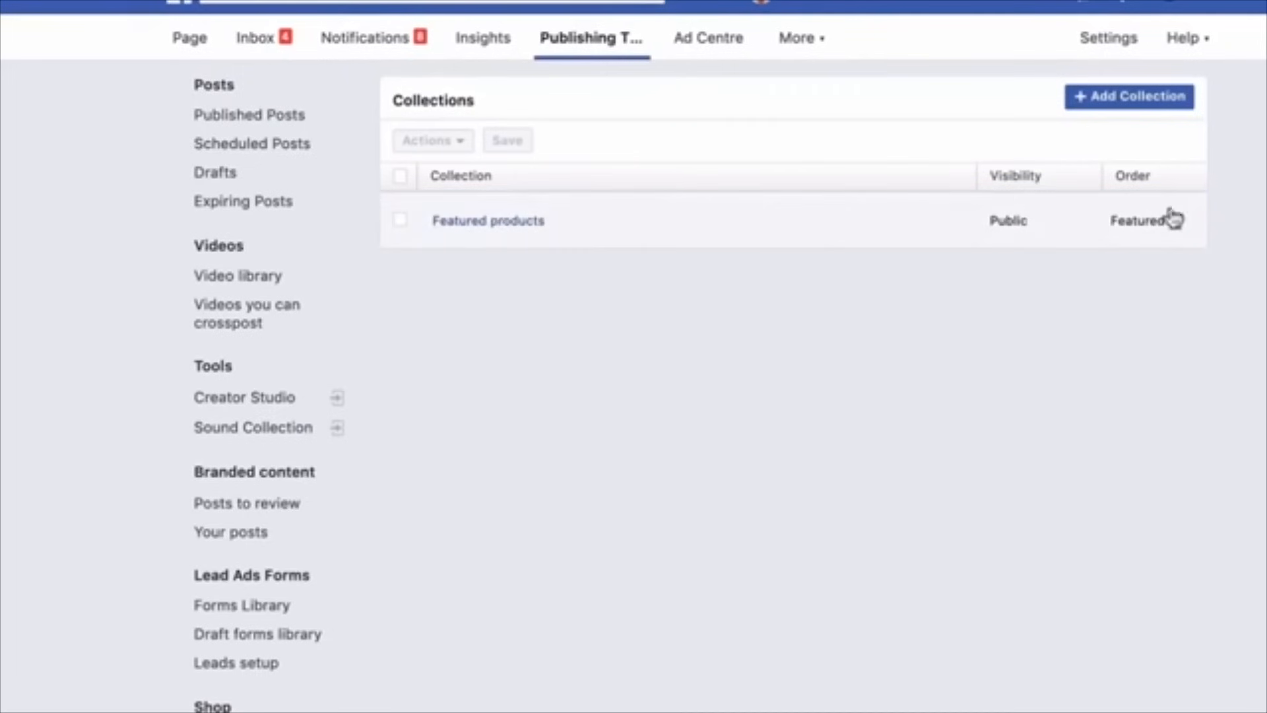
pyautogui.click(1133, 99)
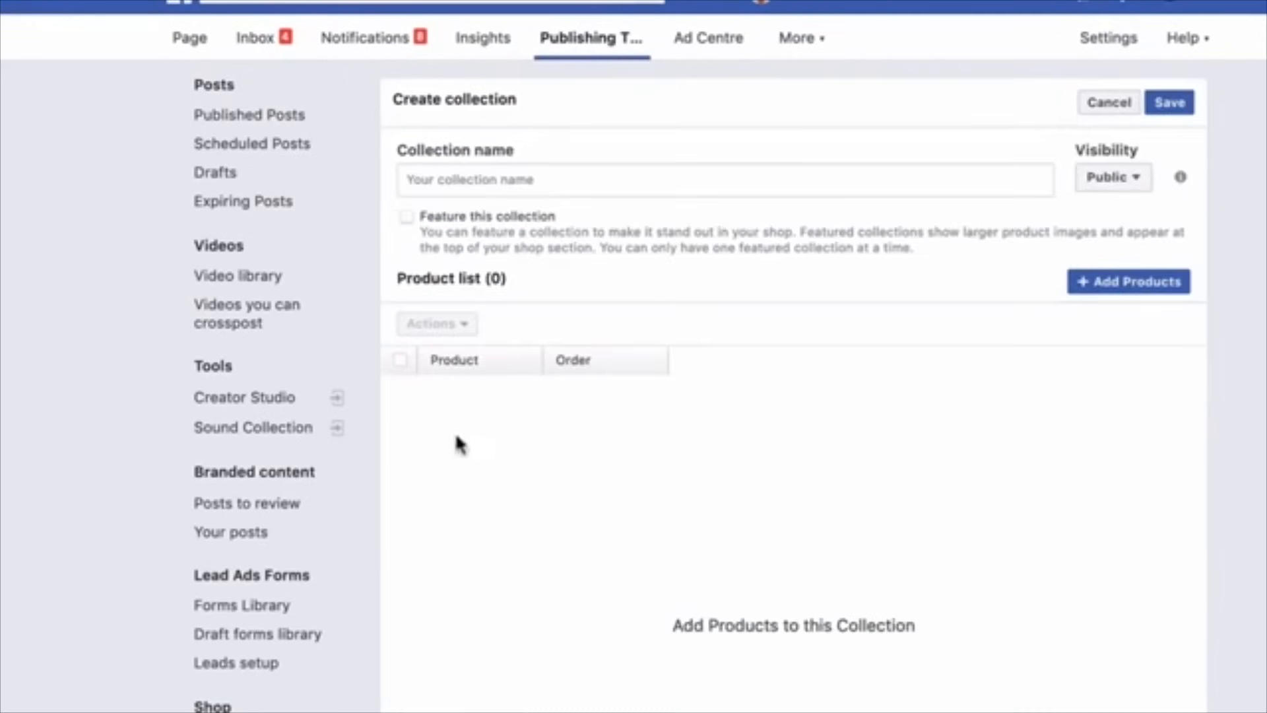
pyautogui.click(453, 183)
pyautogui.write('Training products')
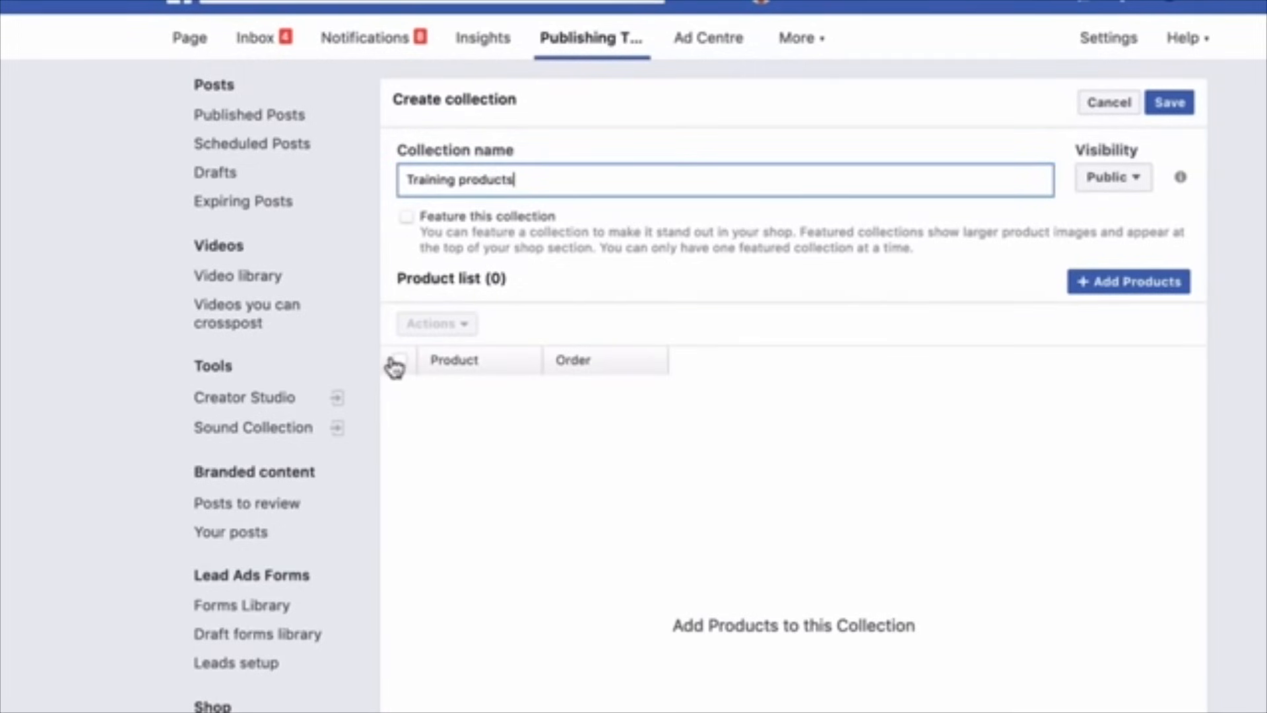
# Add the Facebook training and Linkedin training products to the collection and save it.
pyautogui.click(1116, 281)
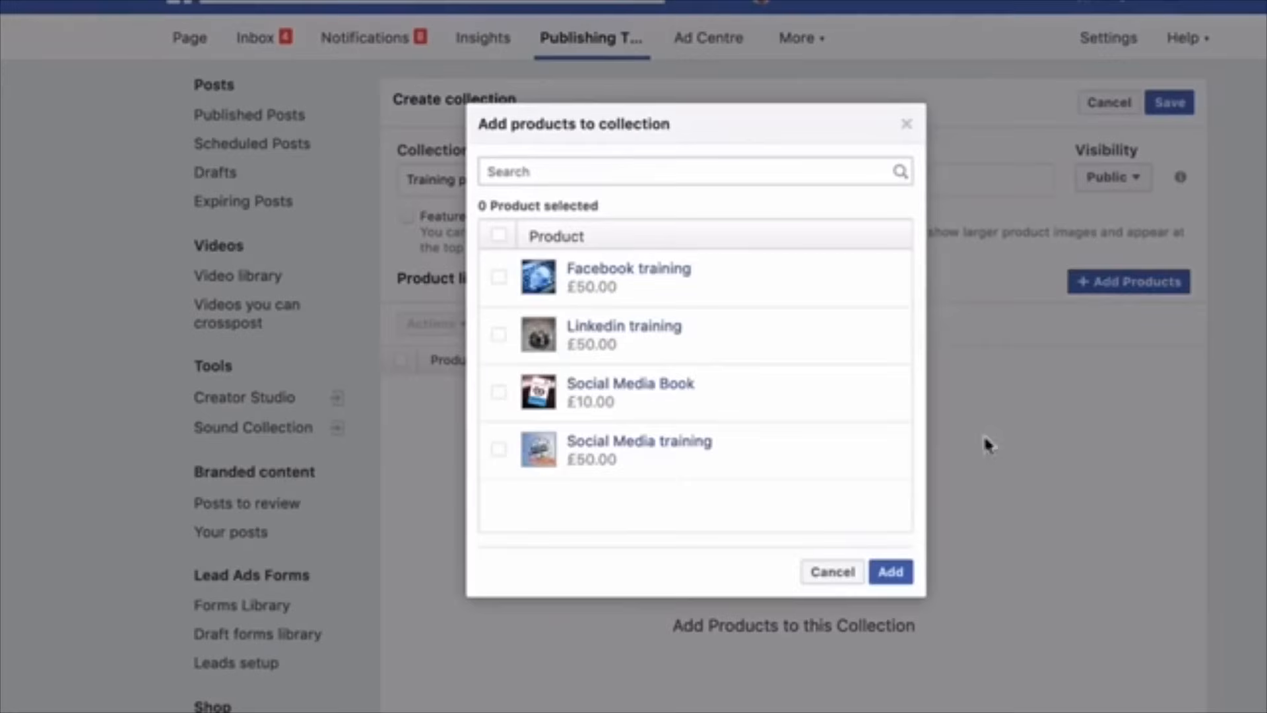
pyautogui.click(498, 276)
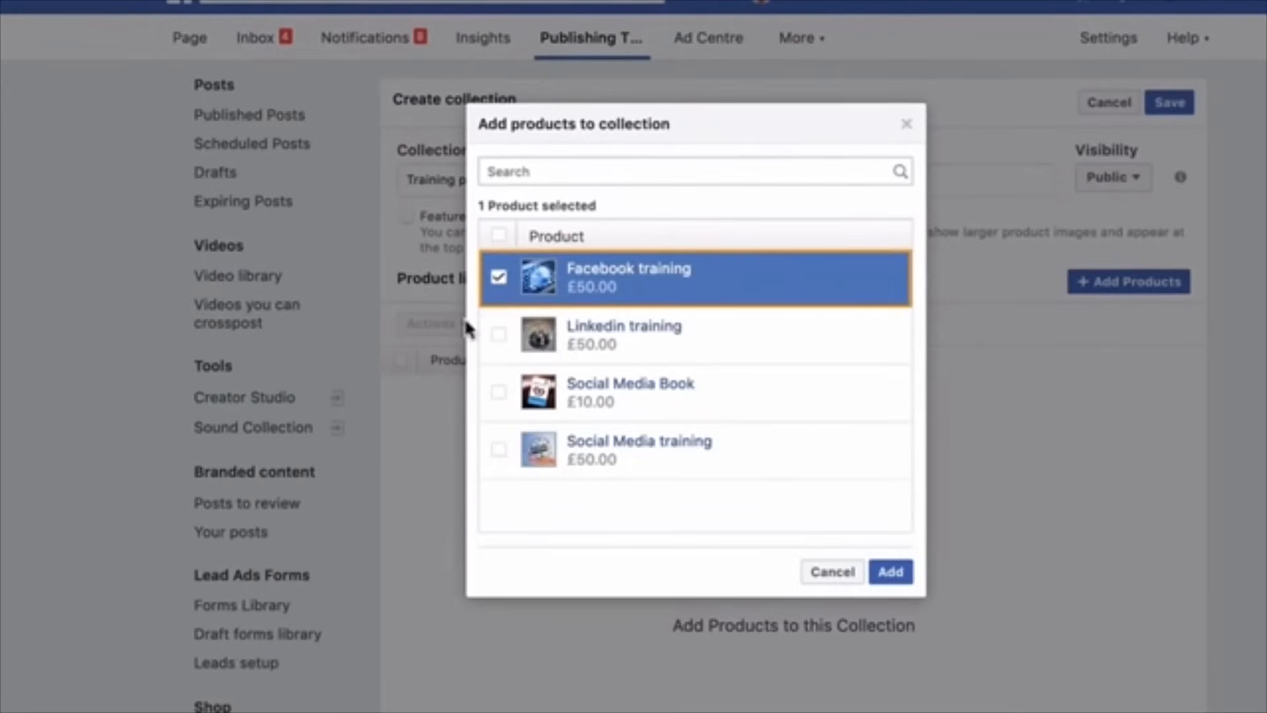
pyautogui.click(501, 334)
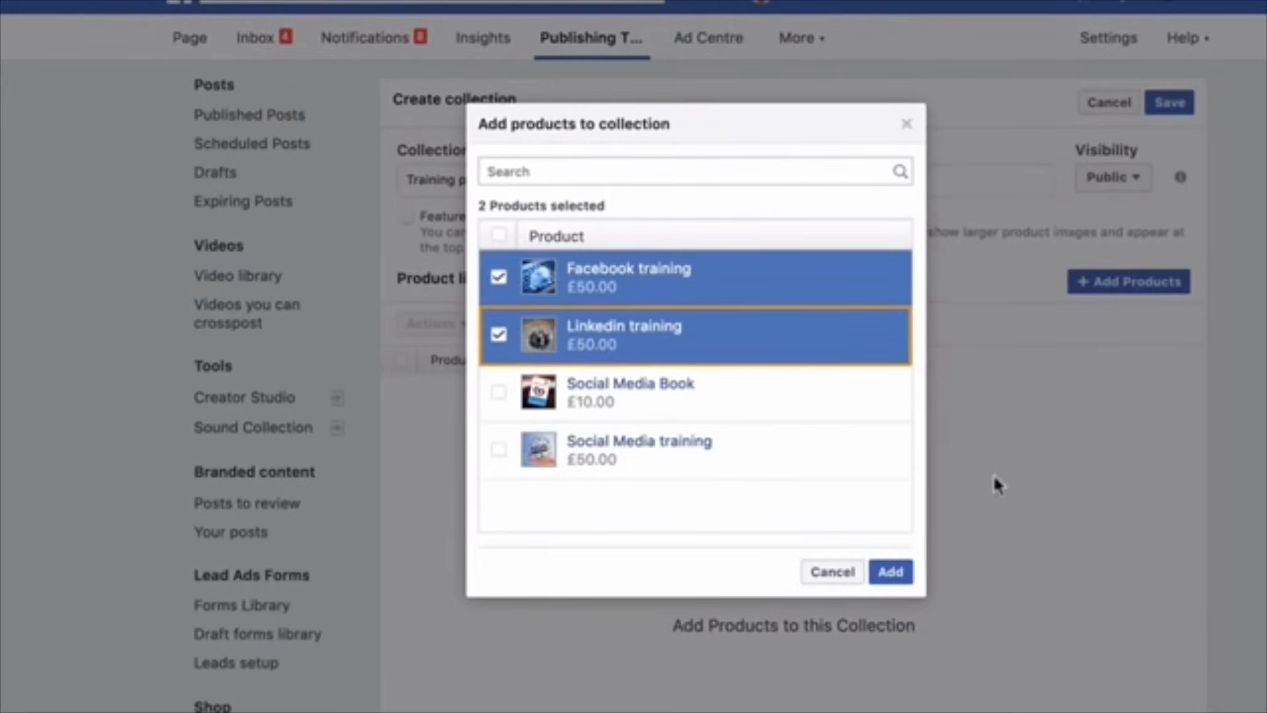
pyautogui.click(891, 572)
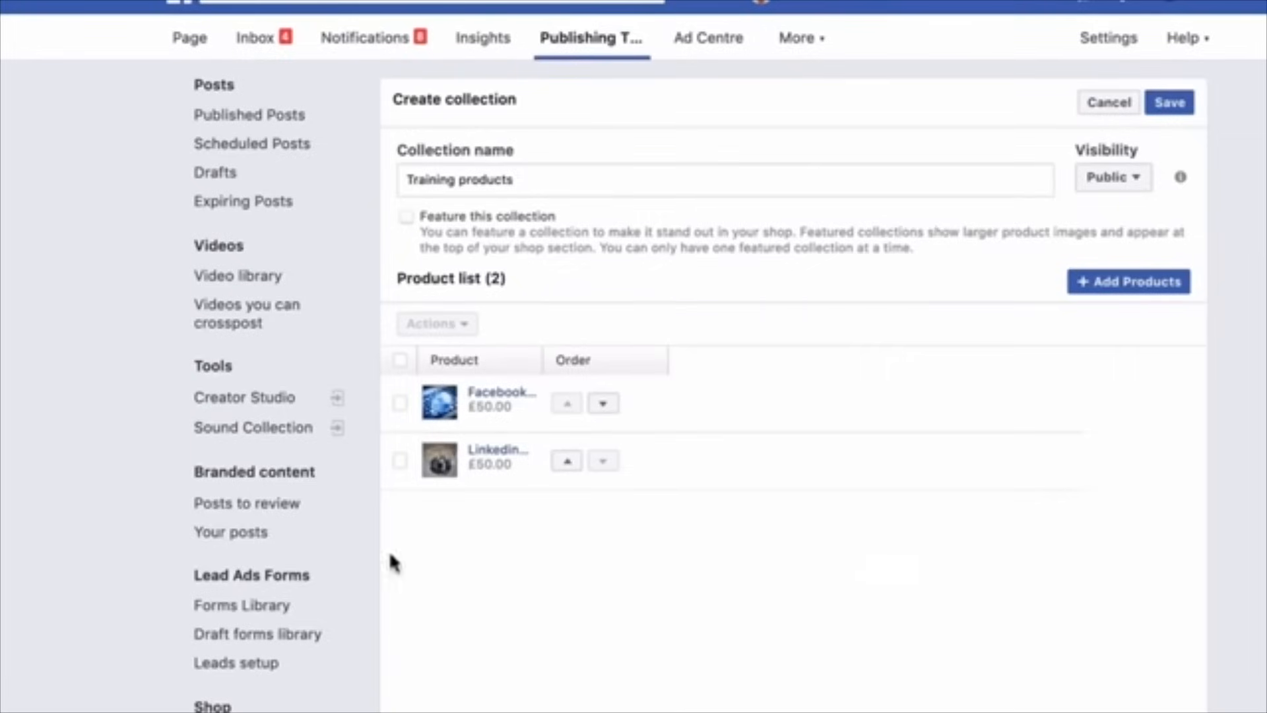
pyautogui.click(1167, 105)
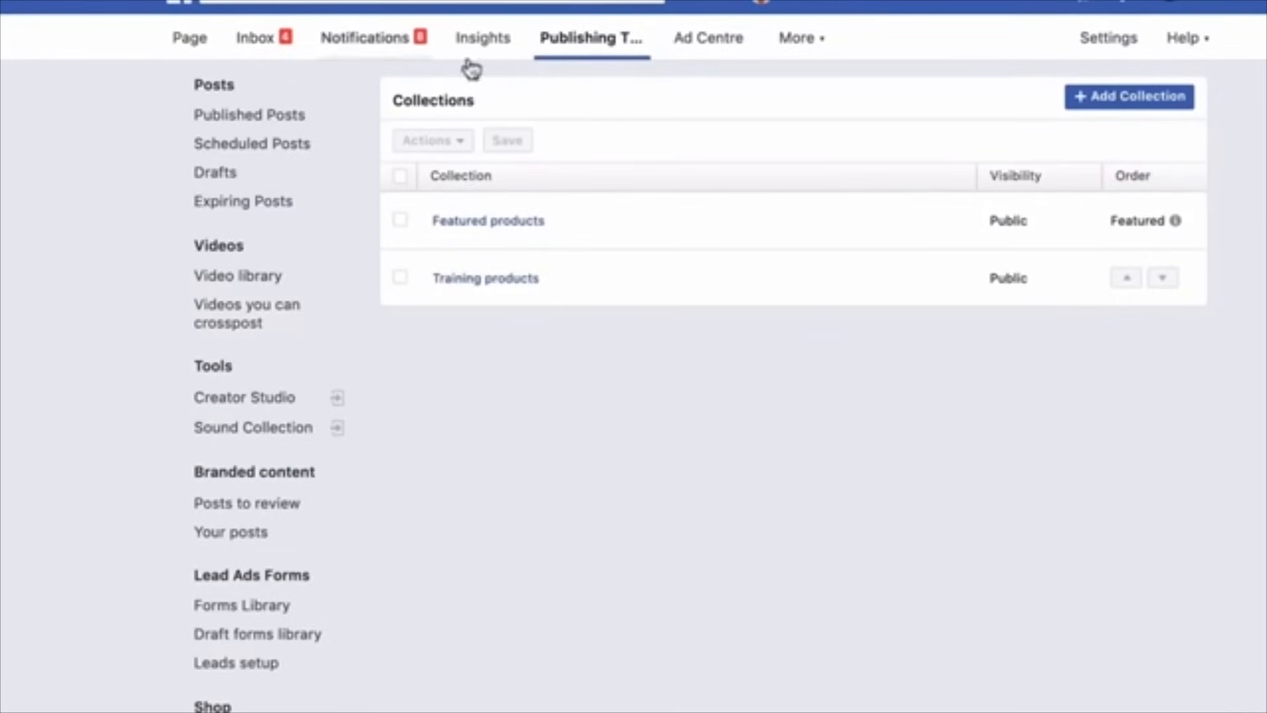
# Return to the Page's shop section and review how the new collection and all products are displayed.
pyautogui.click(191, 44)
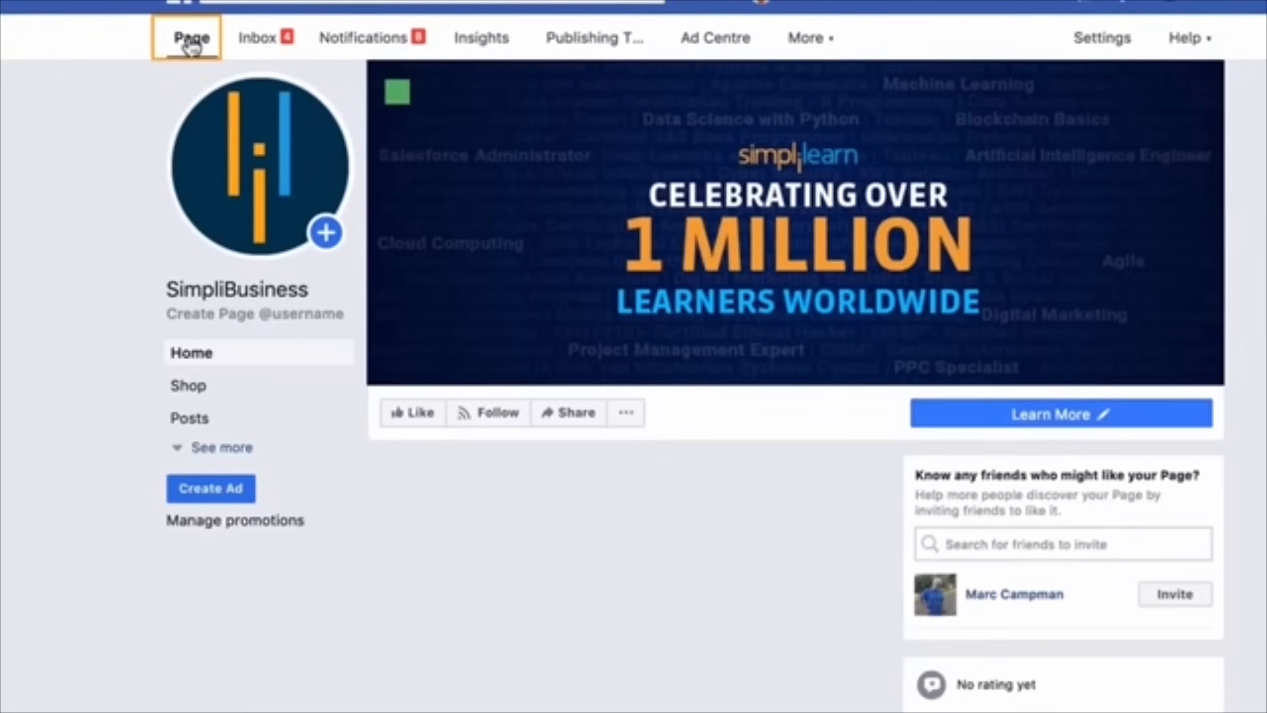
pyautogui.click(190, 385)
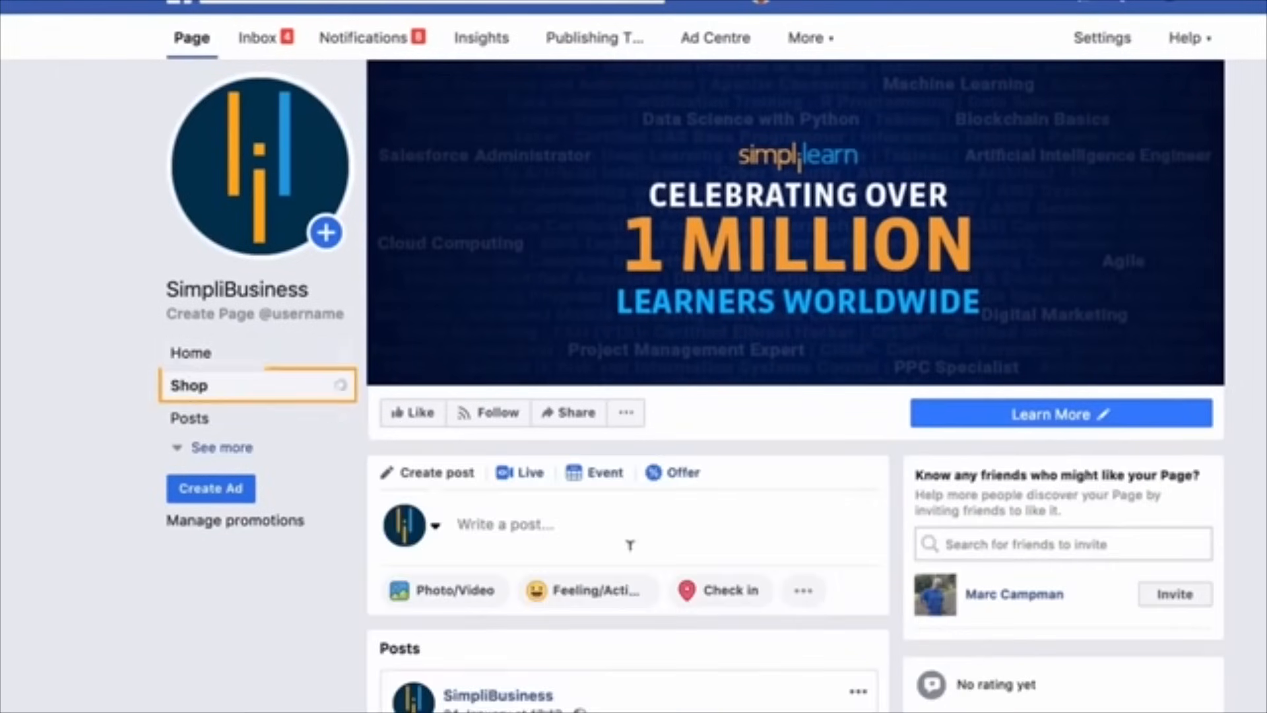
pyautogui.scroll(-1, 754, 668)
pyautogui.scroll(-10, 749, 663)
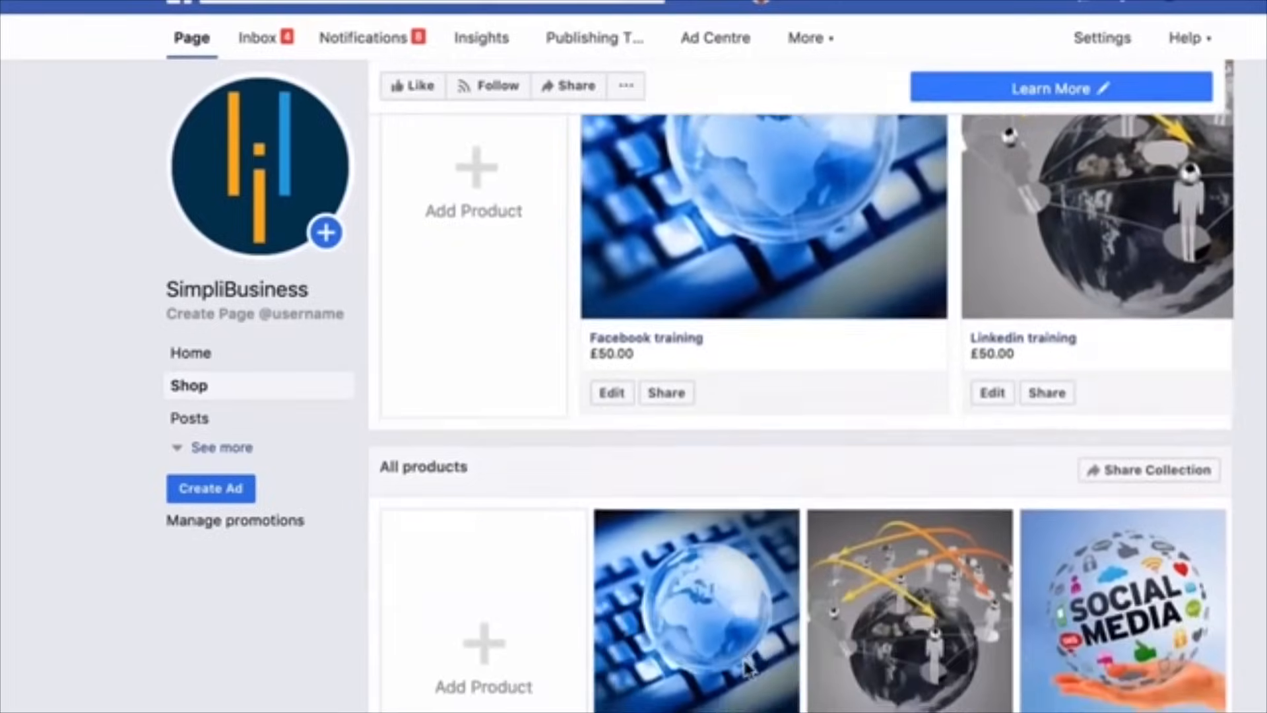
pyautogui.scroll(8, 743, 657)
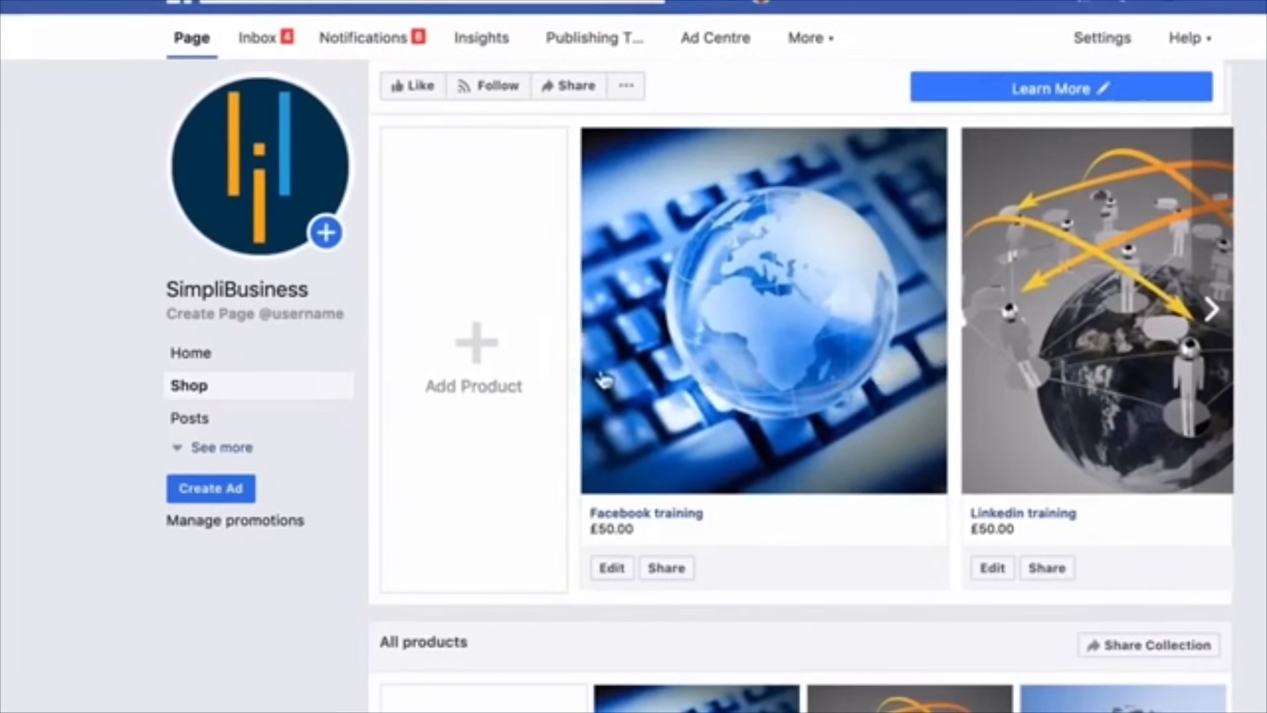
pyautogui.scroll(-8, 602, 370)
pyautogui.scroll(4, 597, 381)
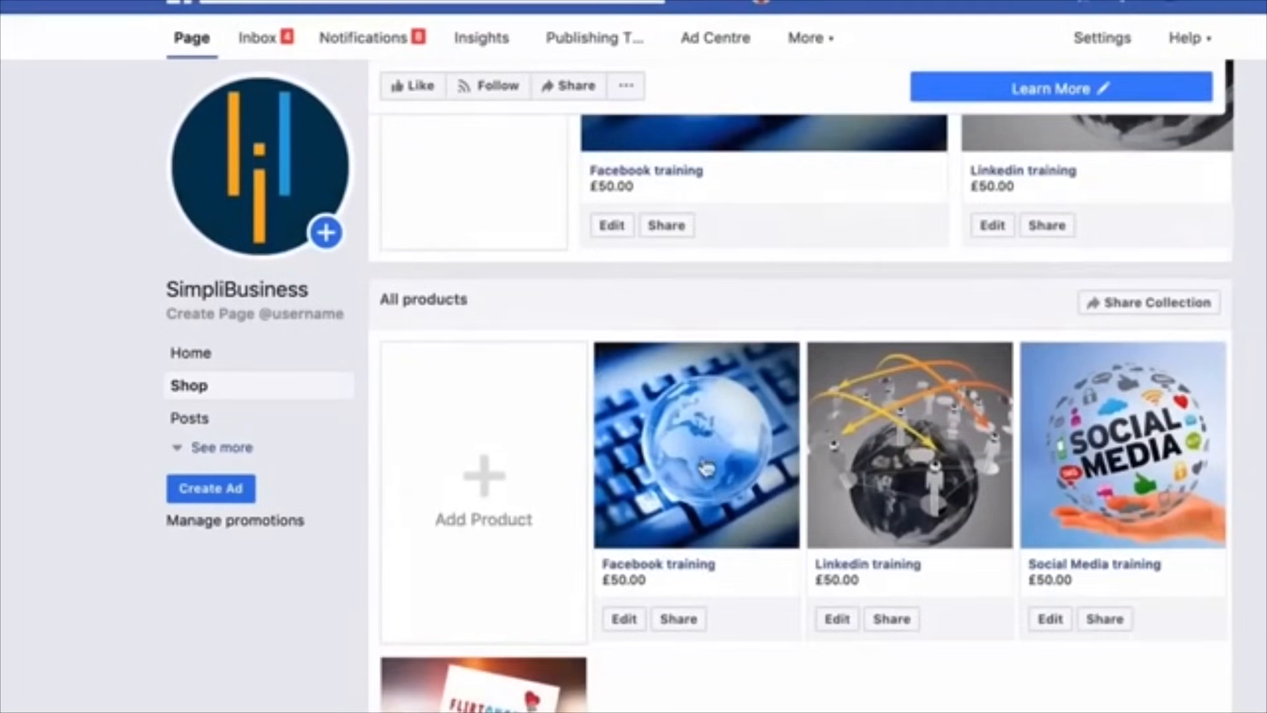
pyautogui.scroll(-8, 801, 412)
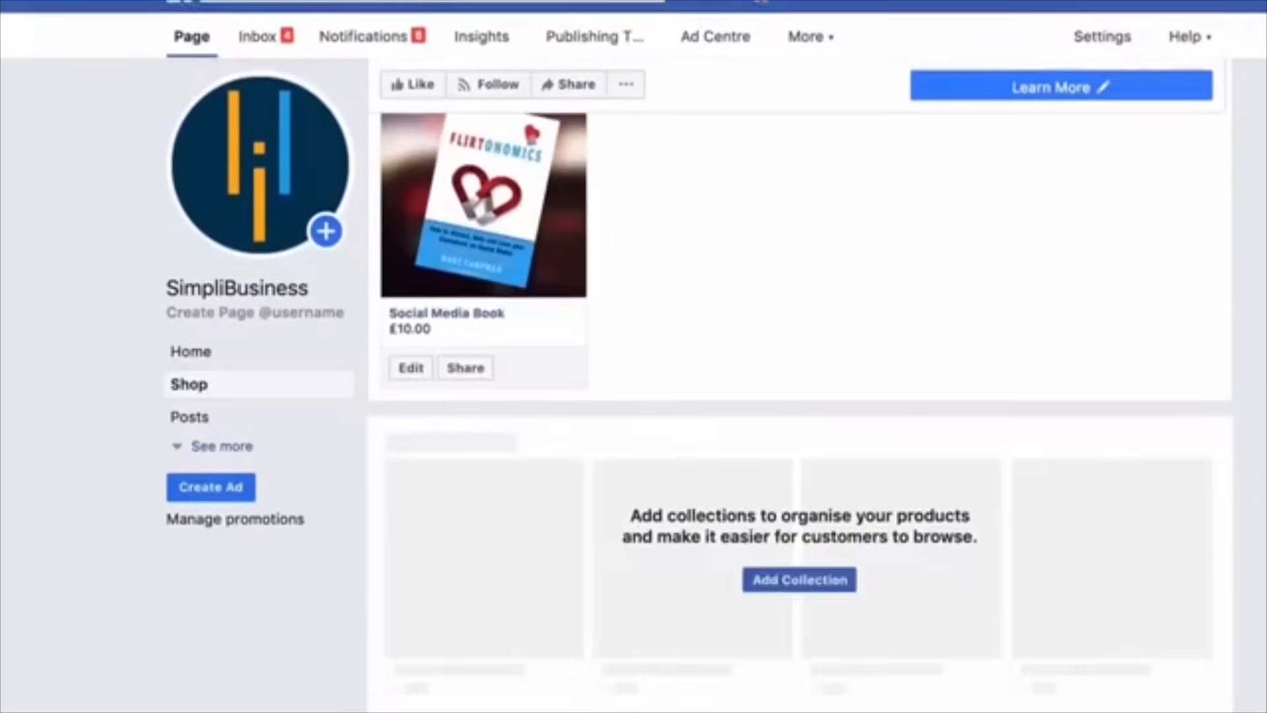
# Start sharing the Facebook training product from the All products list.
pyautogui.scroll(7, 801, 412)
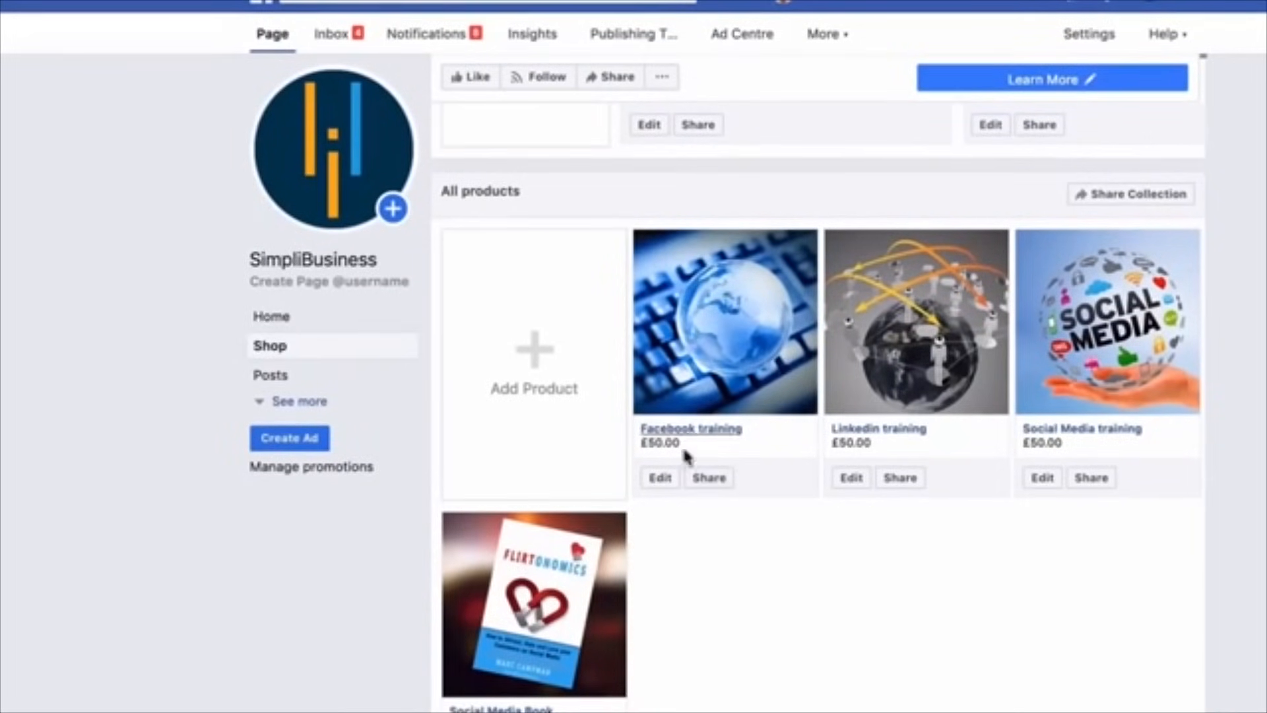
pyautogui.click(708, 478)
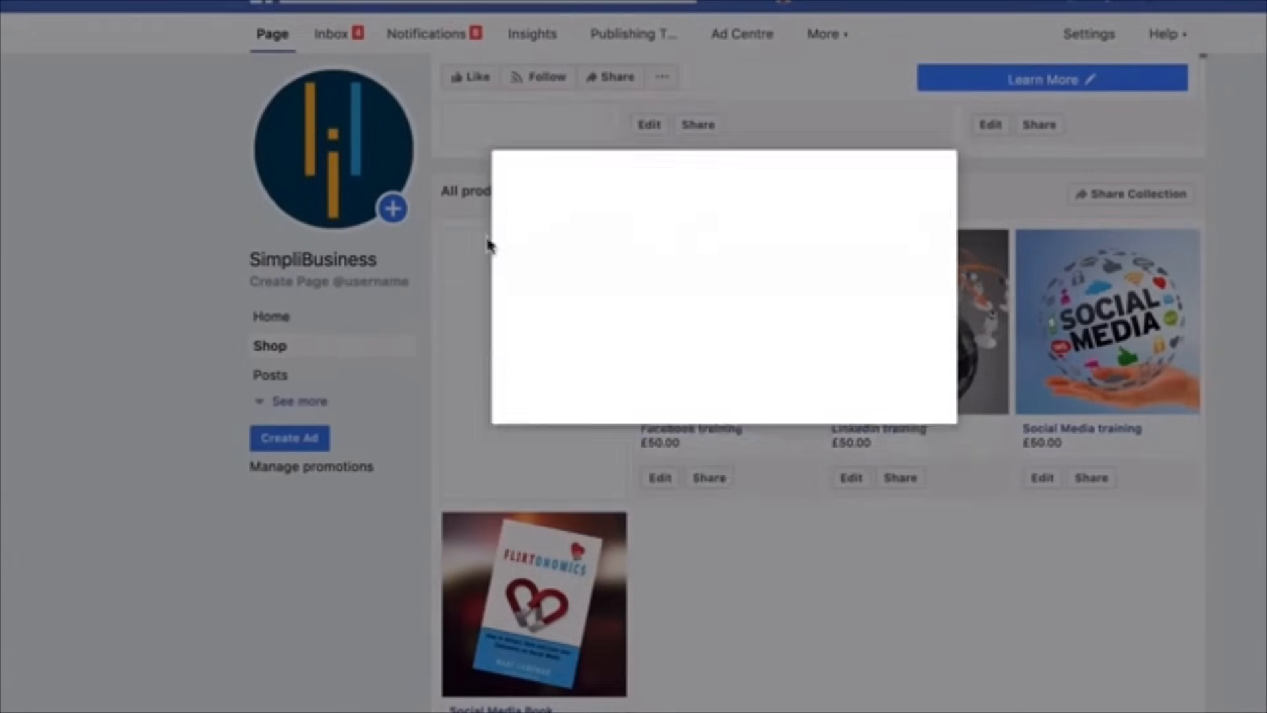